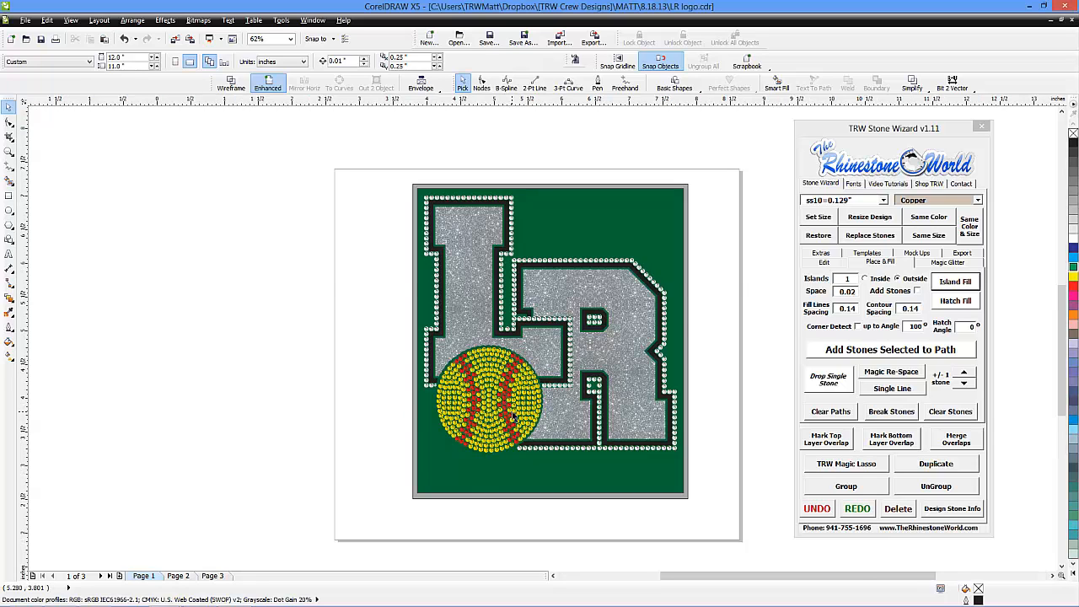
- Move the entire finished LR logo design off the page to clear the page for a rebuild
{"action": "scroll", "coordinate": [517, 416], "scroll_direction": "up", "scroll_amount": 2}
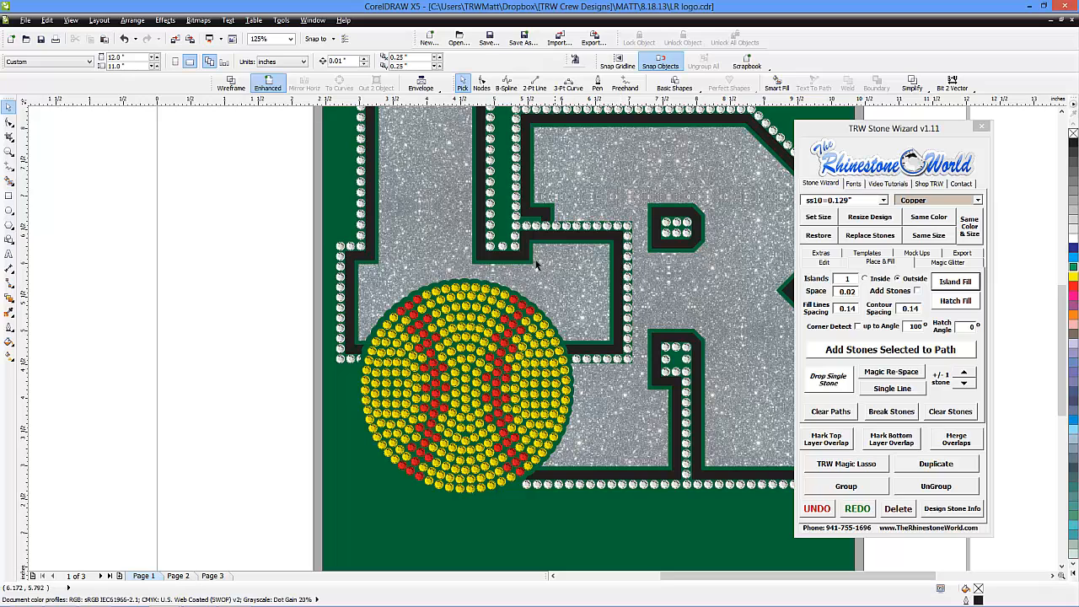
{"action": "scroll", "coordinate": [546, 332], "scroll_direction": "down", "scroll_amount": 4}
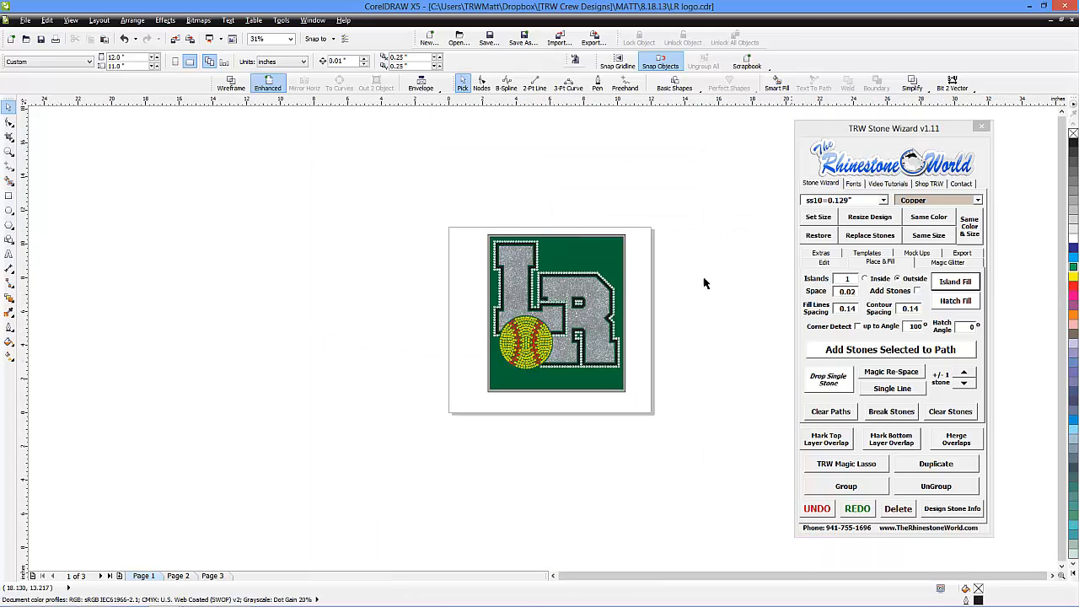
{"action": "scroll", "coordinate": [603, 305], "scroll_direction": "up", "scroll_amount": 2}
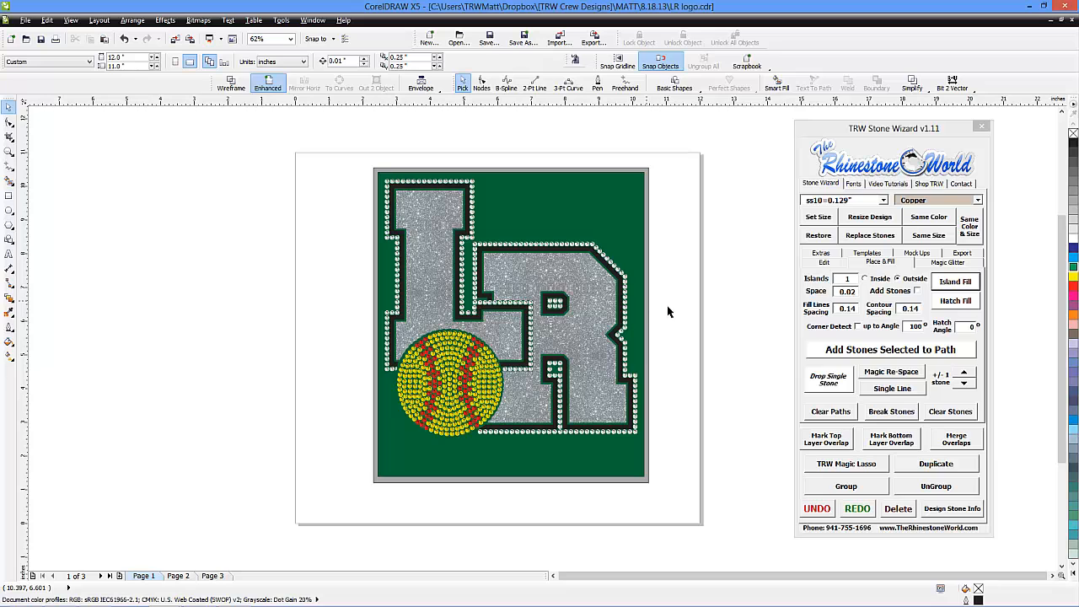
{"action": "left_click_drag", "start_coordinate": [685, 149], "coordinate": [324, 532]}
{"action": "left_click_drag", "start_coordinate": [584, 366], "coordinate": [239, 371]}
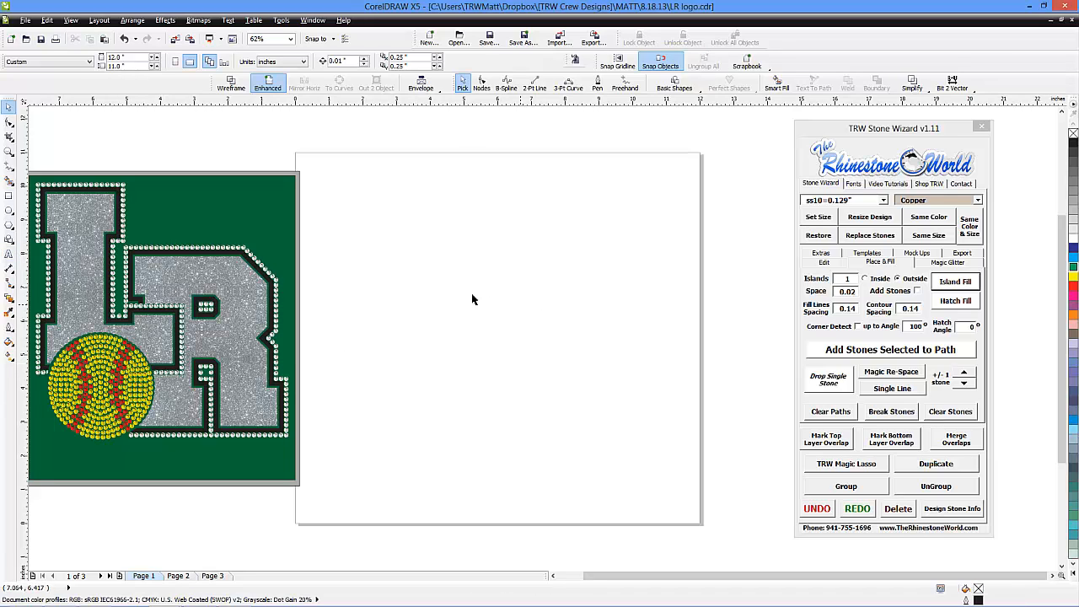
- Add the artistic text "L" on the page and enlarge it to about 288 pt
{"action": "key", "text": "F8"}
{"action": "left_click", "coordinate": [517, 294]}
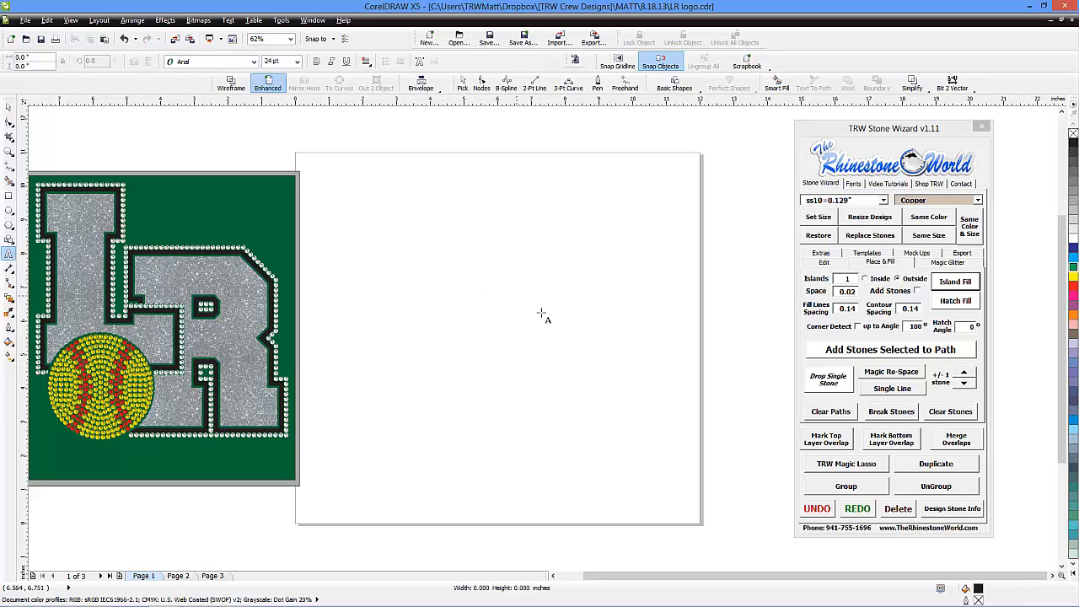
{"action": "type", "text": "L"}
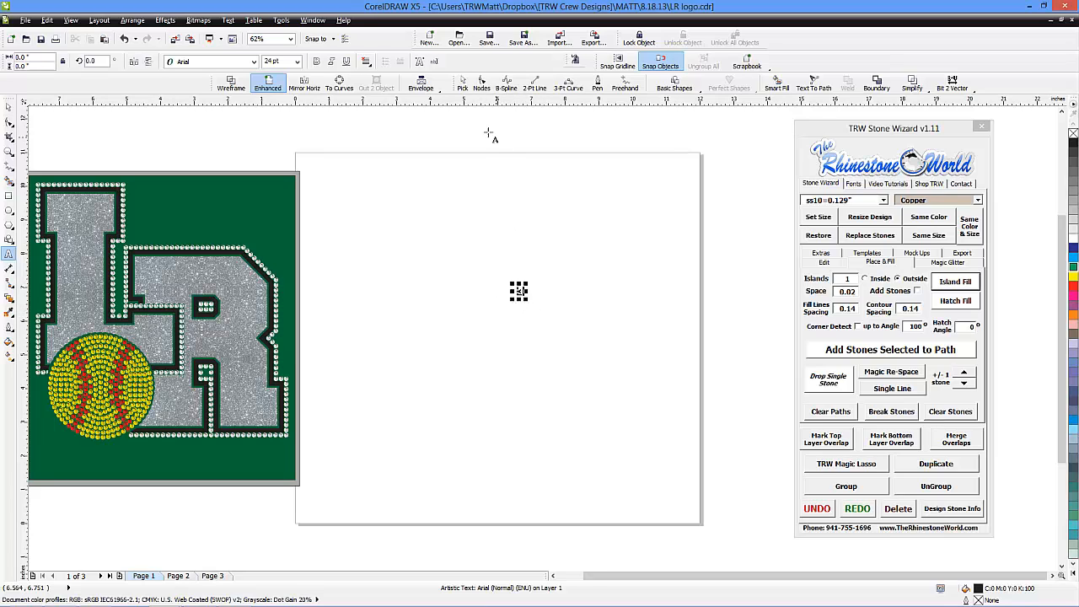
{"action": "left_click", "coordinate": [462, 82]}
{"action": "left_click_drag", "start_coordinate": [527, 284], "coordinate": [594, 192]}
- Change the L's font to the favorite font College-Black
{"action": "left_click", "coordinate": [853, 183]}
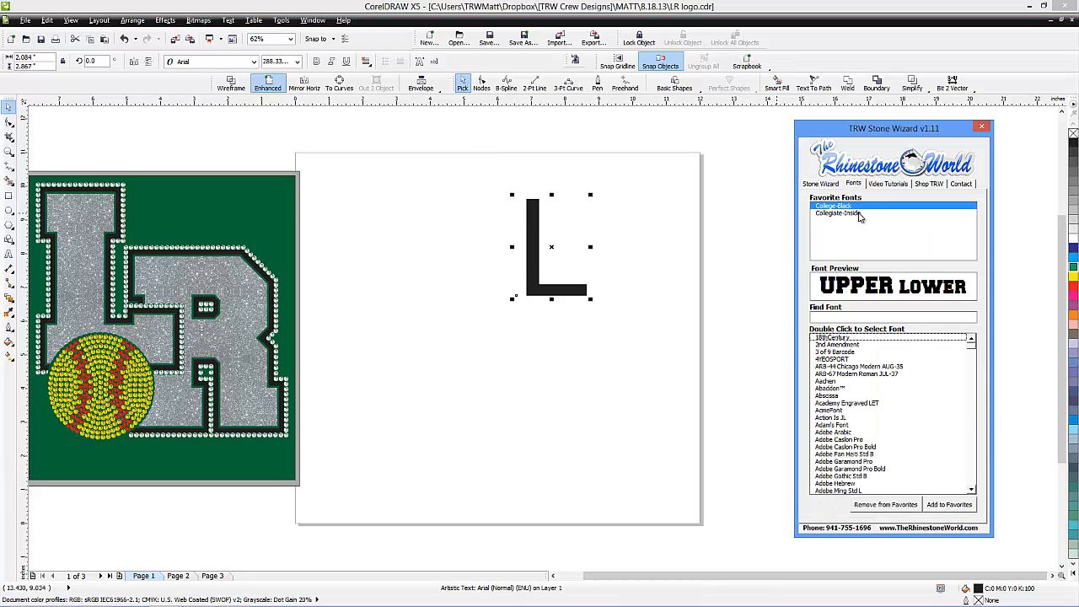
{"action": "left_click", "coordinate": [855, 213]}
{"action": "left_click", "coordinate": [848, 207]}
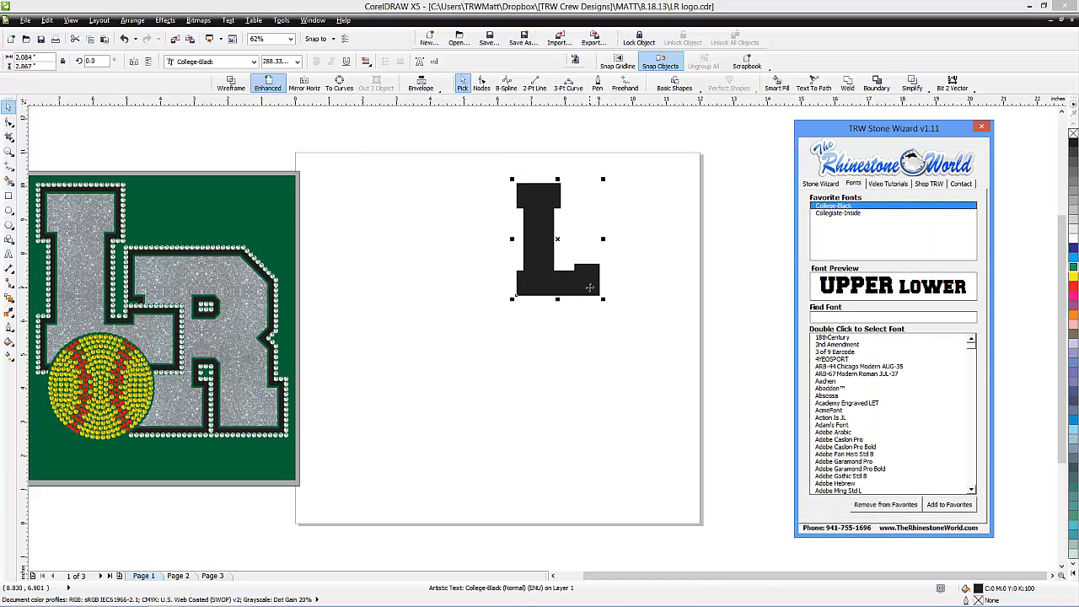
- Scale the L to about 442 pt and align it over the reference logo's L to match its size
{"action": "left_click_drag", "start_coordinate": [590, 287], "coordinate": [594, 404]}
{"action": "left_click_drag", "start_coordinate": [524, 372], "coordinate": [155, 342]}
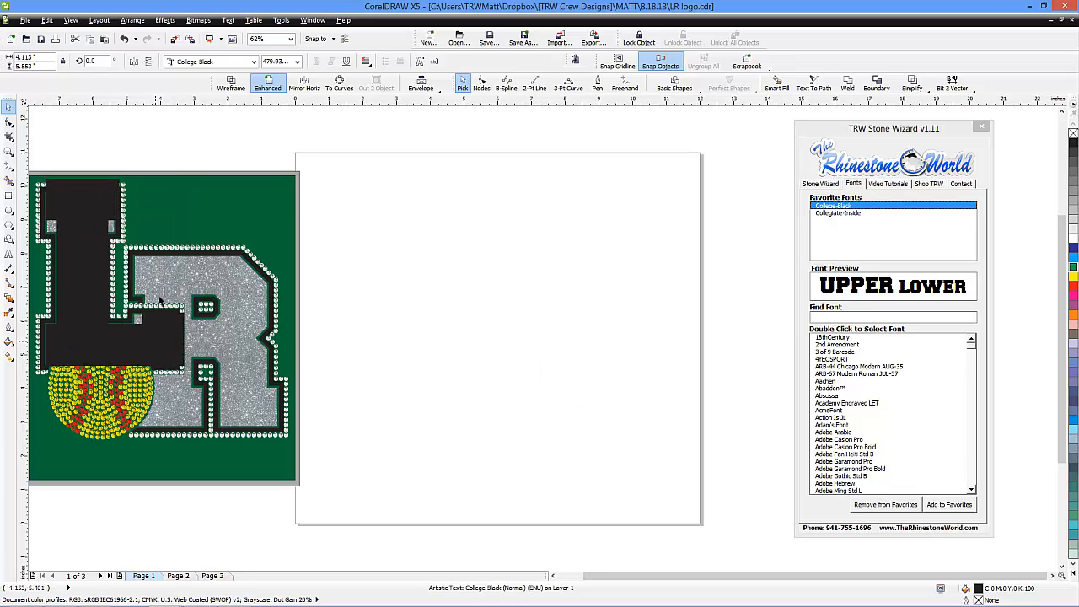
{"action": "left_click_drag", "start_coordinate": [38, 174], "coordinate": [50, 190]}
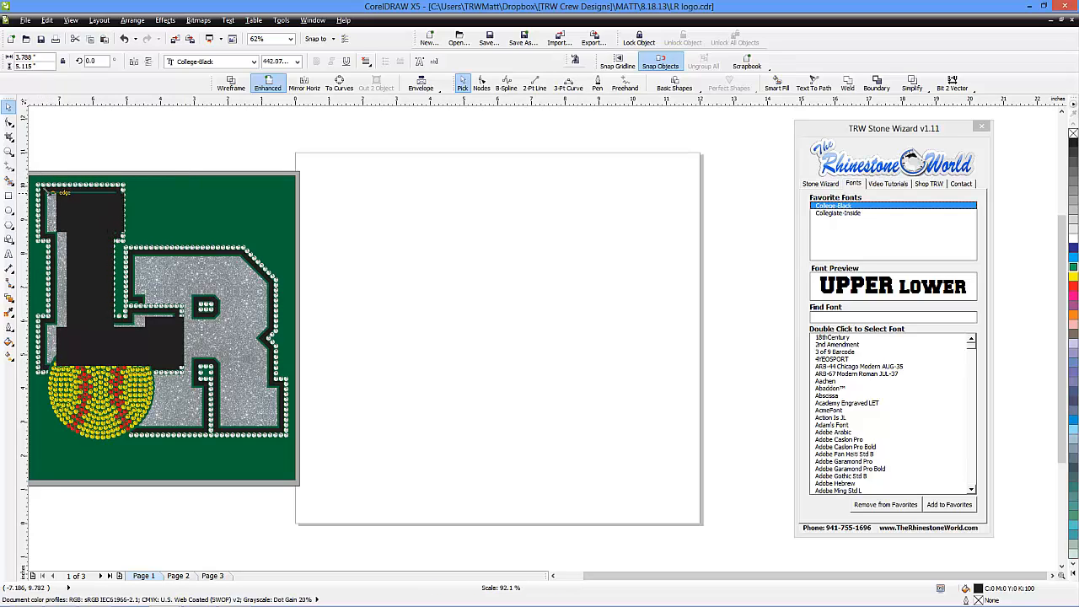
{"action": "key", "text": "Left"}
{"action": "key", "text": "Left"}
{"action": "key", "text": "Left"}
{"action": "key", "text": "Left"}
{"action": "key", "text": "Left"}
{"action": "key", "text": "Left"}
{"action": "key", "text": "Left"}
{"action": "key", "text": "Left"}
{"action": "key", "text": "Right"}
{"action": "key", "text": "Right"}
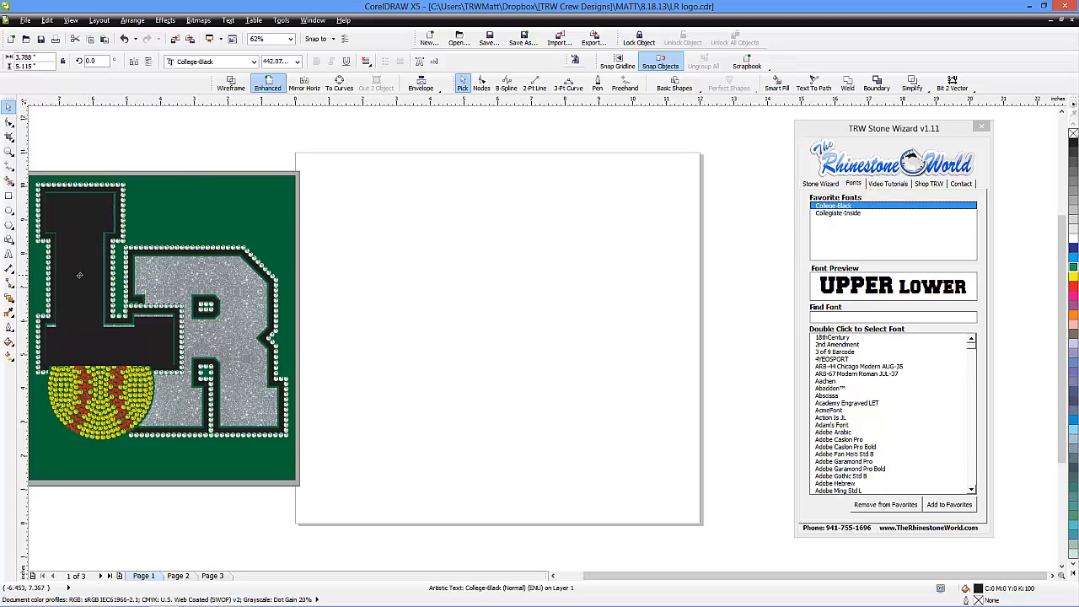
{"action": "key", "text": "Up"}
{"action": "key", "text": "Up"}
- Move the L back onto the page and place a duplicate beside it with its text changed to "R"
{"action": "left_click_drag", "start_coordinate": [79, 272], "coordinate": [541, 332]}
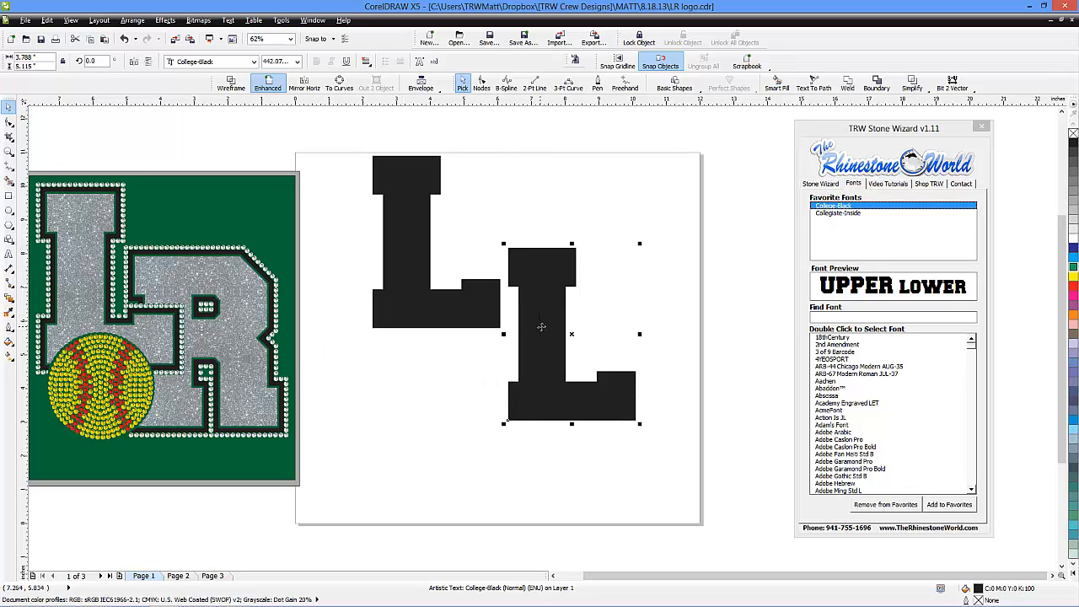
{"action": "double_click", "coordinate": [530, 352]}
{"action": "left_click_drag", "start_coordinate": [531, 352], "coordinate": [651, 365]}
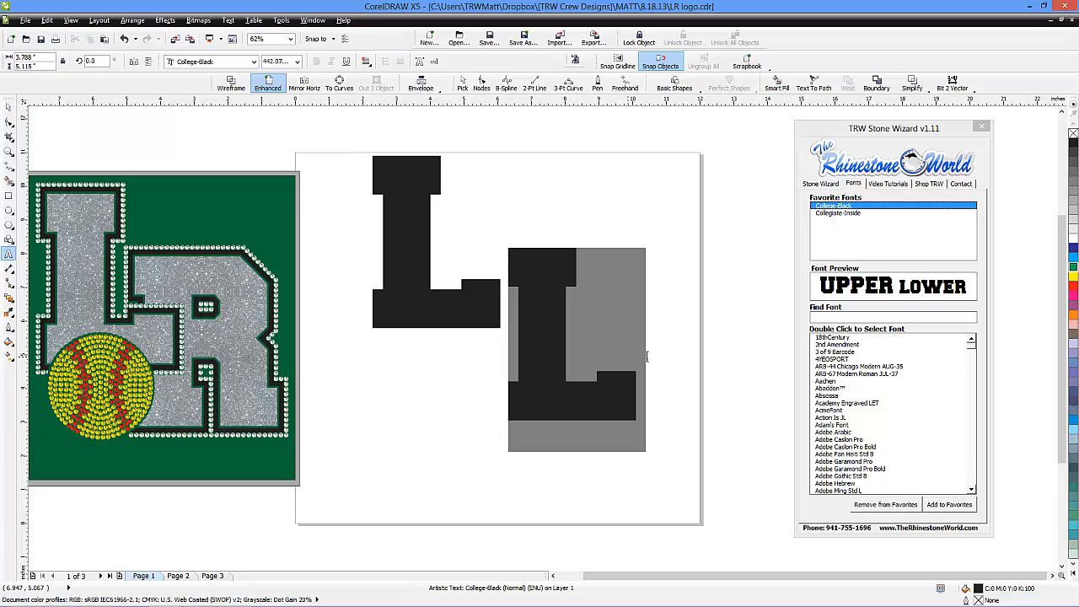
{"action": "type", "text": "R"}
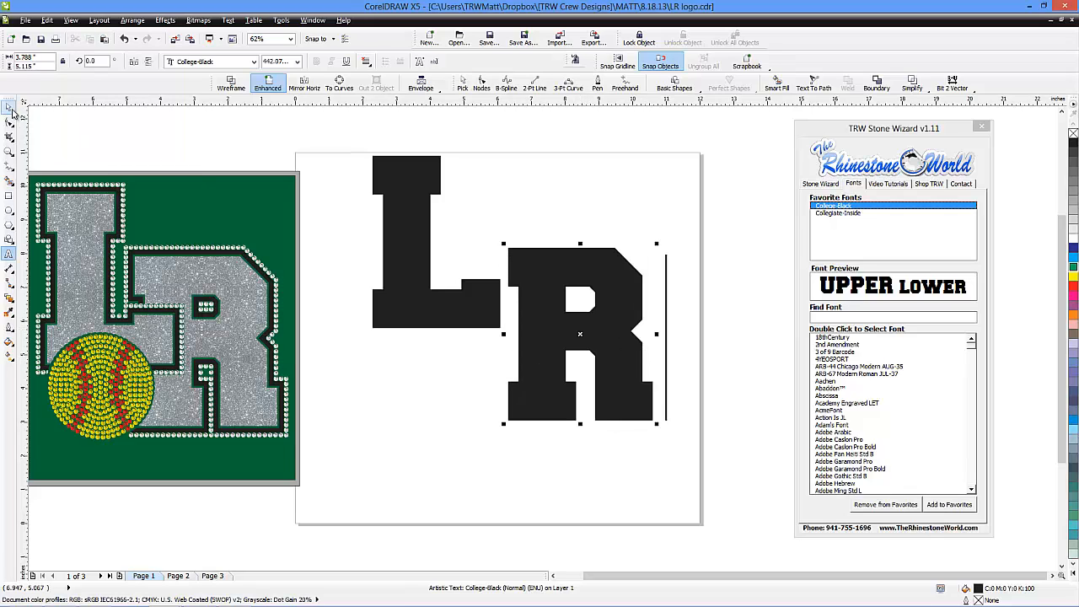
{"action": "left_click", "coordinate": [8, 107]}
- Move the R so that it overlaps the right foot of the L, as in the reference logo
{"action": "left_click_drag", "start_coordinate": [539, 364], "coordinate": [495, 338]}
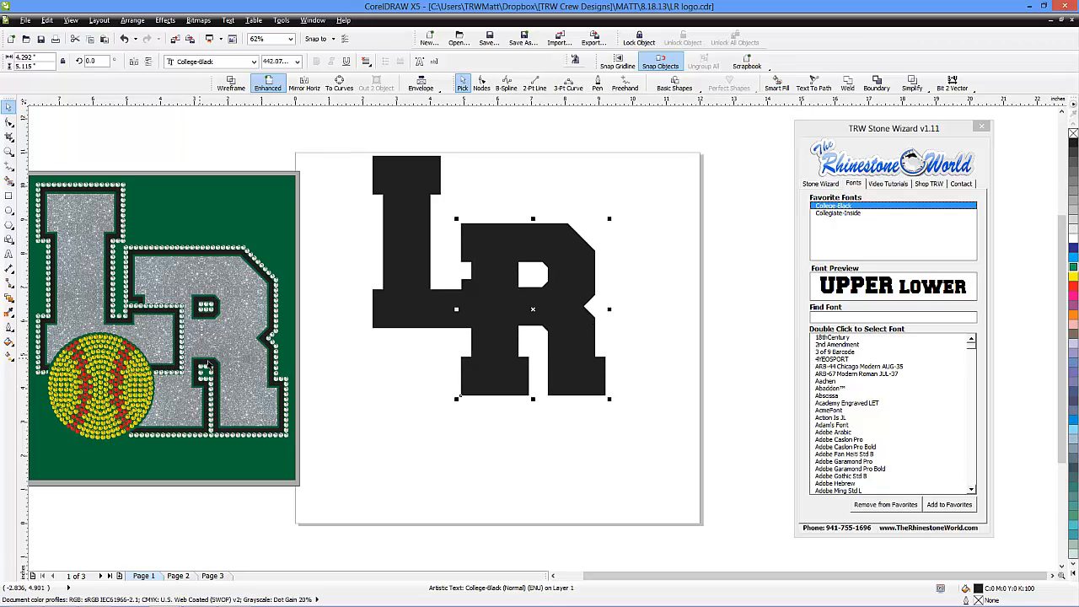
{"action": "scroll", "coordinate": [497, 324], "scroll_direction": "up", "scroll_amount": 2}
{"action": "left_click_drag", "start_coordinate": [497, 326], "coordinate": [495, 316]}
{"action": "scroll", "coordinate": [496, 318], "scroll_direction": "down", "scroll_amount": 1}
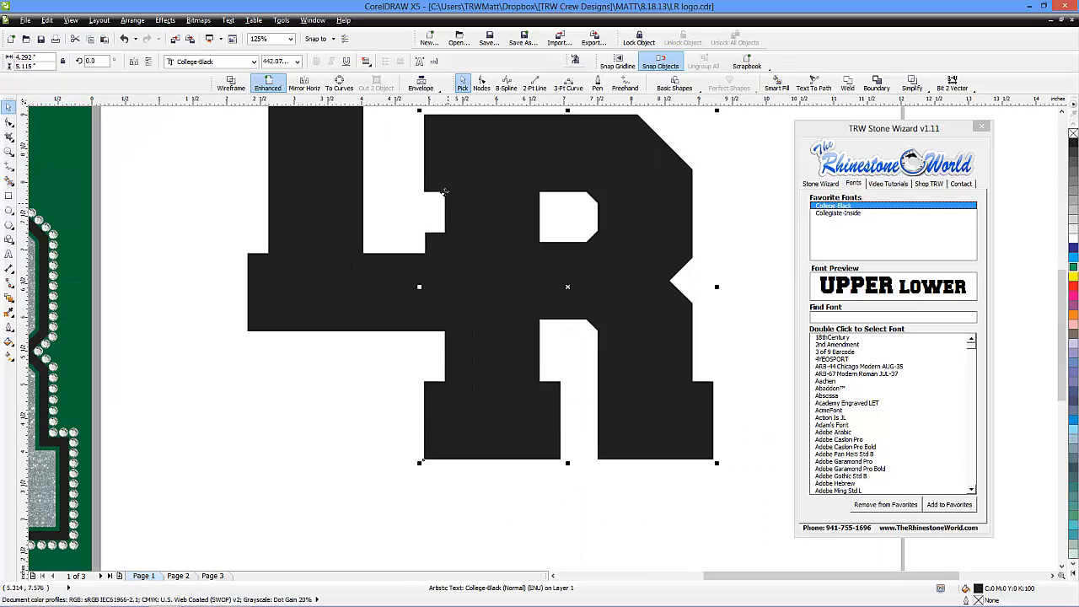
{"action": "scroll", "coordinate": [444, 192], "scroll_direction": "up", "scroll_amount": 1}
{"action": "left_click_drag", "start_coordinate": [375, 164], "coordinate": [417, 302]}
{"action": "scroll", "coordinate": [475, 261], "scroll_direction": "up", "scroll_amount": 1}
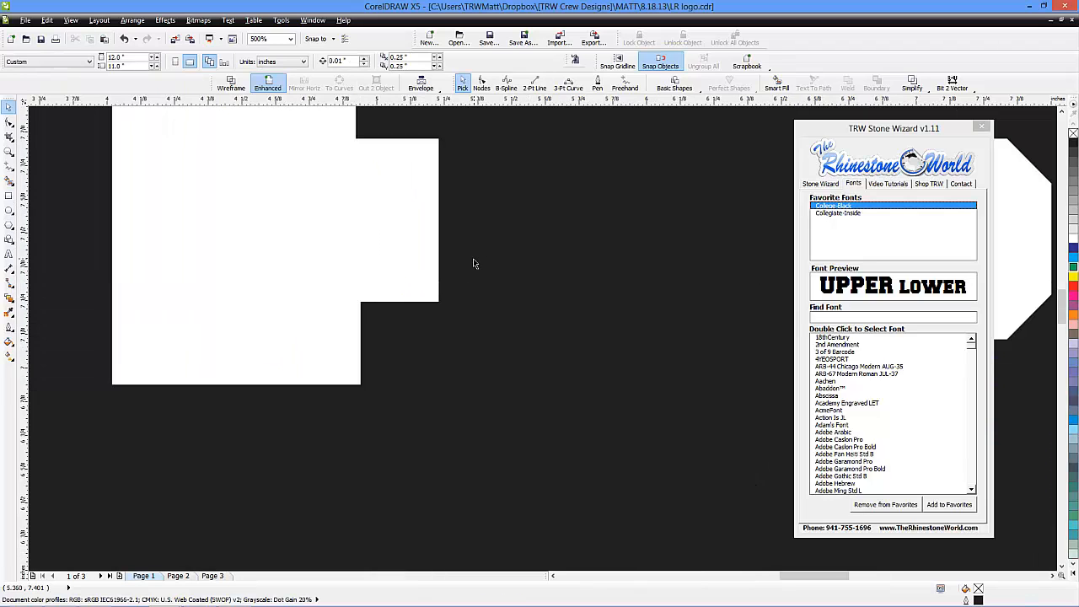
- Fine-tune the R's position until its upper-left serif edge lines up with the inner edge of the L's raised foot
{"action": "left_click", "coordinate": [473, 258]}
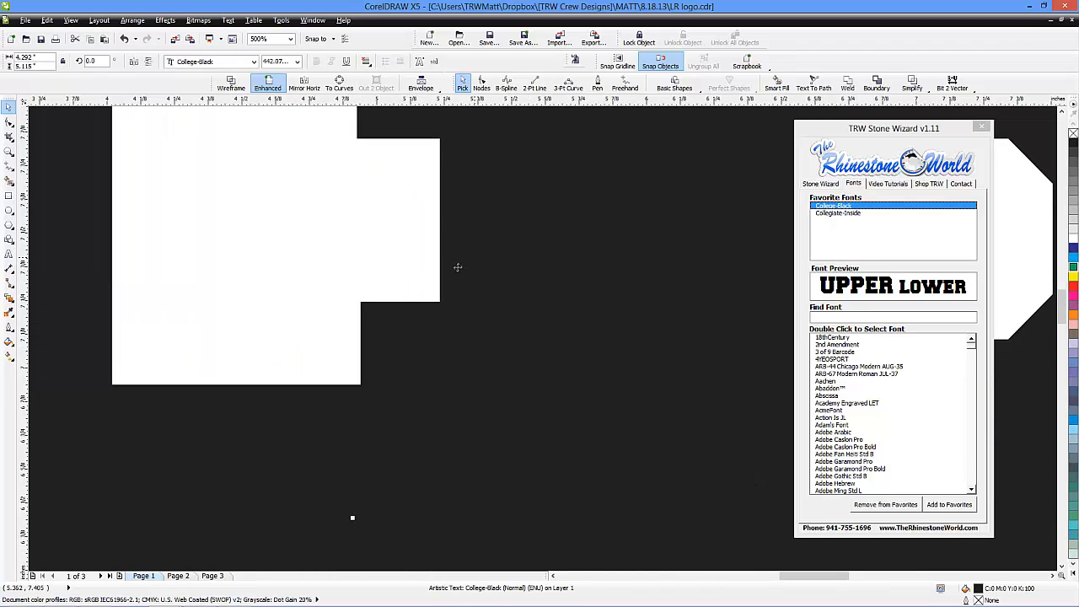
{"action": "left_click_drag", "start_coordinate": [308, 113], "coordinate": [365, 316]}
{"action": "left_click", "coordinate": [464, 261]}
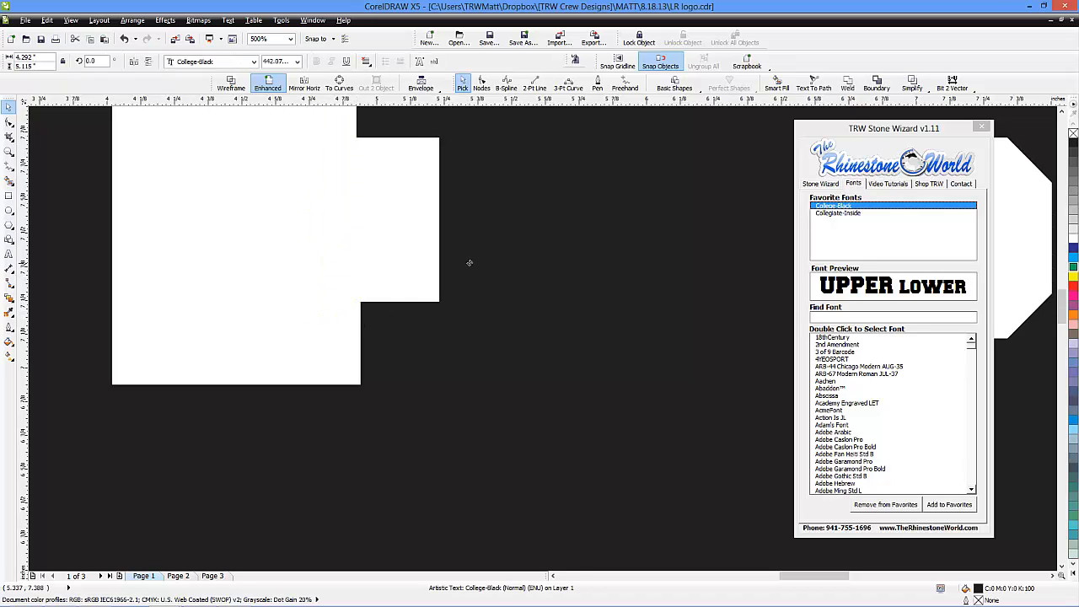
{"action": "left_click_drag", "start_coordinate": [309, 125], "coordinate": [359, 338]}
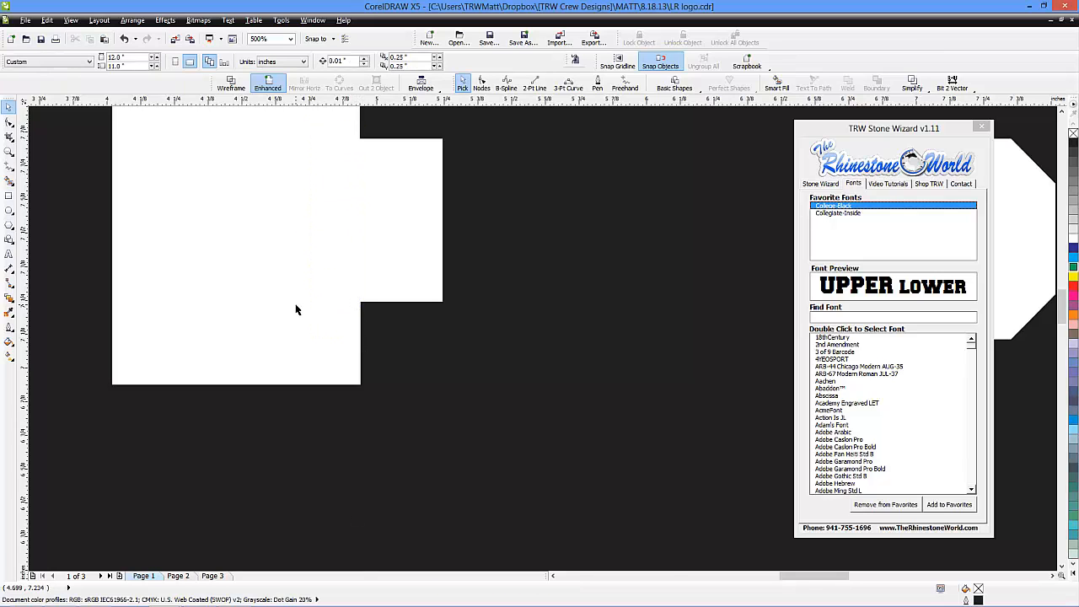
{"action": "scroll", "coordinate": [296, 314], "scroll_direction": "down", "scroll_amount": 3}
{"action": "scroll", "coordinate": [478, 362], "scroll_direction": "down", "scroll_amount": 1}
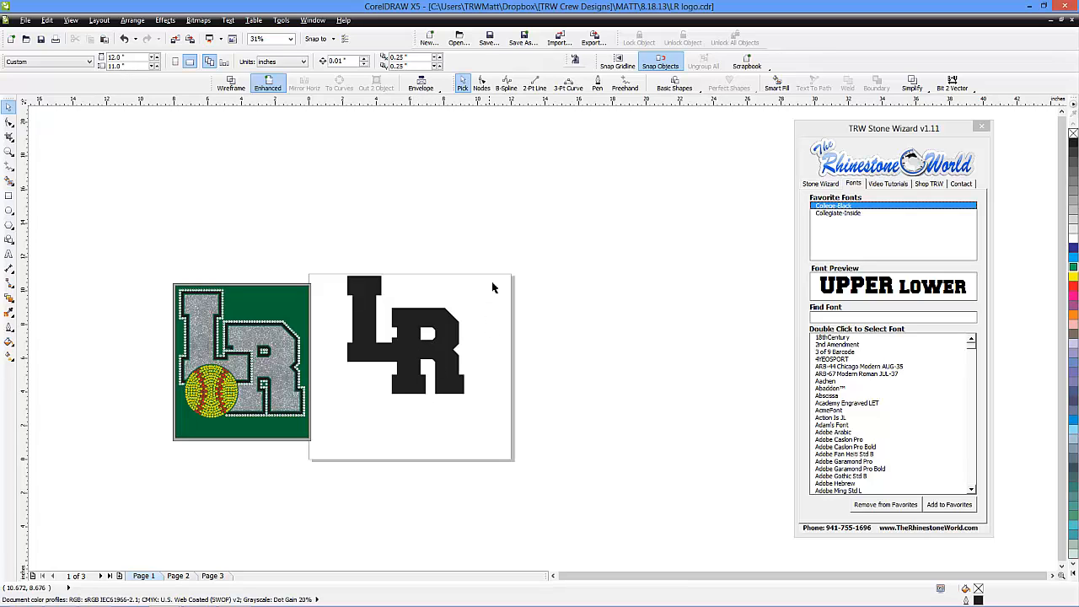
- Move the L and R together slightly down and right, nearer to the middle of the page
{"action": "left_click_drag", "start_coordinate": [493, 287], "coordinate": [342, 434]}
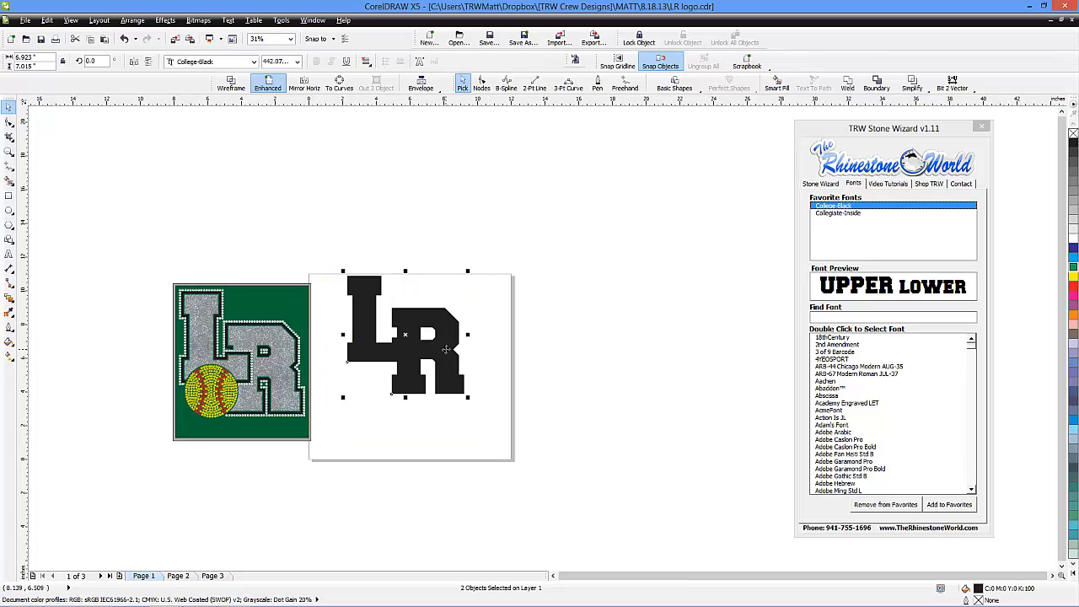
{"action": "left_click_drag", "start_coordinate": [446, 350], "coordinate": [454, 374]}
{"action": "left_click", "coordinate": [533, 388]}
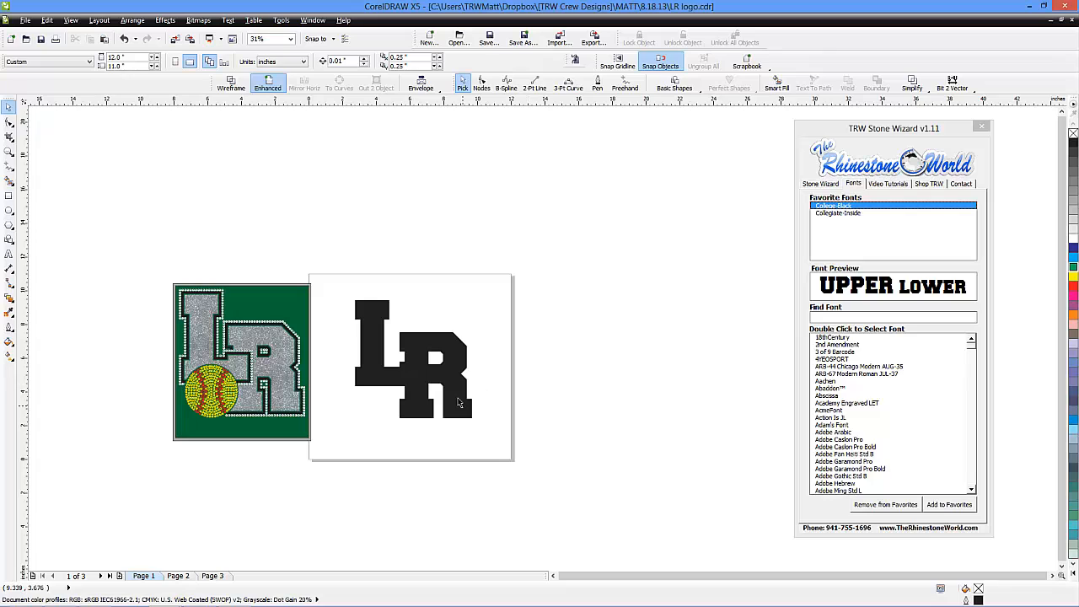
- Select the L and set the Stone Wizard's island fill to 2 islands with 0.07 contour spacing
{"action": "scroll", "coordinate": [429, 383], "scroll_direction": "up", "scroll_amount": 2}
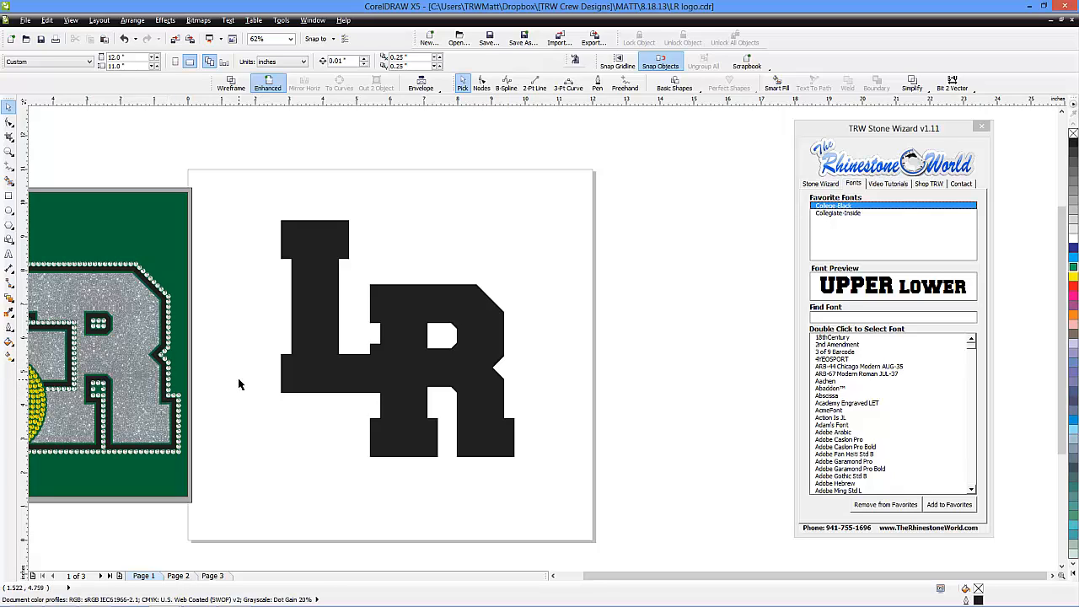
{"action": "left_click", "coordinate": [307, 383]}
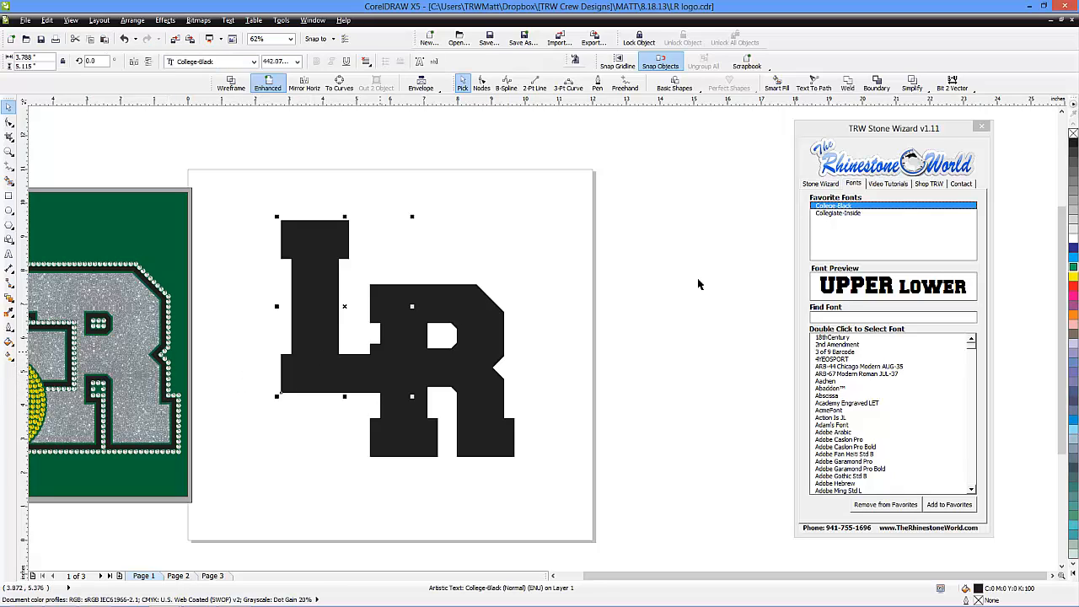
{"action": "left_click", "coordinate": [821, 183]}
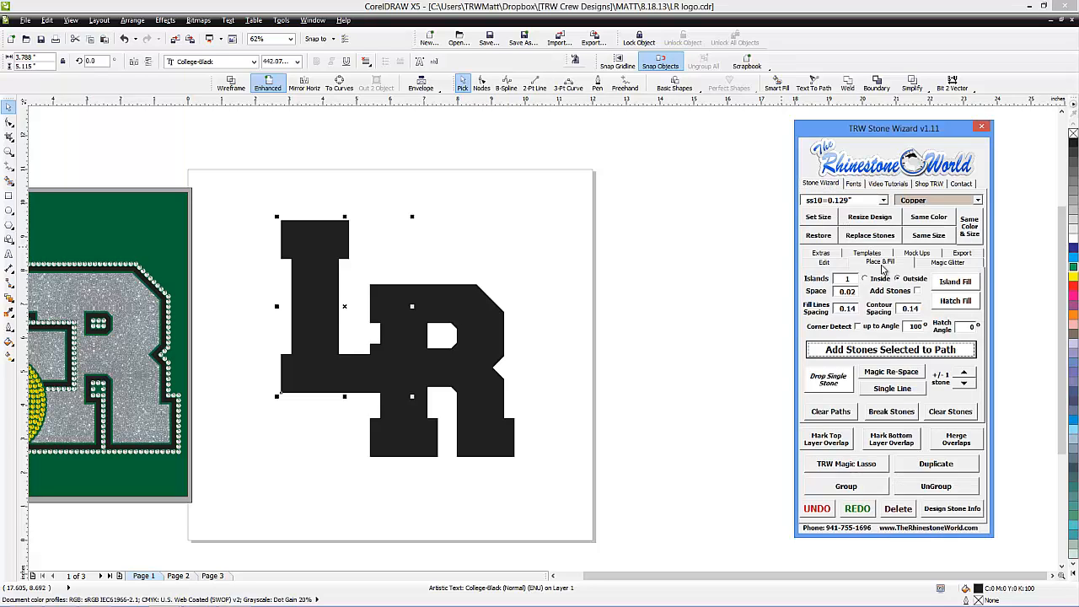
{"action": "double_click", "coordinate": [857, 279]}
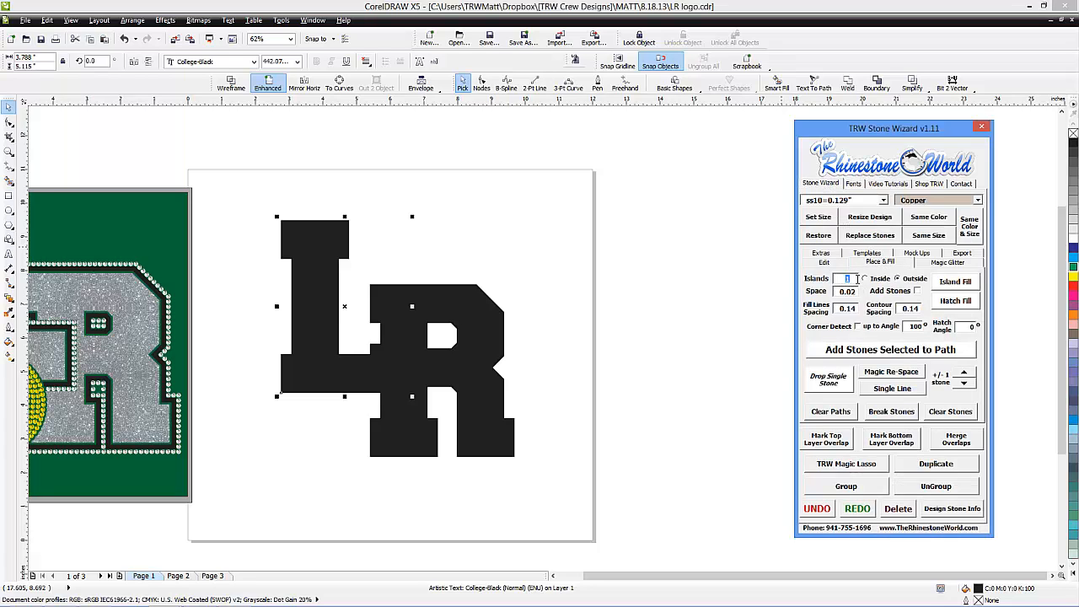
{"action": "type", "text": "2"}
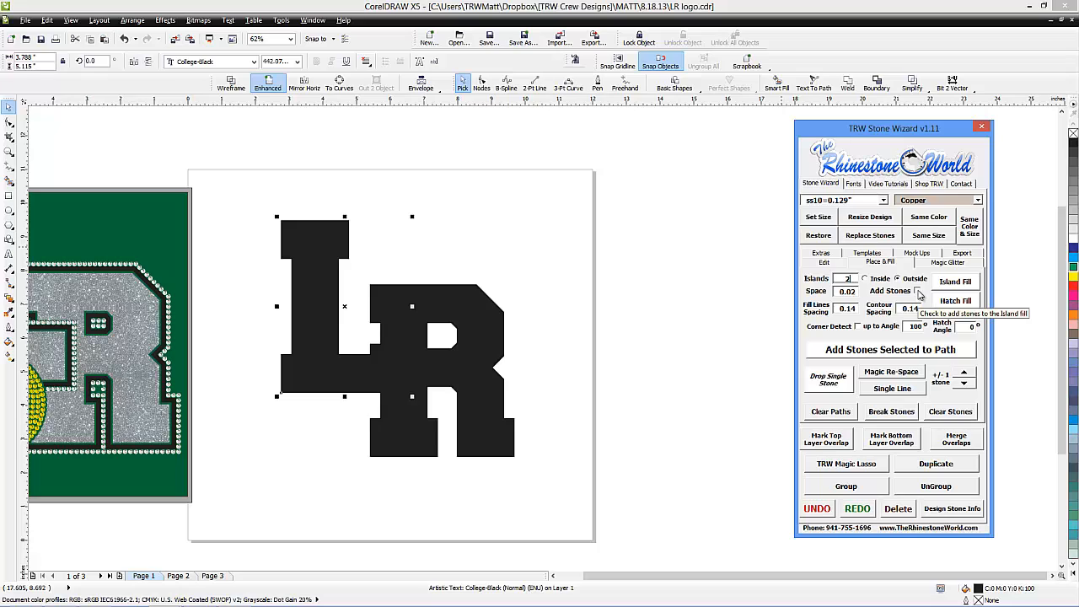
{"action": "double_click", "coordinate": [920, 310]}
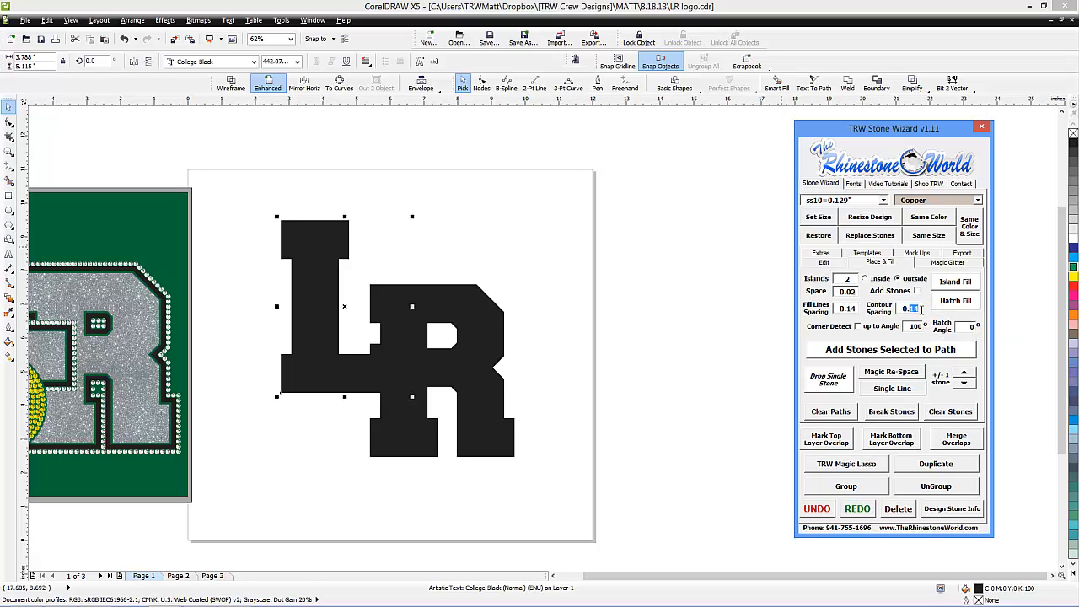
{"action": "type", "text": "0.07"}
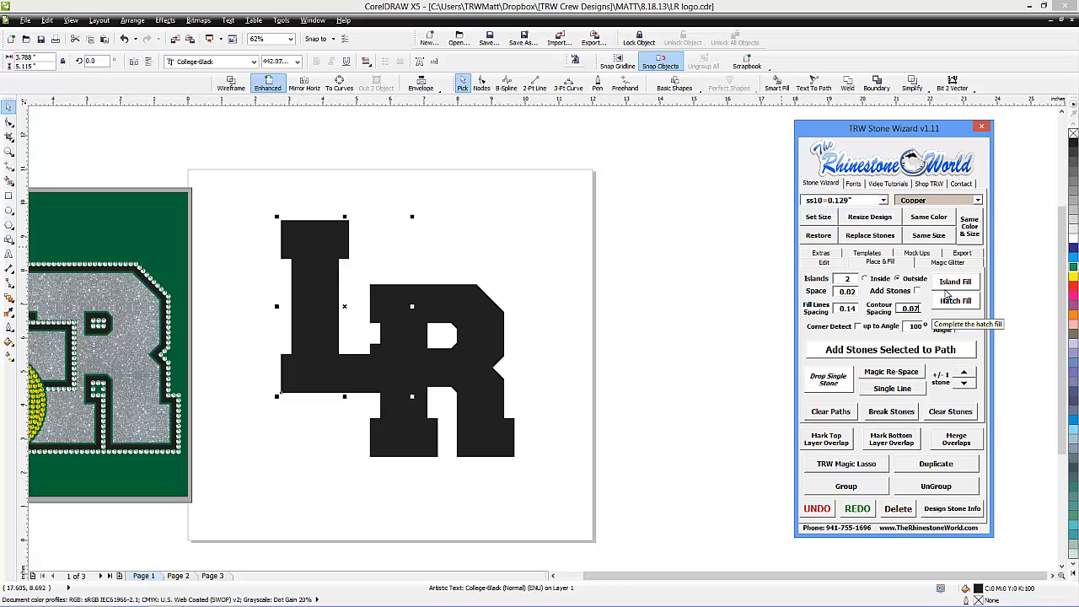
- Generate the outside island contours around the L and give them a black outline
{"action": "left_click", "coordinate": [955, 281]}
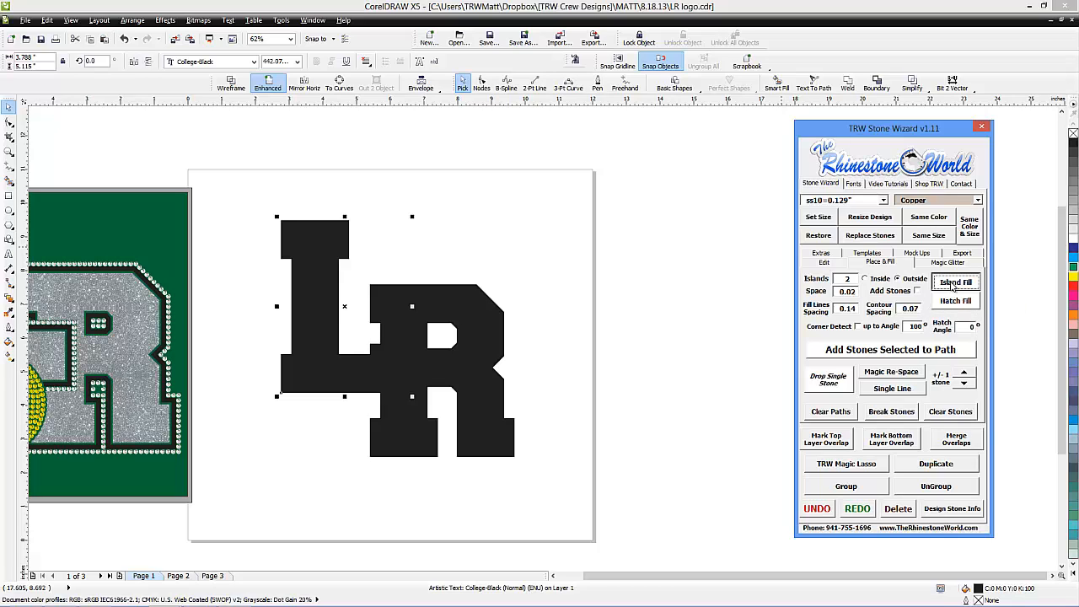
{"action": "right_click", "coordinate": [1072, 145]}
{"action": "left_click", "coordinate": [369, 278]}
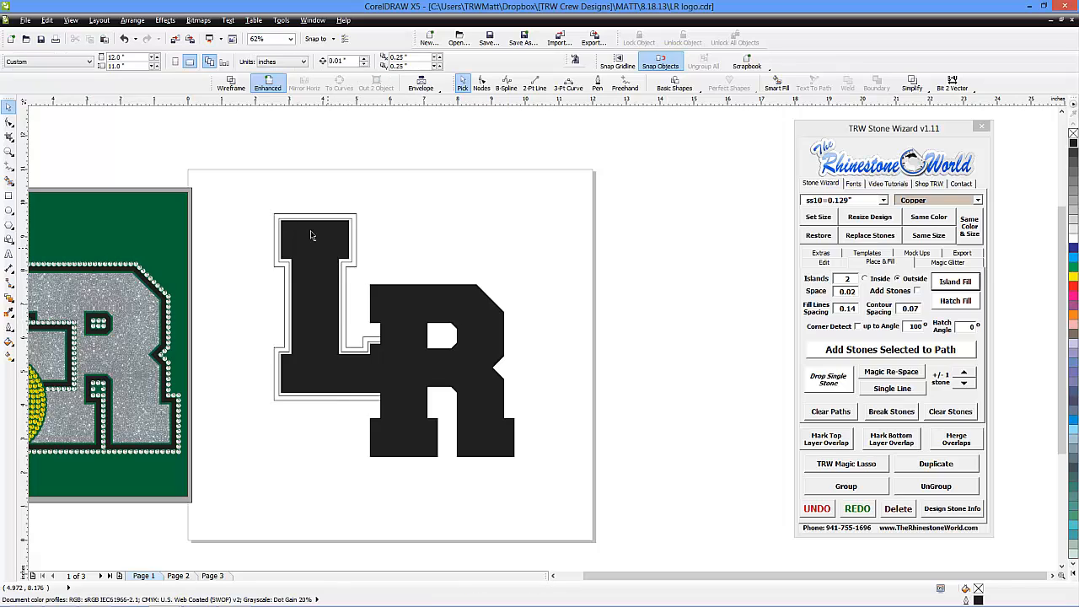
- Generate the same two outside island contours around the R and give them a black outline
{"action": "left_click", "coordinate": [487, 334]}
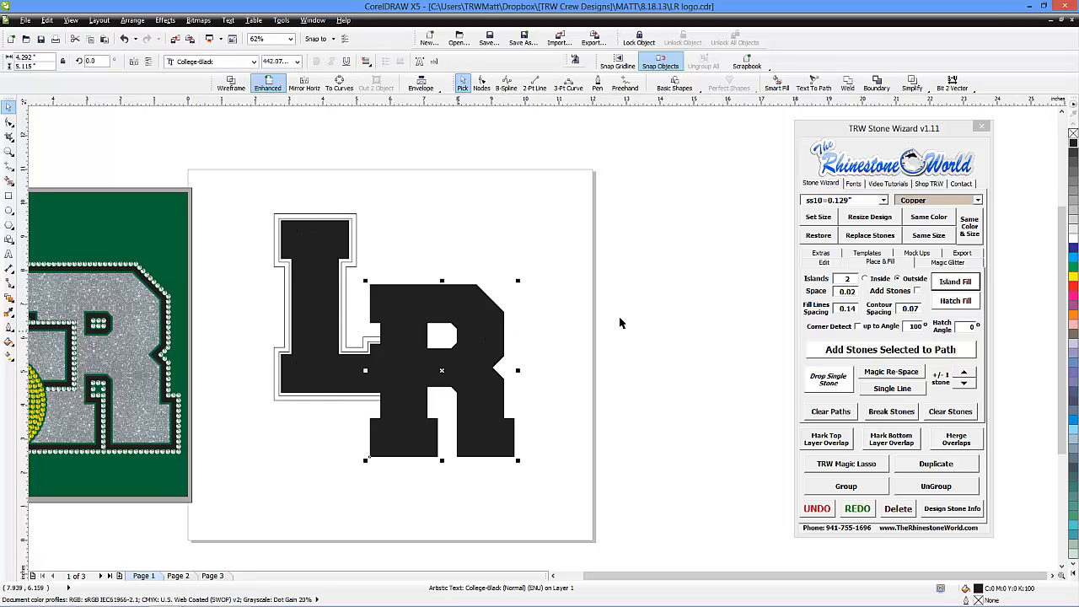
{"action": "left_click", "coordinate": [948, 282]}
{"action": "right_click", "coordinate": [1073, 146]}
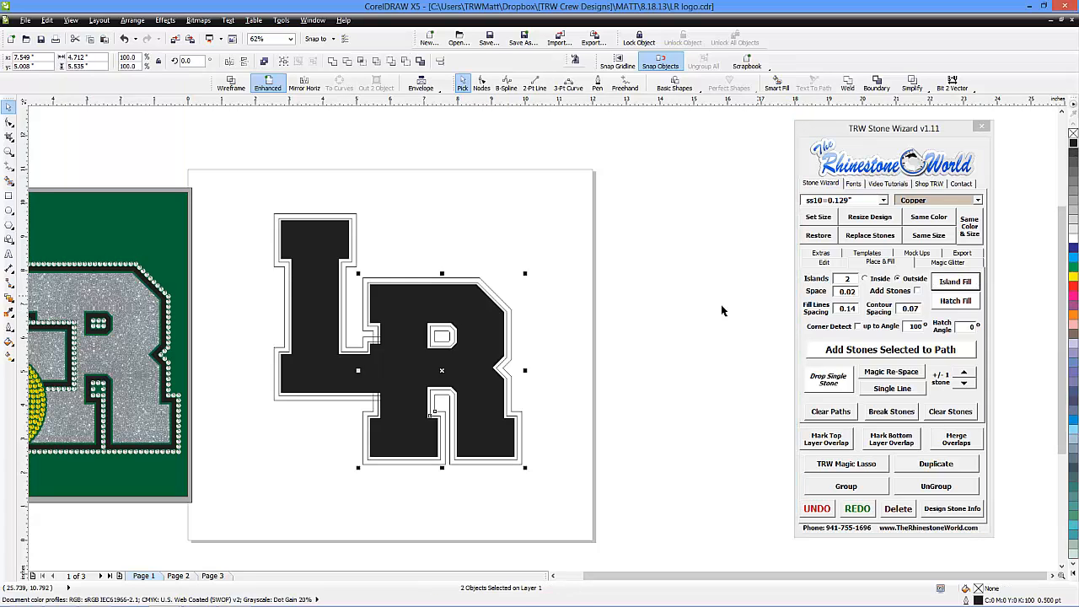
{"action": "left_click", "coordinate": [616, 344]}
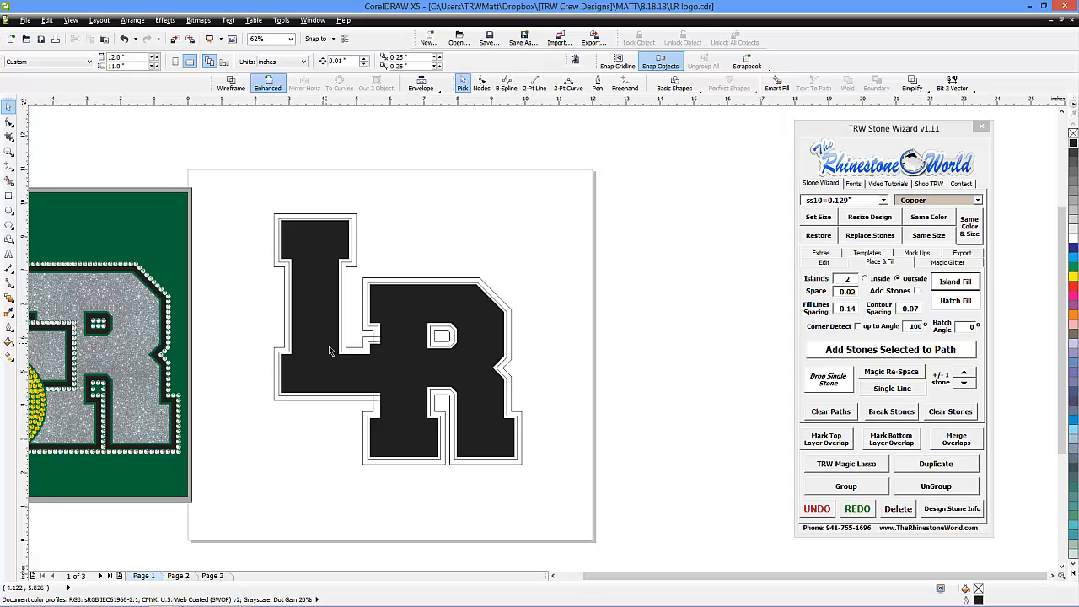
- Fill the inner contours of the L and the R with yellow and remove their outlines
{"action": "scroll", "coordinate": [329, 351], "scroll_direction": "up", "scroll_amount": 2}
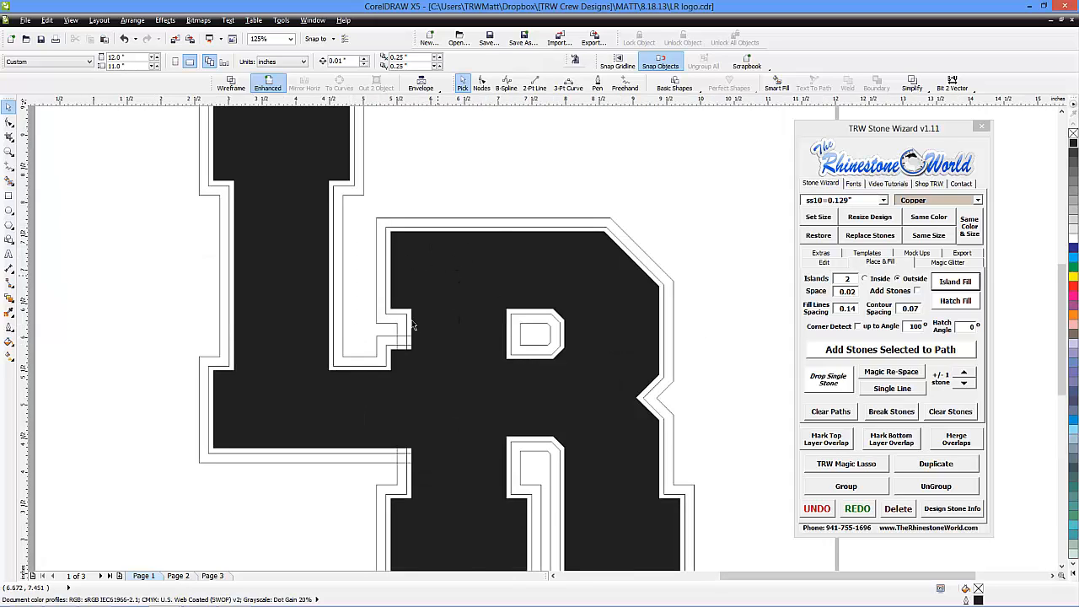
{"action": "left_click", "coordinate": [378, 371]}
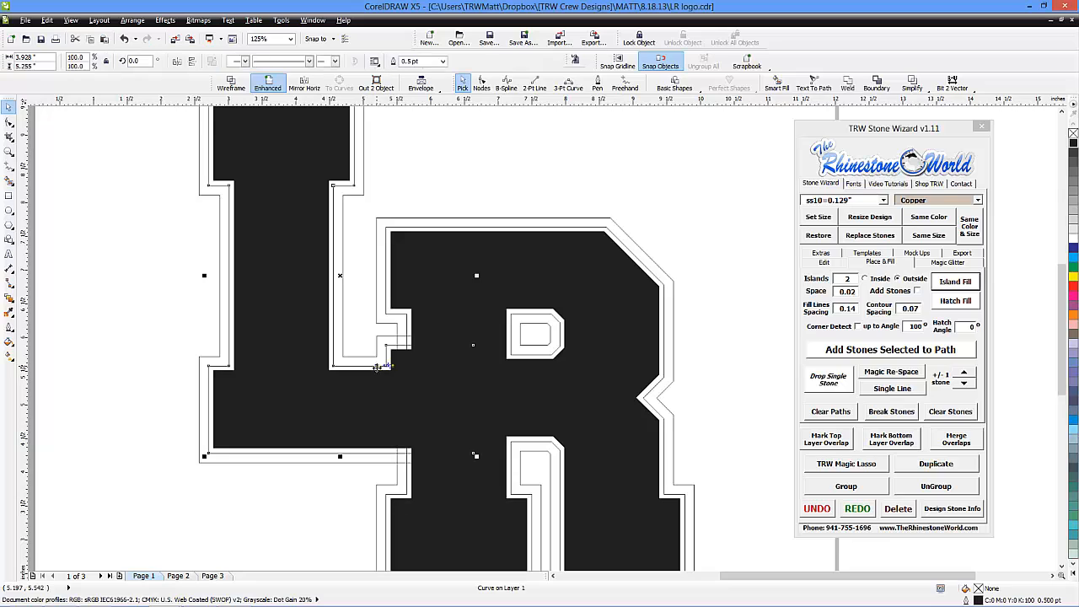
{"action": "left_click", "coordinate": [386, 245], "text": "shift"}
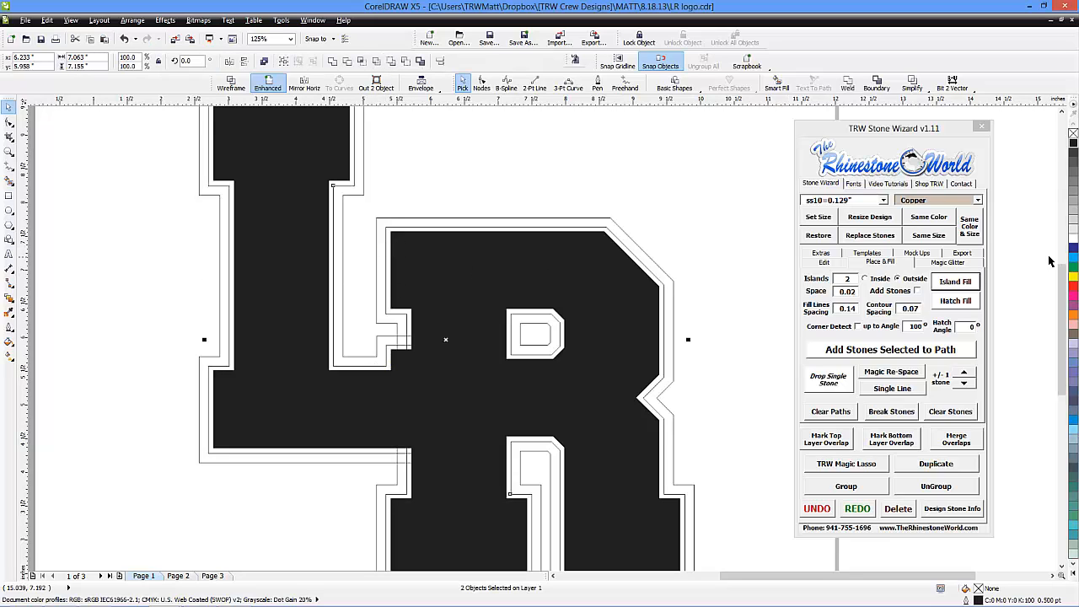
{"action": "left_click", "coordinate": [1073, 277]}
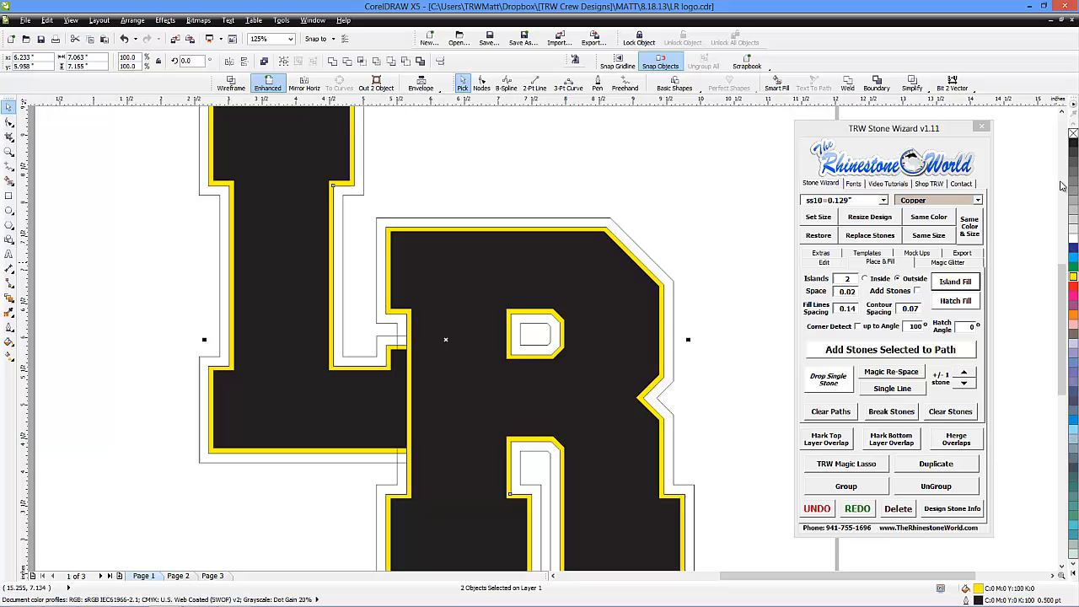
{"action": "right_click", "coordinate": [1073, 135]}
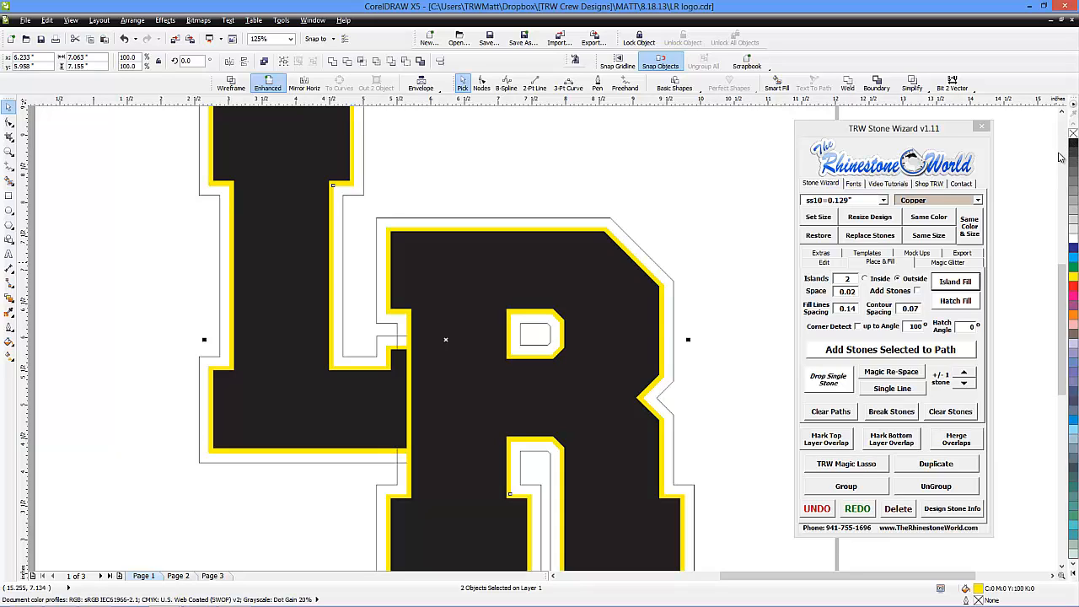
{"action": "left_click", "coordinate": [456, 194]}
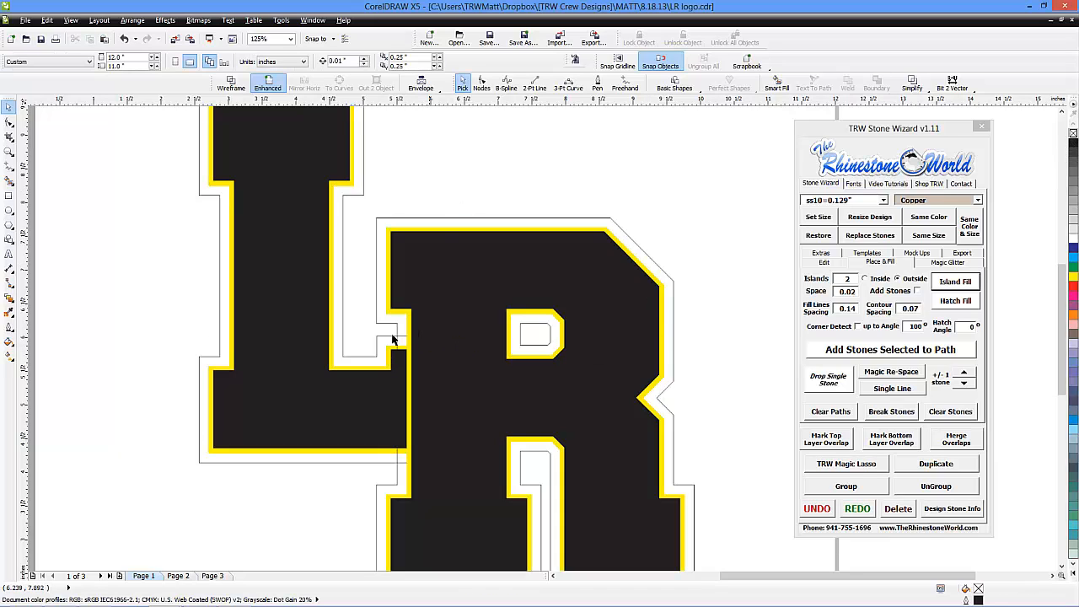
- Fill the outer contours of the L and the R with cyan blue and remove their outlines
{"action": "left_click", "coordinate": [377, 343]}
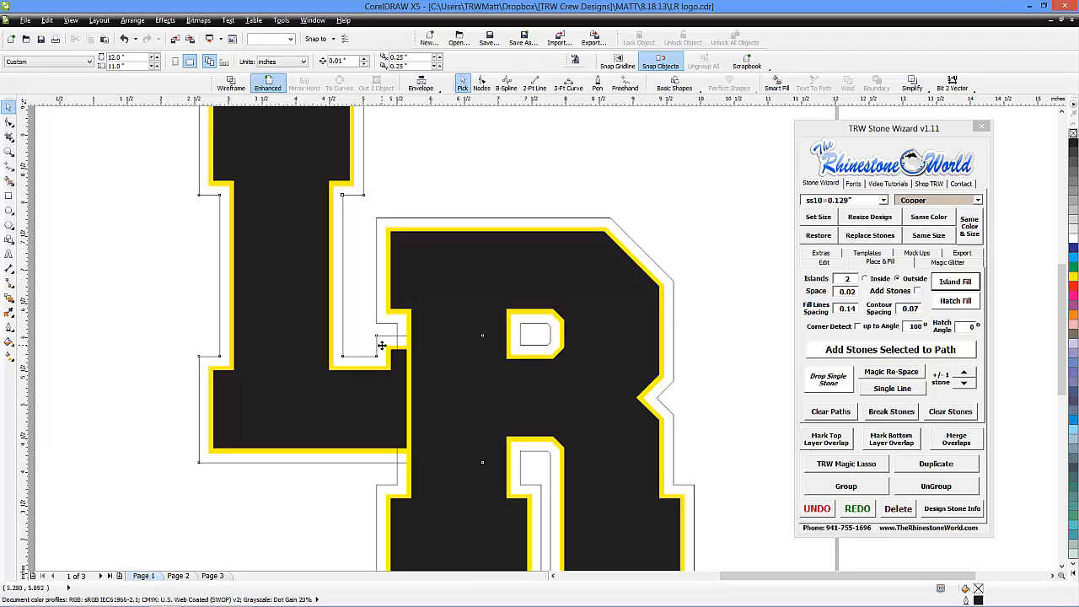
{"action": "left_click", "coordinate": [436, 219], "text": "shift"}
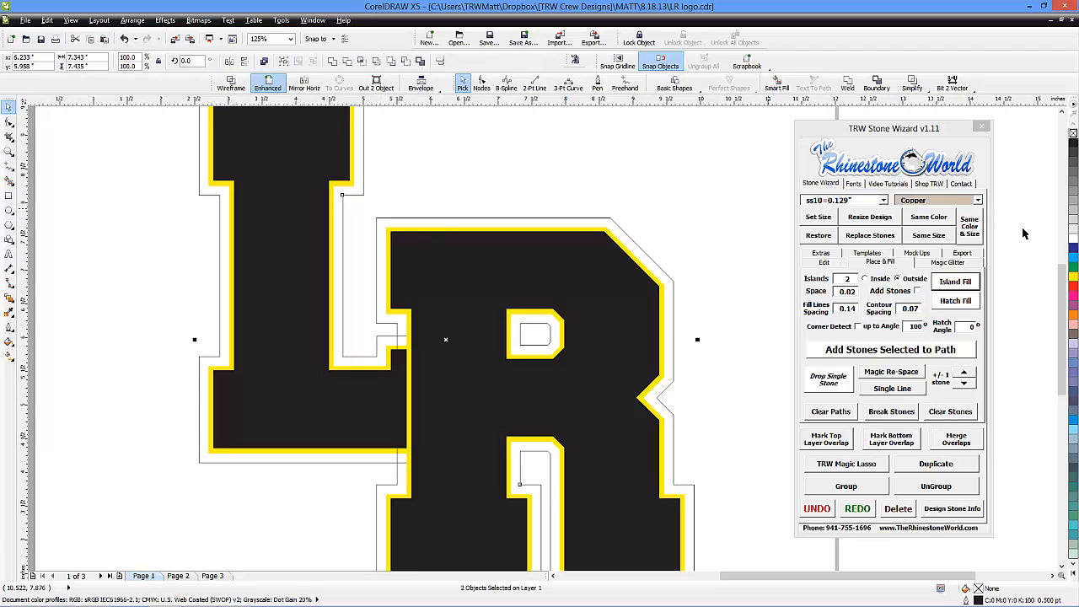
{"action": "left_click", "coordinate": [1073, 259]}
{"action": "right_click", "coordinate": [1073, 137]}
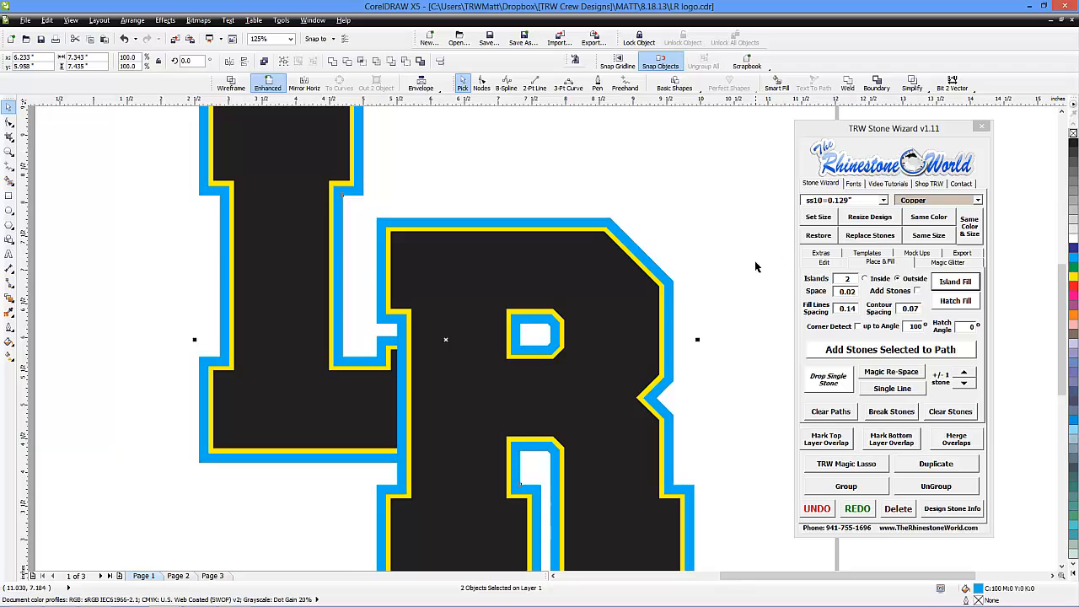
{"action": "left_click", "coordinate": [755, 266]}
- Bring the L together with its yellow and blue contours in front of the R
{"action": "scroll", "coordinate": [559, 350], "scroll_direction": "down", "scroll_amount": 2}
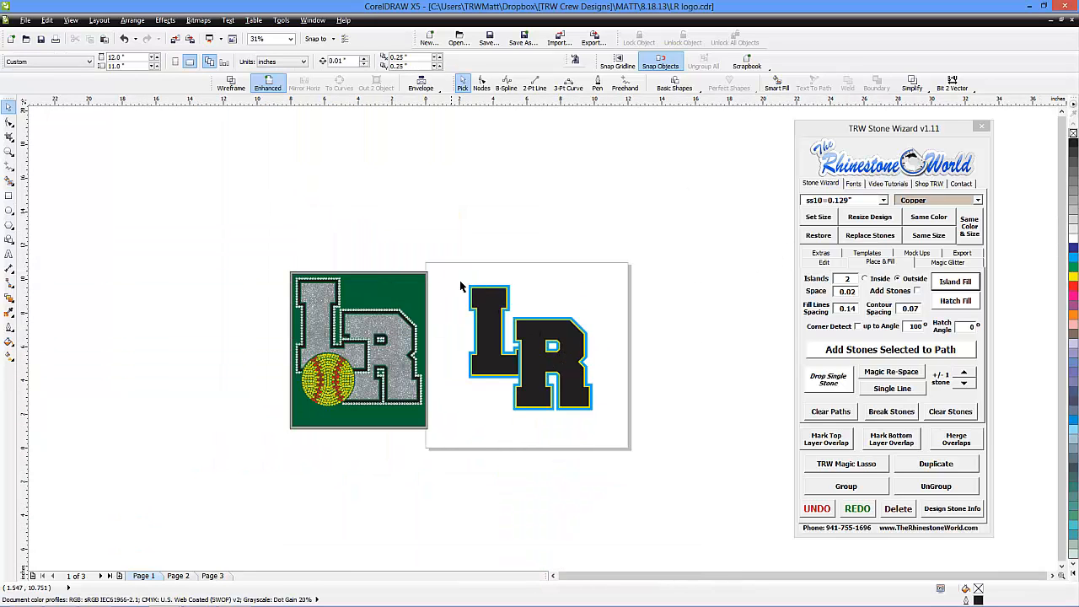
{"action": "left_click_drag", "start_coordinate": [451, 267], "coordinate": [575, 397]}
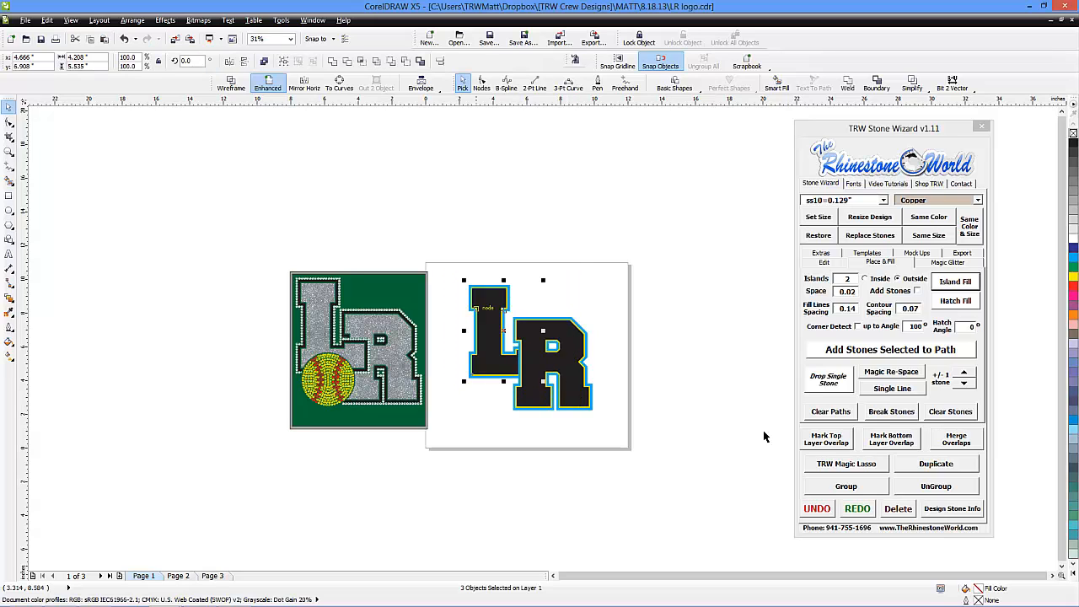
{"action": "left_click", "coordinate": [824, 263]}
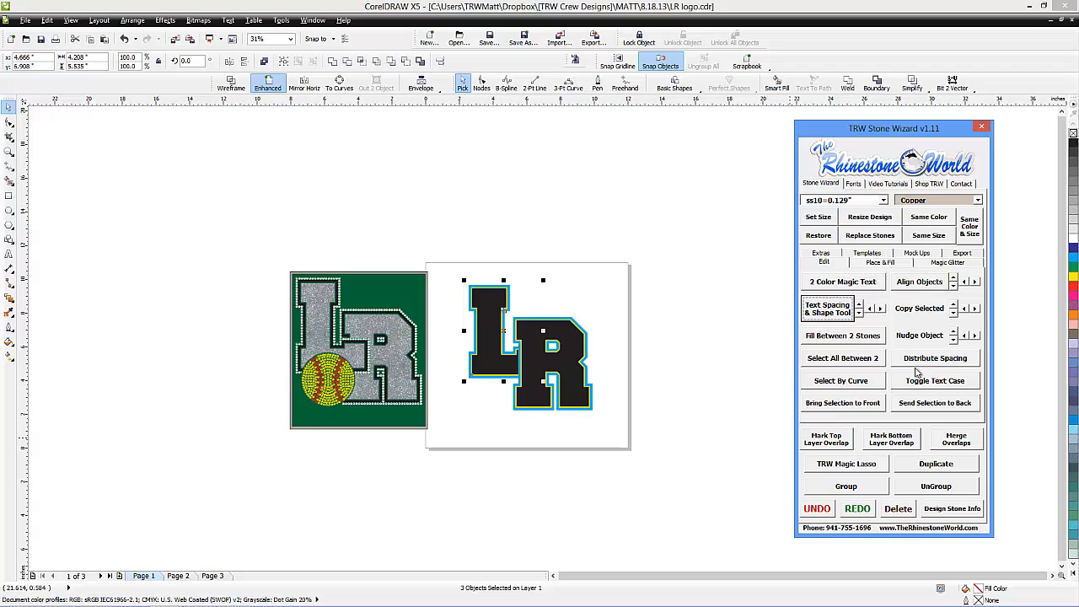
{"action": "left_click", "coordinate": [854, 404]}
{"action": "left_click", "coordinate": [691, 368]}
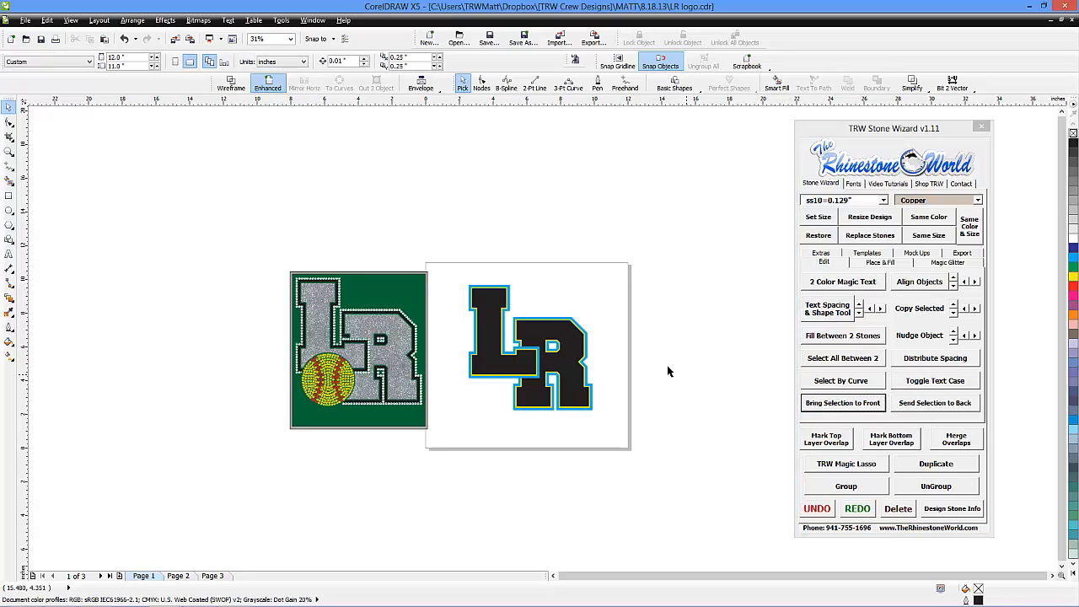
- Create a boundary around the R and its contours and place that outline on the empty area beside the page
{"action": "scroll", "coordinate": [552, 360], "scroll_direction": "up", "scroll_amount": 2}
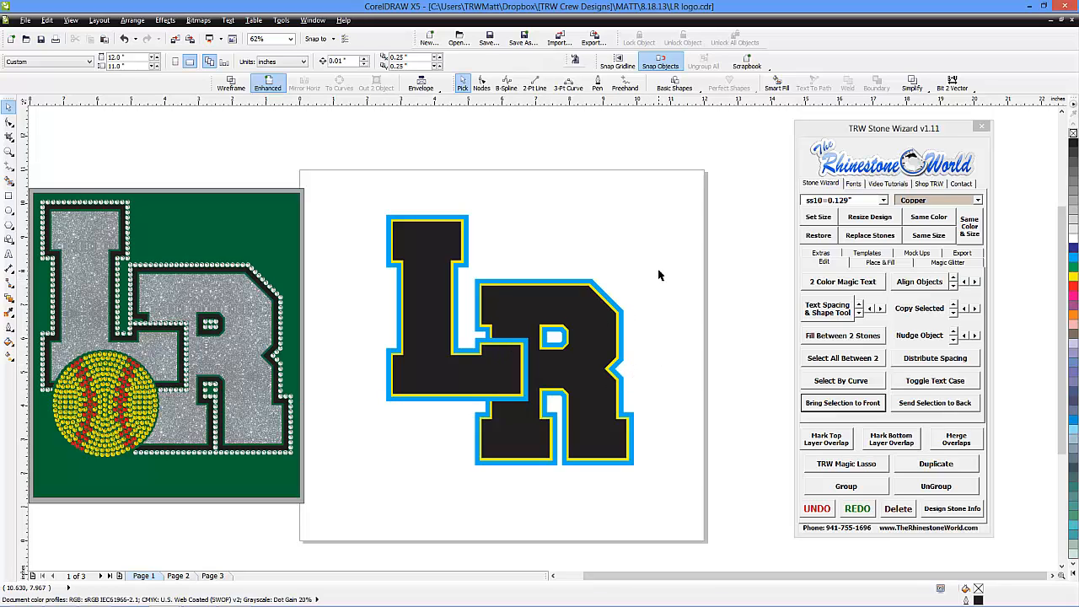
{"action": "left_click_drag", "start_coordinate": [659, 270], "coordinate": [456, 481]}
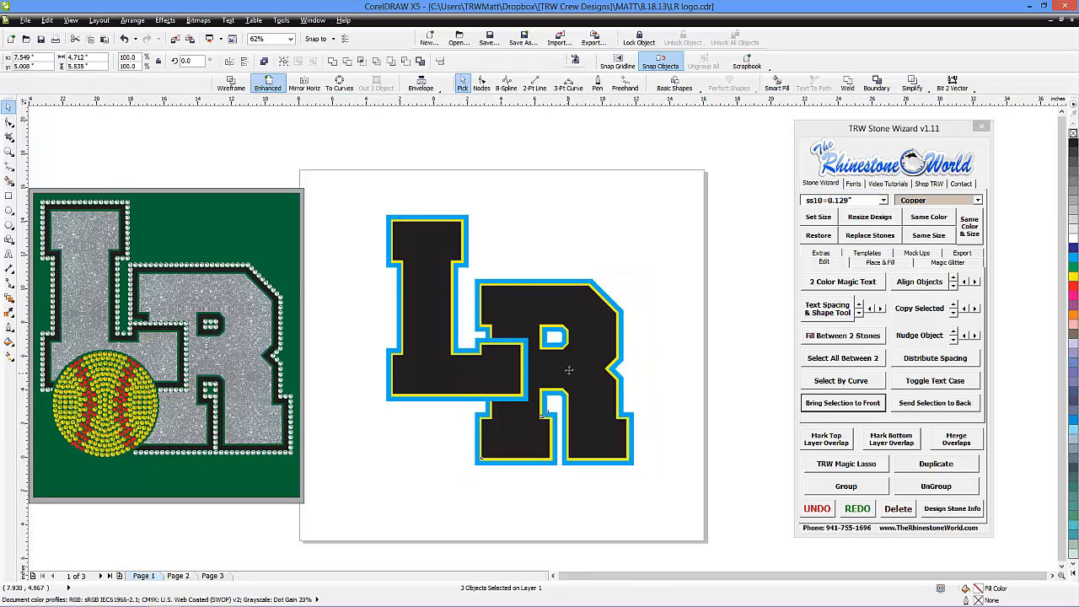
{"action": "scroll", "coordinate": [659, 376], "scroll_direction": "down", "scroll_amount": 1}
{"action": "scroll", "coordinate": [681, 374], "scroll_direction": "up", "scroll_amount": 1}
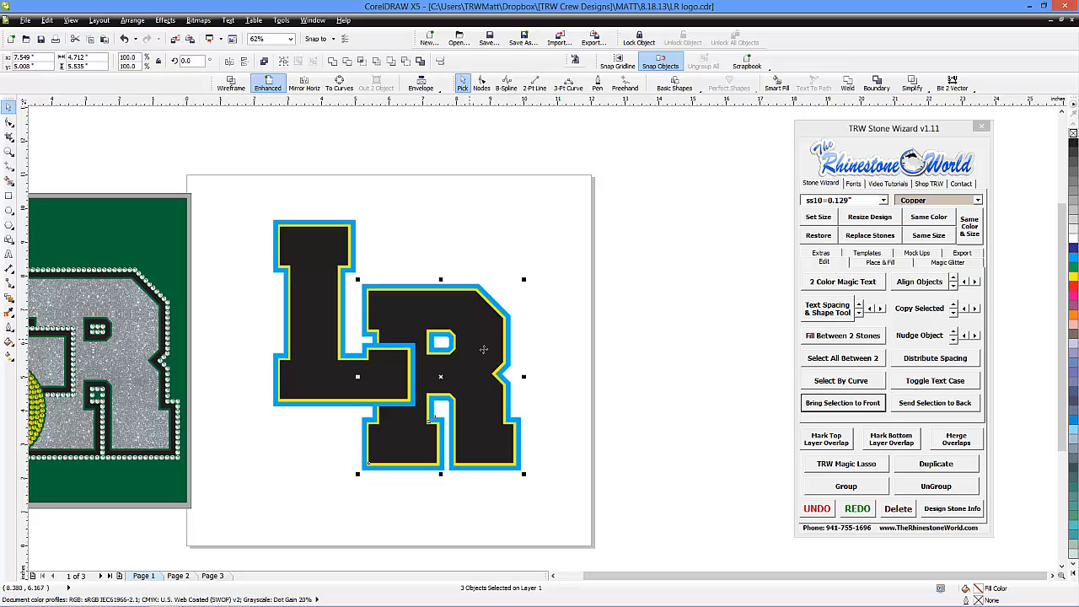
{"action": "left_click", "coordinate": [876, 87]}
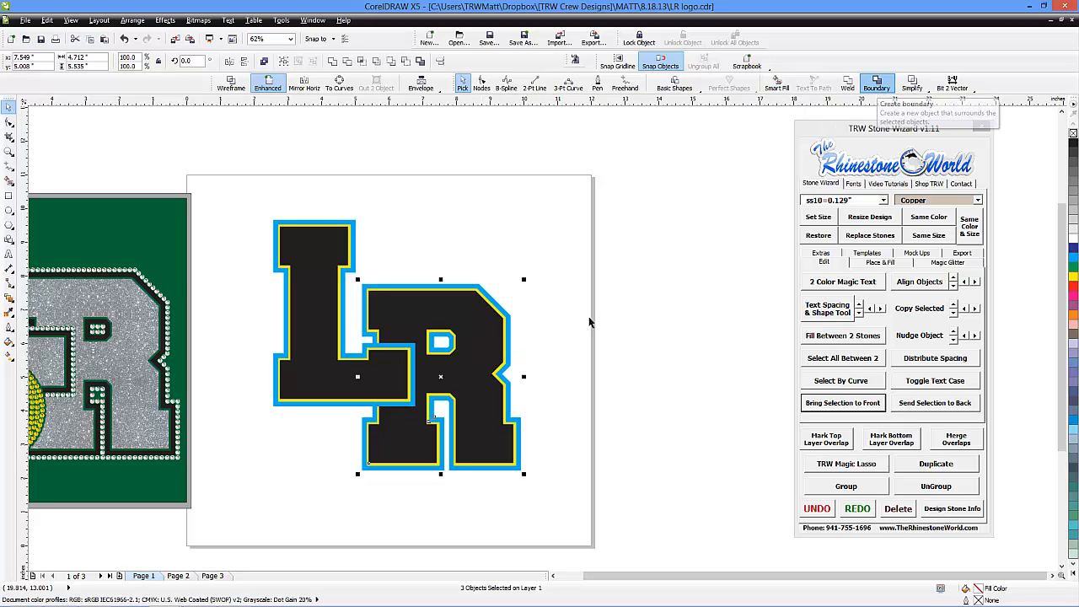
{"action": "left_click_drag", "start_coordinate": [472, 337], "coordinate": [734, 344]}
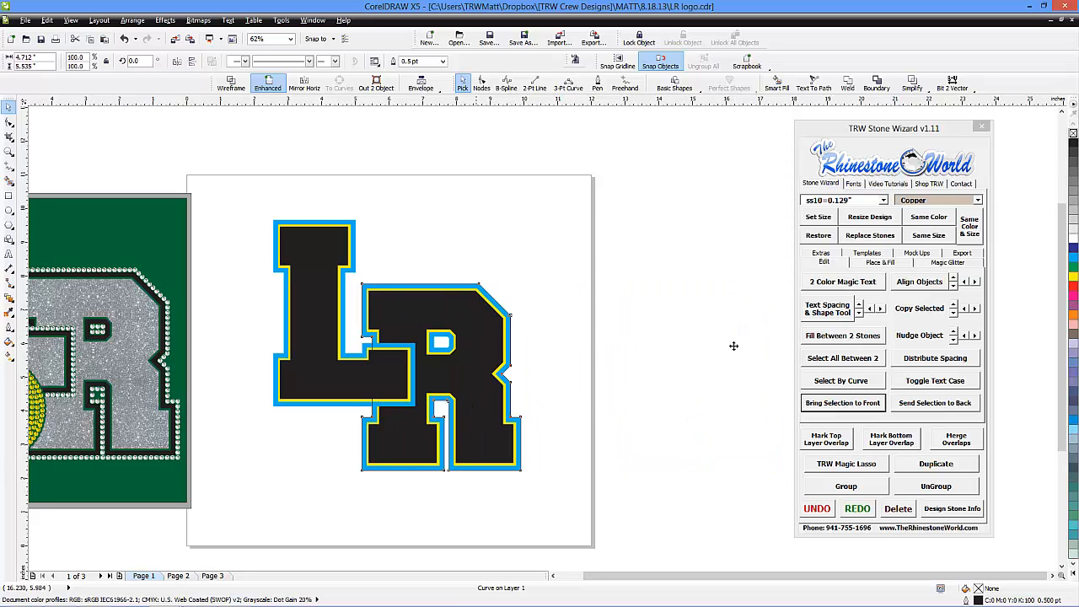
{"action": "key", "text": "Escape"}
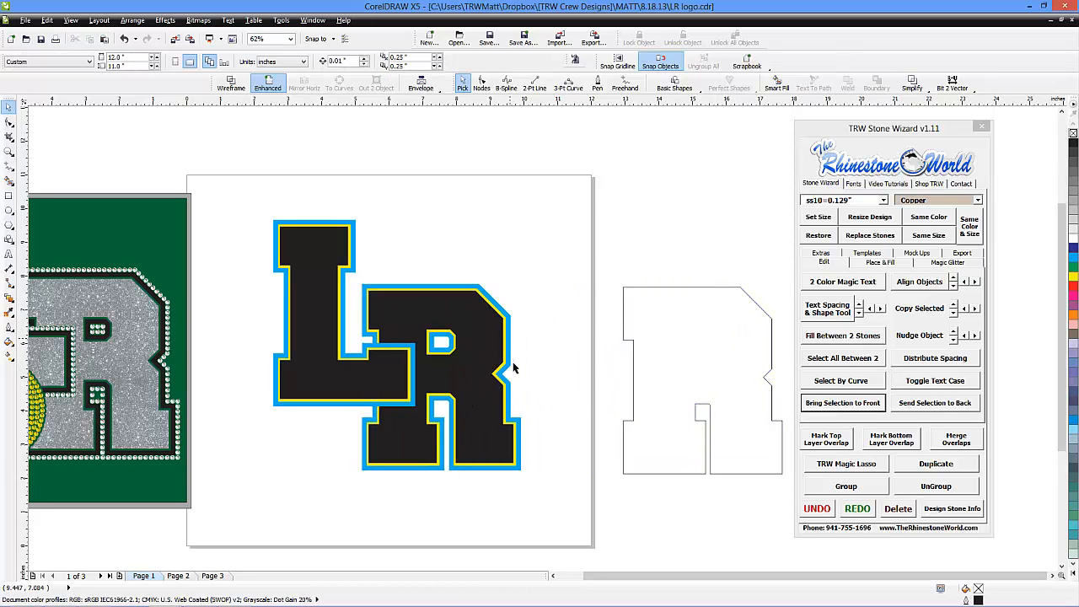
{"action": "left_click", "coordinate": [414, 356]}
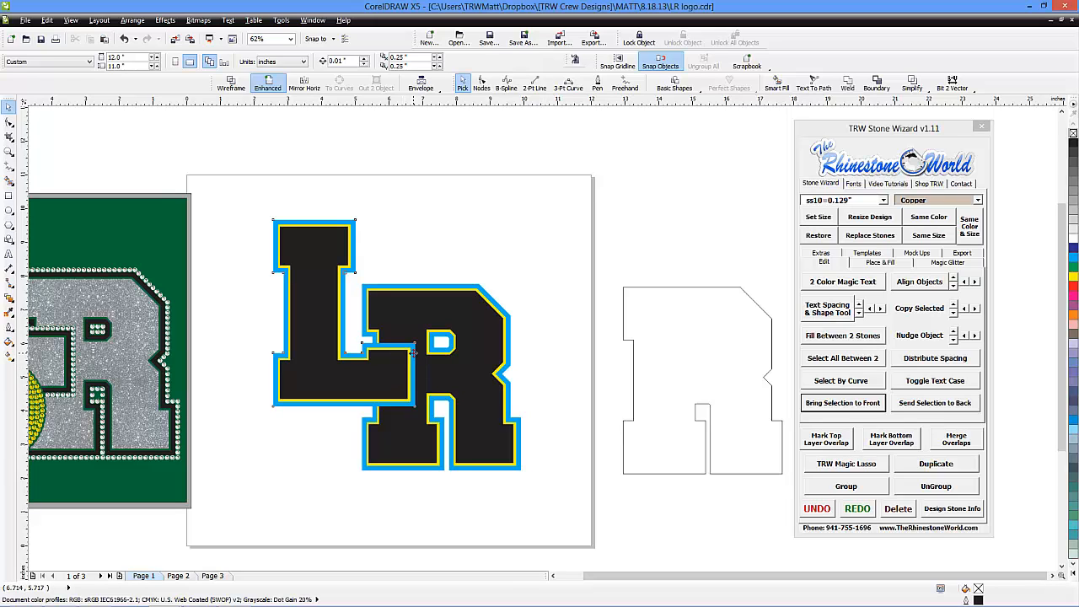
{"action": "left_click_drag", "start_coordinate": [414, 356], "coordinate": [462, 297]}
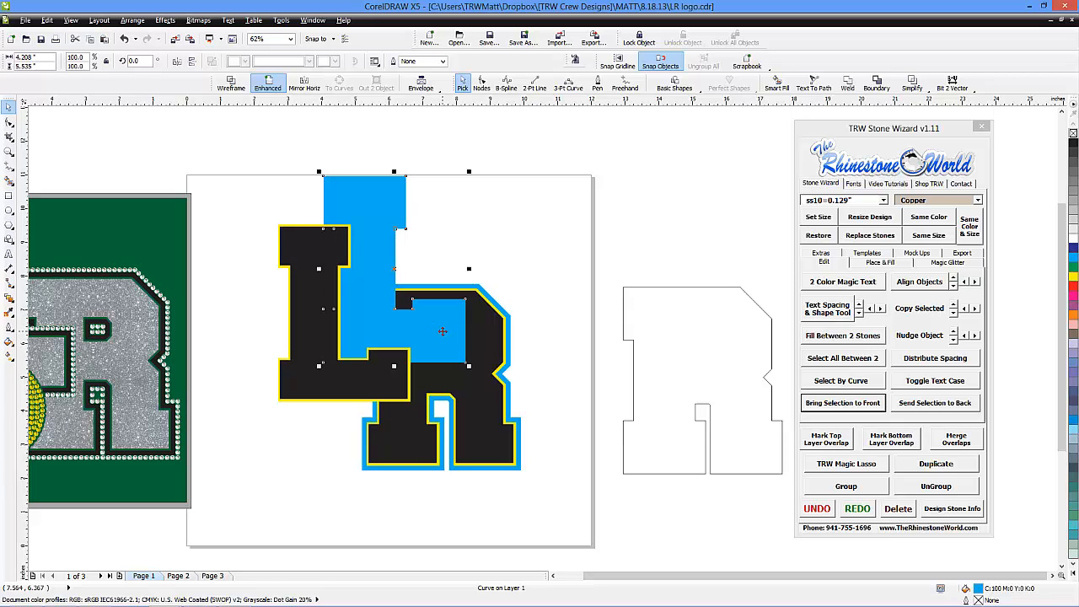
{"action": "left_click_drag", "start_coordinate": [442, 331], "coordinate": [391, 375]}
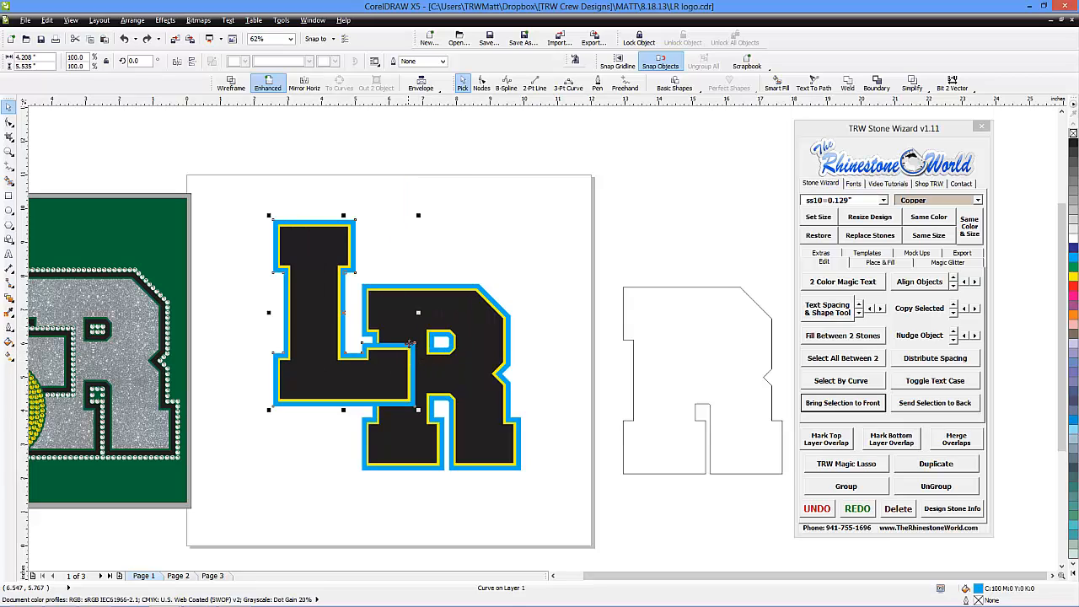
- Generate 1 outside island around the L's blue contour with 0.14 contour spacing, filled magenta and without an outline
{"action": "left_click", "coordinate": [879, 263]}
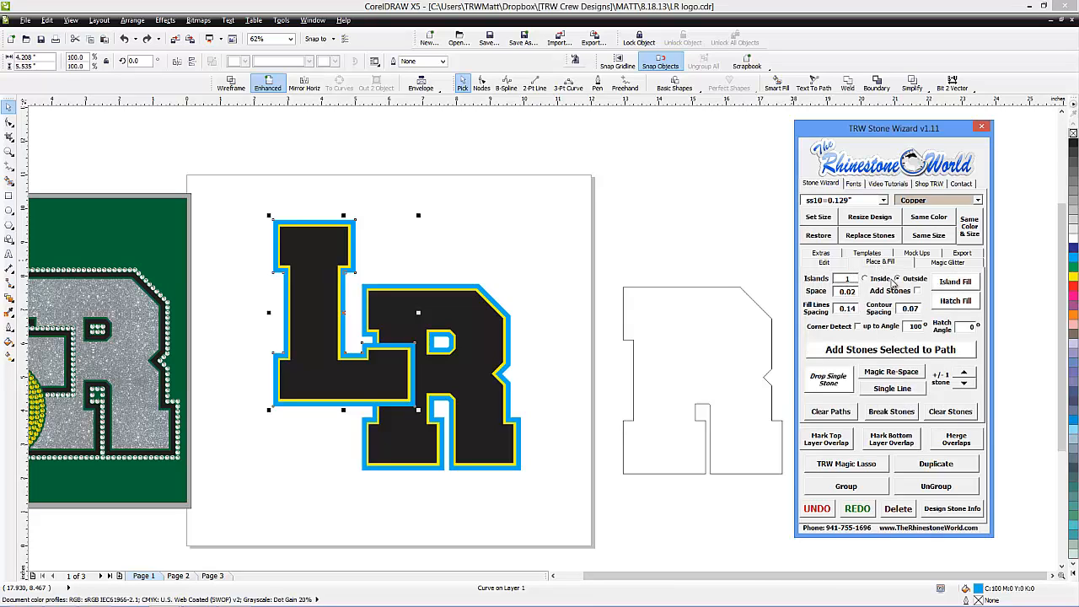
{"action": "double_click", "coordinate": [913, 309]}
{"action": "type", "text": "0.14"}
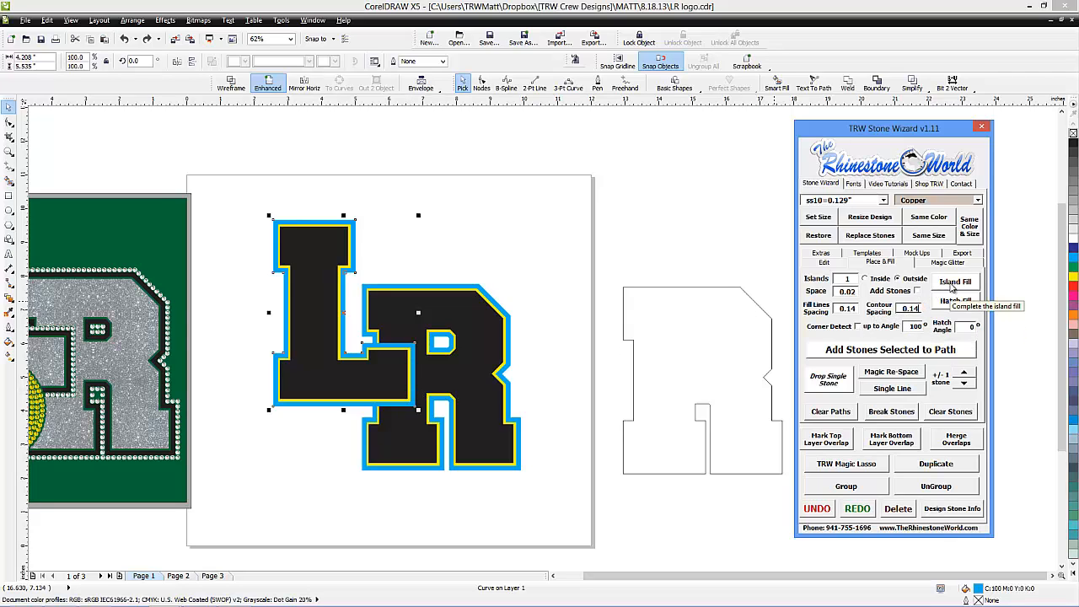
{"action": "left_click", "coordinate": [952, 287]}
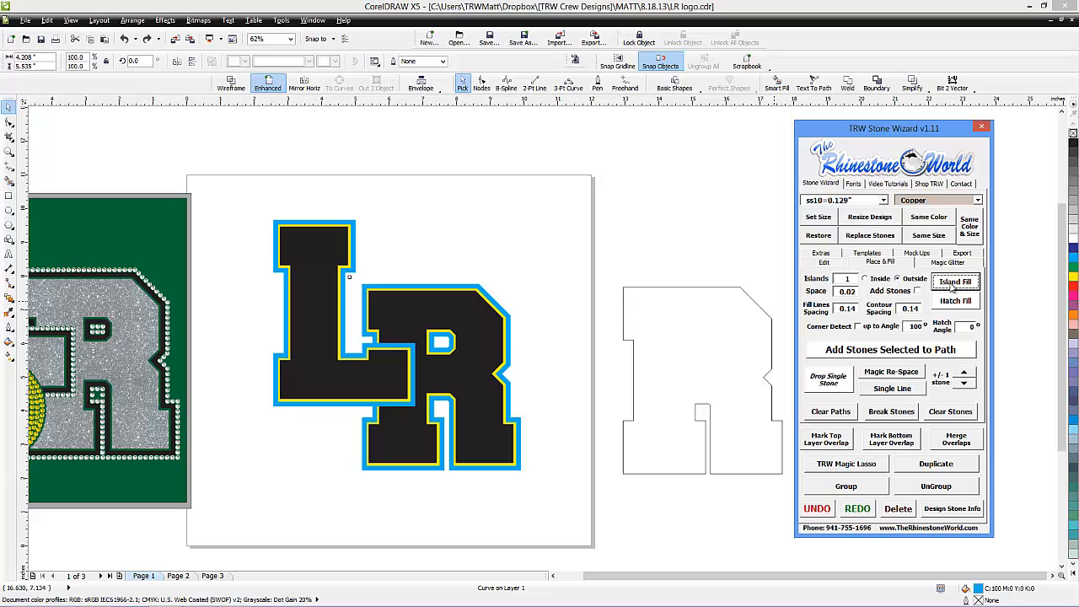
{"action": "right_click", "coordinate": [1073, 227]}
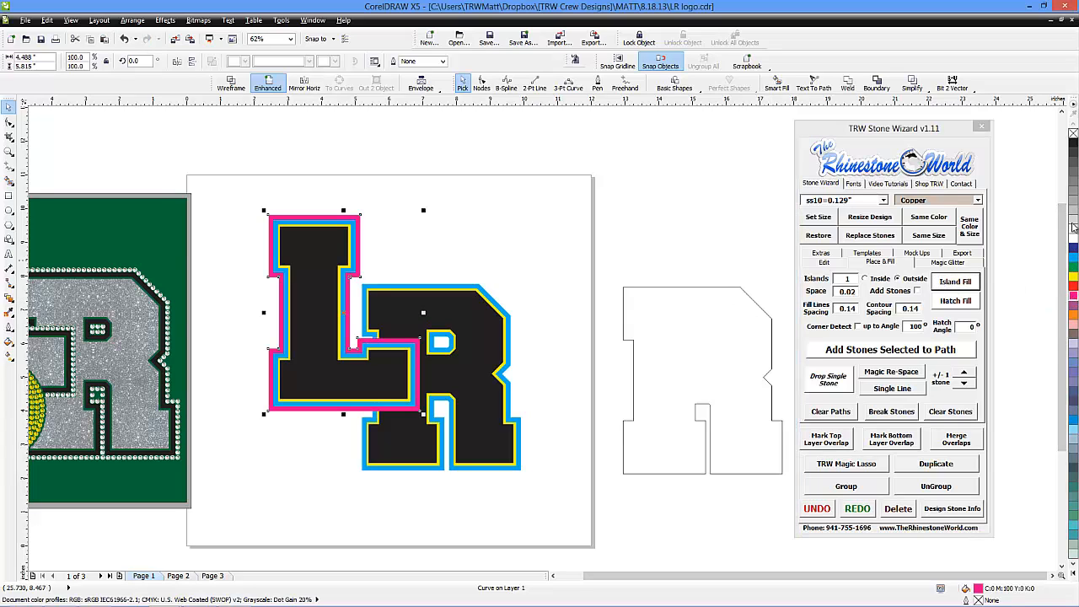
{"action": "left_click", "coordinate": [553, 297]}
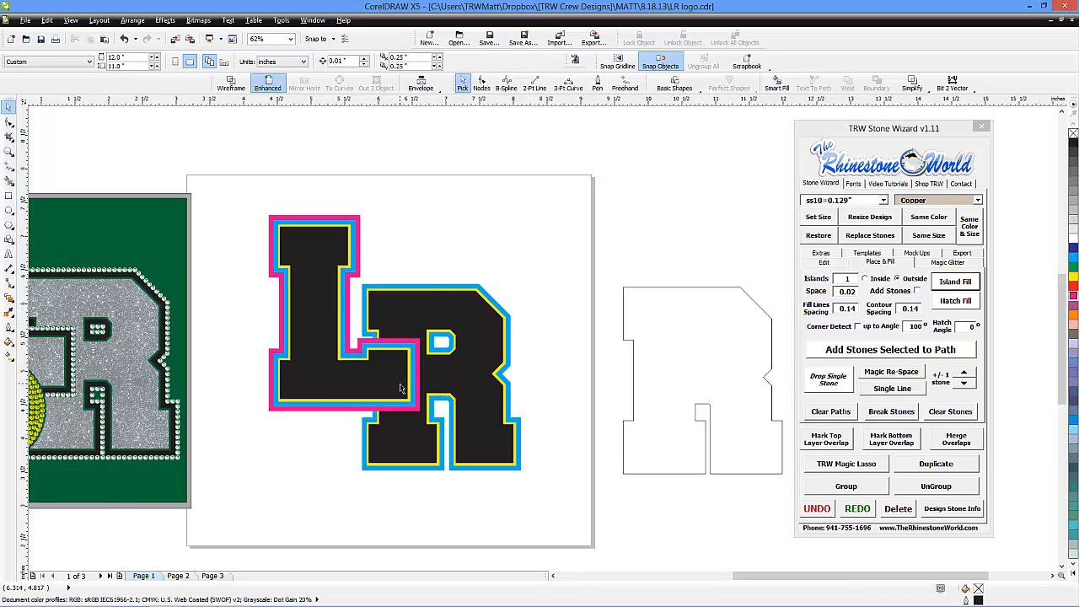
- Move the L with all its contours up about 0.04 inches so the magenta contour meets the blue contour of the R's upper serif
{"action": "scroll", "coordinate": [402, 388], "scroll_direction": "up", "scroll_amount": 2}
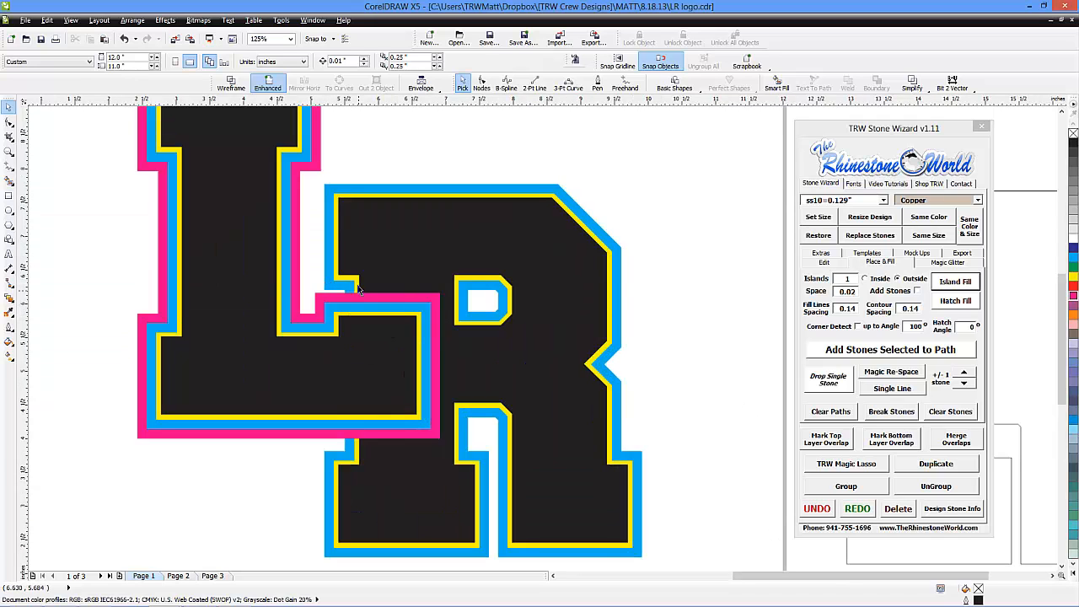
{"action": "scroll", "coordinate": [331, 292], "scroll_direction": "up", "scroll_amount": 4}
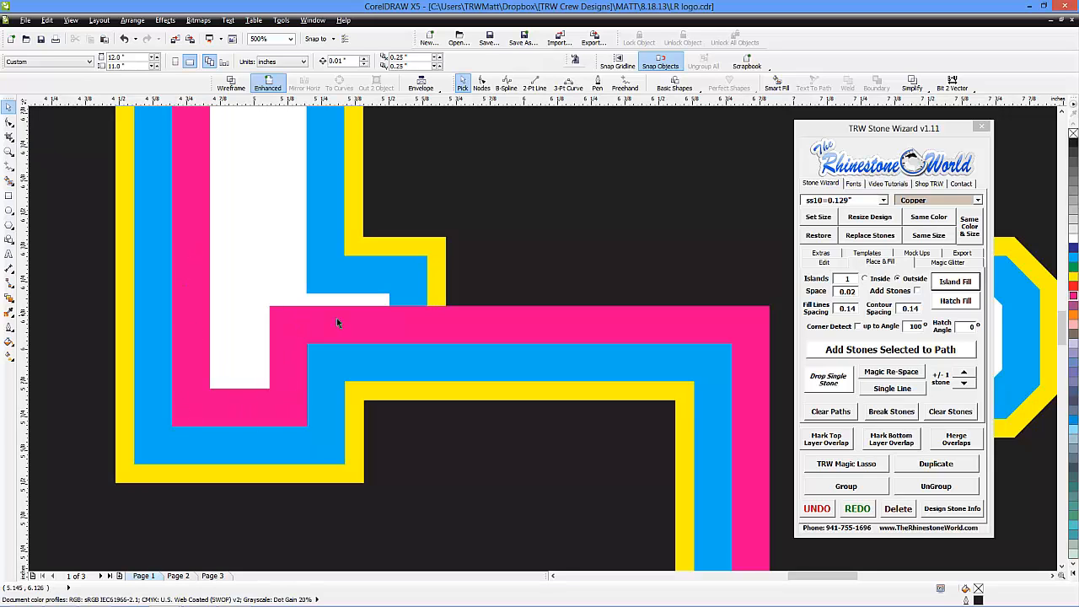
{"action": "scroll", "coordinate": [500, 327], "scroll_direction": "down", "scroll_amount": 2}
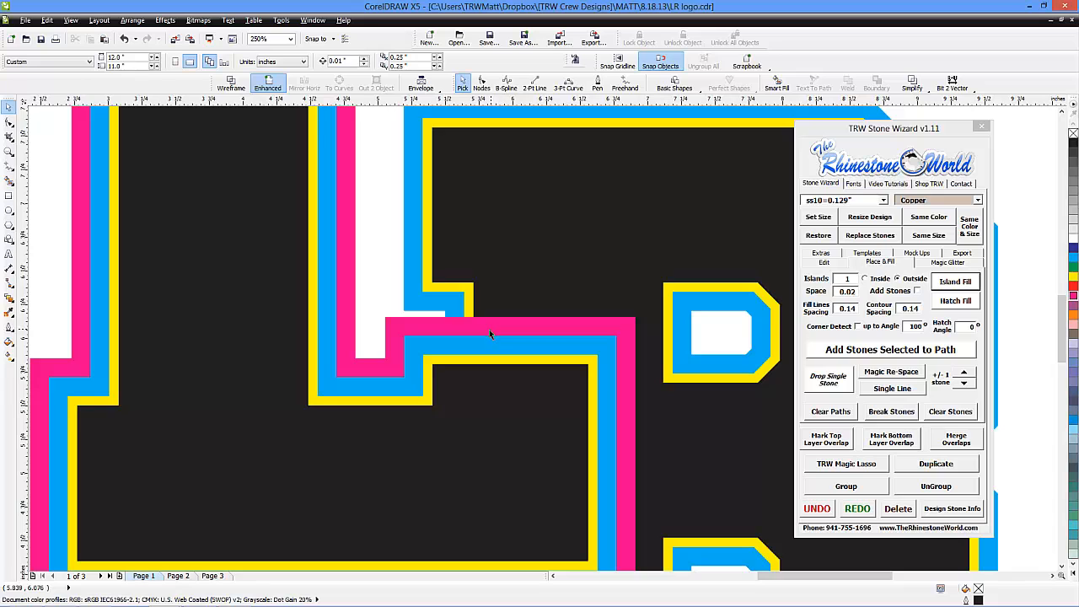
{"action": "scroll", "coordinate": [437, 325], "scroll_direction": "down", "scroll_amount": 2}
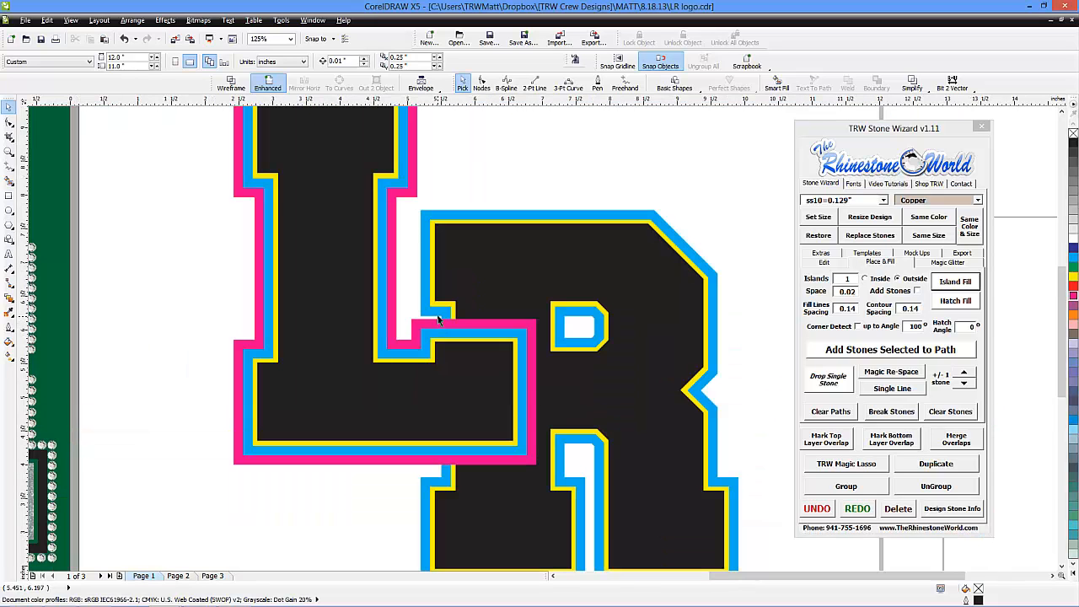
{"action": "scroll", "coordinate": [437, 318], "scroll_direction": "down", "scroll_amount": 2}
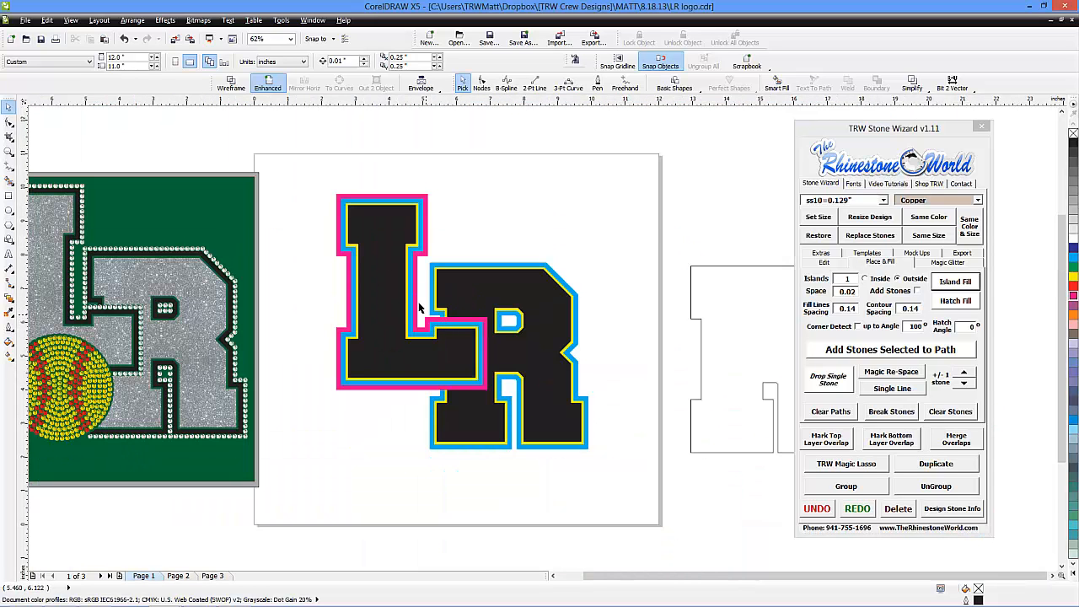
{"action": "left_click_drag", "start_coordinate": [310, 168], "coordinate": [511, 414]}
{"action": "scroll", "coordinate": [437, 319], "scroll_direction": "up", "scroll_amount": 4}
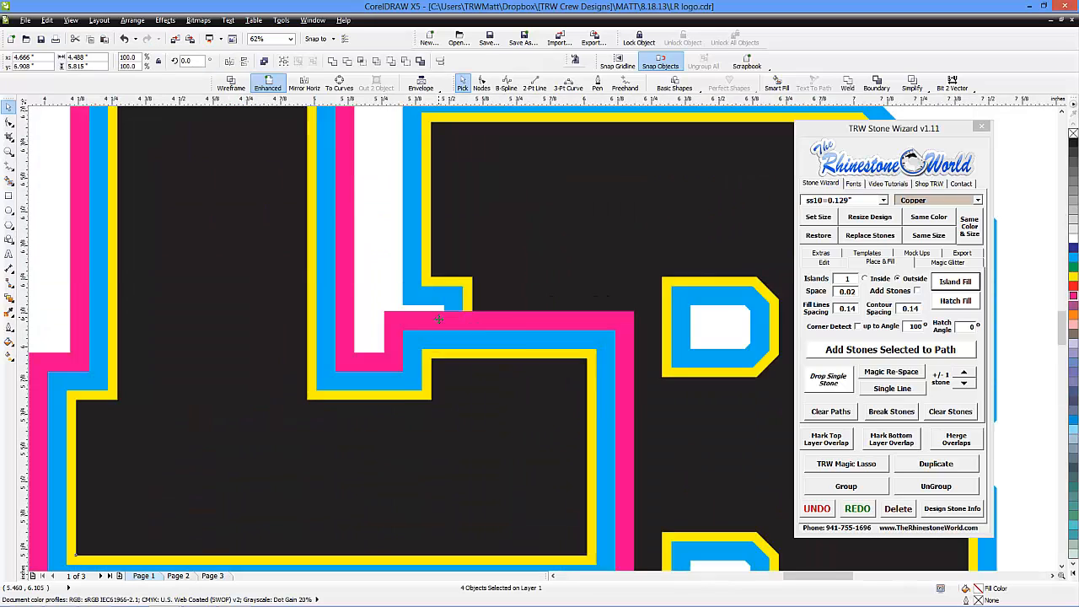
{"action": "scroll", "coordinate": [438, 319], "scroll_direction": "up", "scroll_amount": 2}
{"action": "left_click_drag", "start_coordinate": [462, 352], "coordinate": [462, 342]}
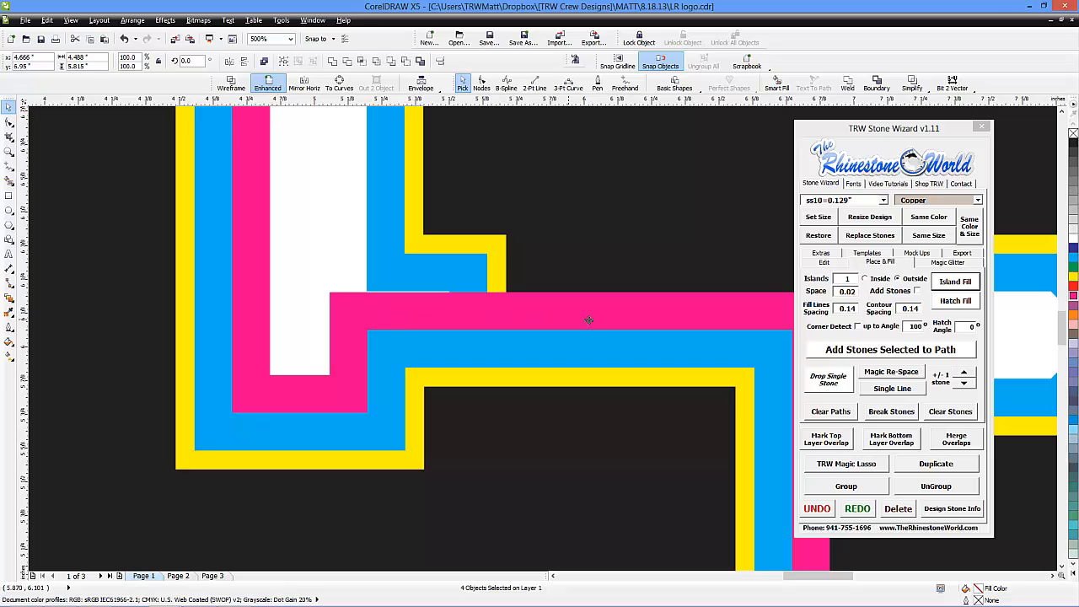
{"action": "scroll", "coordinate": [364, 311], "scroll_direction": "down", "scroll_amount": 6}
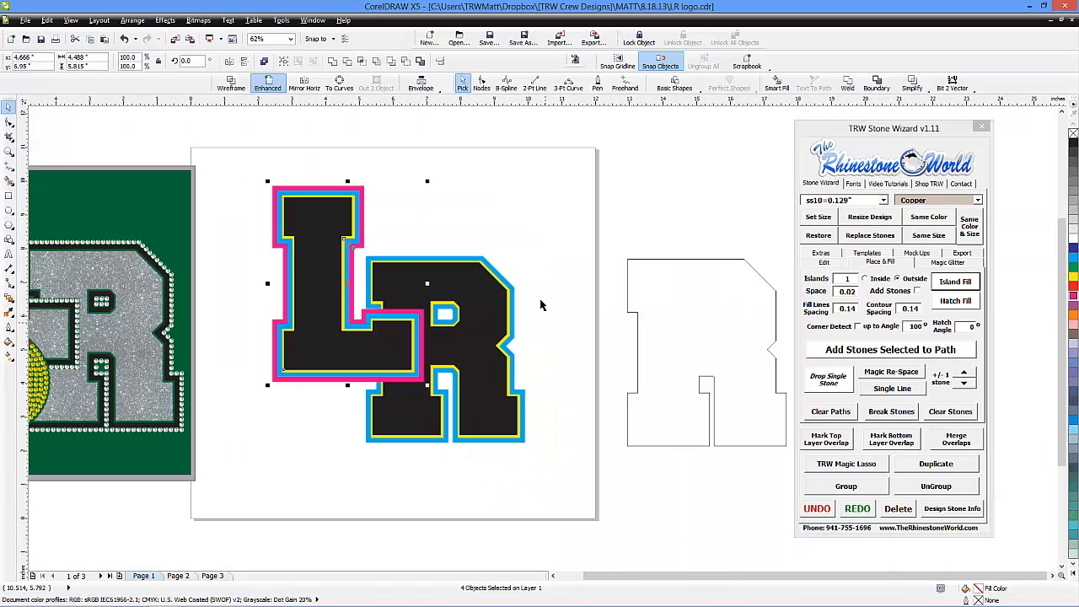
- Pull the R's black, yellow and blue layers apart to examine how they are stacked, and undo the moves
{"action": "left_click", "coordinate": [536, 292]}
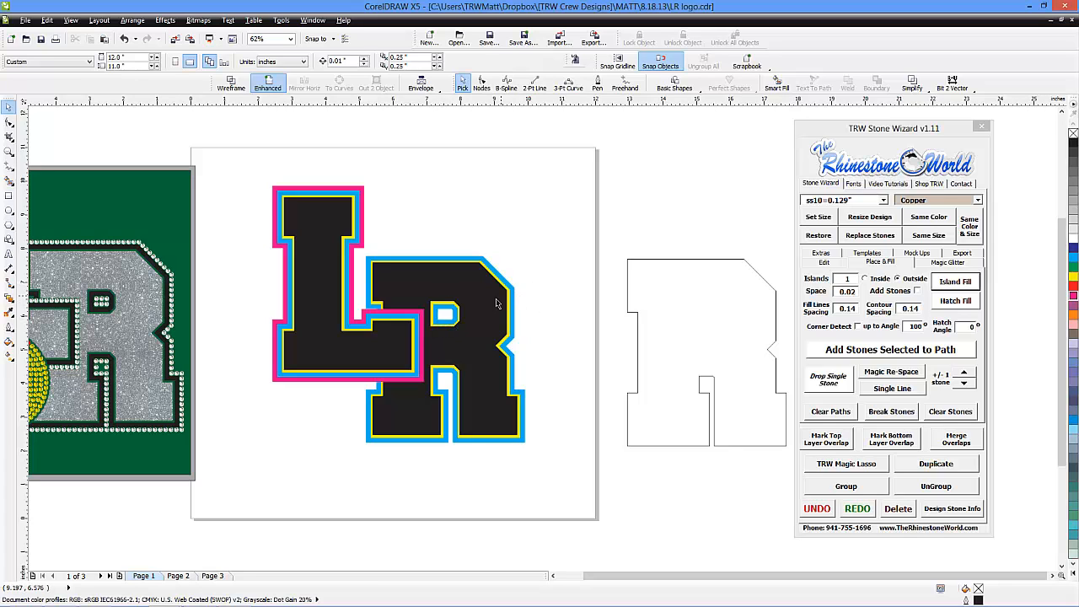
{"action": "left_click_drag", "start_coordinate": [483, 309], "coordinate": [541, 324]}
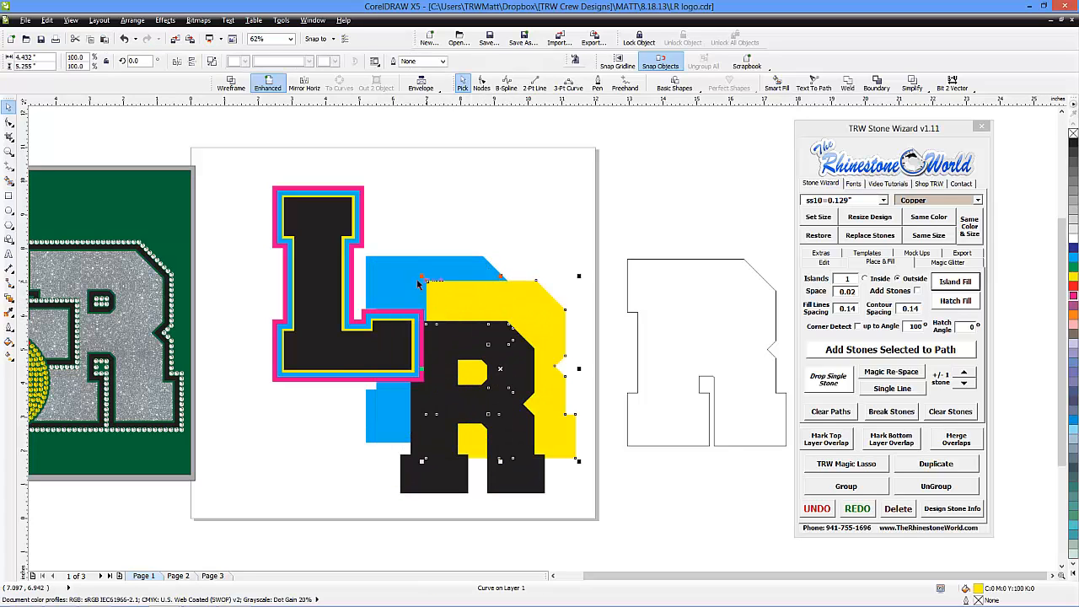
{"action": "left_click_drag", "start_coordinate": [393, 289], "coordinate": [409, 272]}
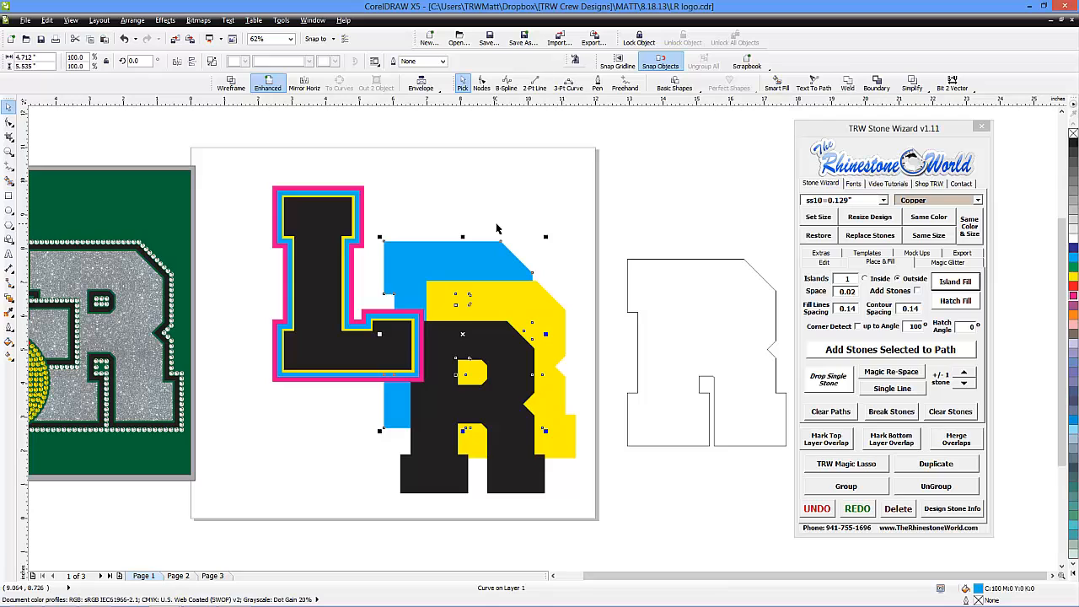
{"action": "key", "text": "ctrl+z"}
{"action": "key", "text": "ctrl+z"}
{"action": "key", "text": "ctrl+z"}
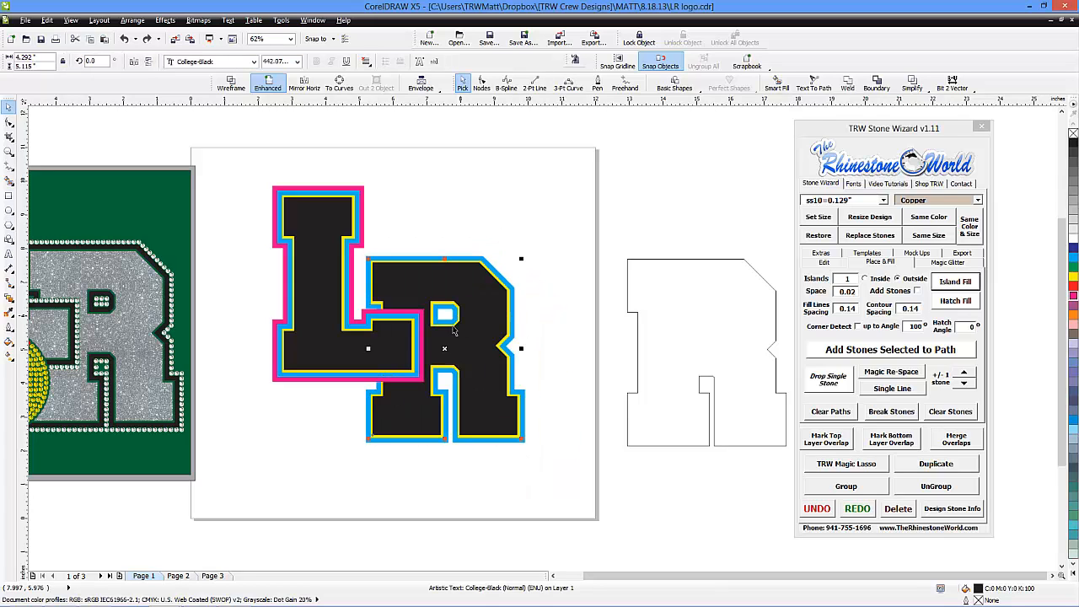
{"action": "left_click", "coordinate": [380, 245]}
{"action": "left_click_drag", "start_coordinate": [361, 245], "coordinate": [399, 232]}
{"action": "key", "text": "ctrl+z"}
{"action": "left_click", "coordinate": [531, 231]}
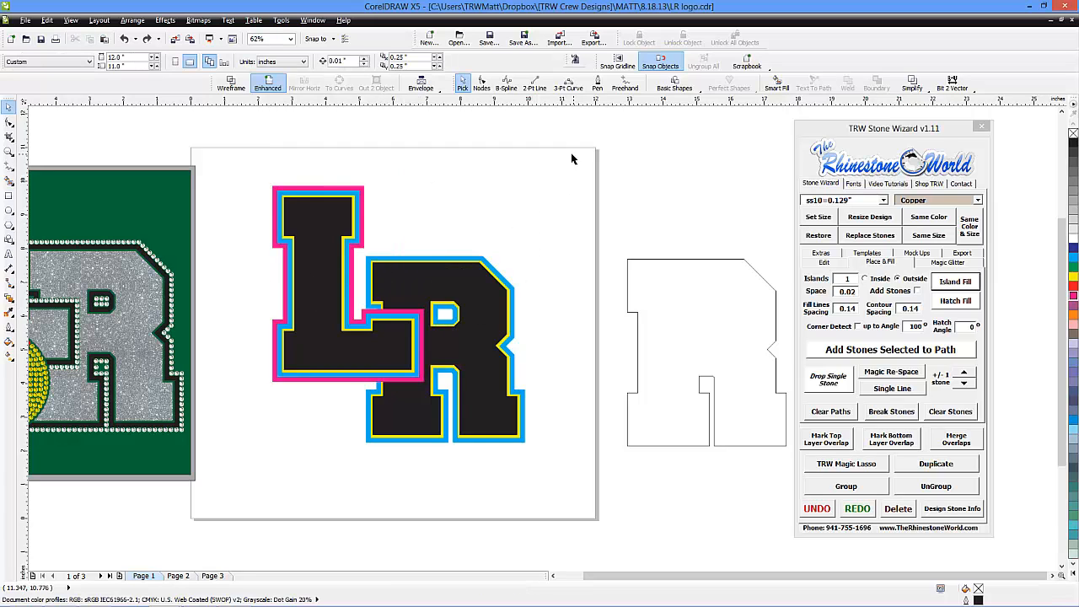
- Simplify the L and R together with all their contours so the overlapping areas are cut out
{"action": "left_click_drag", "start_coordinate": [571, 159], "coordinate": [241, 475]}
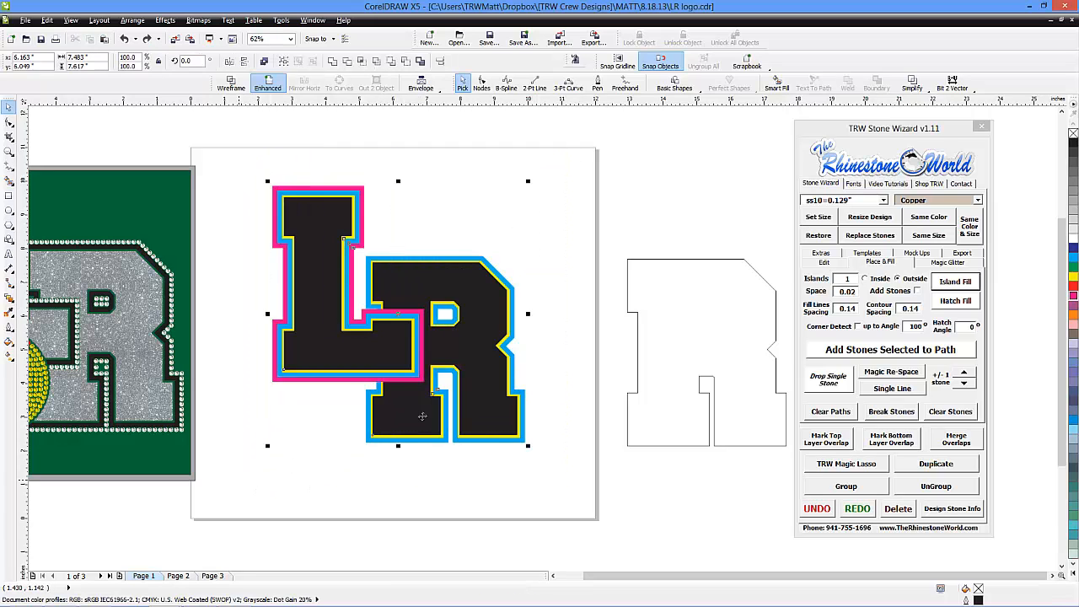
{"action": "left_click", "coordinate": [910, 84]}
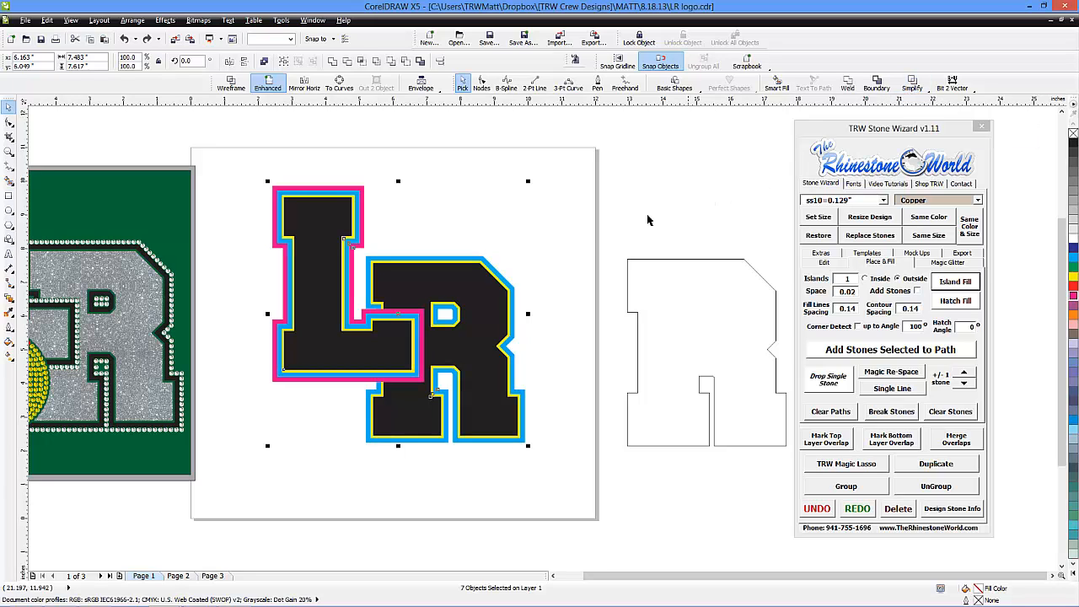
{"action": "left_click", "coordinate": [492, 216]}
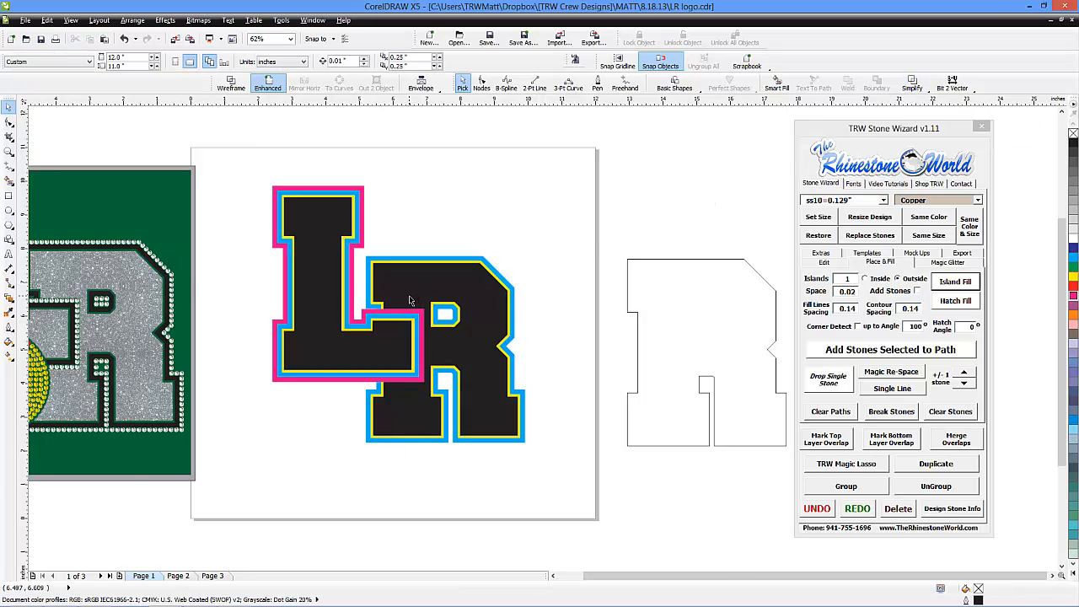
- Separate the R's trimmed pieces to examine the cut-outs under the L and the upper layers, and undo the moves
{"action": "scroll", "coordinate": [410, 301], "scroll_direction": "up", "scroll_amount": 2}
{"action": "left_click", "coordinate": [405, 310]}
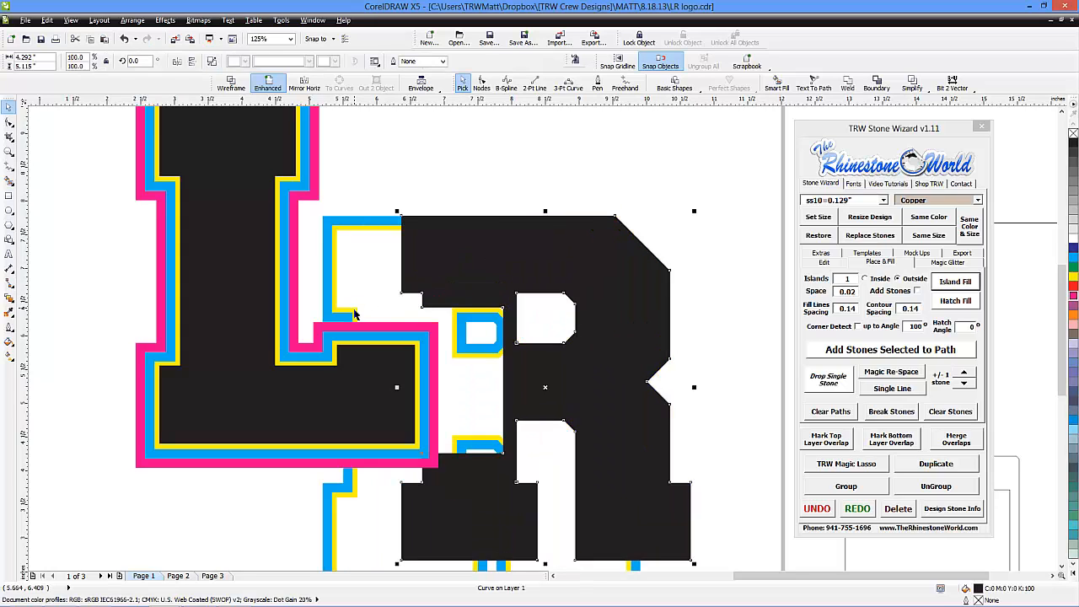
{"action": "mouse_move", "coordinate": [354, 312]}
{"action": "left_mouse_down"}
{"action": "mouse_move", "coordinate": [381, 300]}
{"action": "mouse_move", "coordinate": [352, 316]}
{"action": "left_mouse_up"}
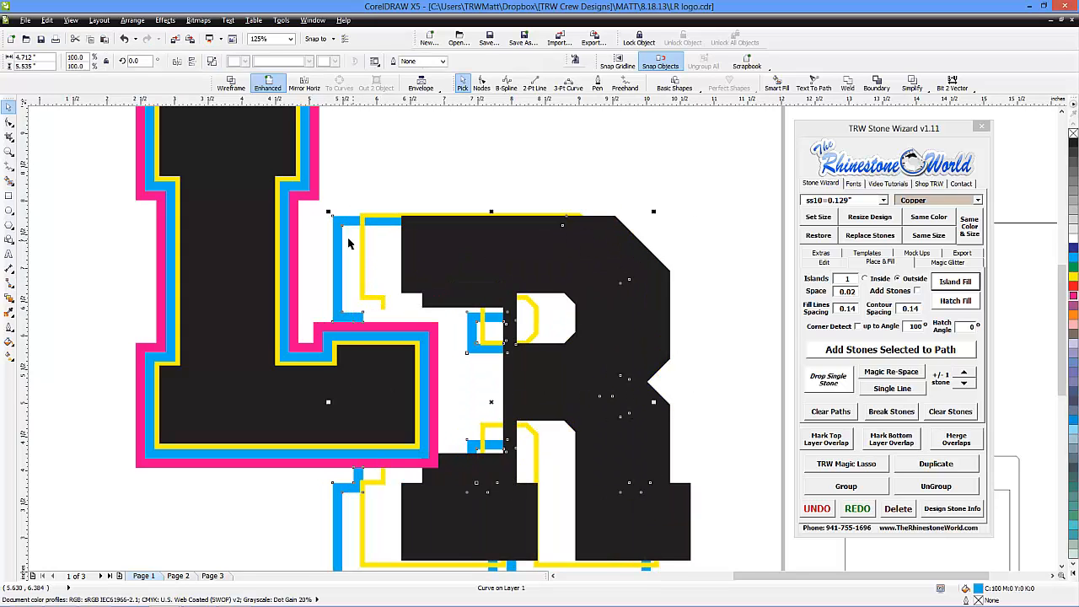
{"action": "key", "text": "ctrl+z"}
{"action": "key", "text": "ctrl+z"}
{"action": "key", "text": "ctrl+z"}
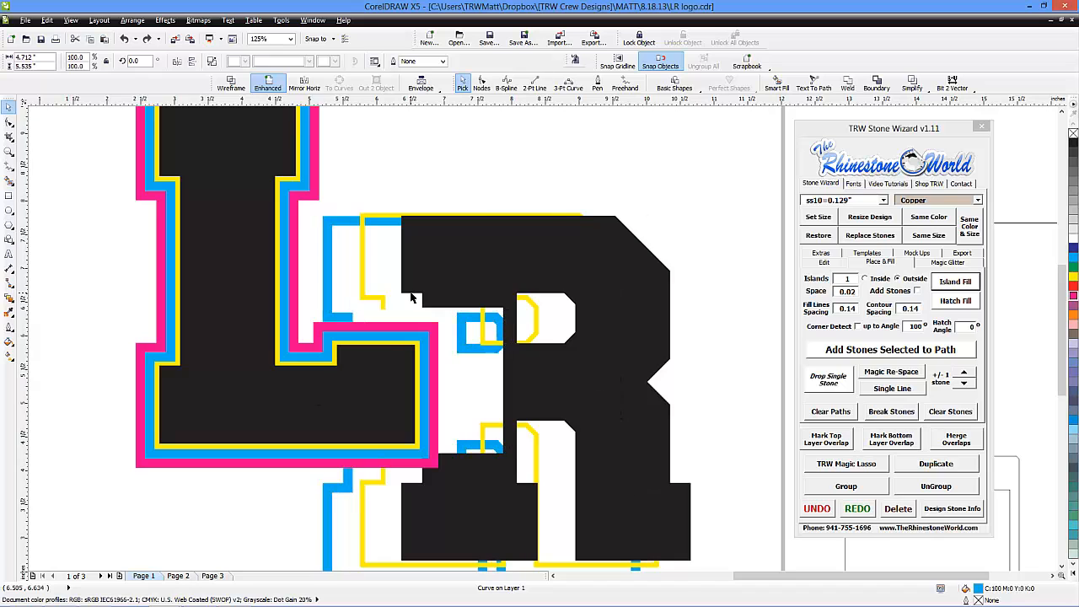
{"action": "left_click", "coordinate": [648, 320]}
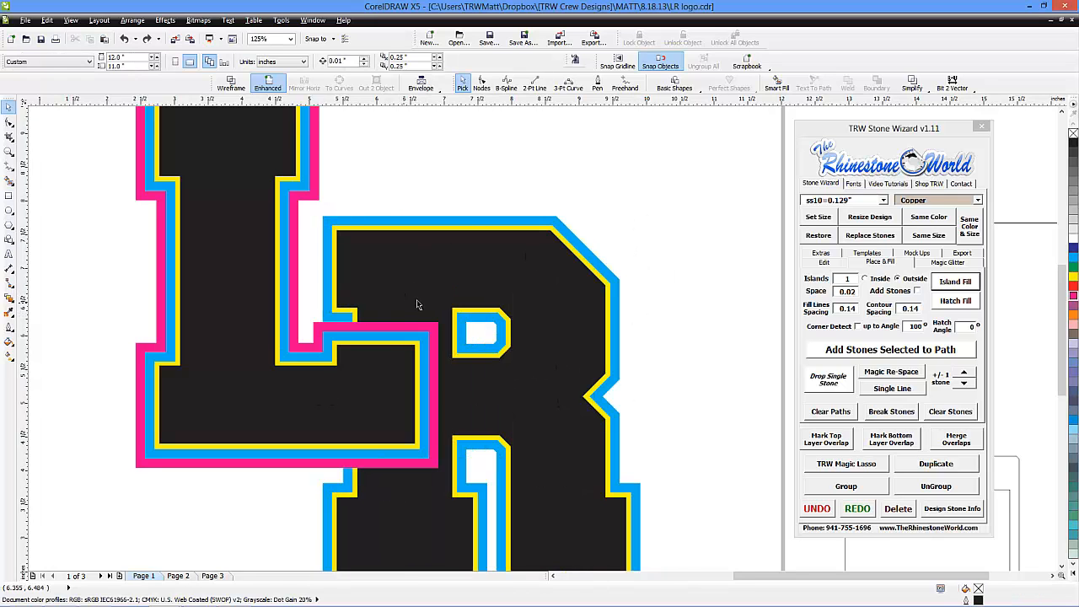
{"action": "scroll", "coordinate": [549, 284], "scroll_direction": "down", "scroll_amount": 1}
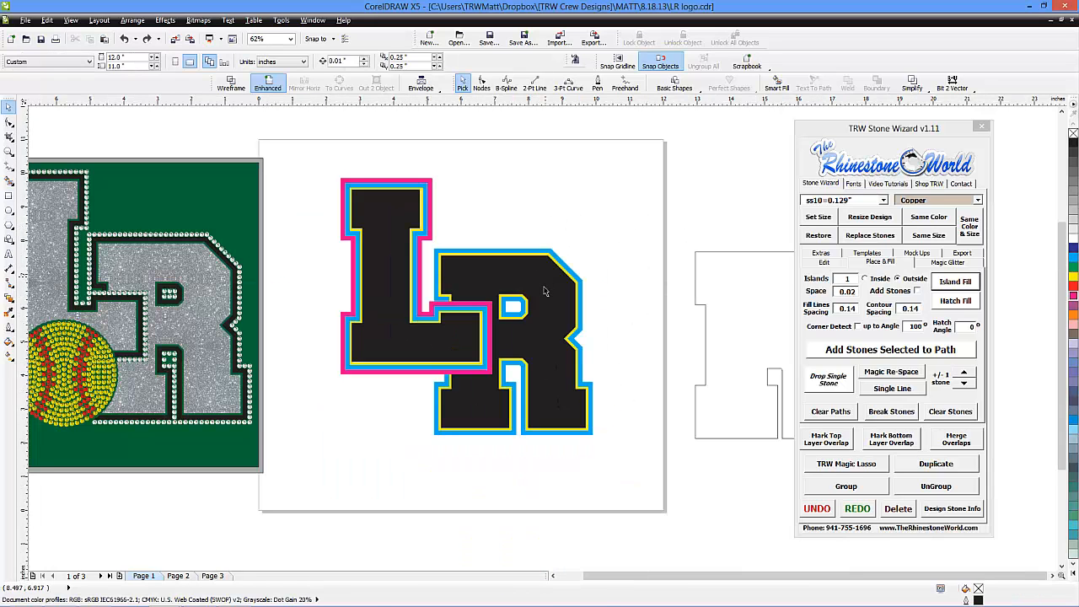
- Delete the magenta contour around the L and the yellow contours of both letters, leaving gaps between the remaining shapes
{"action": "left_click", "coordinate": [491, 330]}
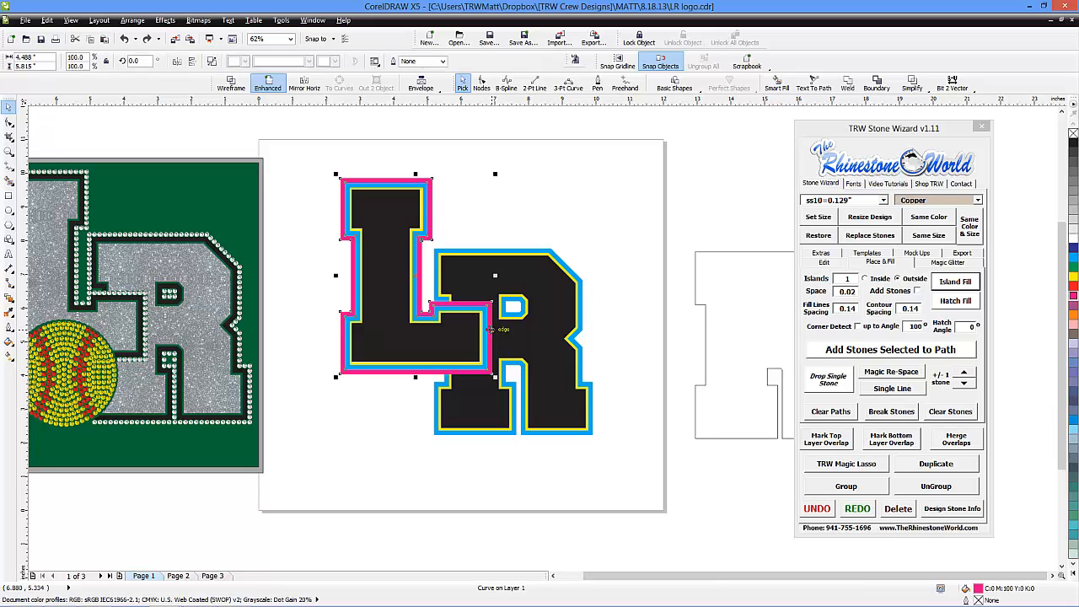
{"action": "key", "text": "Delete"}
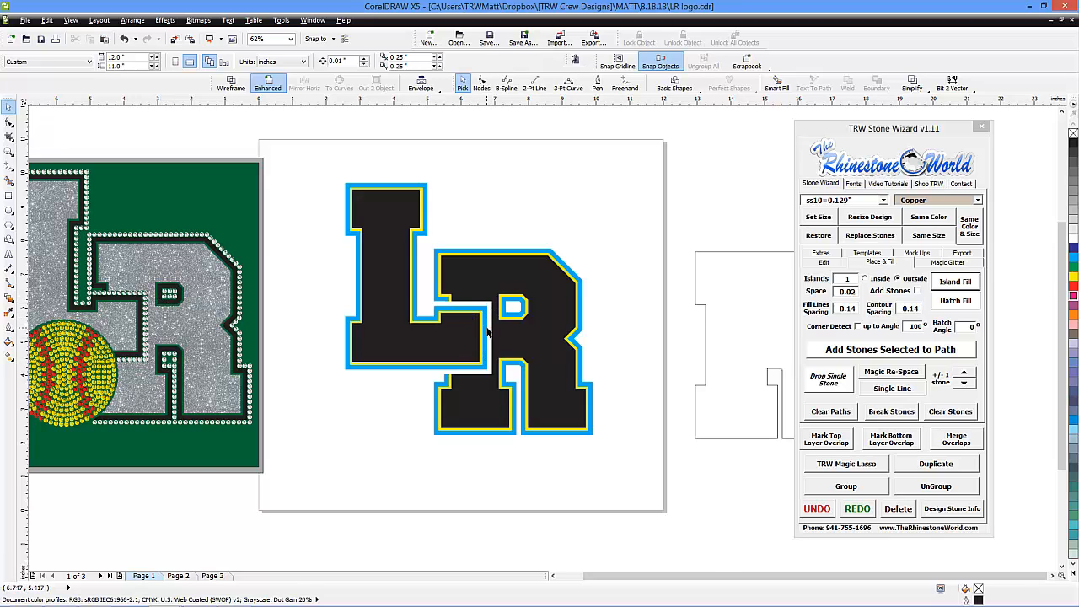
{"action": "scroll", "coordinate": [487, 331], "scroll_direction": "up", "scroll_amount": 2}
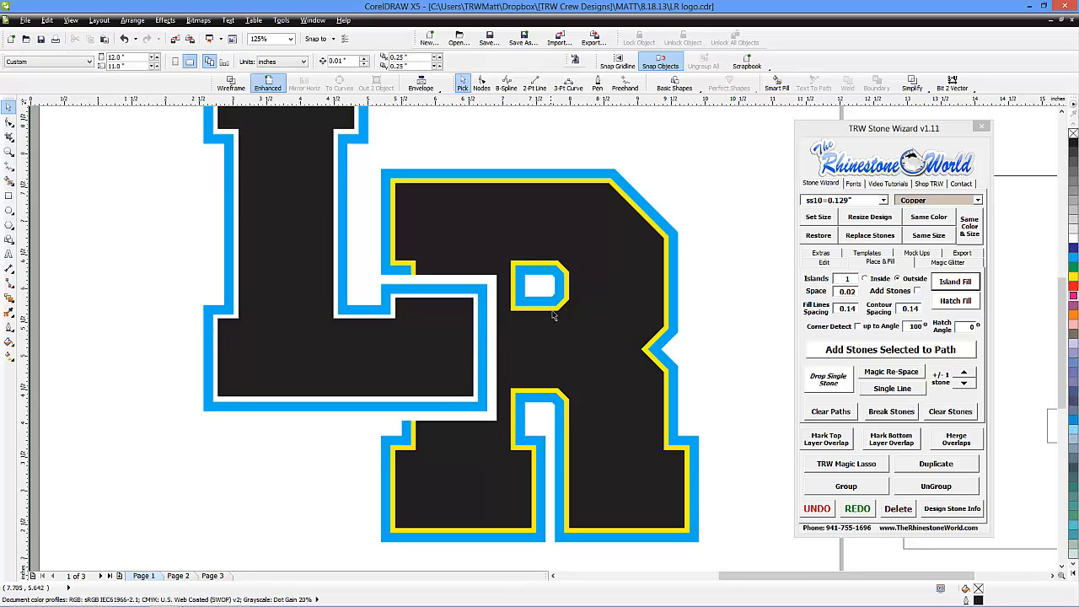
{"action": "key", "text": "Delete"}
{"action": "scroll", "coordinate": [537, 326], "scroll_direction": "down", "scroll_amount": 2}
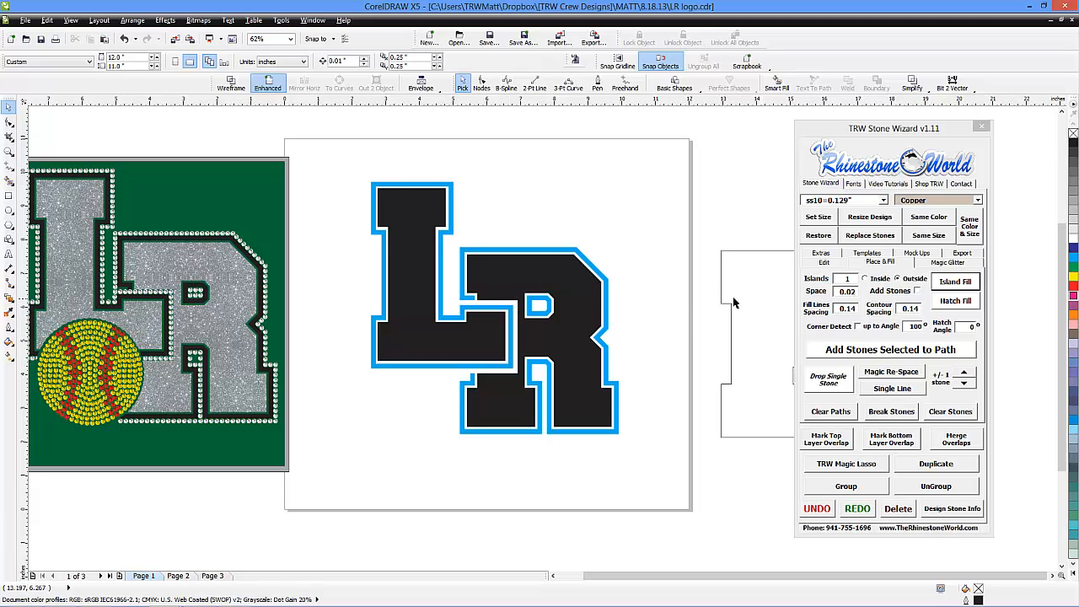
- Move the R's boundary outline closer to the page and create a boundary around the L's blue contour, leaving that outline in place
{"action": "left_click_drag", "start_coordinate": [733, 303], "coordinate": [707, 297]}
{"action": "left_click", "coordinate": [665, 292]}
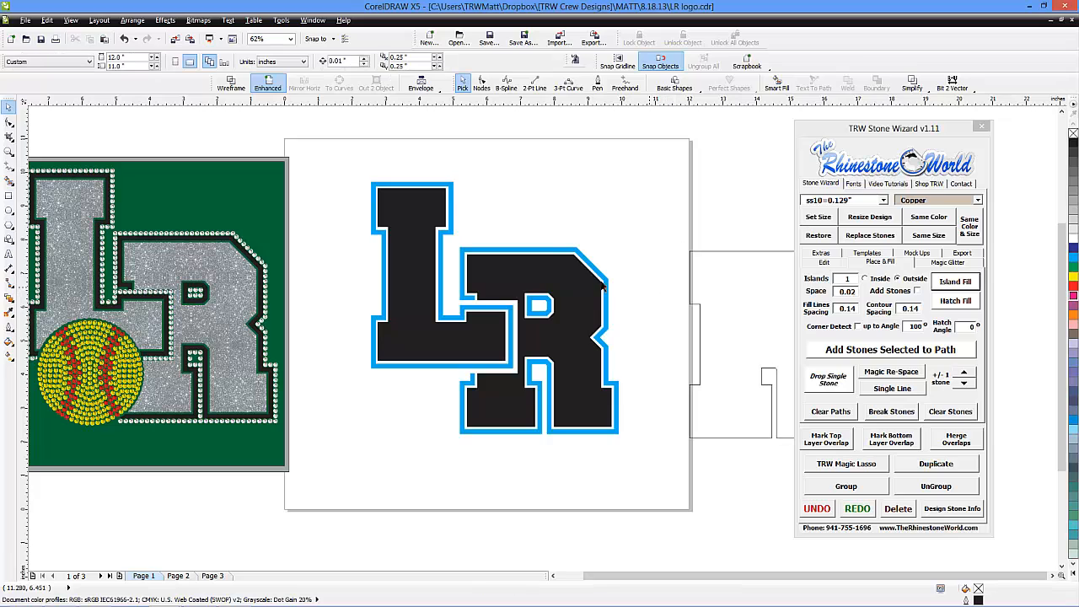
{"action": "left_click", "coordinate": [442, 295]}
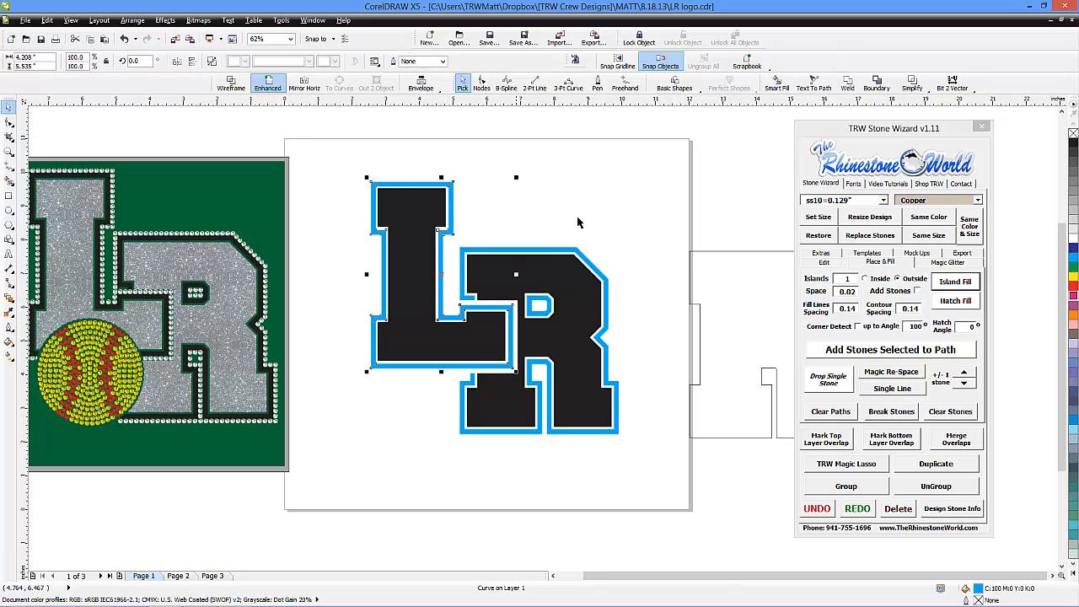
{"action": "left_click", "coordinate": [877, 84]}
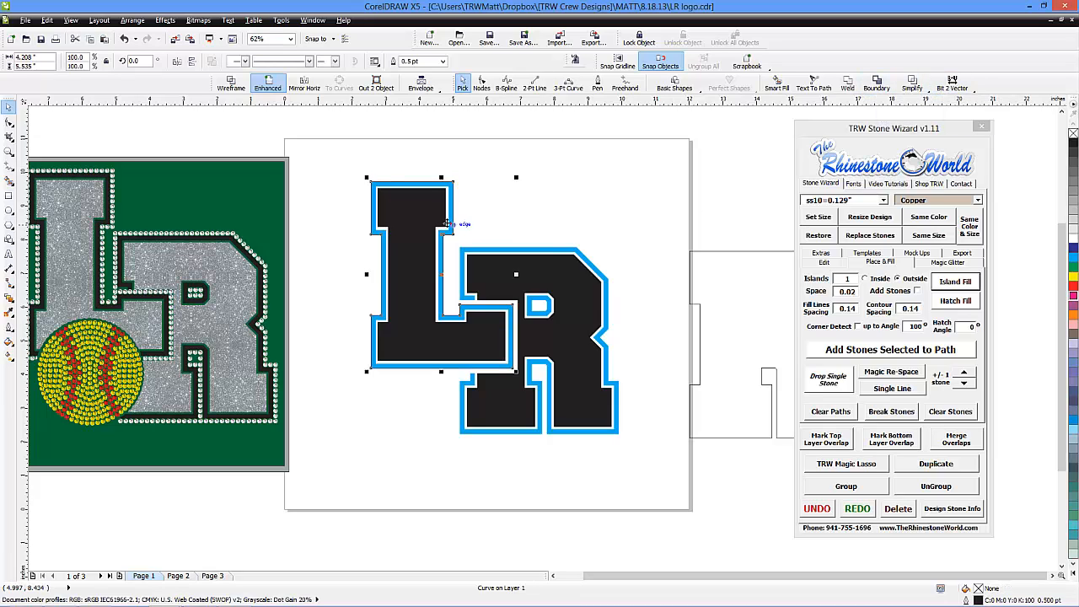
{"action": "left_click_drag", "start_coordinate": [449, 222], "coordinate": [616, 180]}
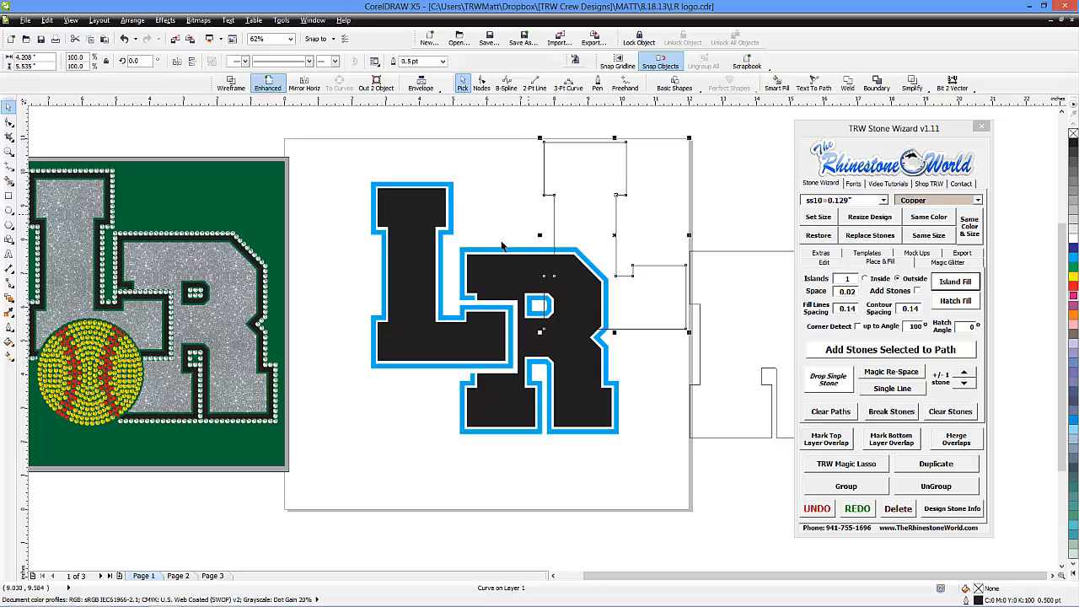
{"action": "key", "text": "ctrl+z"}
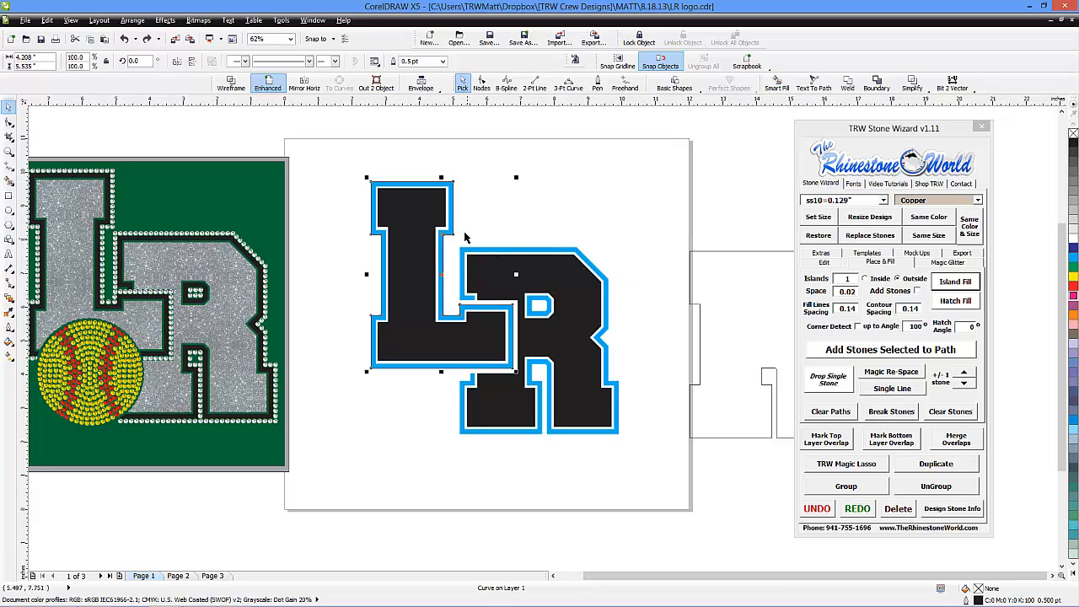
{"action": "left_click", "coordinate": [622, 244]}
- Set the rhinestone colour to Emerald in the TRW Stone Wizard
{"action": "left_click", "coordinate": [976, 201]}
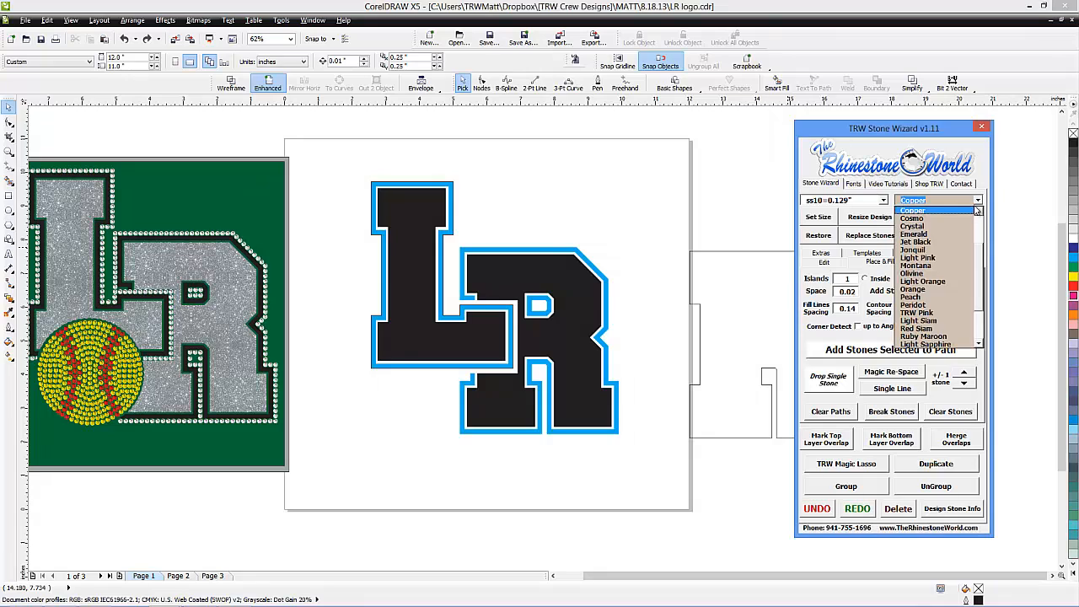
{"action": "left_click", "coordinate": [942, 236]}
{"action": "left_click", "coordinate": [647, 229]}
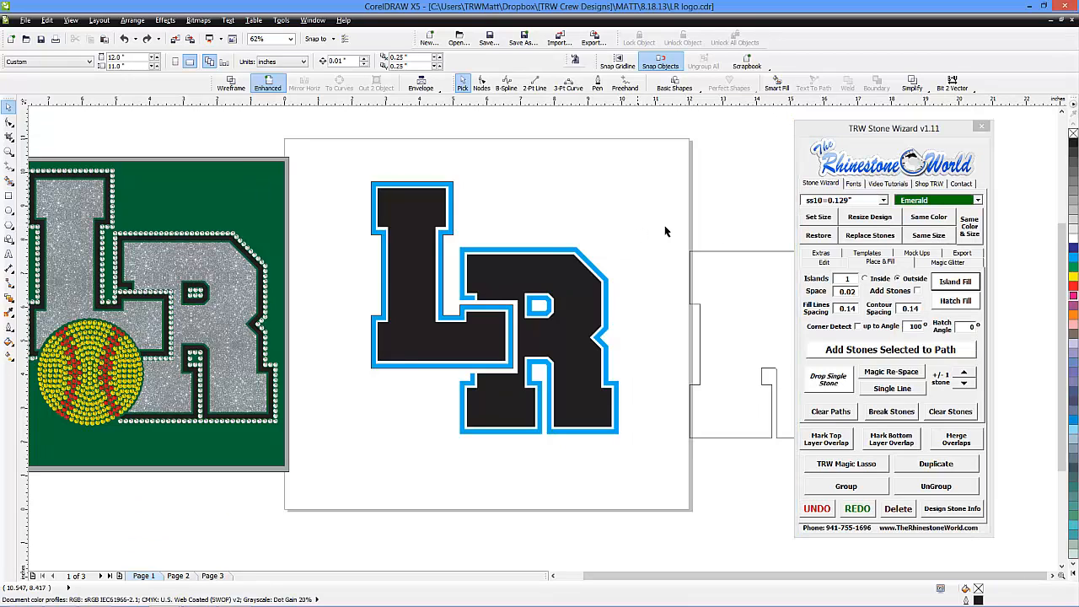
- Generate 1 outside island of stones around the L's boundary outline with Add Stones enabled and 0.075 contour spacing
{"action": "left_click", "coordinate": [438, 222]}
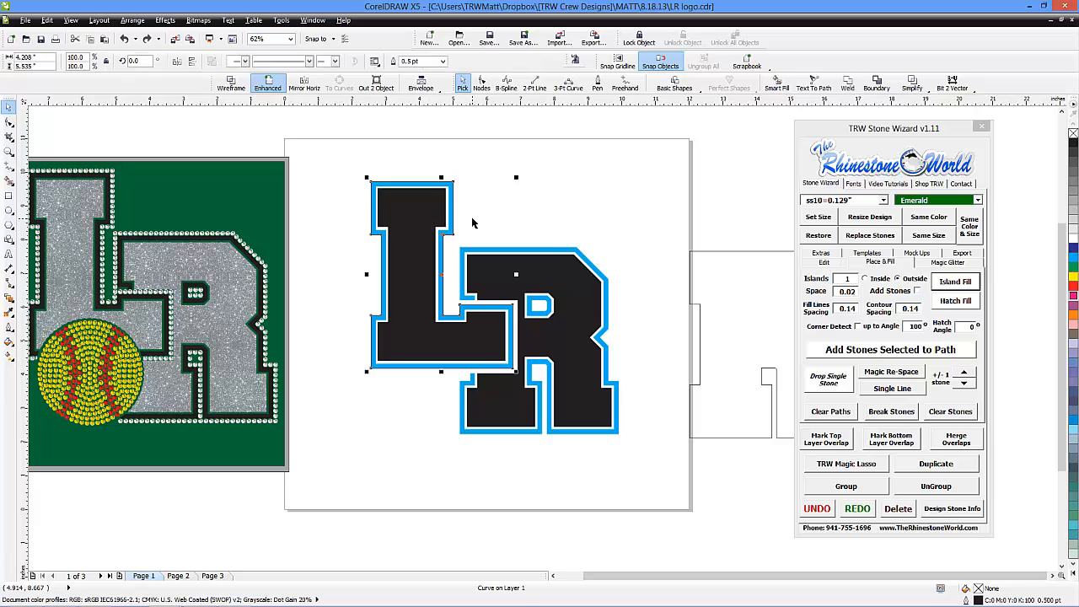
{"action": "left_click_drag", "start_coordinate": [438, 222], "coordinate": [479, 206]}
{"action": "key", "text": "ctrl+z"}
{"action": "left_click", "coordinate": [917, 291]}
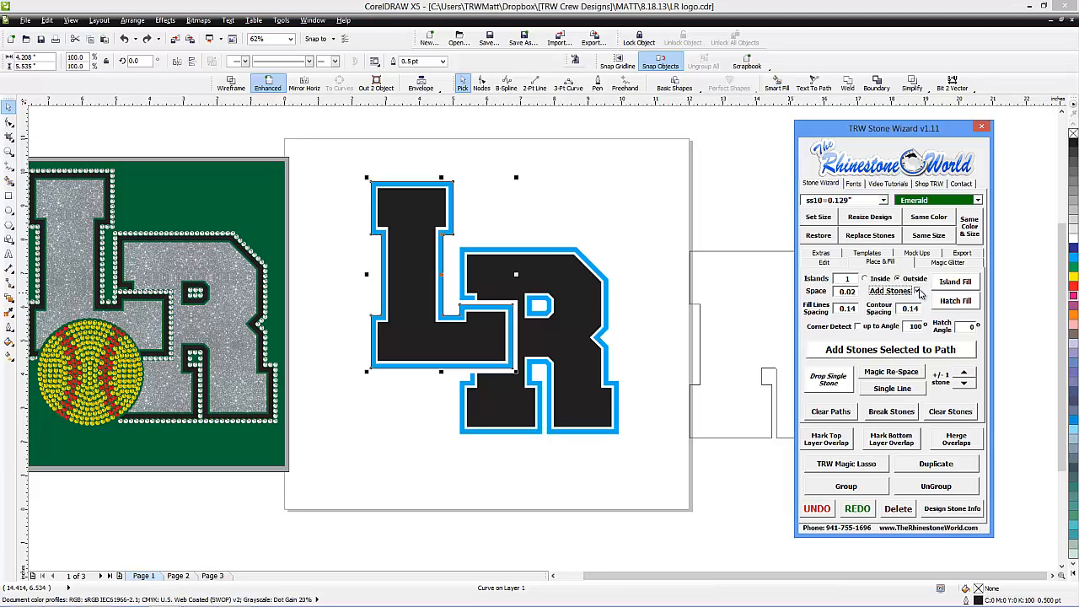
{"action": "left_click", "coordinate": [915, 310]}
{"action": "type", "text": "0.075"}
{"action": "left_click", "coordinate": [955, 283]}
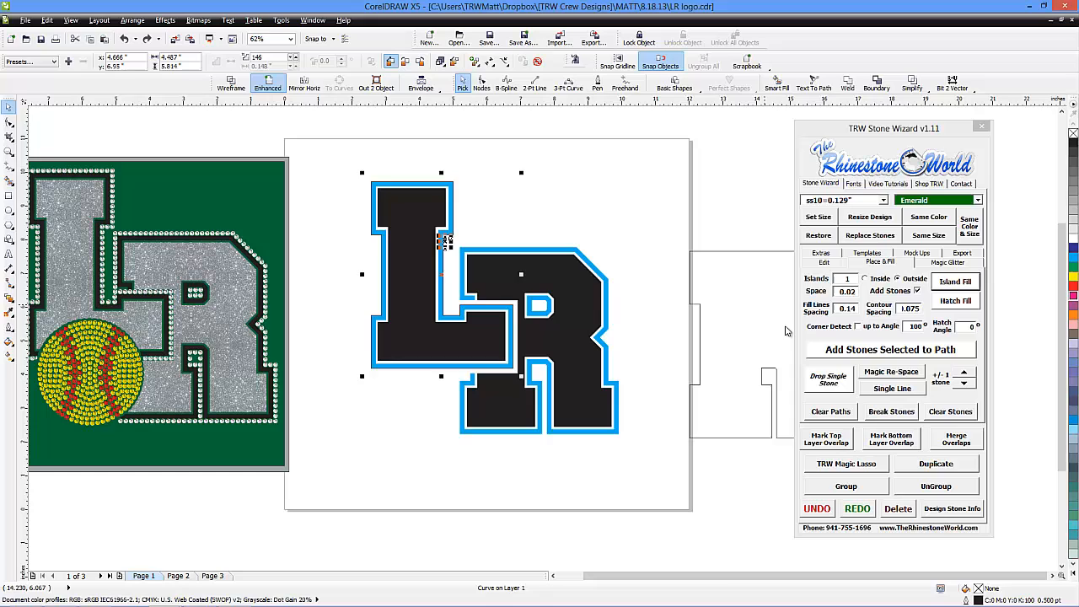
{"action": "left_click", "coordinate": [683, 331]}
{"action": "scroll", "coordinate": [518, 322], "scroll_direction": "up", "scroll_amount": 3}
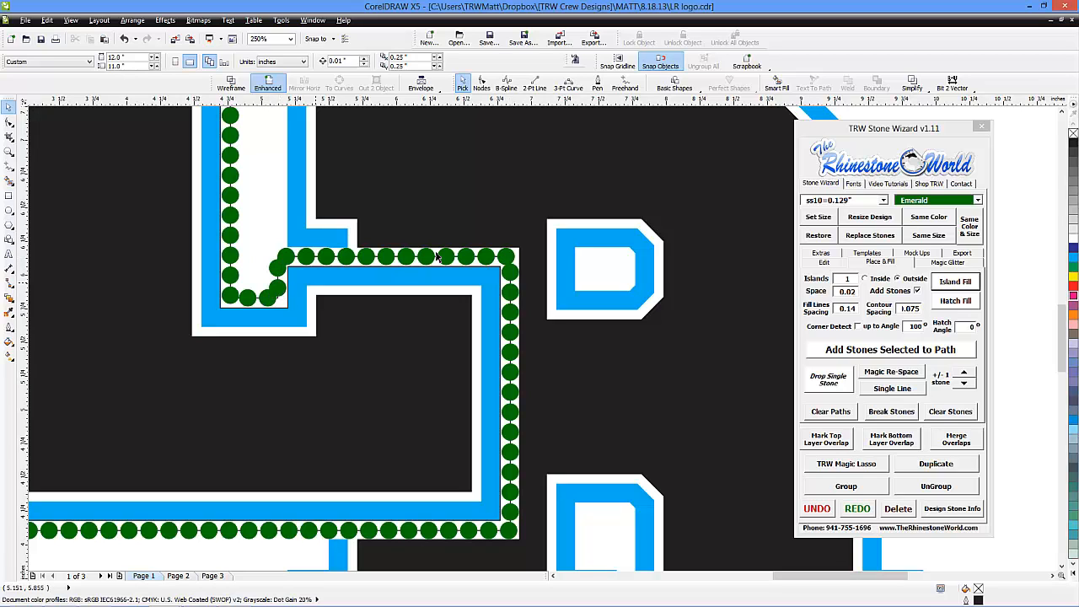
{"action": "scroll", "coordinate": [502, 274], "scroll_direction": "down", "scroll_amount": 2}
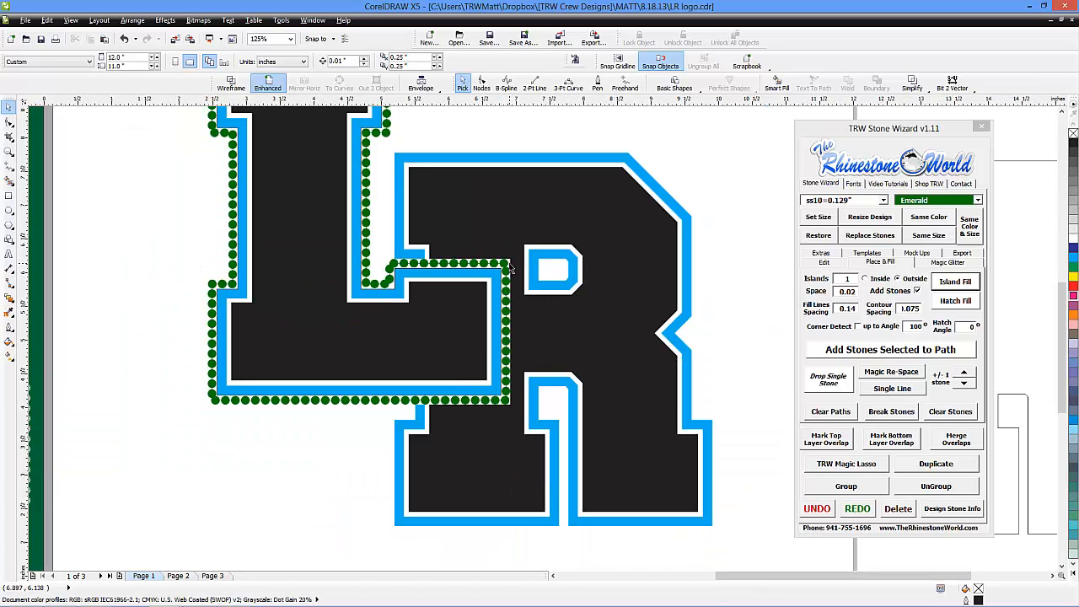
- Undo the stone island around the L and generate it again with Corner Detect enabled up to 100°
{"action": "key", "text": "ctrl+z"}
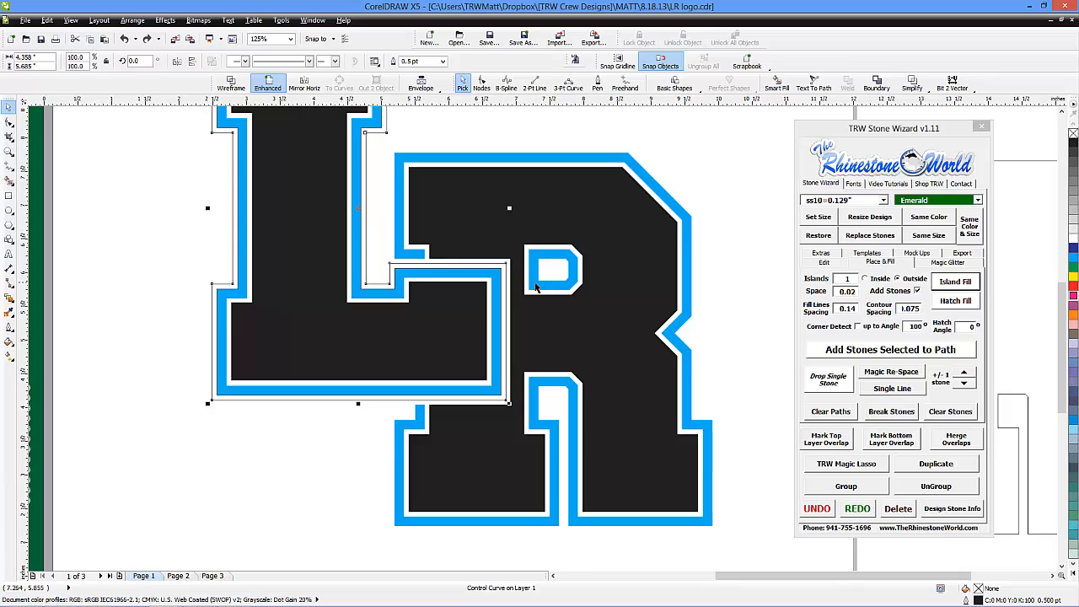
{"action": "left_click", "coordinate": [858, 326]}
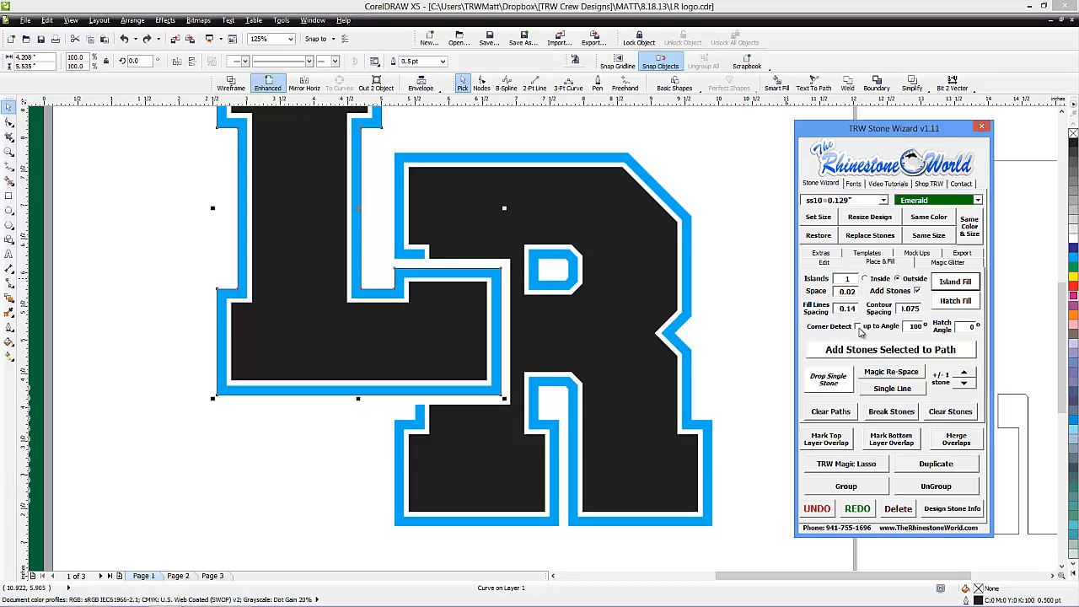
{"action": "left_click", "coordinate": [963, 285]}
{"action": "left_click", "coordinate": [751, 339]}
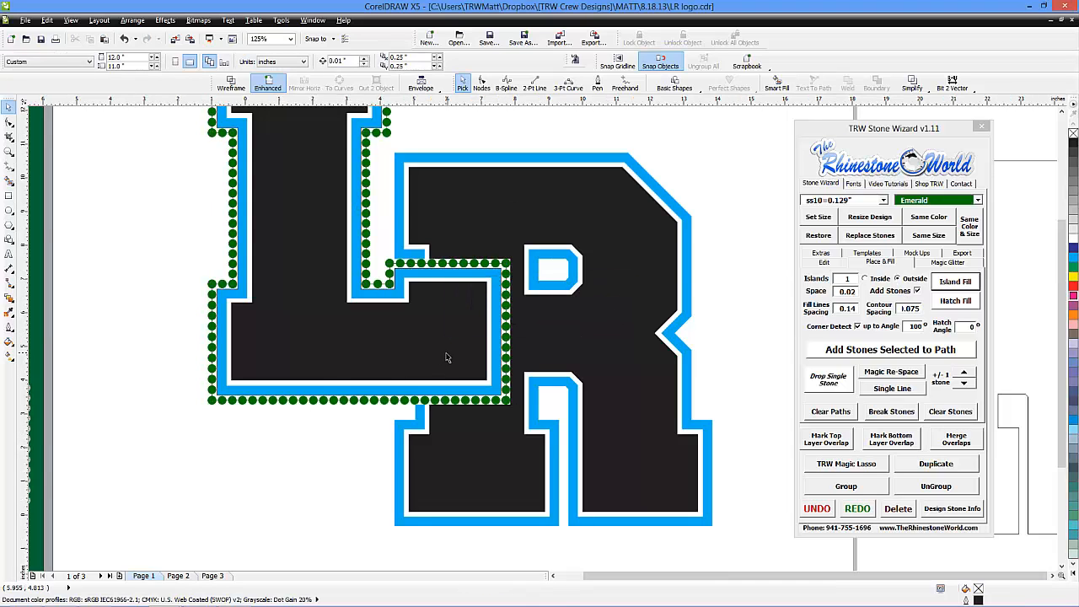
- Clear the path from the emerald stones around the L so they become free-standing stones
{"action": "scroll", "coordinate": [442, 360], "scroll_direction": "down", "scroll_amount": 2}
{"action": "left_click_drag", "start_coordinate": [434, 297], "coordinate": [489, 396]}
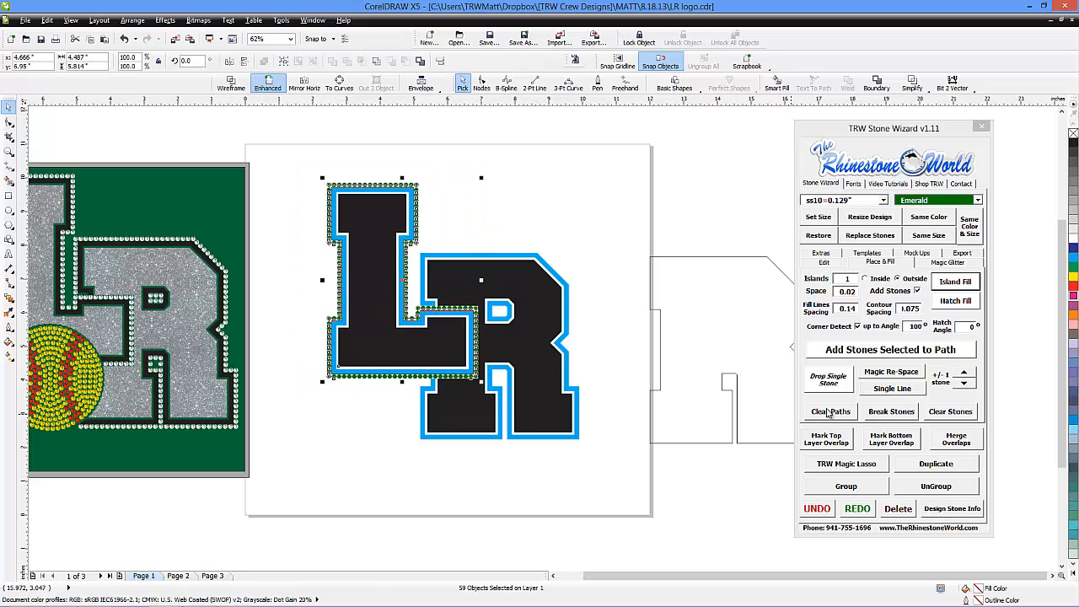
{"action": "left_click", "coordinate": [830, 413]}
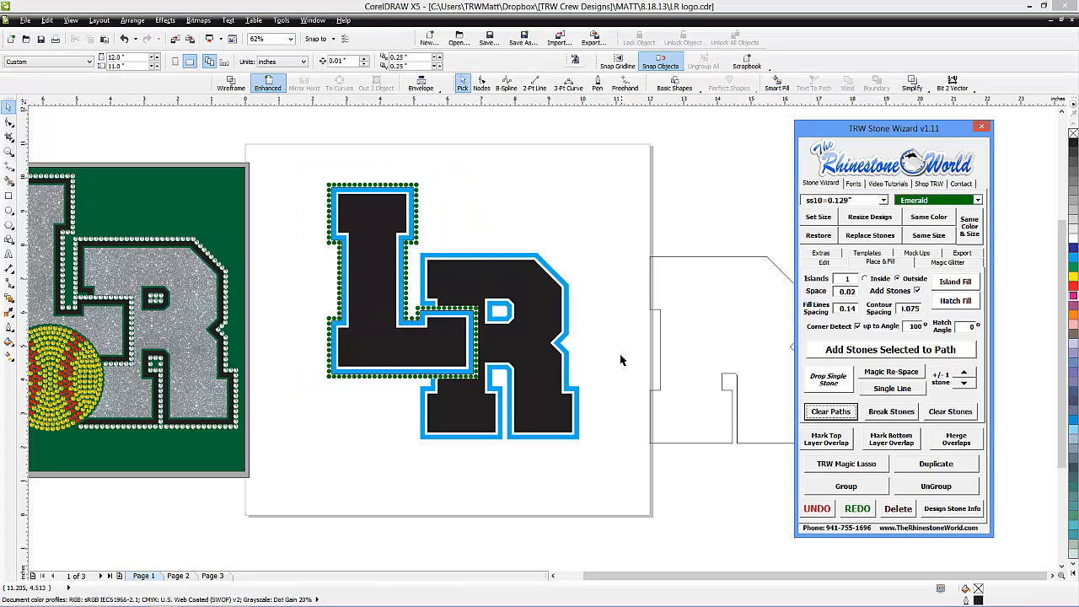
{"action": "scroll", "coordinate": [404, 283], "scroll_direction": "up", "scroll_amount": 2}
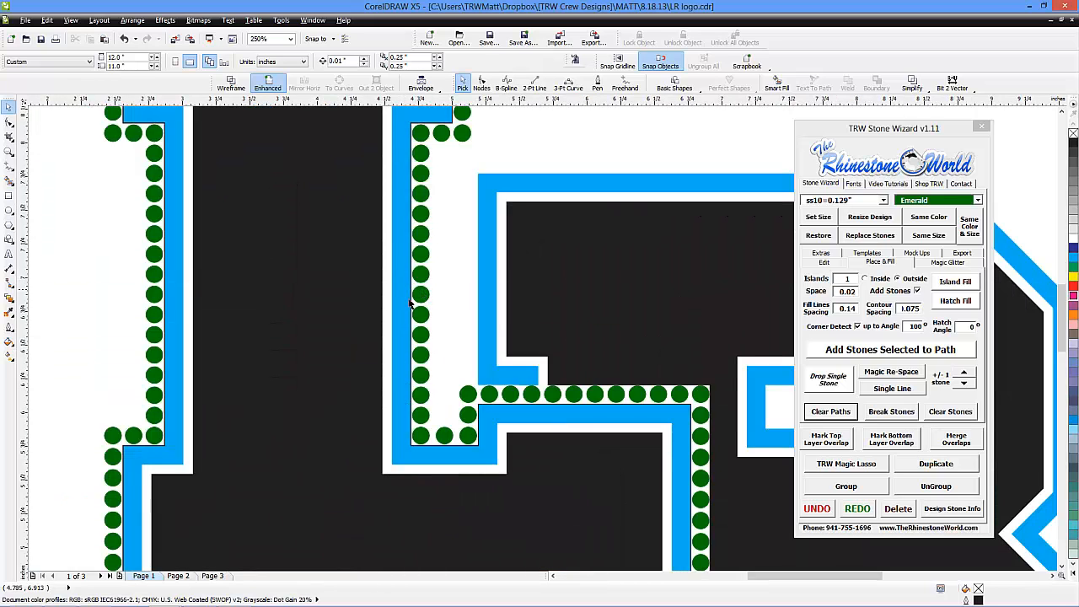
{"action": "left_click", "coordinate": [453, 283]}
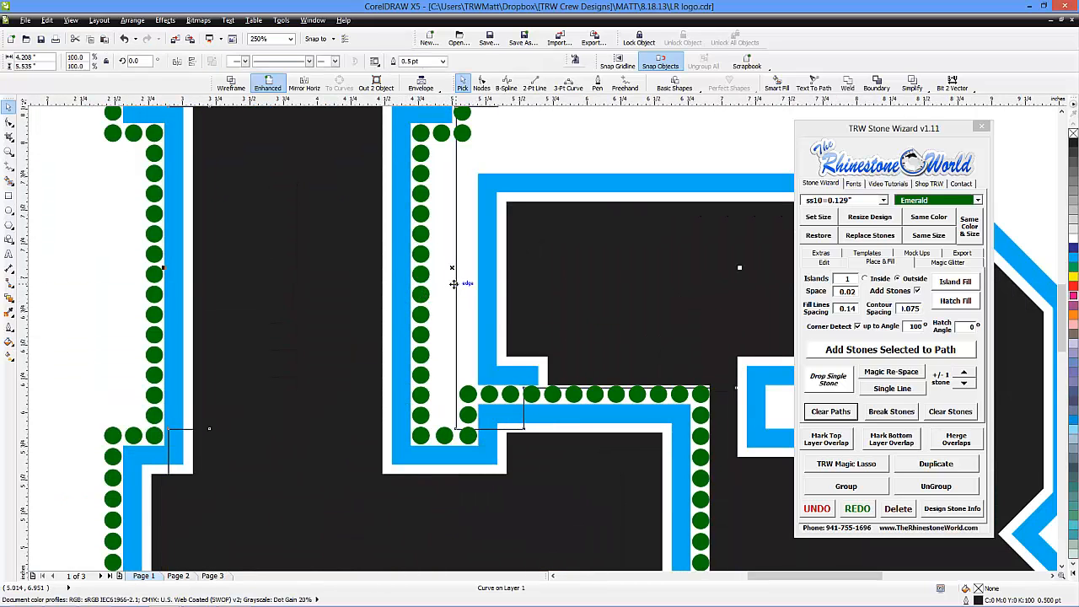
{"action": "scroll", "coordinate": [453, 283], "scroll_direction": "down", "scroll_amount": 1}
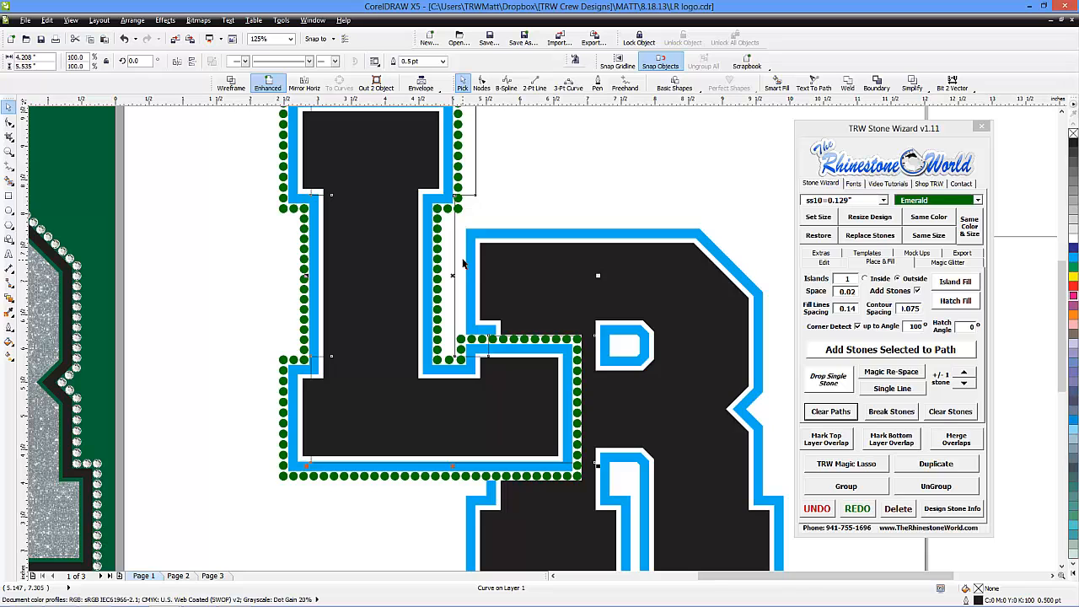
{"action": "left_click", "coordinate": [528, 208]}
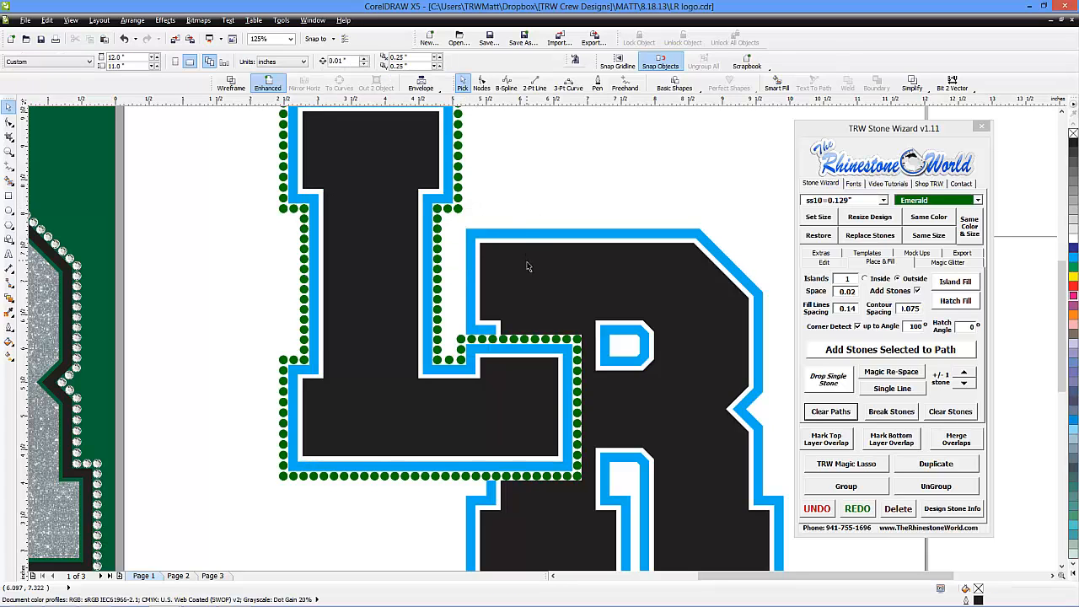
{"action": "scroll", "coordinate": [492, 337], "scroll_direction": "up", "scroll_amount": 2}
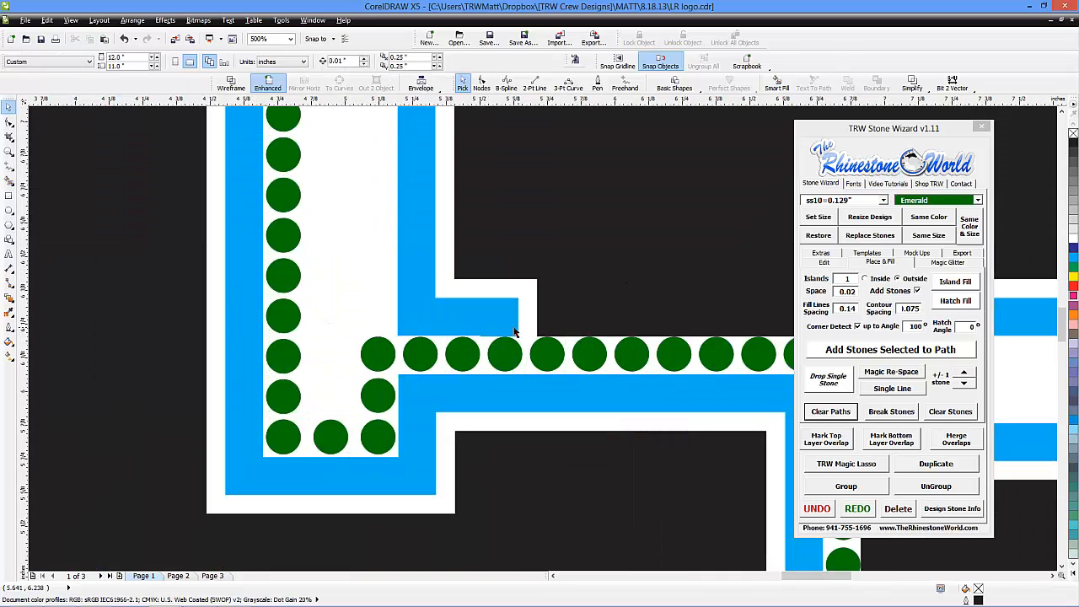
{"action": "scroll", "coordinate": [511, 321], "scroll_direction": "down", "scroll_amount": 2}
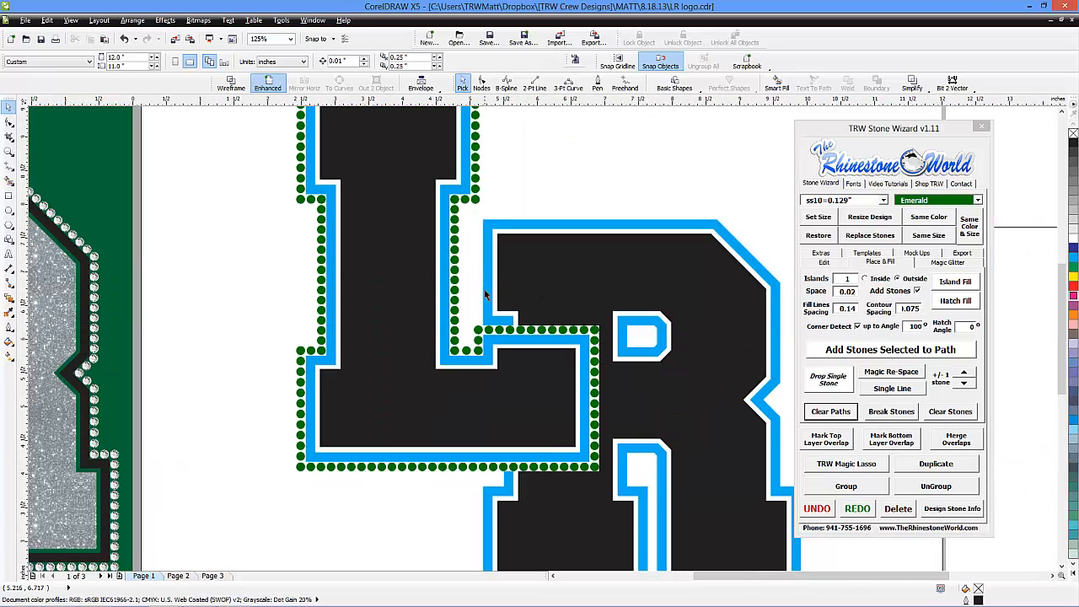
- Create a boundary around the trimmed blue R contour and generate 1 outside island of emerald stones around it
{"action": "left_click", "coordinate": [485, 294]}
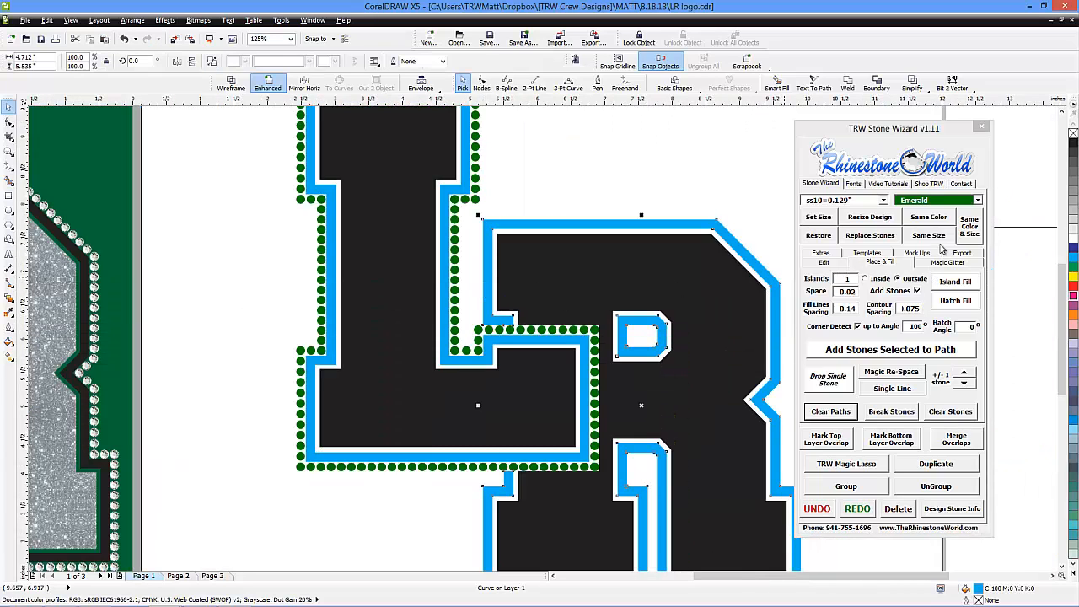
{"action": "left_click", "coordinate": [877, 81]}
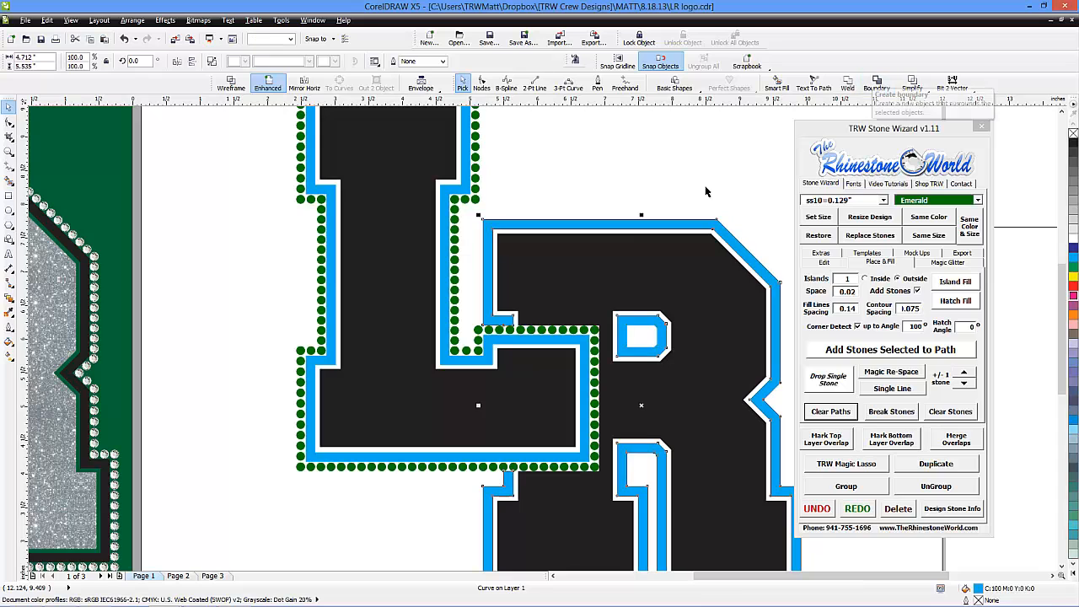
{"action": "scroll", "coordinate": [556, 276], "scroll_direction": "down", "scroll_amount": 1}
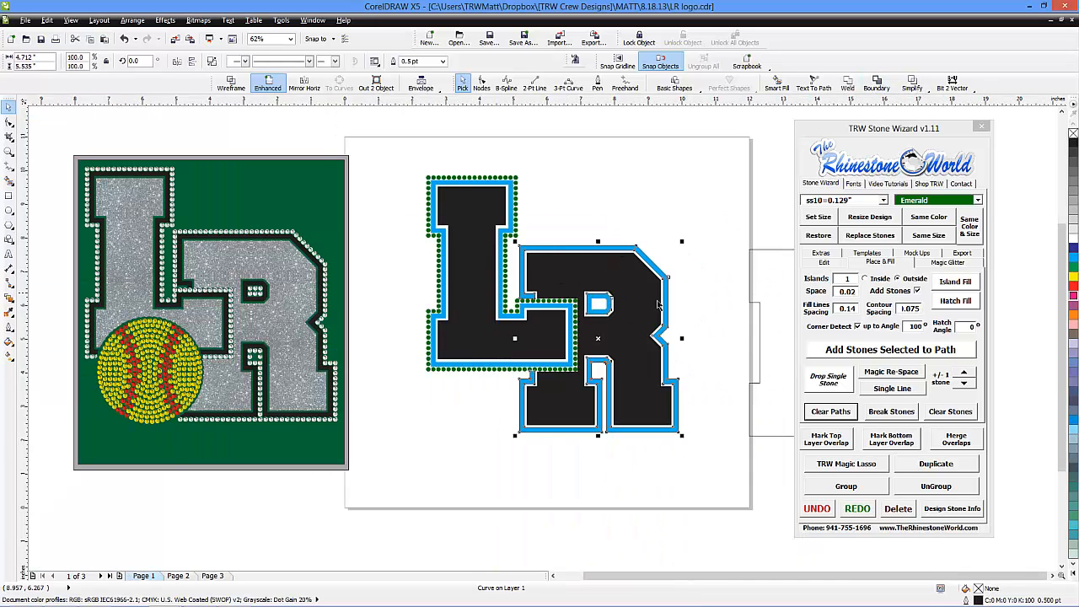
{"action": "scroll", "coordinate": [678, 337], "scroll_direction": "up", "scroll_amount": 1}
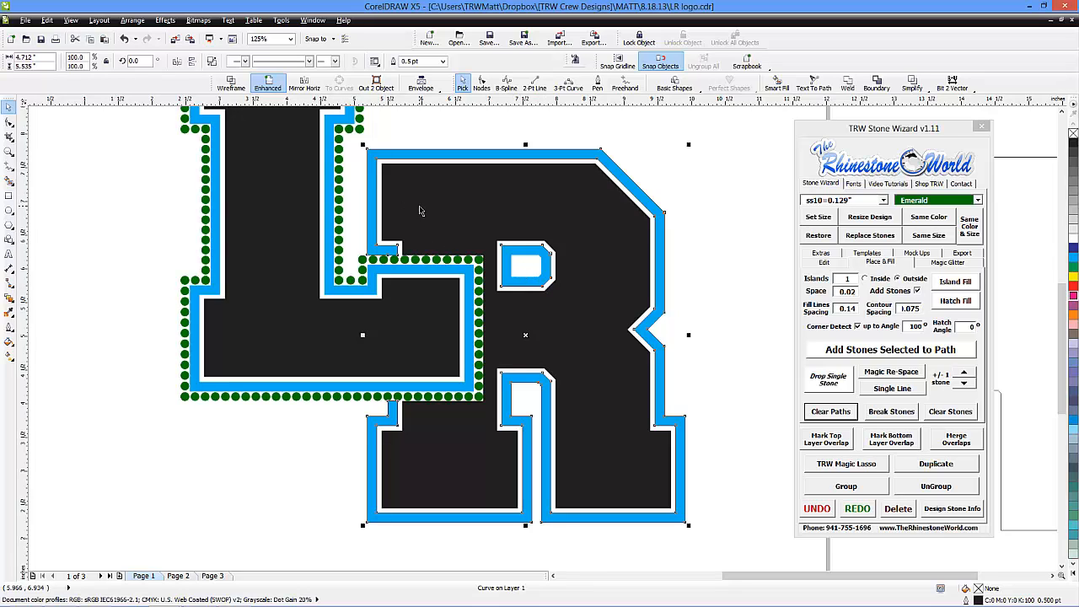
{"action": "left_click", "coordinate": [959, 283]}
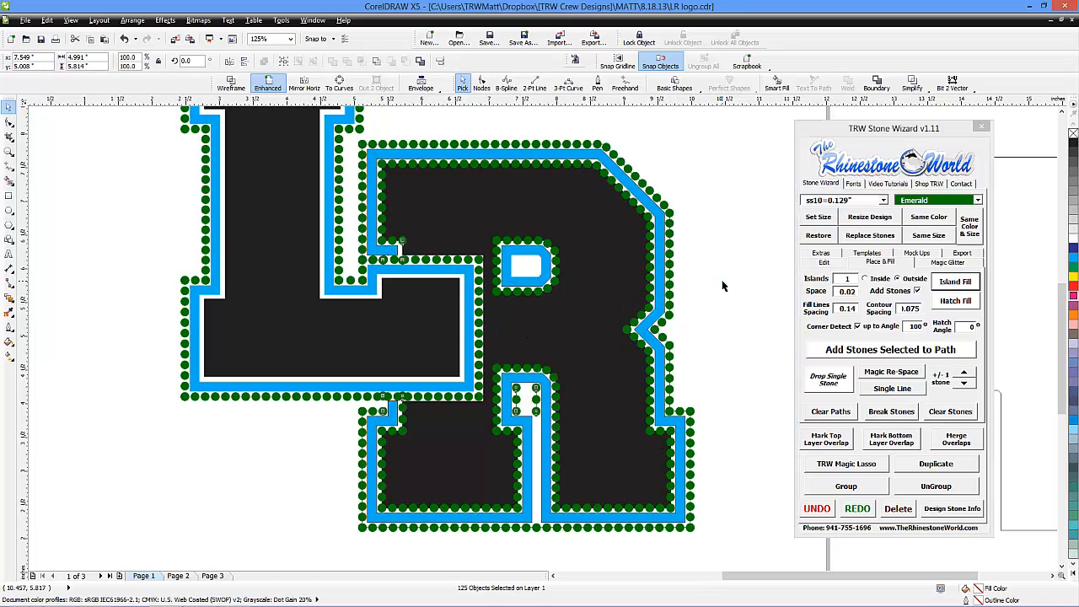
- Undo the stone island generated around the trimmed R's boundary outline
{"action": "key", "text": "ctrl+z"}
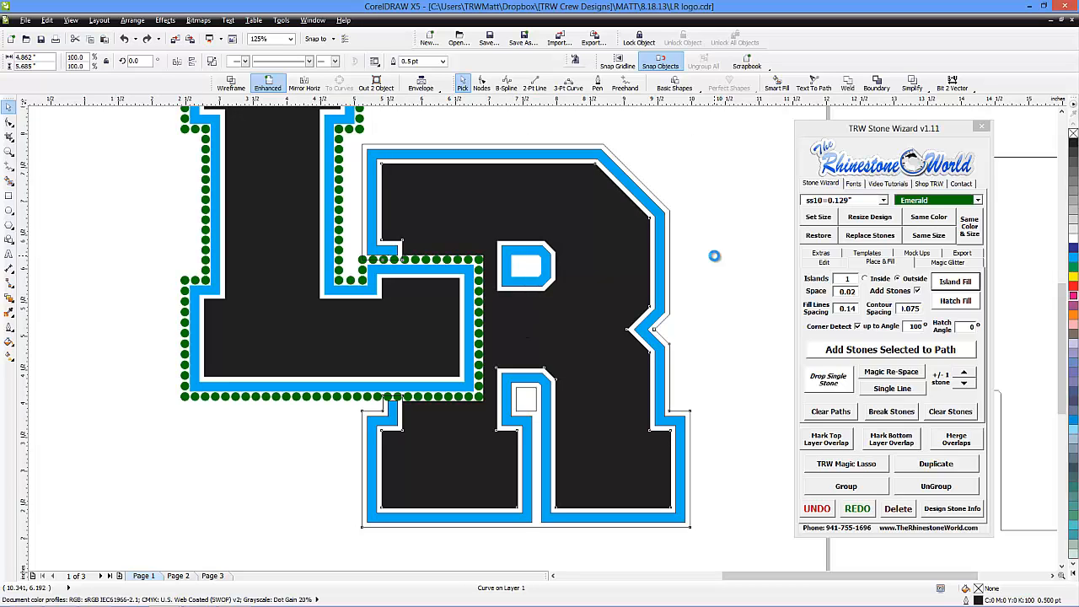
{"action": "left_click", "coordinate": [713, 251]}
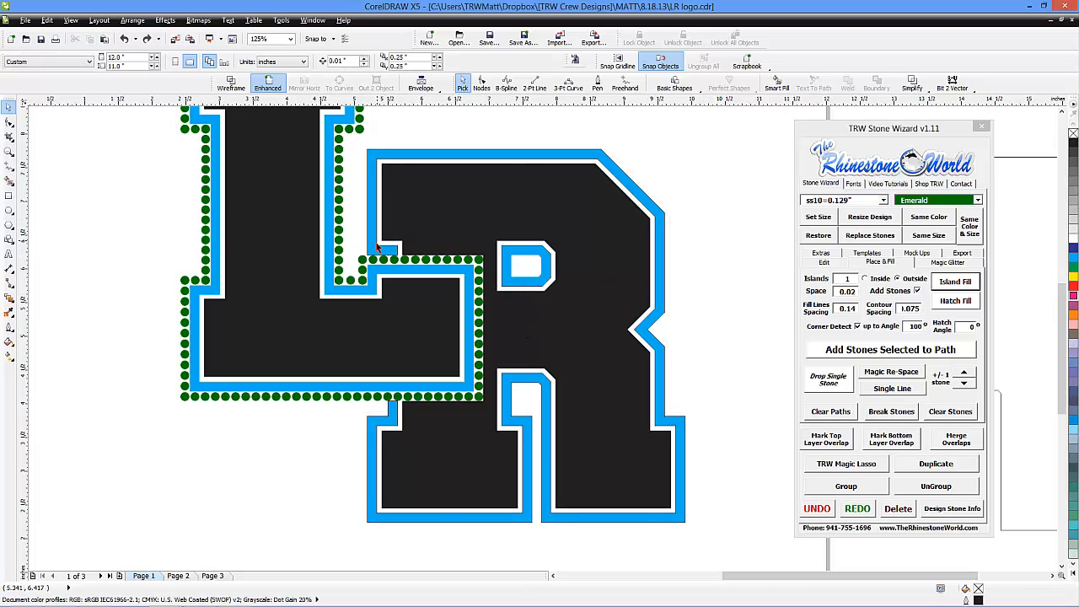
{"action": "scroll", "coordinate": [378, 247], "scroll_direction": "up", "scroll_amount": 1}
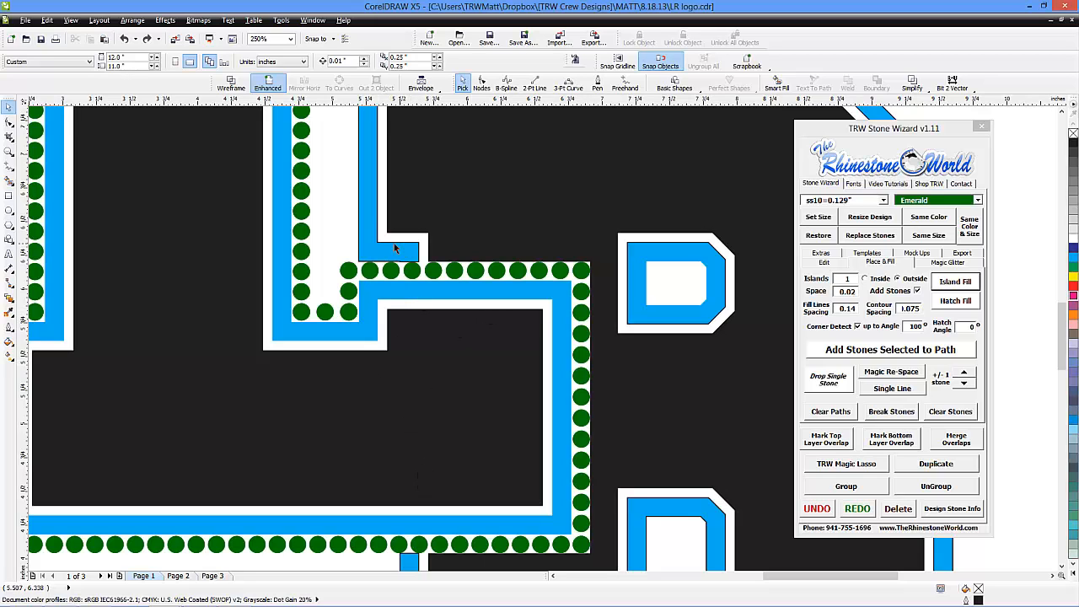
{"action": "scroll", "coordinate": [390, 307], "scroll_direction": "down", "scroll_amount": 1}
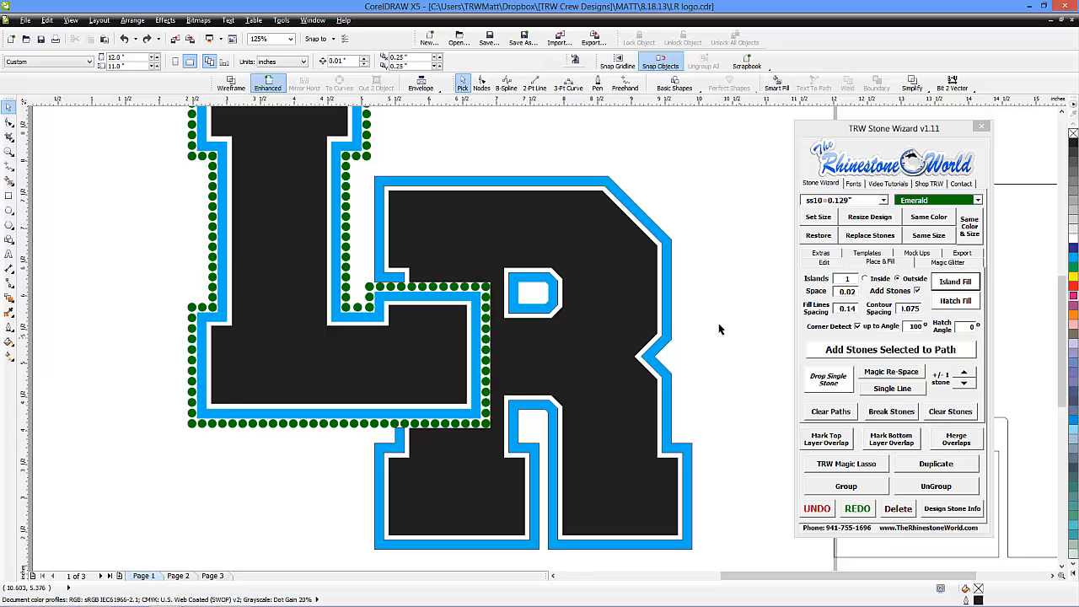
{"action": "scroll", "coordinate": [389, 267], "scroll_direction": "up", "scroll_amount": 3}
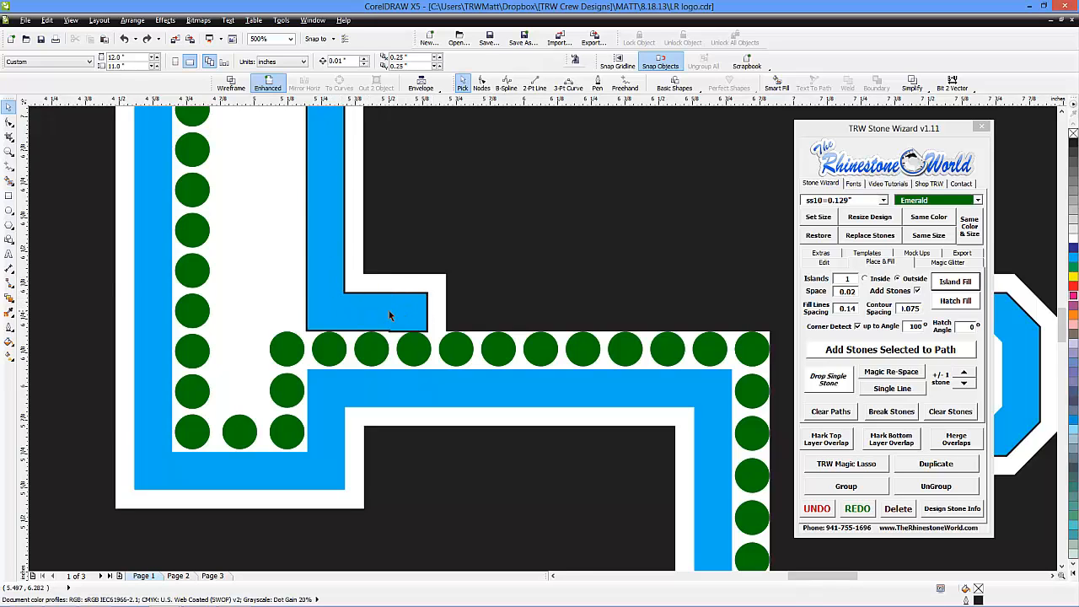
- Pull the trimmed R's boundary outline off the letter and delete it
{"action": "scroll", "coordinate": [389, 311], "scroll_direction": "down", "scroll_amount": 5}
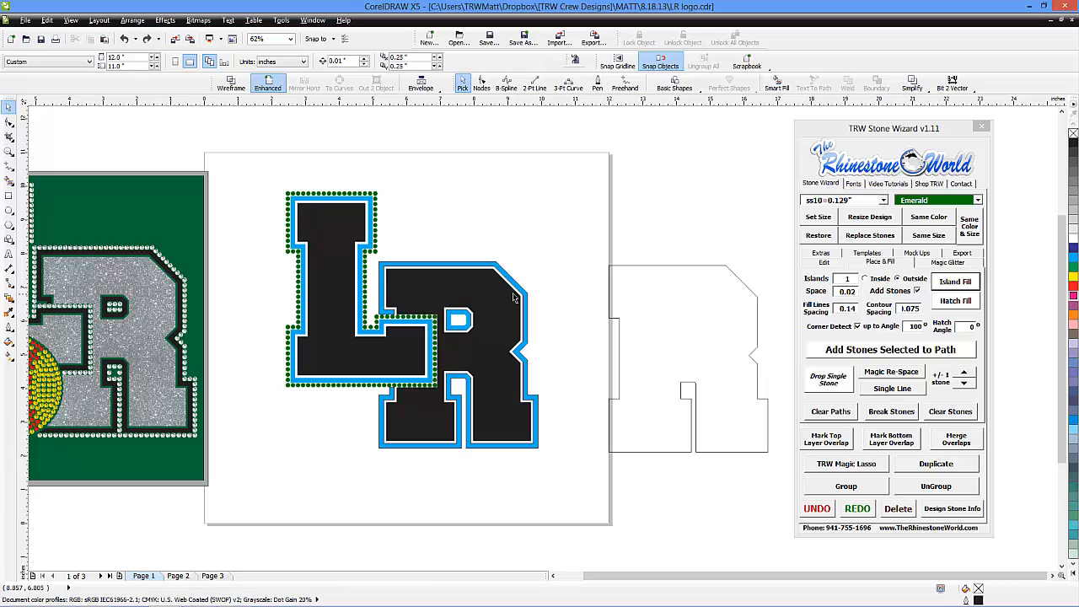
{"action": "left_click_drag", "start_coordinate": [526, 291], "coordinate": [580, 240]}
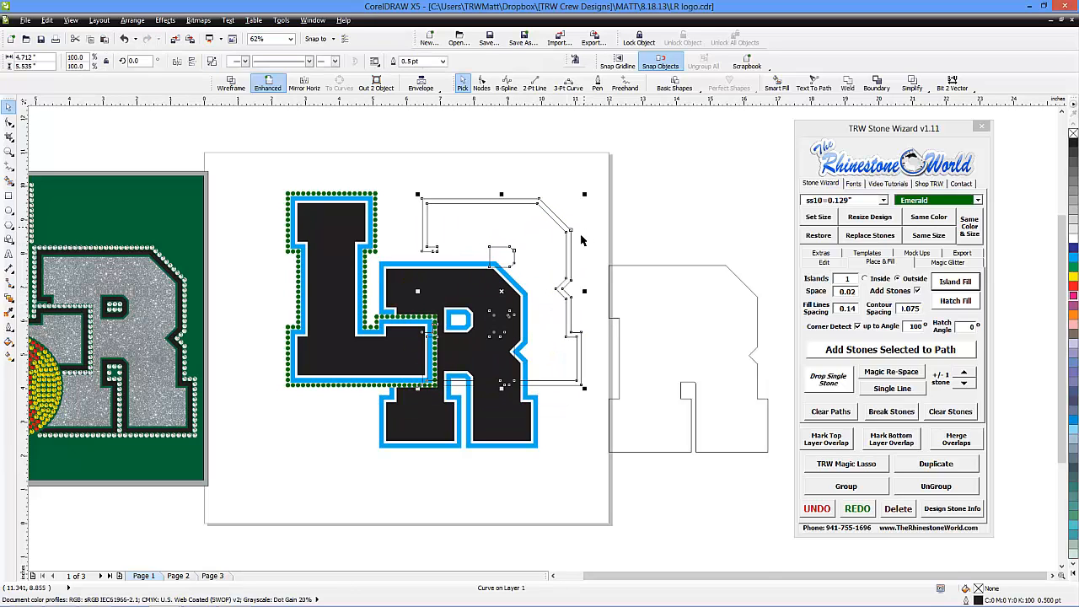
{"action": "scroll", "coordinate": [576, 243], "scroll_direction": "up", "scroll_amount": 2}
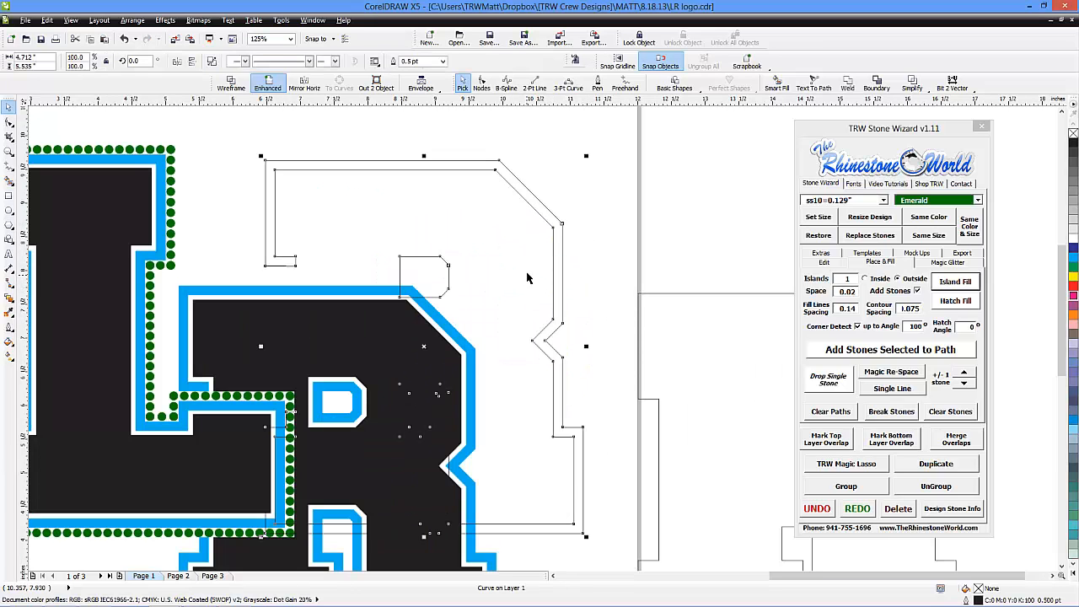
{"action": "key", "text": "Delete"}
- Group the R's black layer with its blue contour, keeping the group in its original place beside the L
{"action": "scroll", "coordinate": [514, 295], "scroll_direction": "down", "scroll_amount": 2}
{"action": "left_click", "coordinate": [624, 385]}
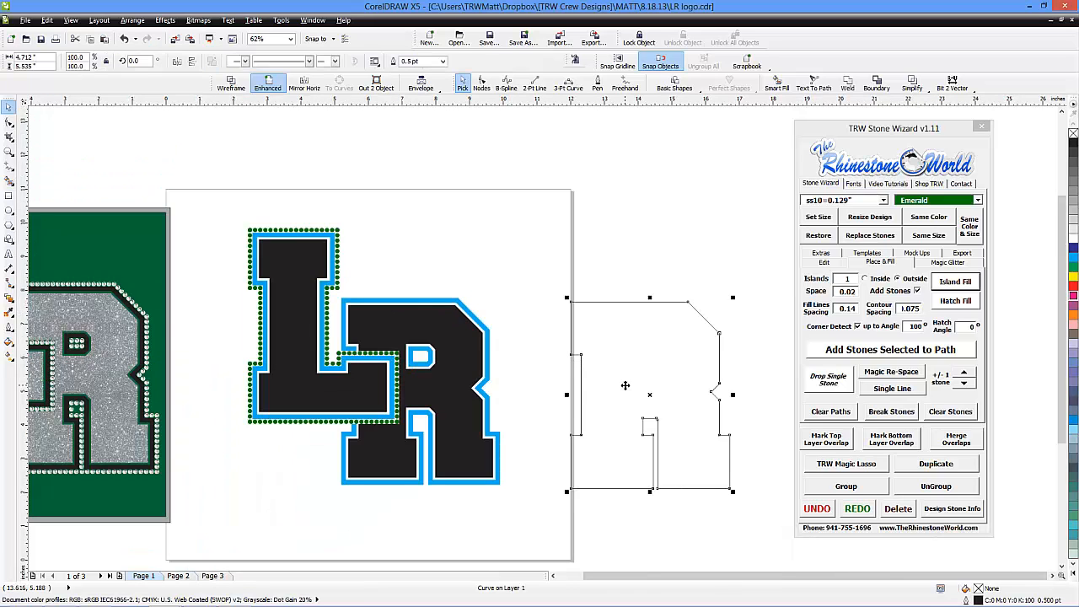
{"action": "left_click", "coordinate": [525, 410]}
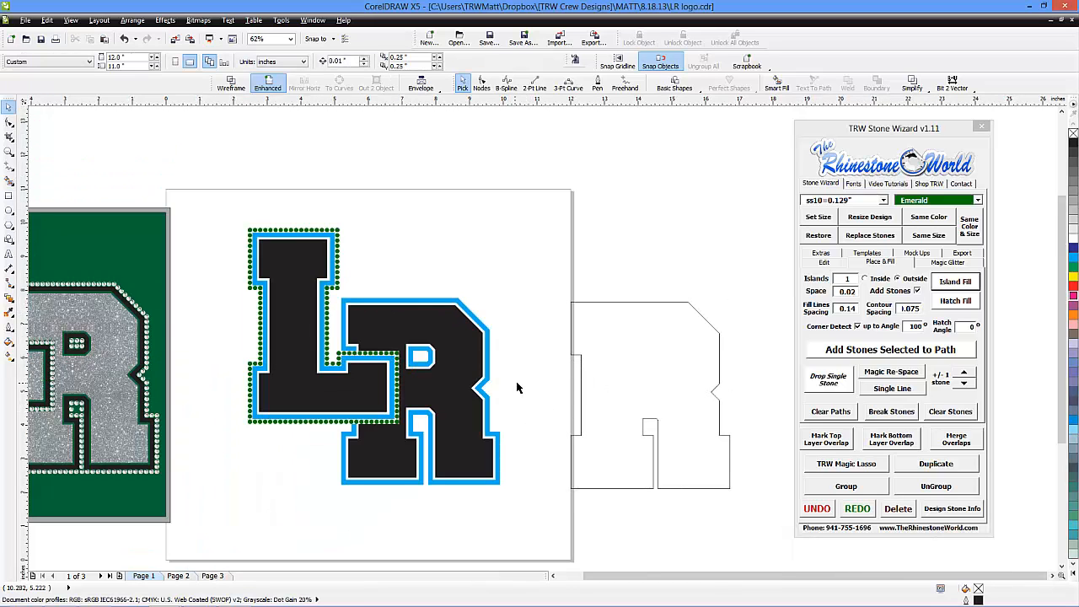
{"action": "left_click", "coordinate": [457, 395]}
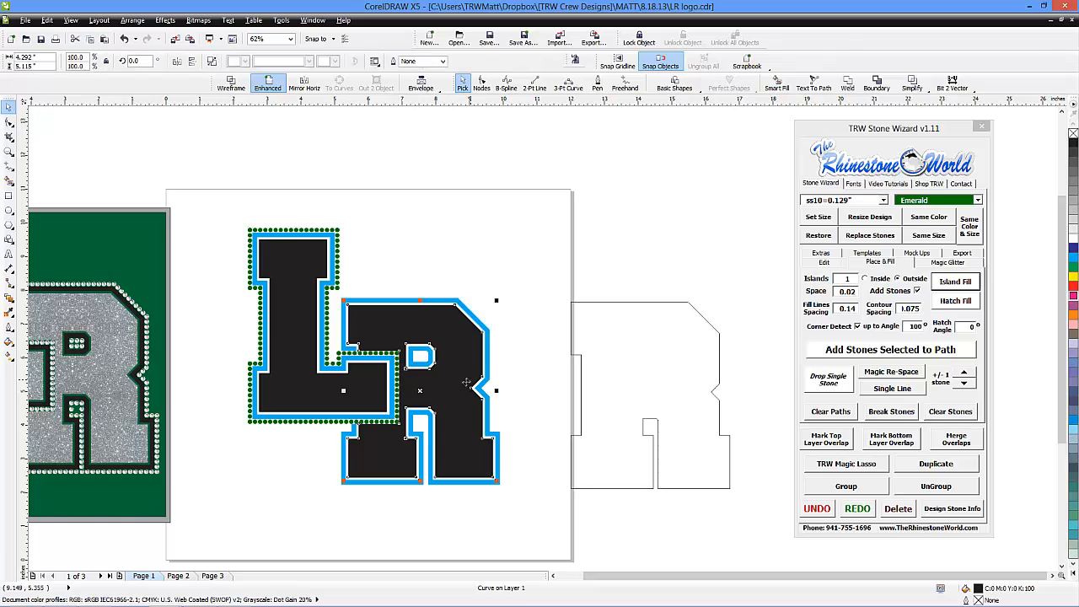
{"action": "scroll", "coordinate": [470, 386], "scroll_direction": "up", "scroll_amount": 2}
{"action": "left_click", "coordinate": [510, 360], "text": "shift"}
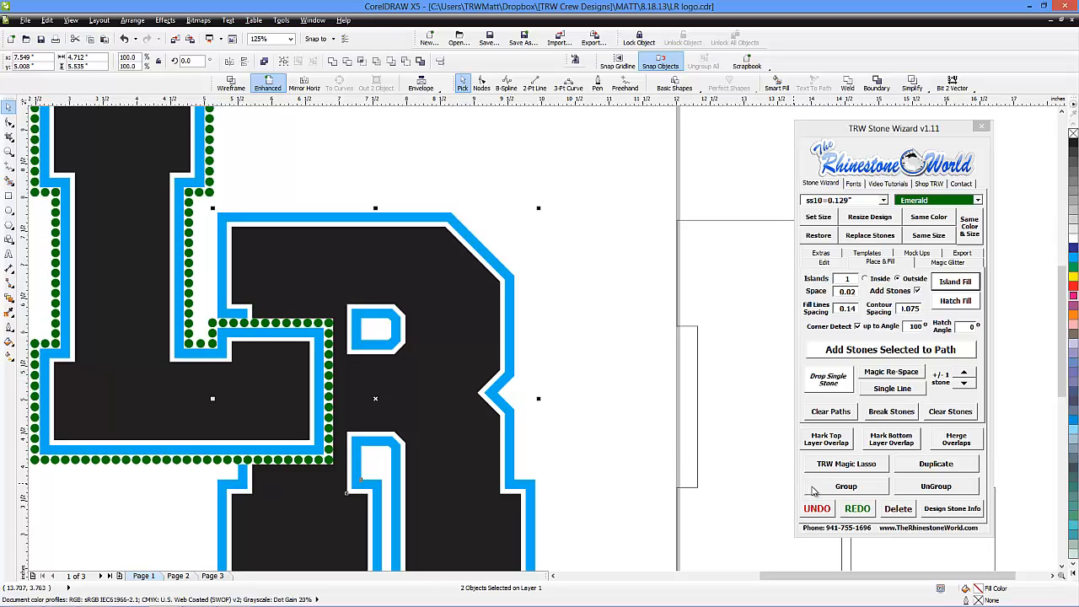
{"action": "left_click", "coordinate": [845, 487]}
{"action": "left_click_drag", "start_coordinate": [530, 388], "coordinate": [615, 327]}
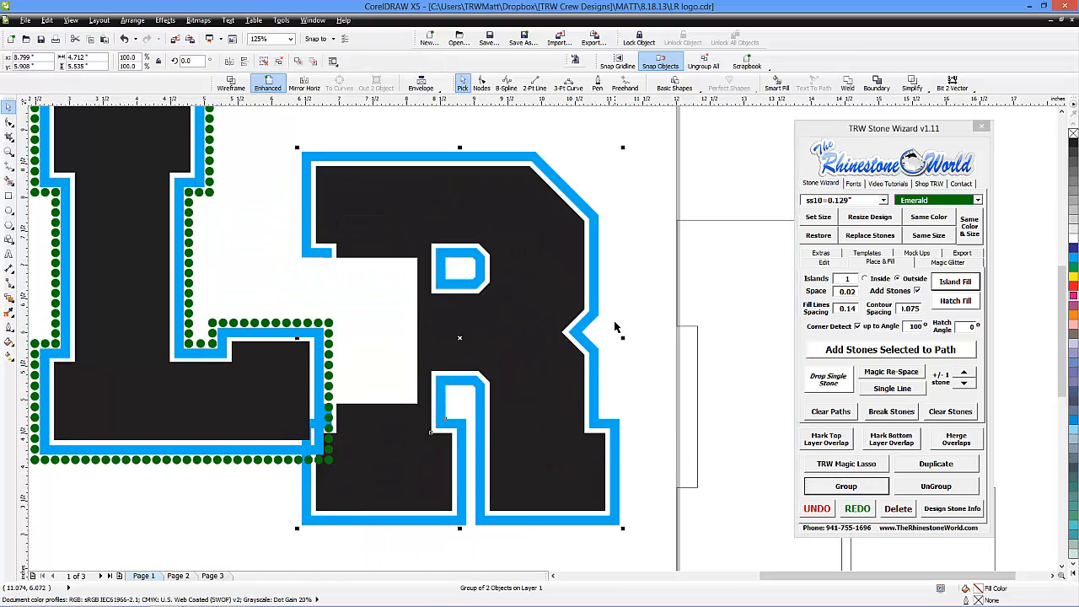
{"action": "key", "text": "ctrl+z"}
- Align the spare R outline beside the page with the grouped R, both horizontally and vertically
{"action": "scroll", "coordinate": [602, 330], "scroll_direction": "down", "scroll_amount": 1}
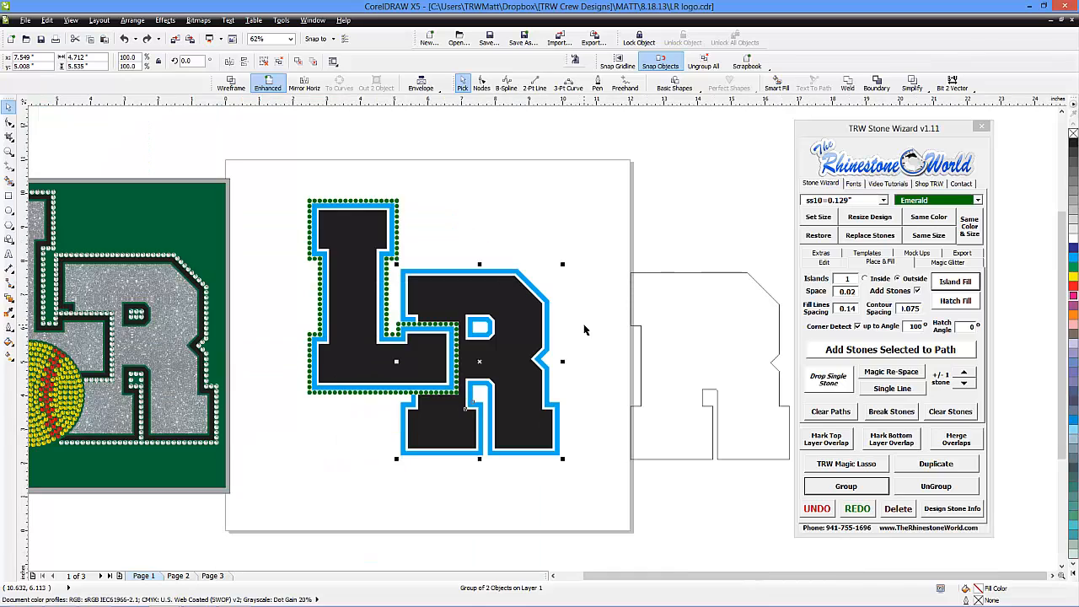
{"action": "left_click", "coordinate": [681, 361], "text": "shift"}
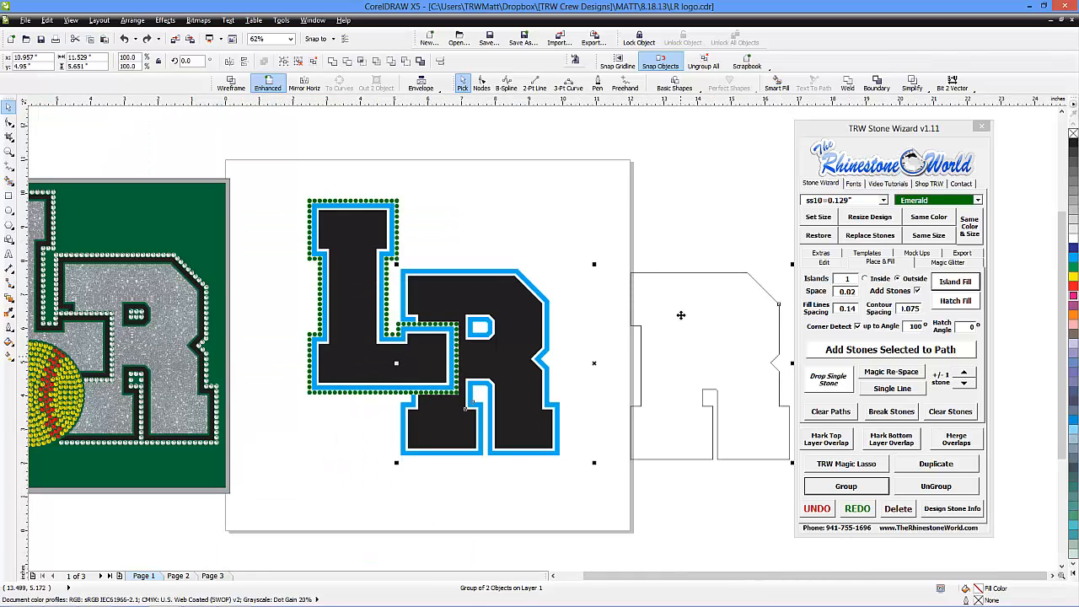
{"action": "left_click", "coordinate": [824, 266]}
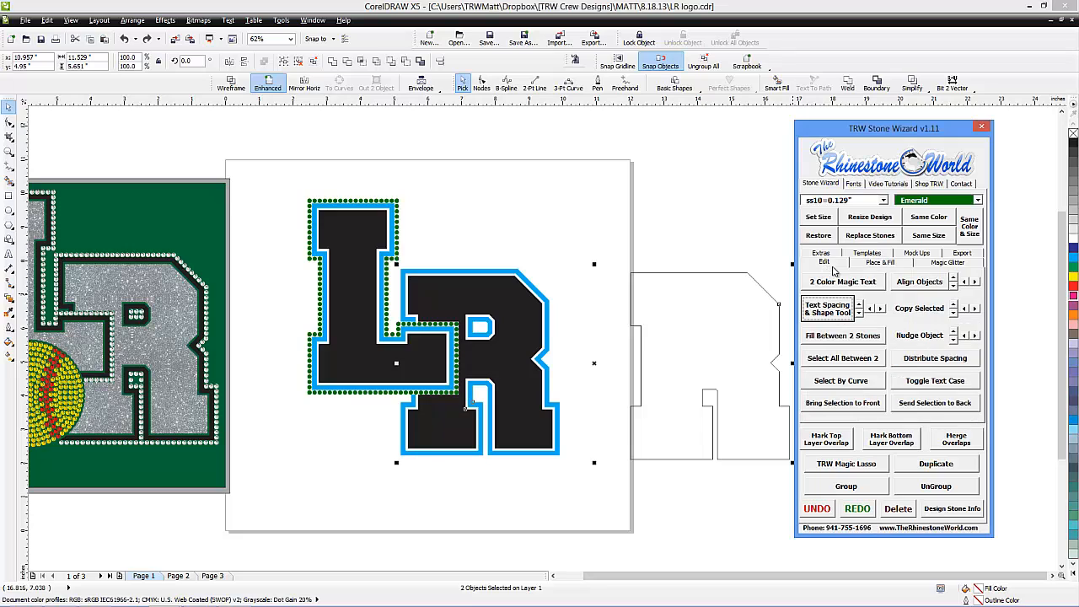
{"action": "left_click", "coordinate": [965, 283]}
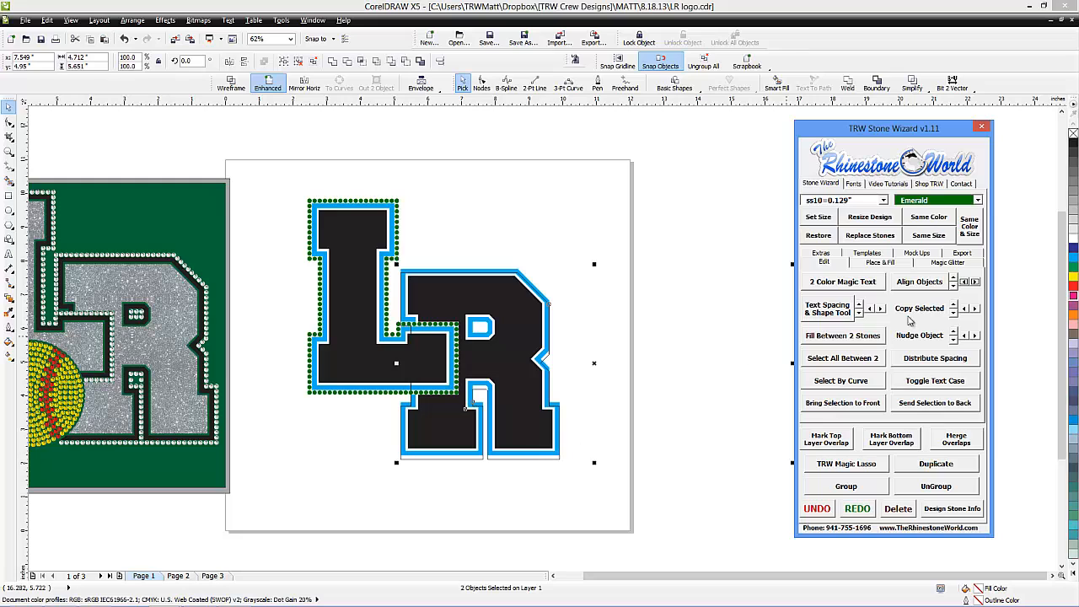
{"action": "left_click", "coordinate": [953, 279]}
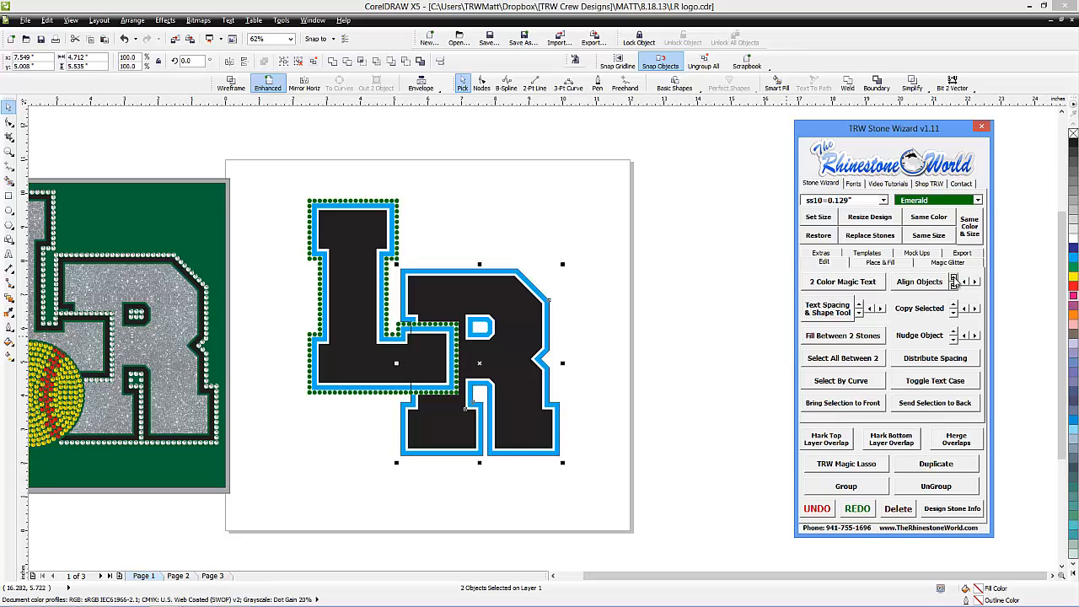
{"action": "left_click", "coordinate": [672, 406]}
- Generate 1 outside island of emerald stones around the aligned R outline with 0.075 contour spacing and Corner Detect up to 100°
{"action": "scroll", "coordinate": [546, 456], "scroll_direction": "up", "scroll_amount": 2}
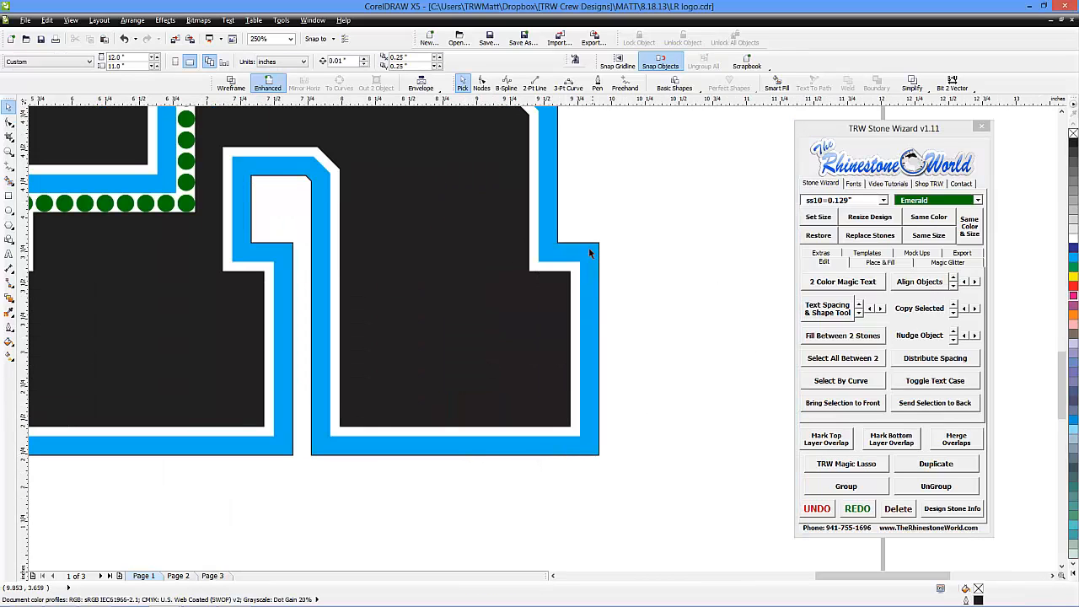
{"action": "scroll", "coordinate": [600, 365], "scroll_direction": "down", "scroll_amount": 1}
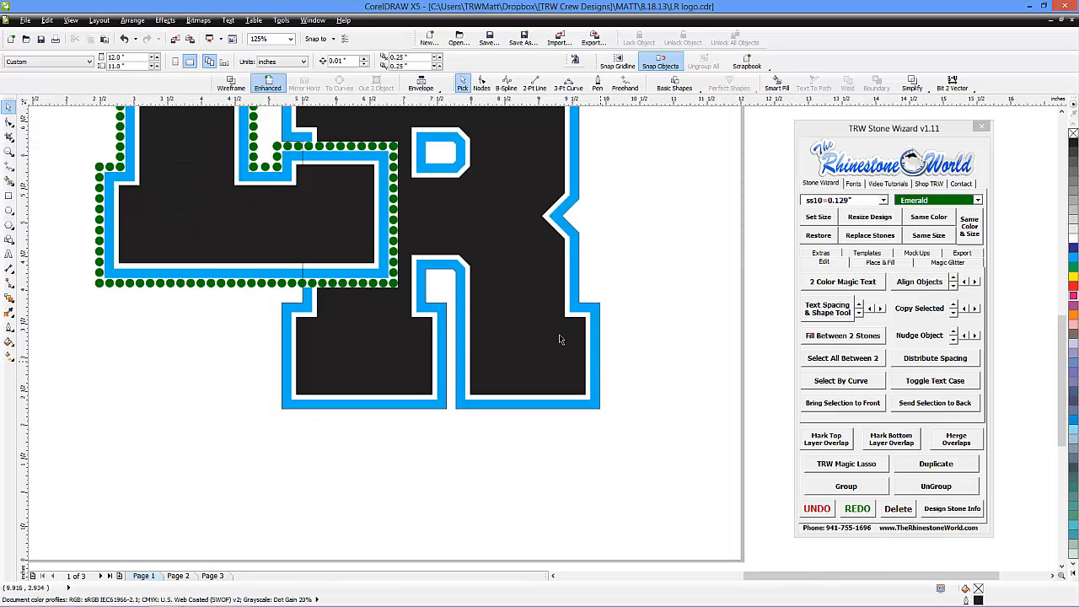
{"action": "scroll", "coordinate": [303, 156], "scroll_direction": "up", "scroll_amount": 1}
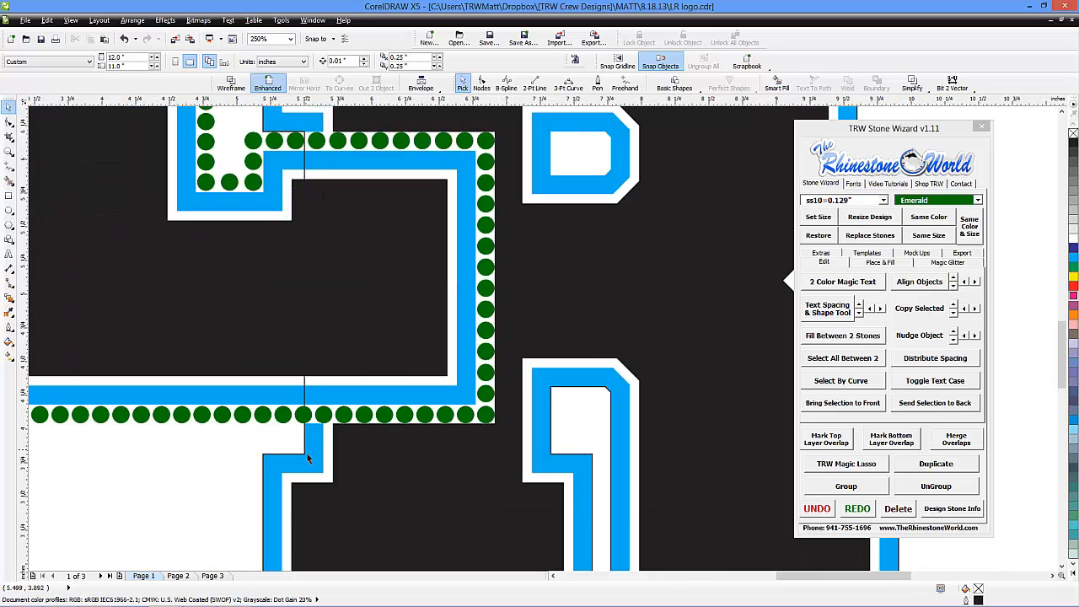
{"action": "scroll", "coordinate": [309, 427], "scroll_direction": "down", "scroll_amount": 1}
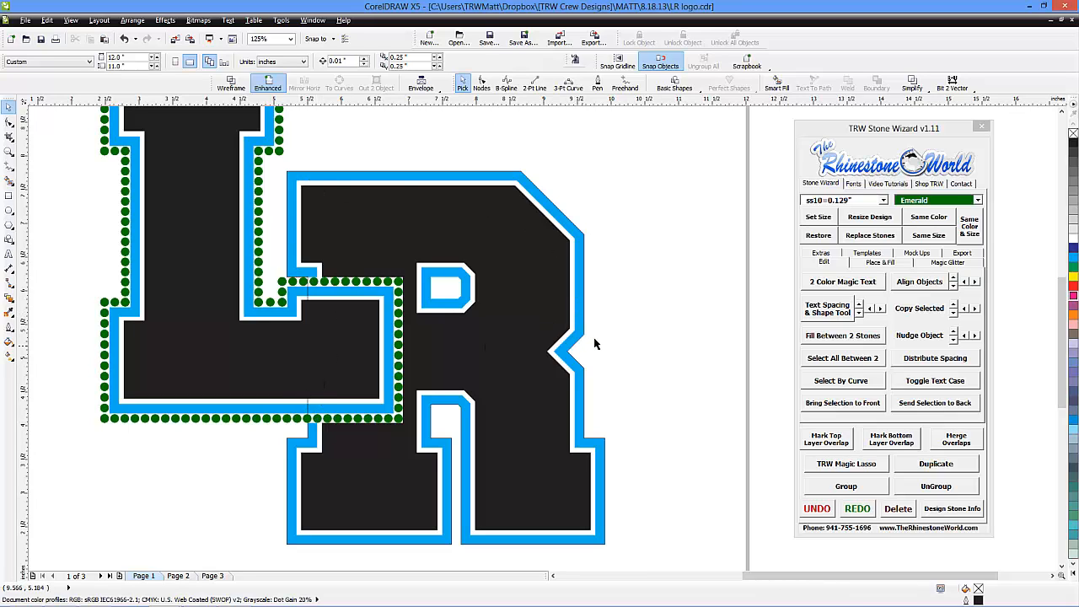
{"action": "left_click", "coordinate": [582, 311]}
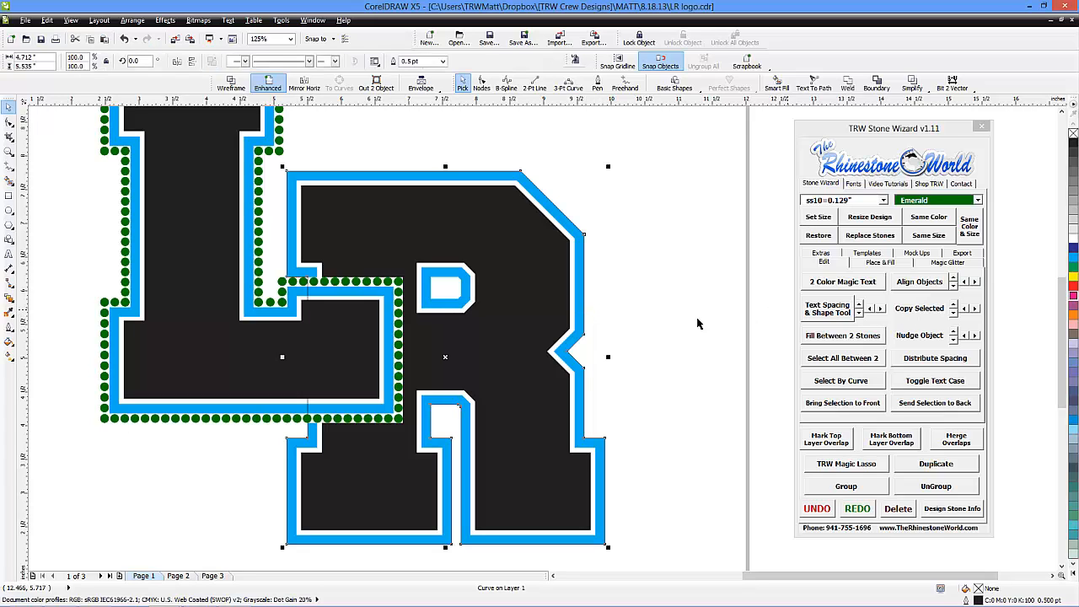
{"action": "left_click", "coordinate": [881, 262]}
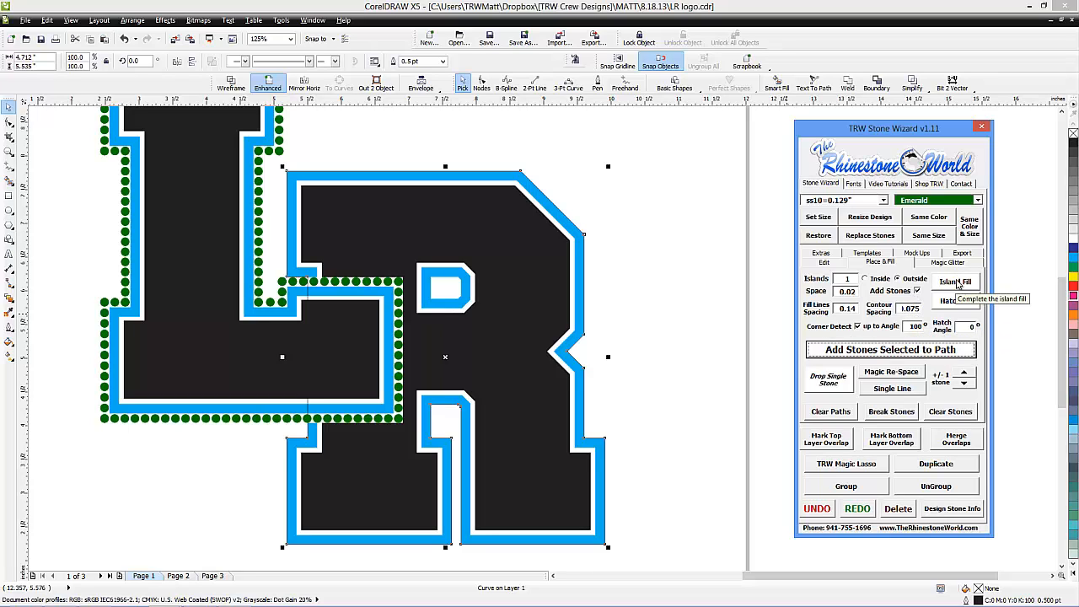
{"action": "left_click", "coordinate": [890, 349]}
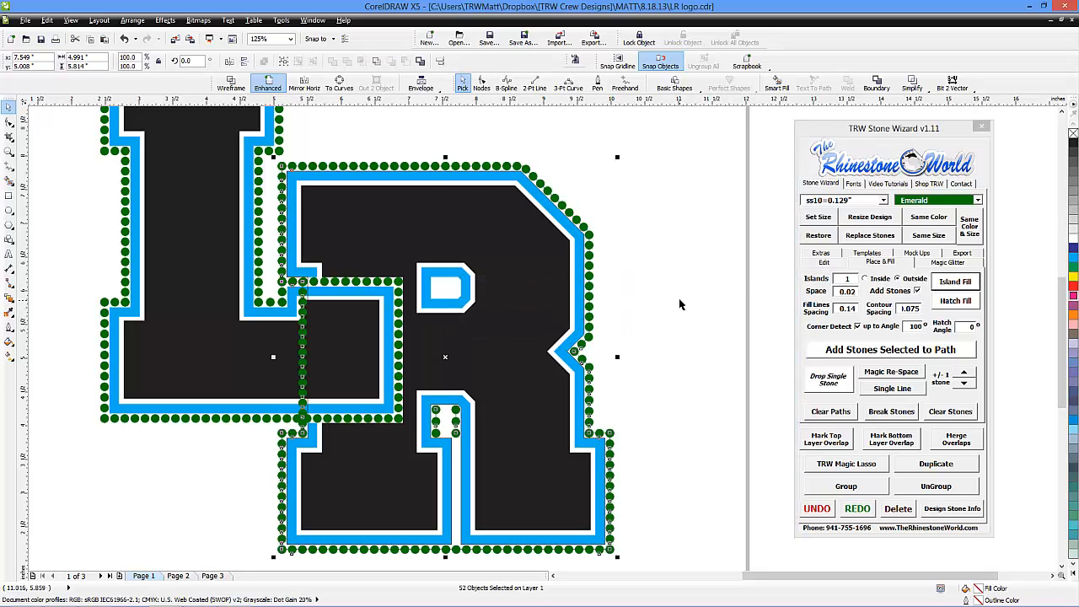
- Pull the vertical column of stones that crosses the L's foot off the design and delete it
{"action": "left_click", "coordinate": [680, 304]}
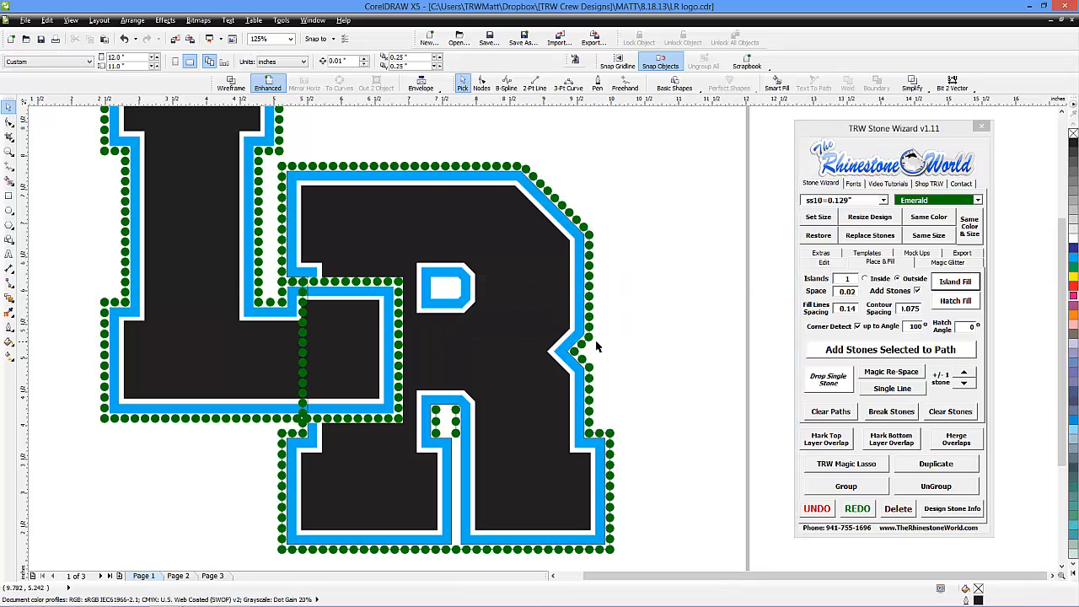
{"action": "scroll", "coordinate": [594, 346], "scroll_direction": "down", "scroll_amount": 1}
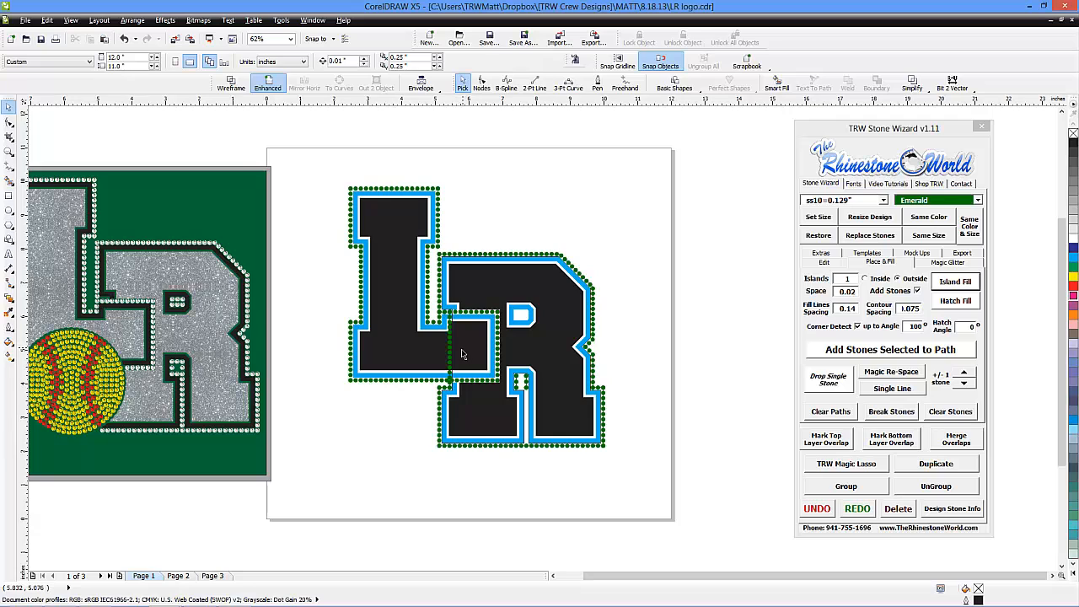
{"action": "scroll", "coordinate": [451, 354], "scroll_direction": "up", "scroll_amount": 1}
{"action": "left_click", "coordinate": [439, 354]}
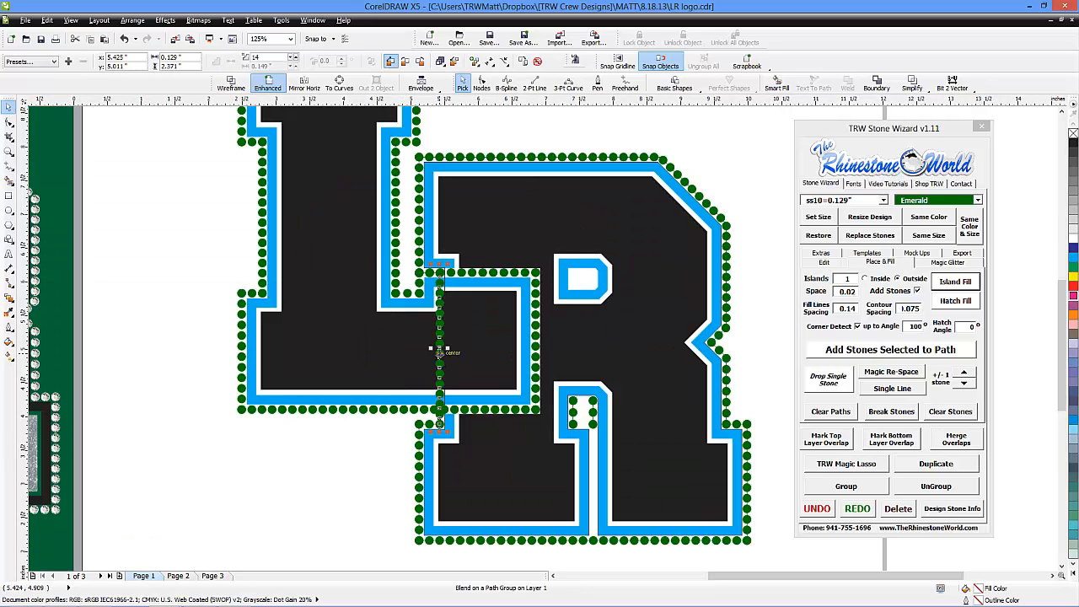
{"action": "left_click_drag", "start_coordinate": [440, 354], "coordinate": [342, 413]}
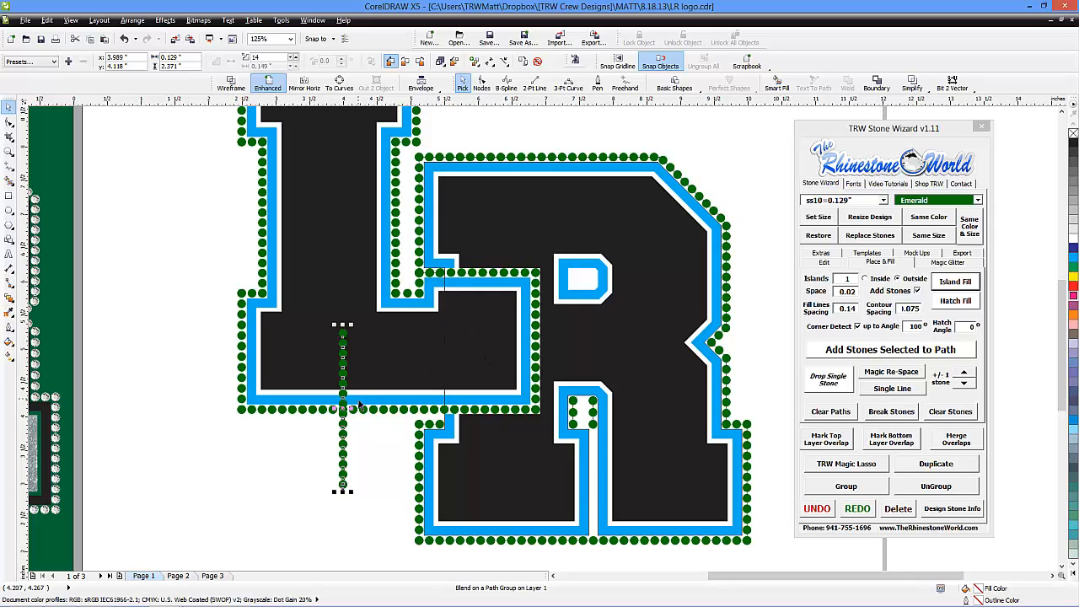
{"action": "key", "text": "Delete"}
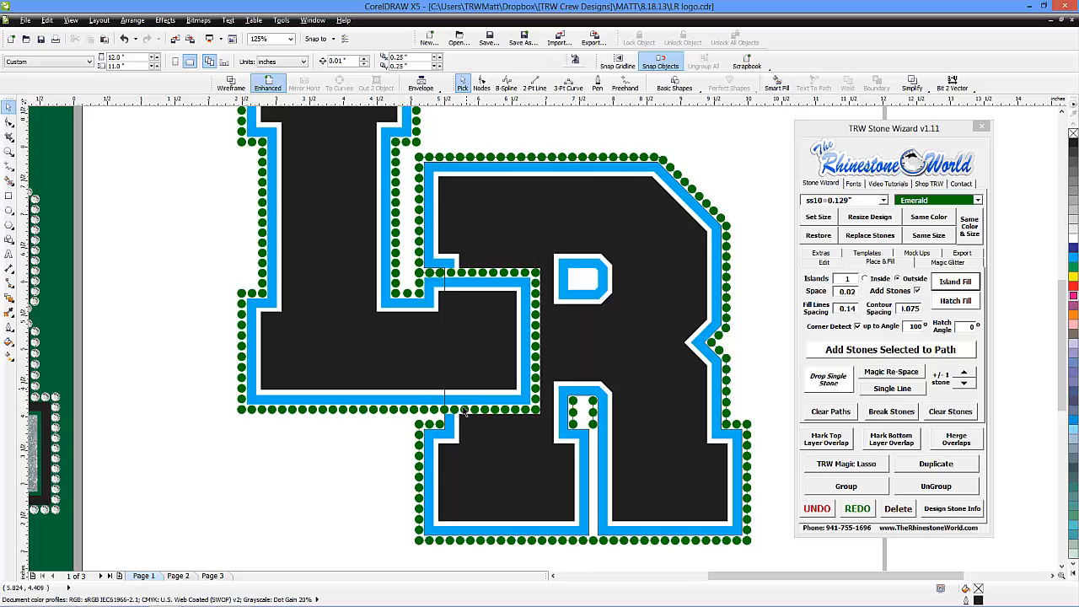
- Clear the paths from the stones around the R and delete the leftover outline curve
{"action": "scroll", "coordinate": [474, 404], "scroll_direction": "down", "scroll_amount": 2}
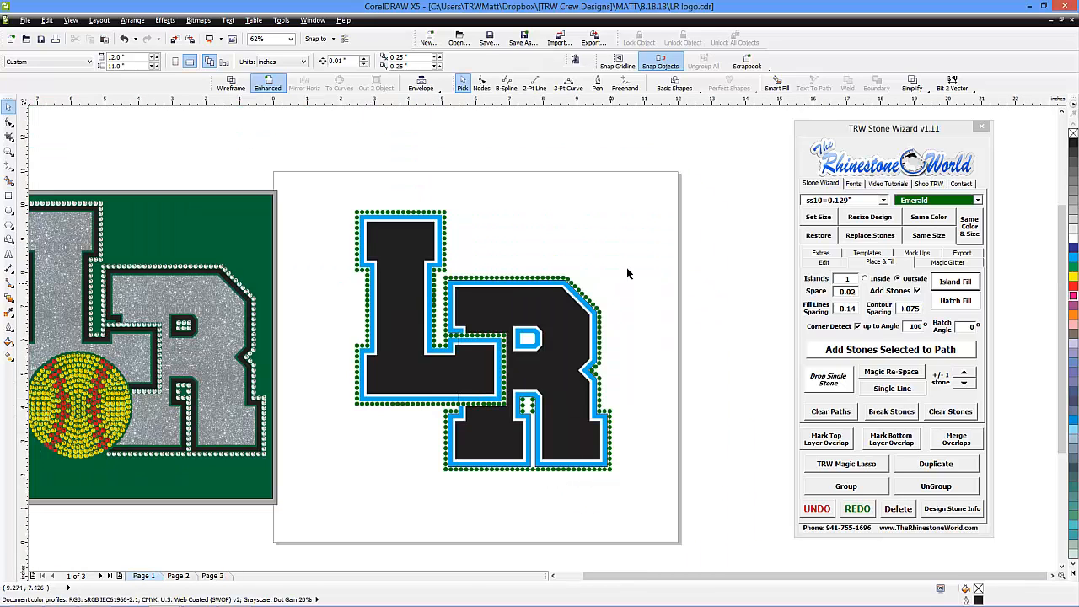
{"action": "left_click_drag", "start_coordinate": [653, 255], "coordinate": [410, 496]}
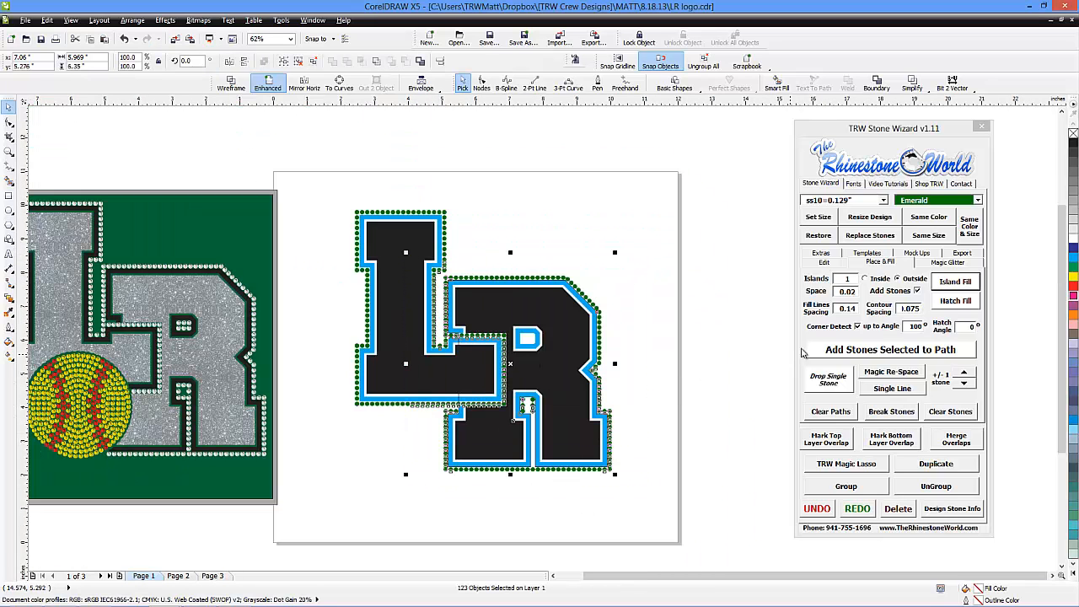
{"action": "left_click", "coordinate": [831, 413]}
{"action": "left_click_drag", "start_coordinate": [597, 348], "coordinate": [652, 329]}
{"action": "key", "text": "Delete"}
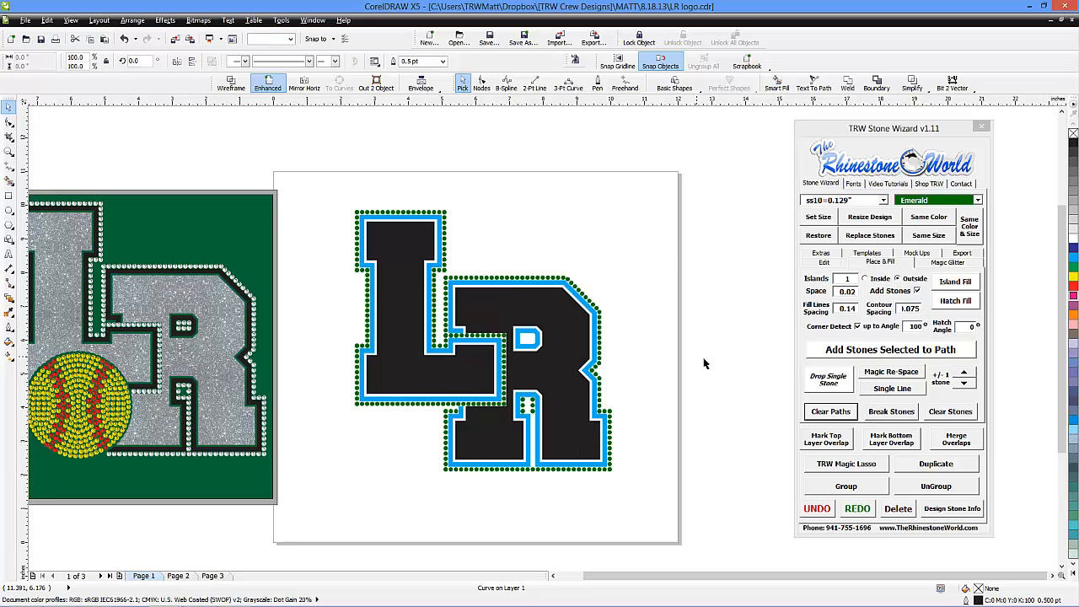
- Fill the narrow slot in the R's lower half with stones between the notch's lower-right stone and the bottom-row stone beneath it
{"action": "scroll", "coordinate": [452, 325], "scroll_direction": "up", "scroll_amount": 4}
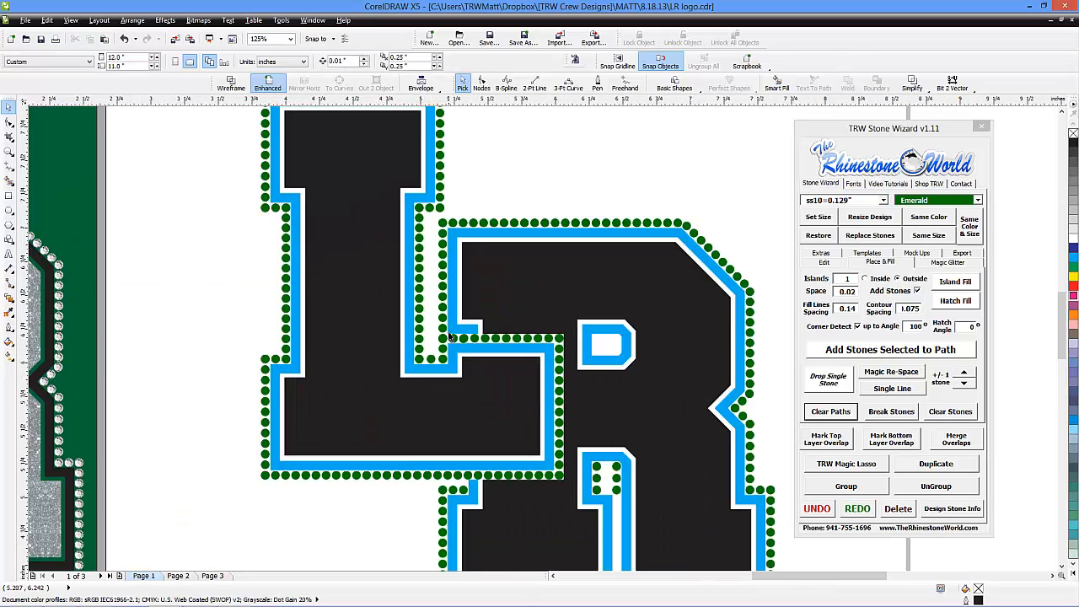
{"action": "scroll", "coordinate": [632, 344], "scroll_direction": "up", "scroll_amount": 4}
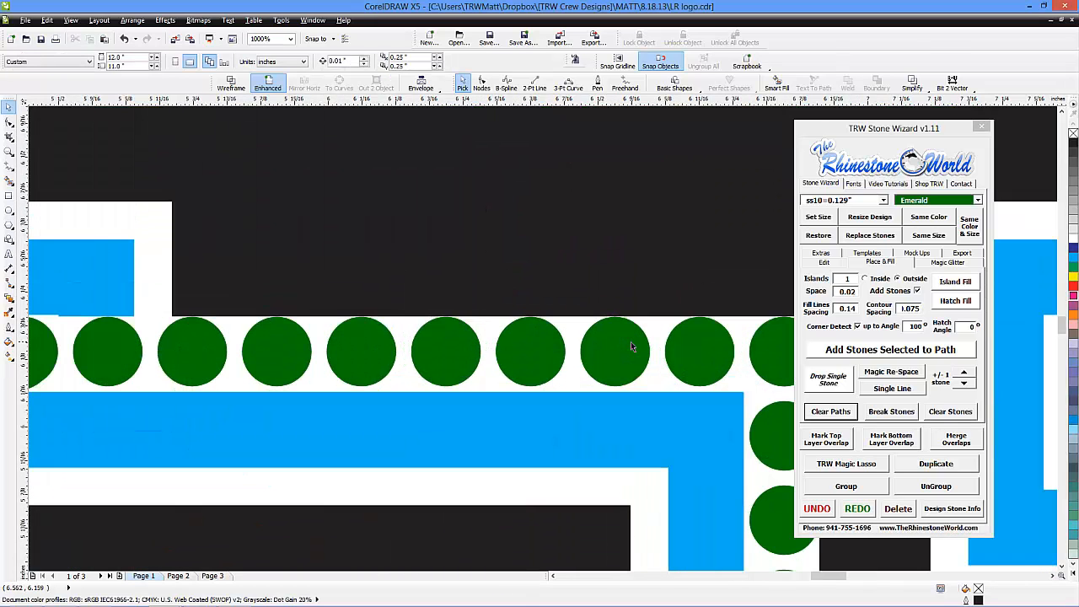
{"action": "scroll", "coordinate": [537, 329], "scroll_direction": "down", "scroll_amount": 8}
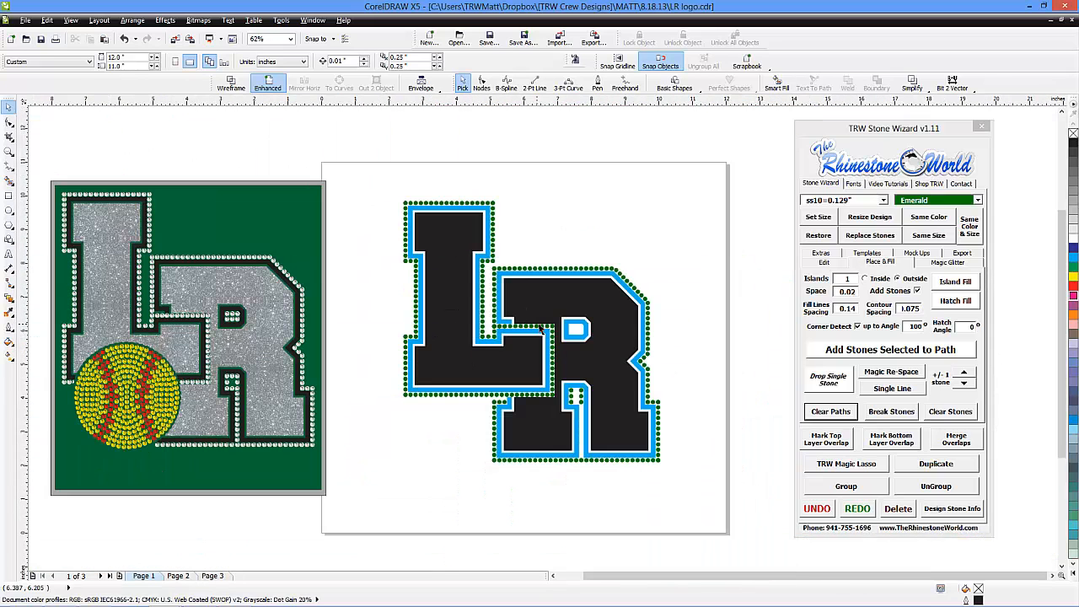
{"action": "scroll", "coordinate": [519, 418], "scroll_direction": "up", "scroll_amount": 2}
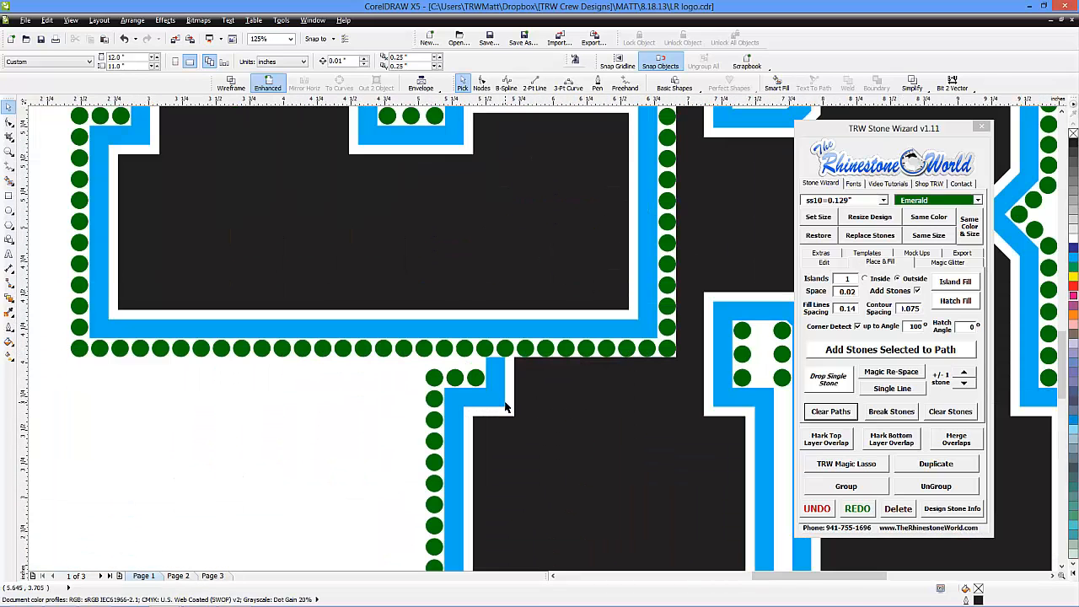
{"action": "scroll", "coordinate": [503, 392], "scroll_direction": "down", "scroll_amount": 4}
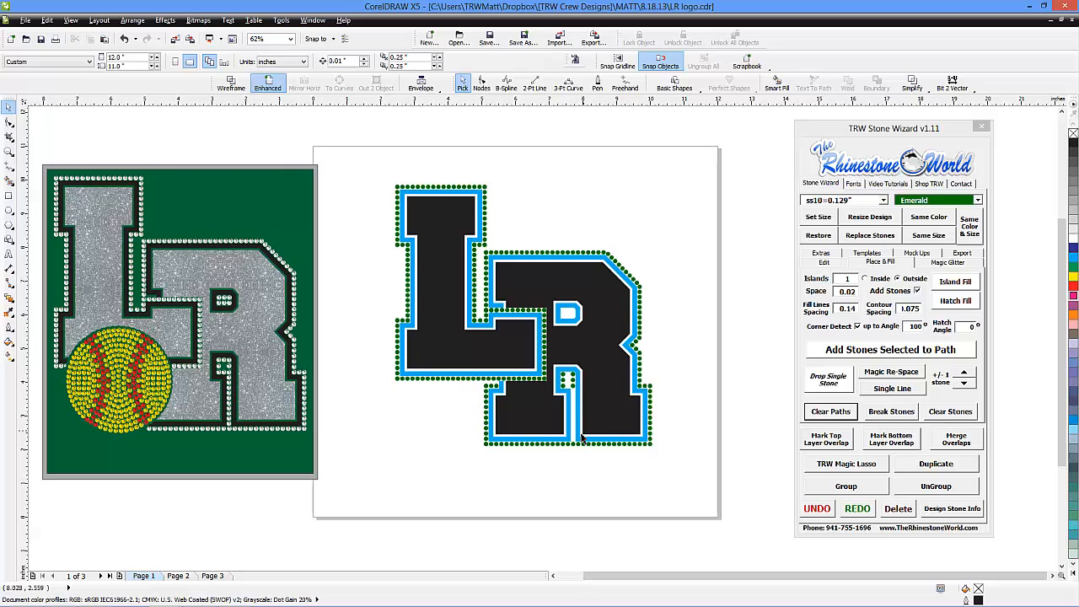
{"action": "scroll", "coordinate": [521, 431], "scroll_direction": "up", "scroll_amount": 2}
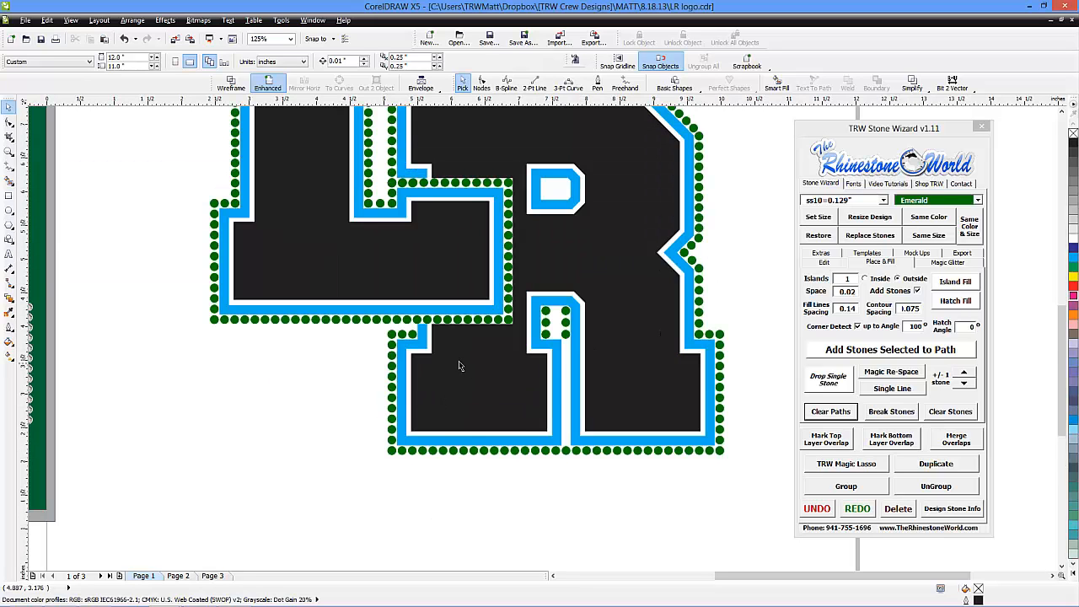
{"action": "scroll", "coordinate": [564, 418], "scroll_direction": "up", "scroll_amount": 1}
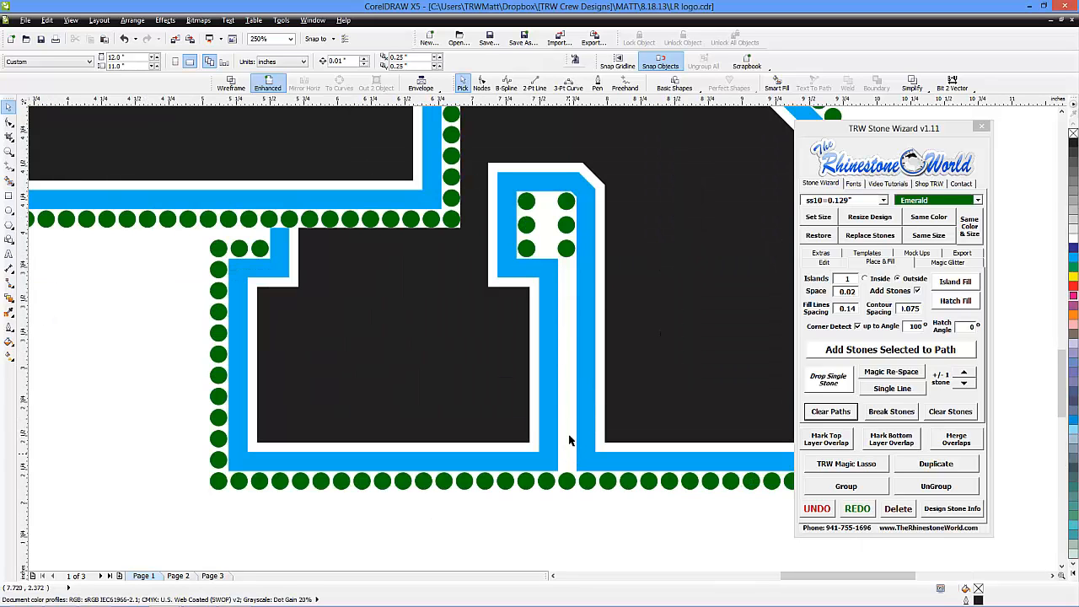
{"action": "left_click", "coordinate": [565, 250]}
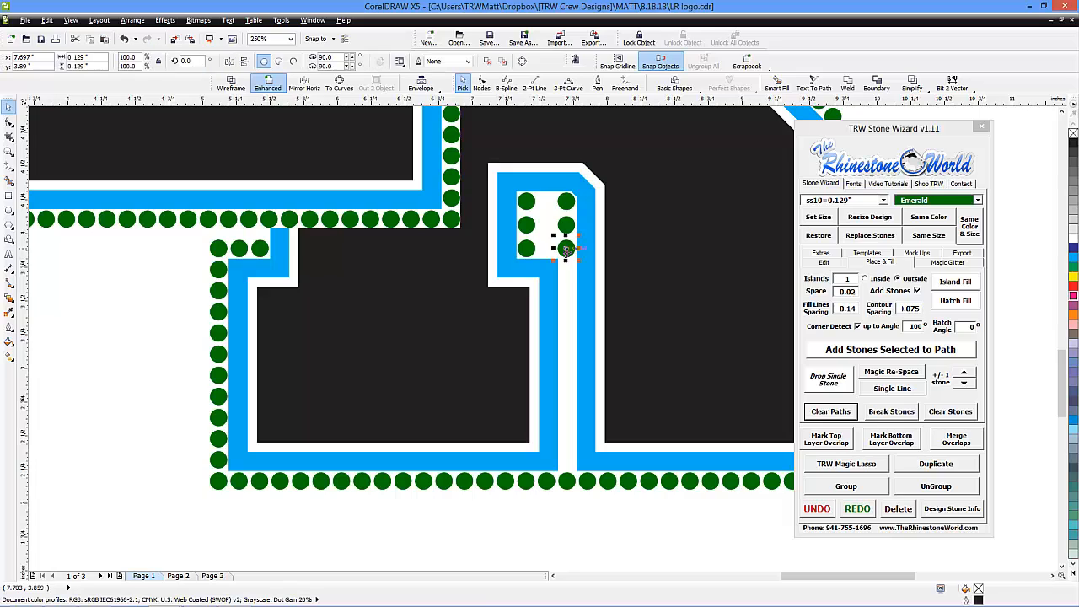
{"action": "left_click", "coordinate": [566, 481], "text": "shift"}
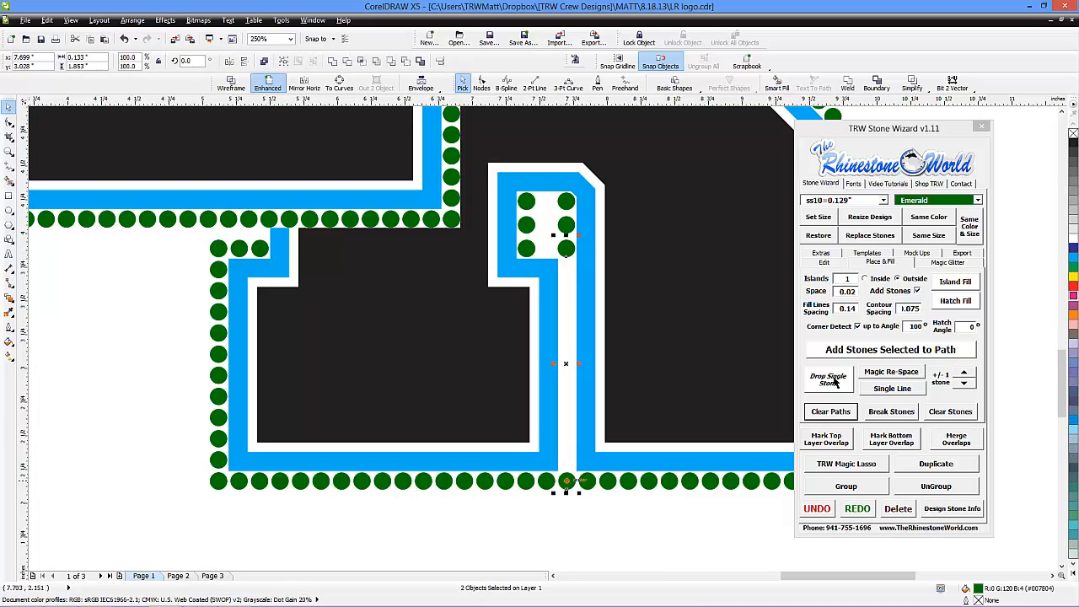
{"action": "left_click", "coordinate": [831, 265]}
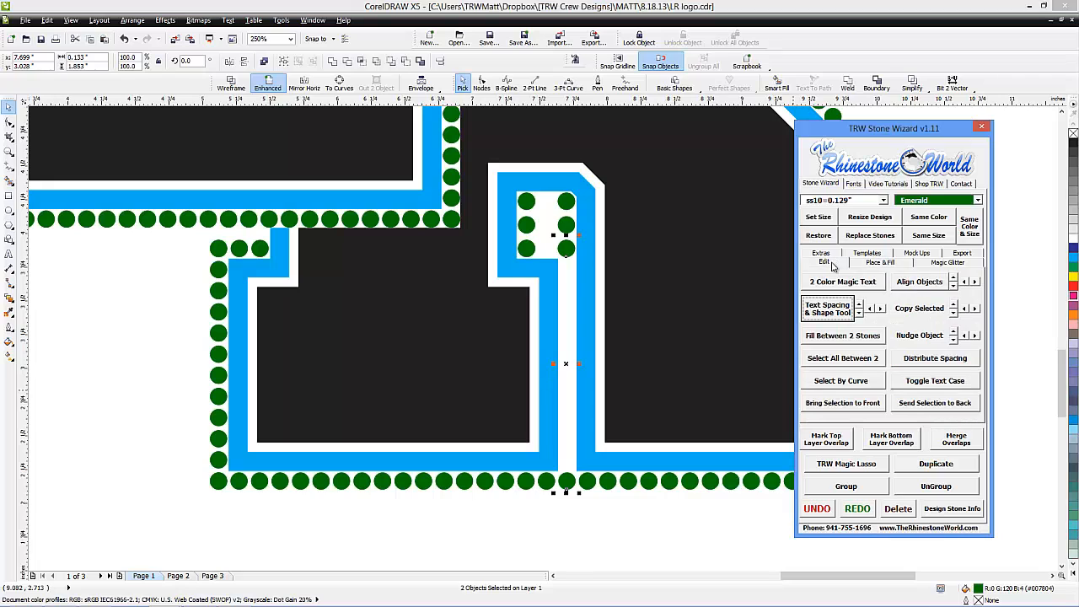
{"action": "left_click", "coordinate": [843, 337]}
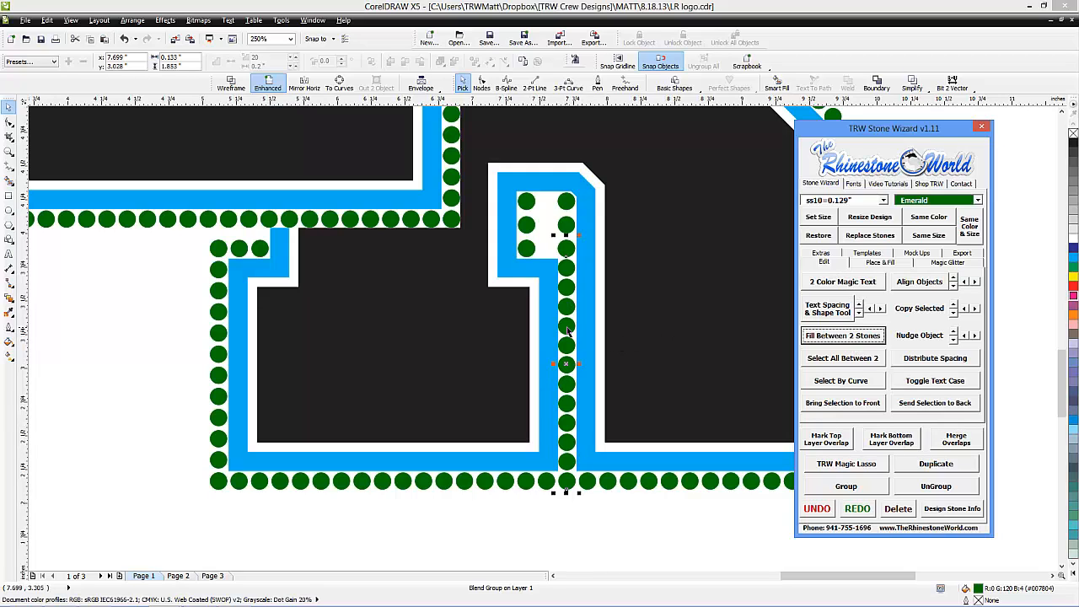
{"action": "left_click", "coordinate": [603, 508]}
{"action": "left_click", "coordinate": [567, 366]}
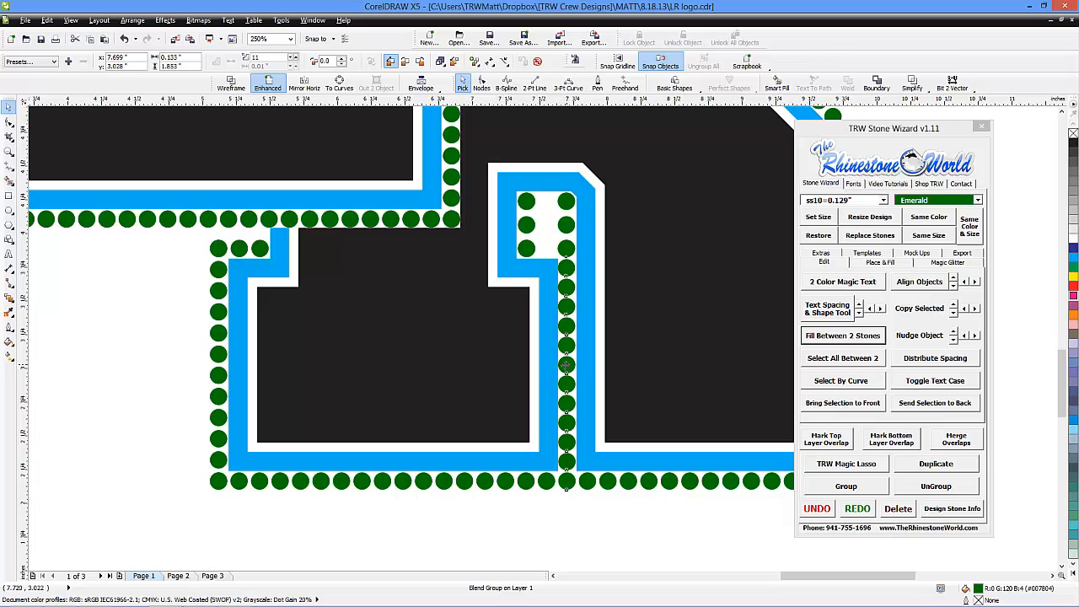
{"action": "left_click_drag", "start_coordinate": [567, 363], "coordinate": [532, 358]}
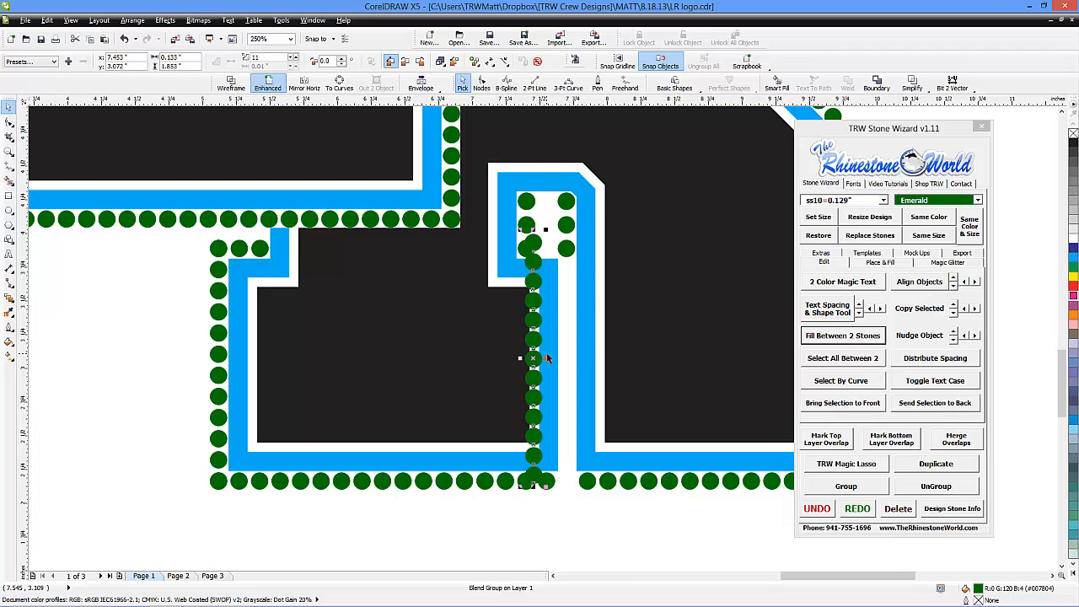
{"action": "key", "text": "ctrl+z"}
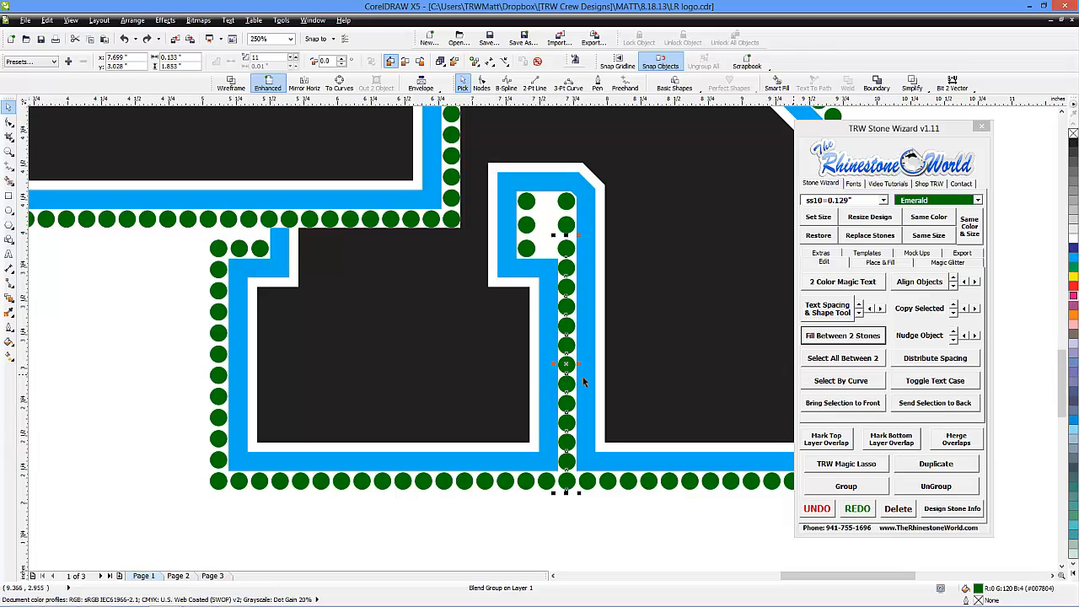
- Break the filled stone column in the R's slot into individual stones
{"action": "left_click", "coordinate": [879, 263]}
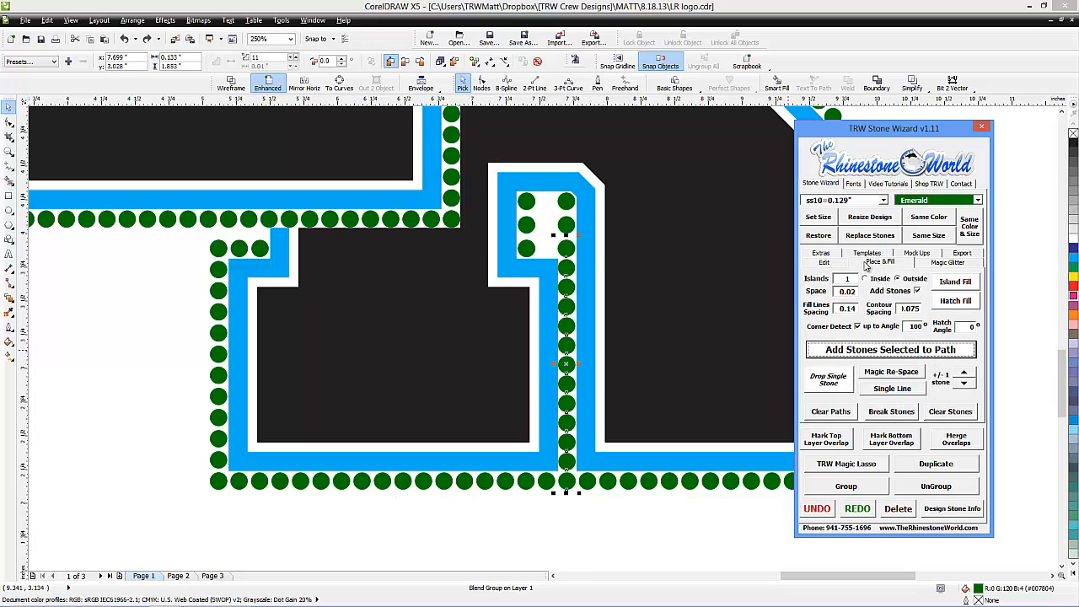
{"action": "left_click", "coordinate": [891, 411]}
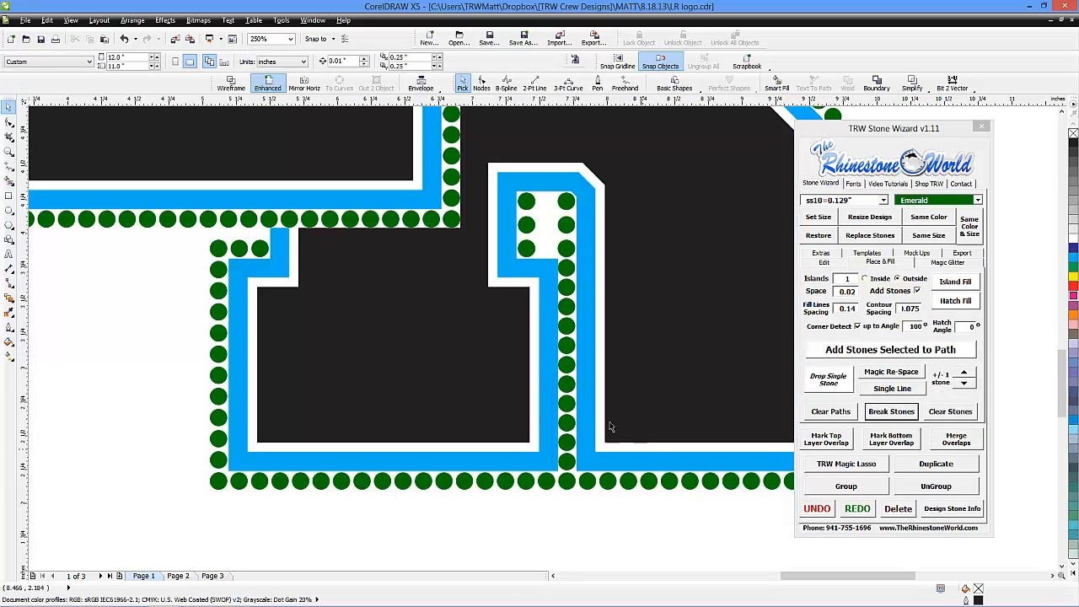
{"action": "left_click_drag", "start_coordinate": [573, 407], "coordinate": [586, 400]}
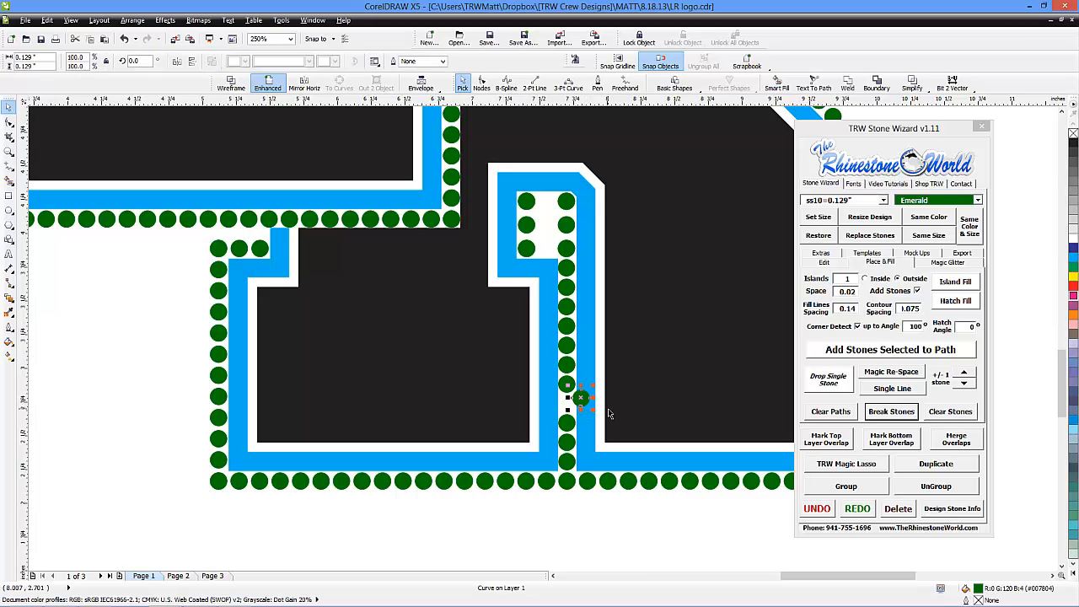
{"action": "key", "text": "ctrl+z"}
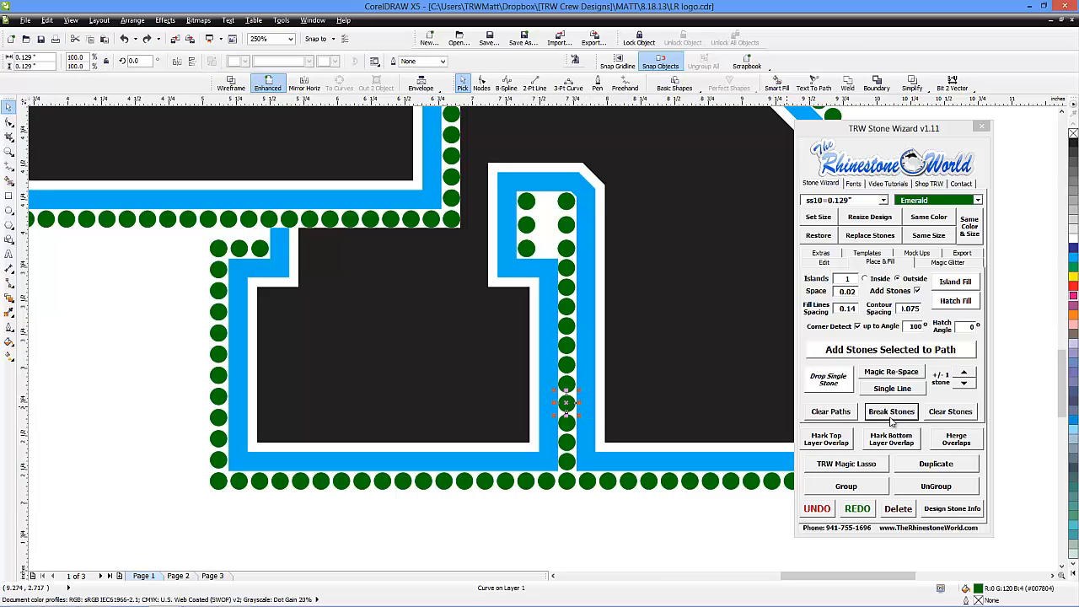
{"action": "left_click", "coordinate": [723, 505]}
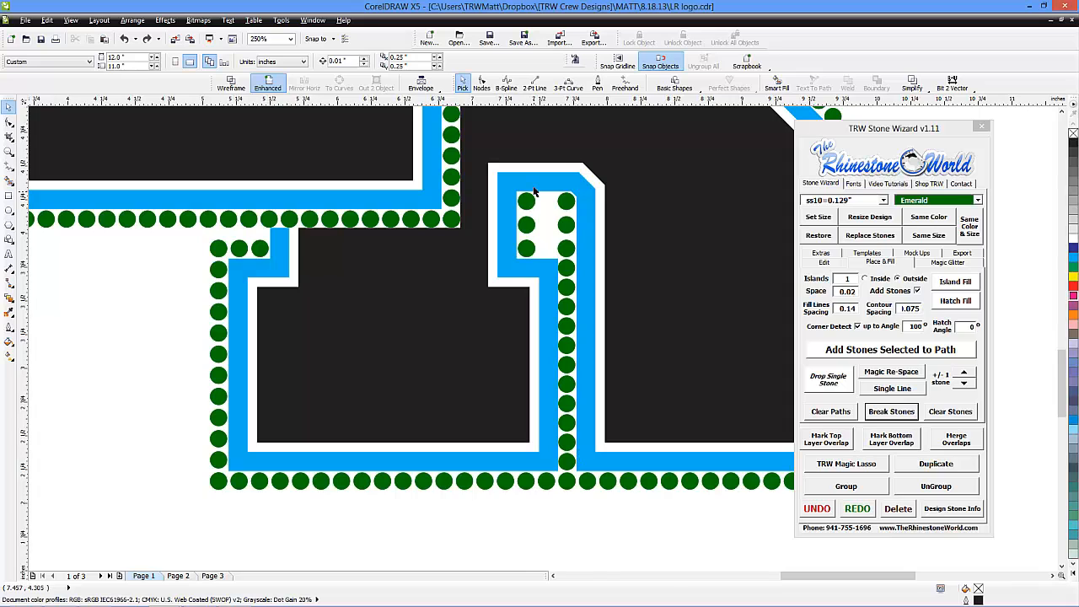
- Place stone copies in the gap between the two short stone columns inside the R's lower notch
{"action": "scroll", "coordinate": [536, 187], "scroll_direction": "up", "scroll_amount": 3}
{"action": "left_click_drag", "start_coordinate": [515, 261], "coordinate": [592, 431]}
{"action": "key", "text": "Escape"}
{"action": "scroll", "coordinate": [574, 345], "scroll_direction": "down", "scroll_amount": 5}
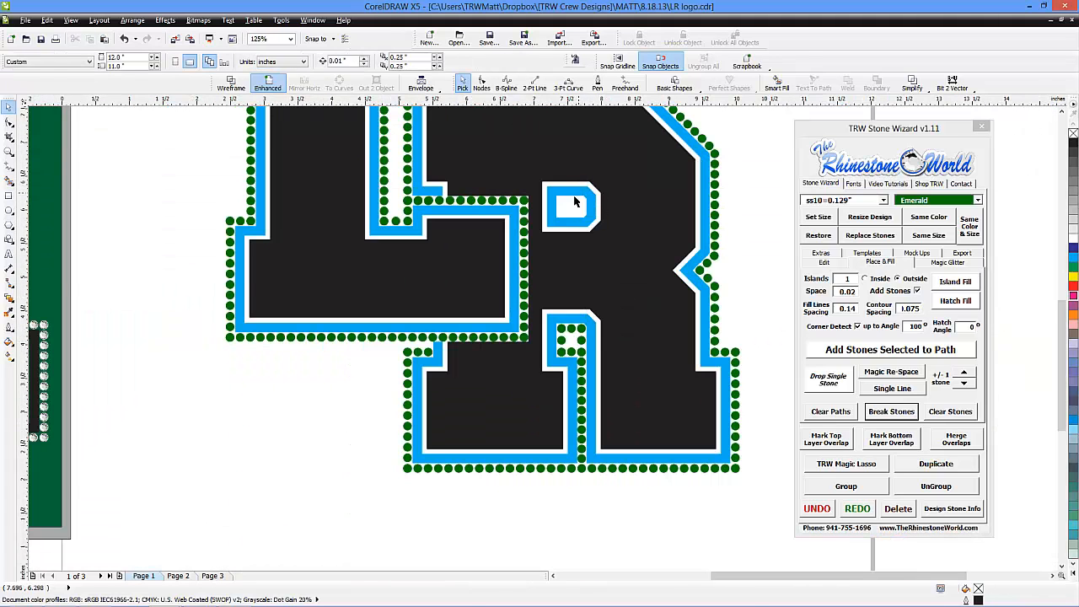
- Copy the two stones at the upper-right corner of the L's foot into the left side of the R's inner hole
{"action": "scroll", "coordinate": [574, 200], "scroll_direction": "up", "scroll_amount": 4}
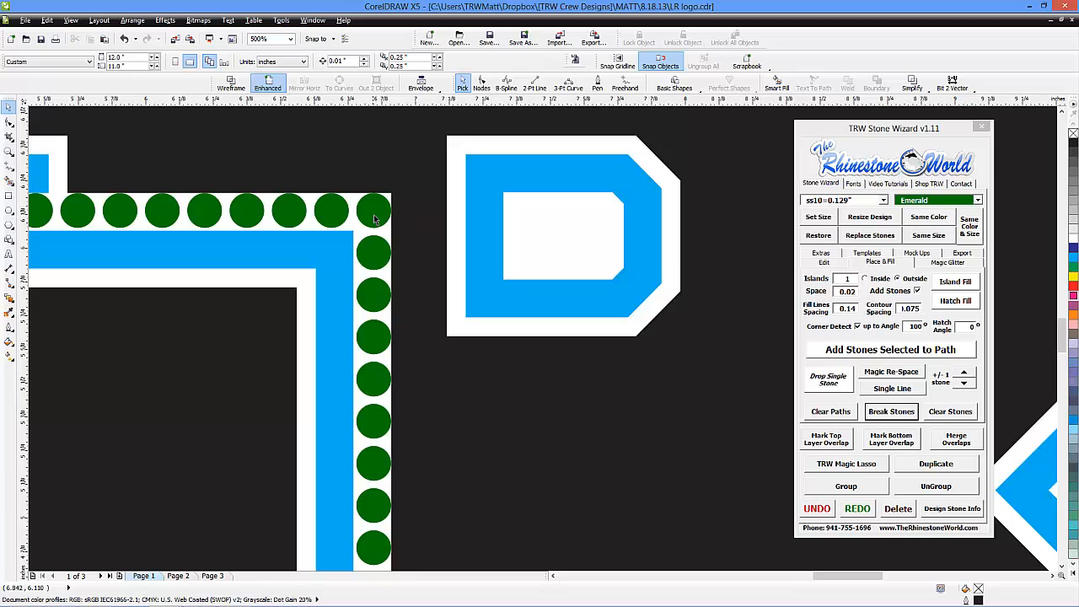
{"action": "left_click", "coordinate": [378, 219]}
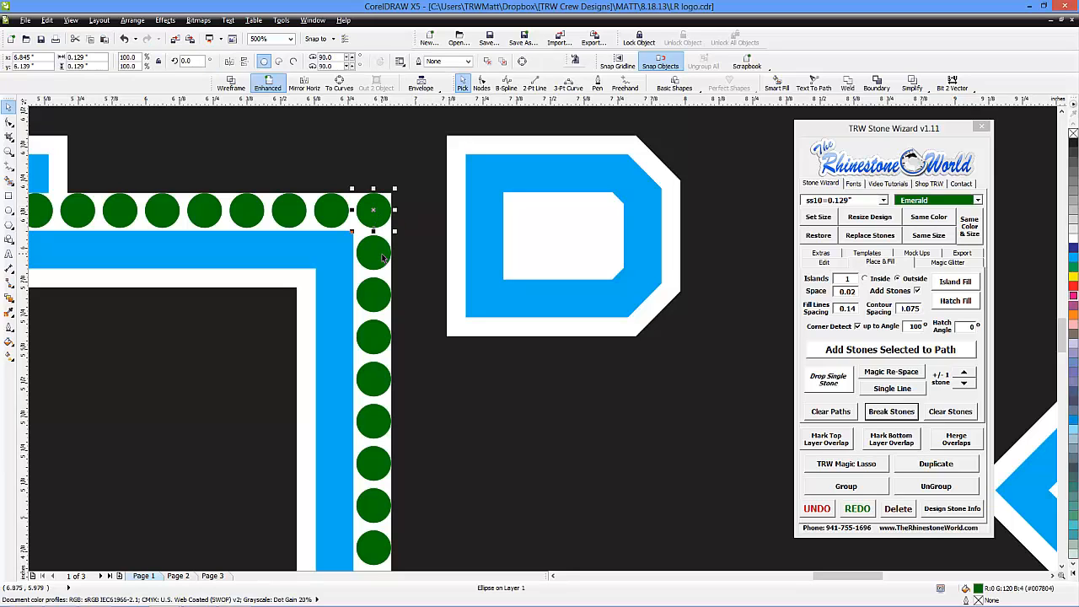
{"action": "left_click", "coordinate": [382, 257], "text": "shift"}
{"action": "left_click_drag", "start_coordinate": [382, 257], "coordinate": [535, 257]}
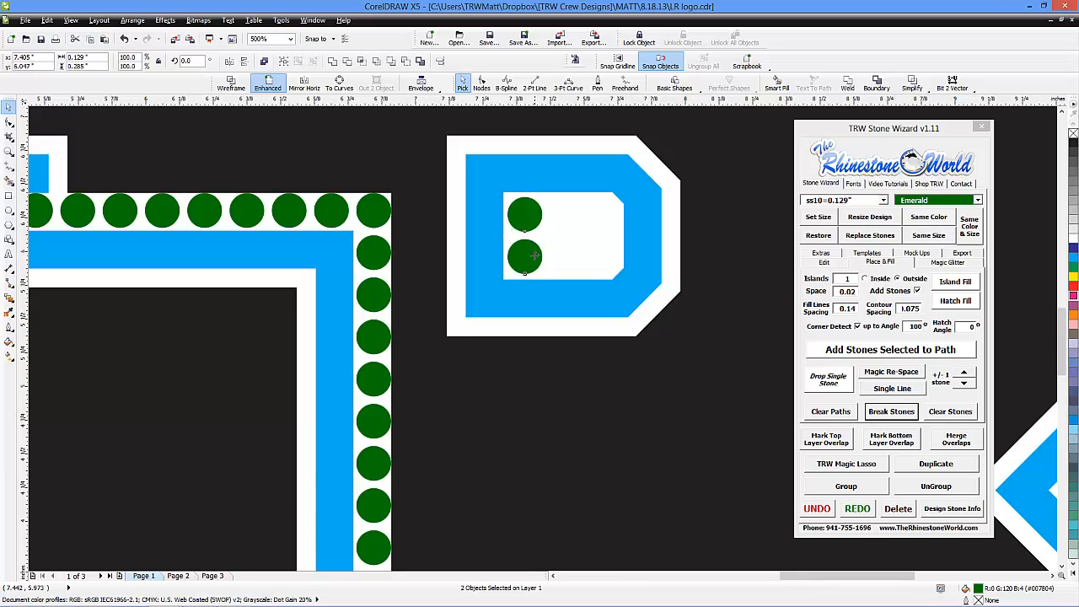
- Duplicate the stone pair across the R's inner hole to make three columns of two stones
{"action": "scroll", "coordinate": [540, 244], "scroll_direction": "down", "scroll_amount": 2}
{"action": "scroll", "coordinate": [565, 253], "scroll_direction": "up", "scroll_amount": 2}
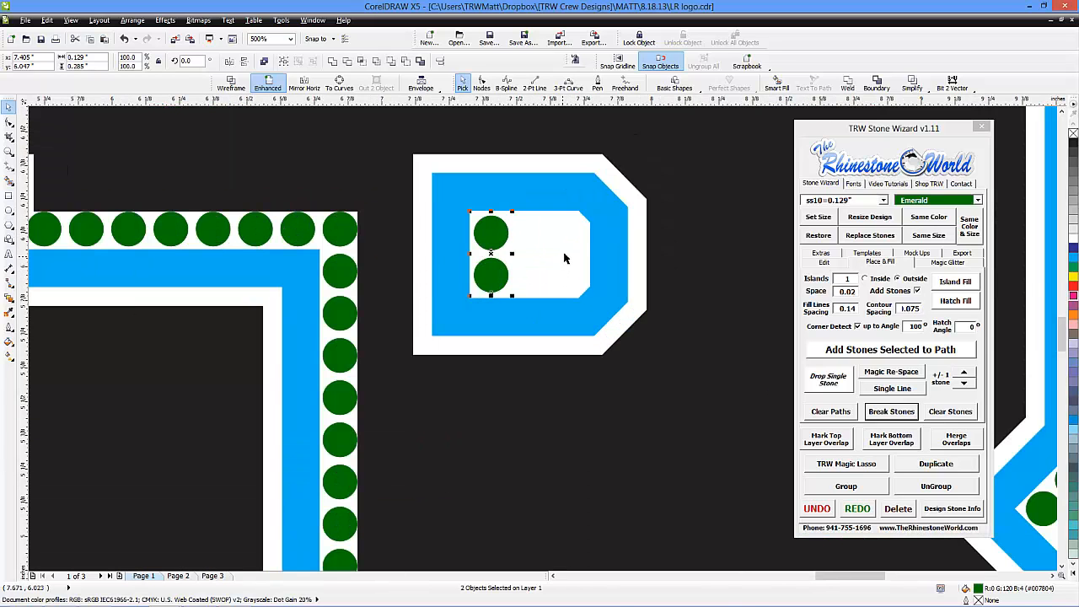
{"action": "scroll", "coordinate": [564, 254], "scroll_direction": "up", "scroll_amount": 1}
{"action": "left_click_drag", "start_coordinate": [435, 298], "coordinate": [592, 300]}
{"action": "right_click", "coordinate": [592, 299]}
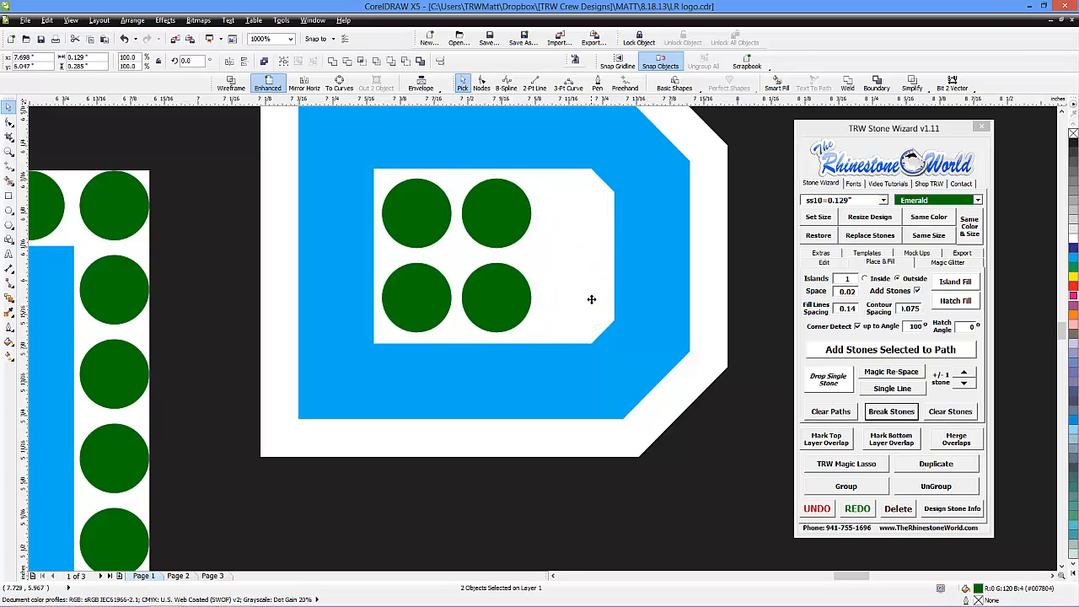
{"action": "key", "text": "Escape"}
- Duplicate the complete LR design with its stones into the empty space beside the page
{"action": "scroll", "coordinate": [522, 268], "scroll_direction": "down", "scroll_amount": 4}
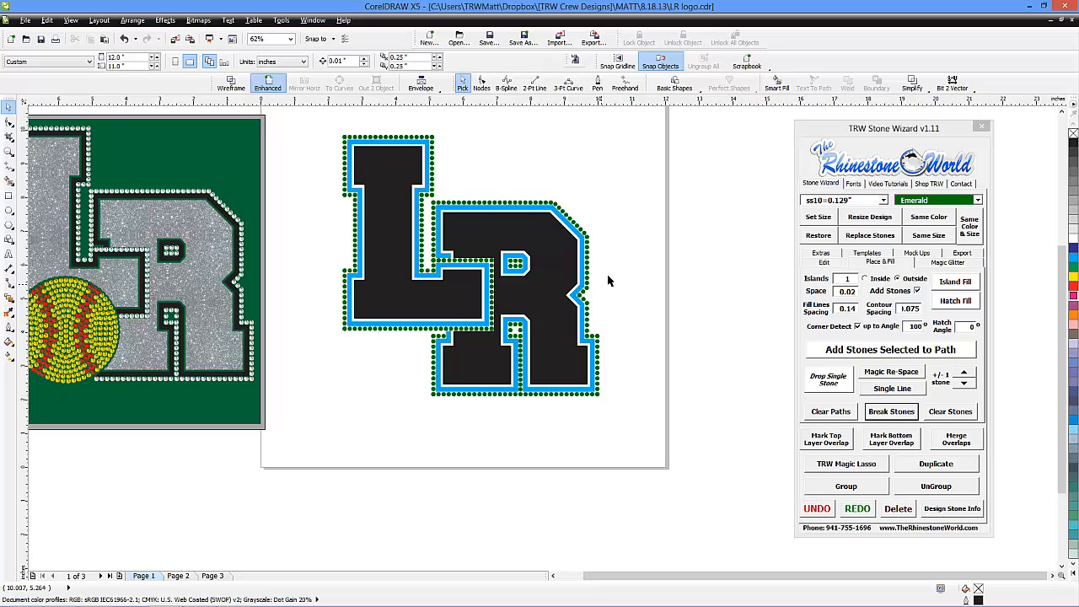
{"action": "scroll", "coordinate": [614, 237], "scroll_direction": "down", "scroll_amount": 2}
{"action": "left_click_drag", "start_coordinate": [646, 160], "coordinate": [454, 348]}
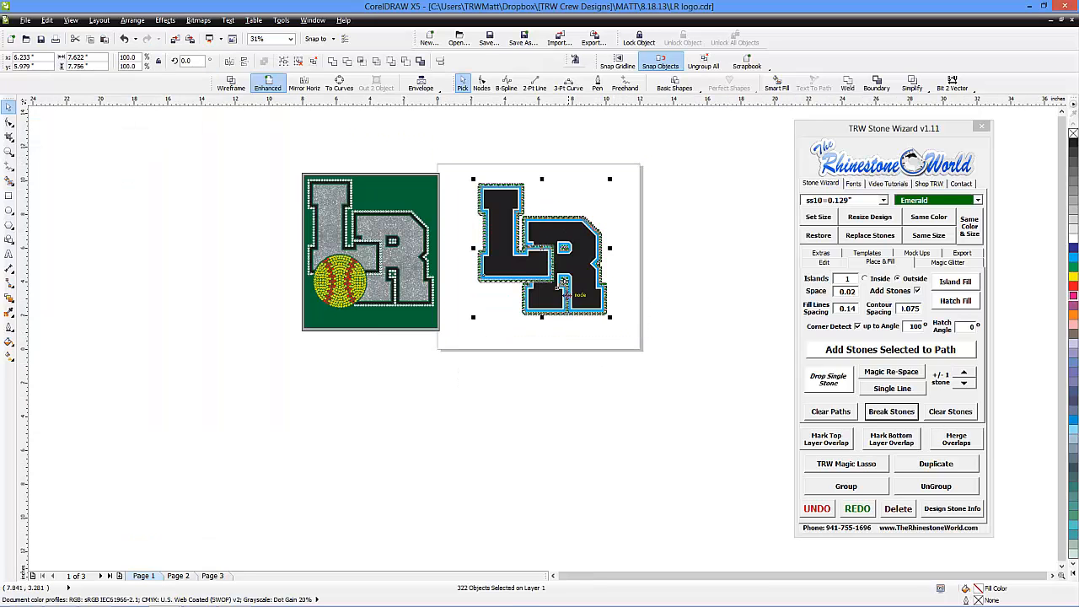
{"action": "left_click_drag", "start_coordinate": [674, 294], "coordinate": [702, 294]}
{"action": "right_click", "coordinate": [702, 295]}
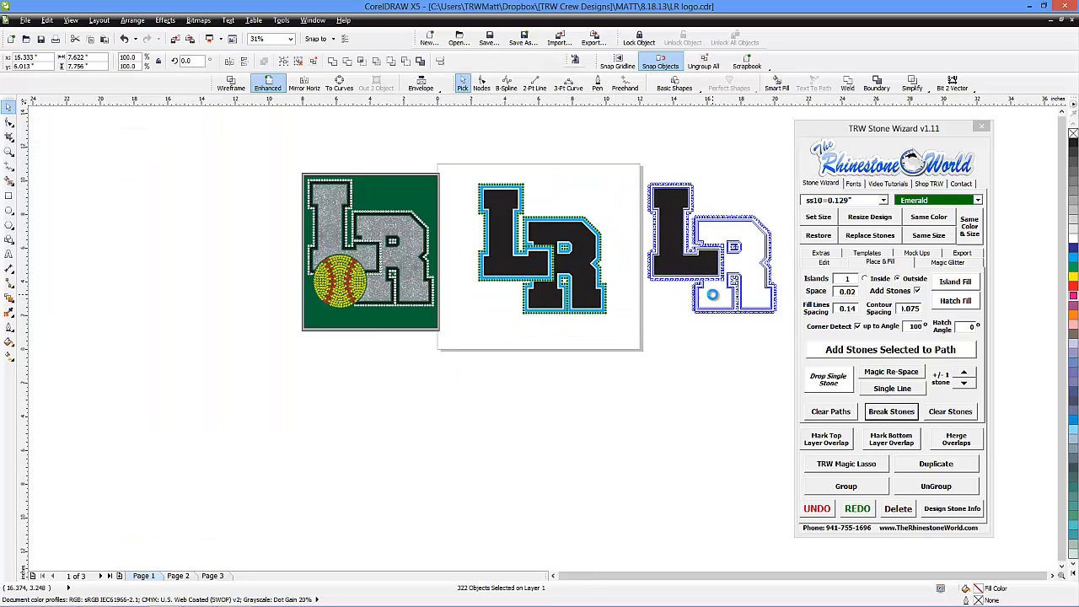
{"action": "left_click", "coordinate": [694, 363]}
{"action": "scroll", "coordinate": [625, 348], "scroll_direction": "down", "scroll_amount": 2}
{"action": "scroll", "coordinate": [699, 309], "scroll_direction": "up", "scroll_amount": 4}
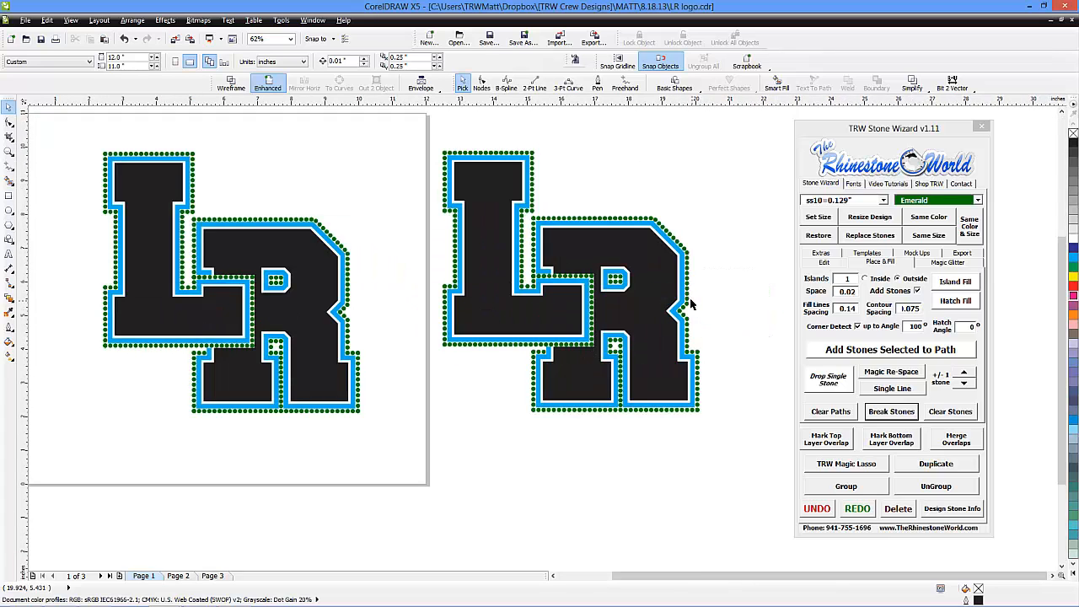
- Select every emerald stone in both LR designs by matching colour and merge the overlapping stones
{"action": "left_click_drag", "start_coordinate": [722, 137], "coordinate": [428, 440]}
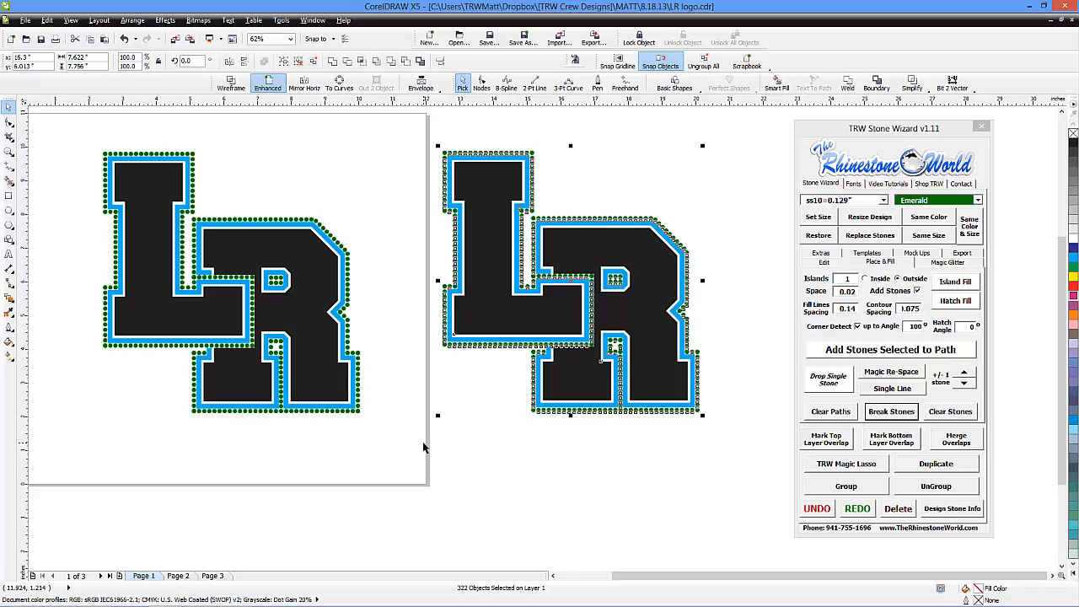
{"action": "left_click", "coordinate": [419, 446]}
{"action": "scroll", "coordinate": [531, 411], "scroll_direction": "up", "scroll_amount": 2}
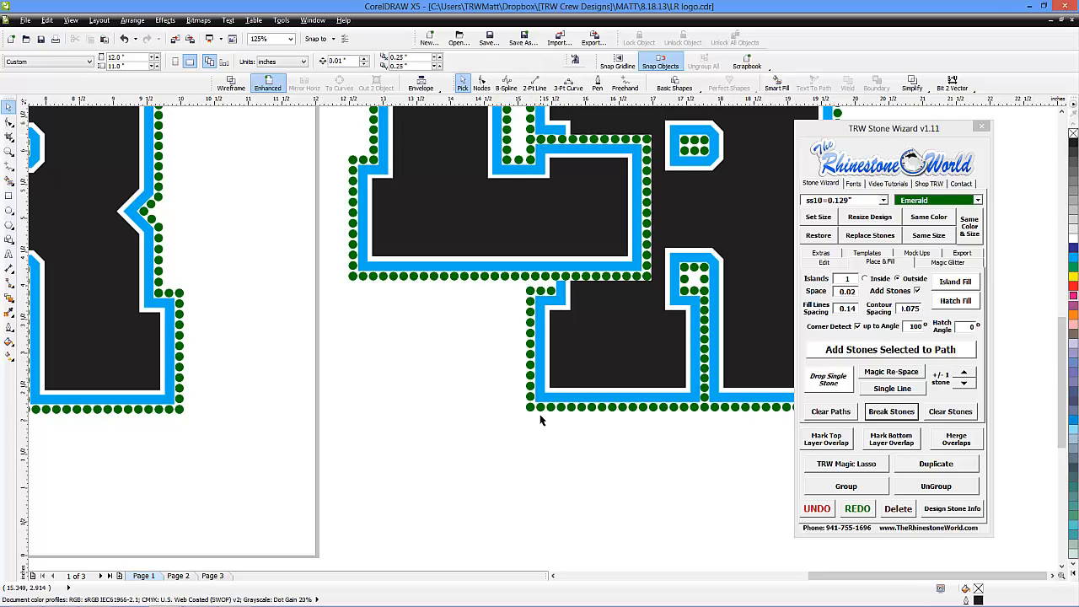
{"action": "scroll", "coordinate": [536, 415], "scroll_direction": "up", "scroll_amount": 4}
{"action": "left_click", "coordinate": [504, 403]}
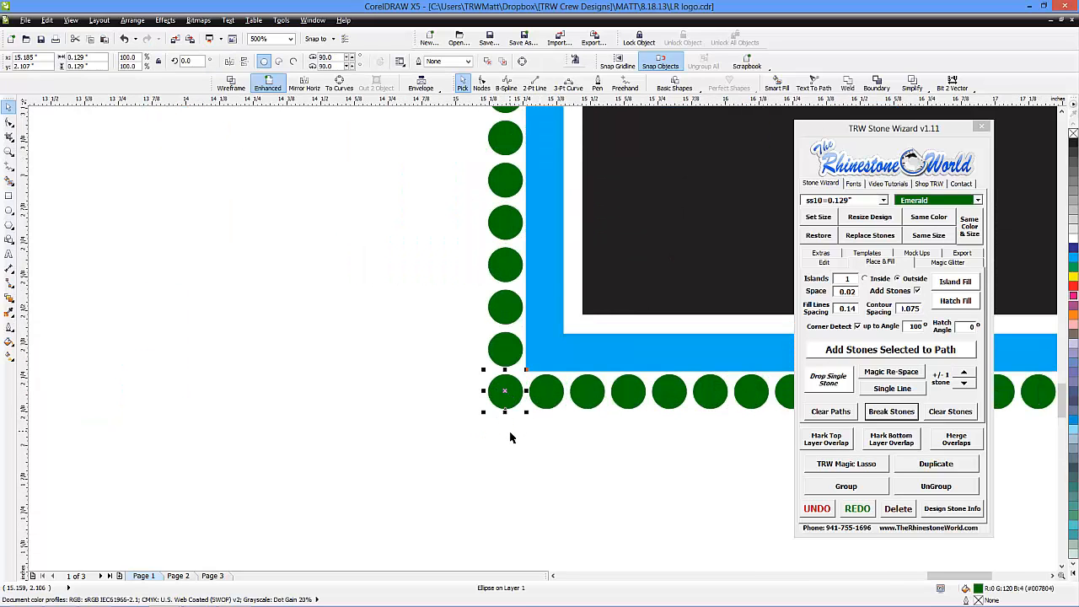
{"action": "scroll", "coordinate": [510, 437], "scroll_direction": "down", "scroll_amount": 6}
{"action": "left_click", "coordinate": [576, 428]}
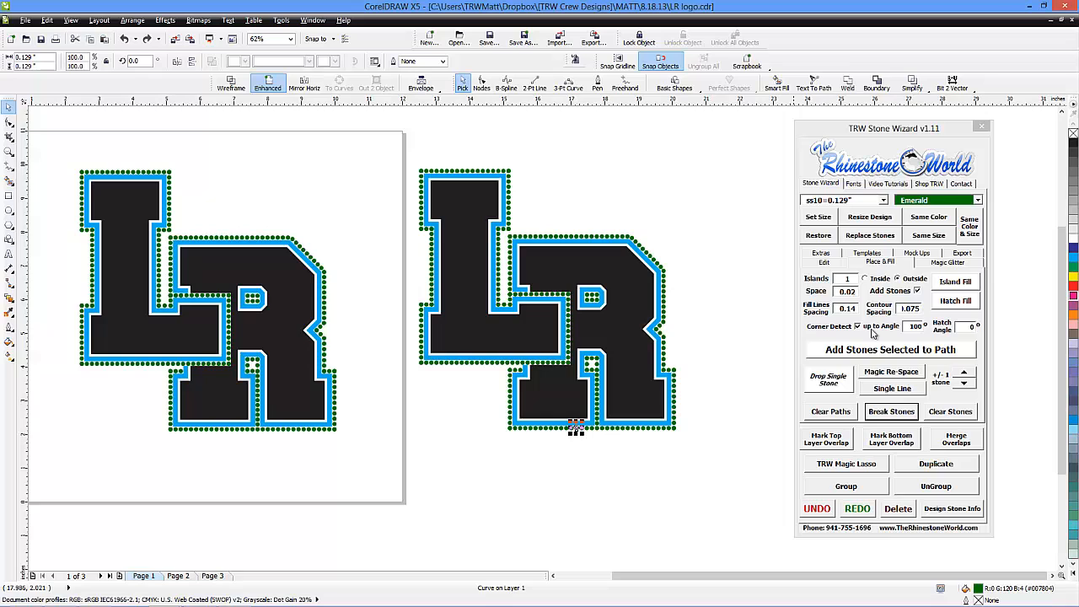
{"action": "left_click", "coordinate": [927, 217]}
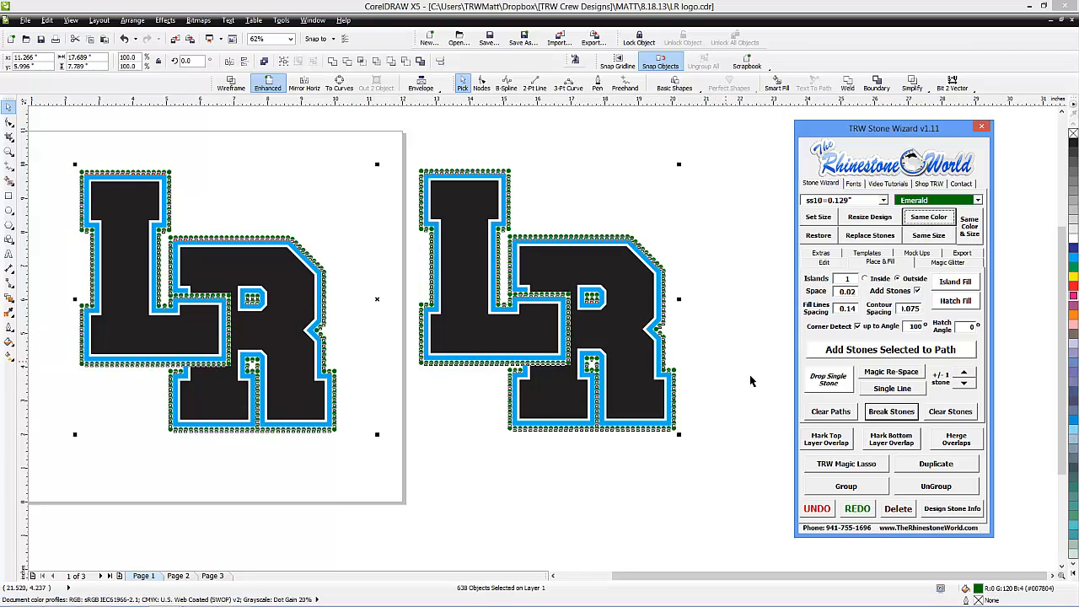
{"action": "left_click", "coordinate": [955, 440]}
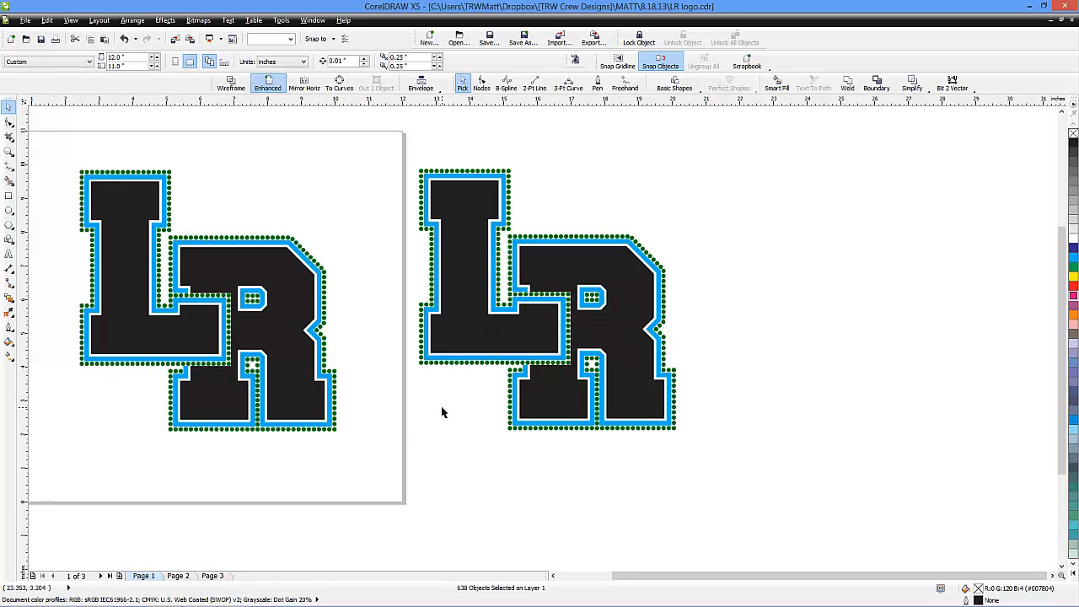
- Move the stones at the lower-left corner of the copied R aside to check for hidden duplicates, and put them back
{"action": "scroll", "coordinate": [520, 437], "scroll_direction": "up", "scroll_amount": 5}
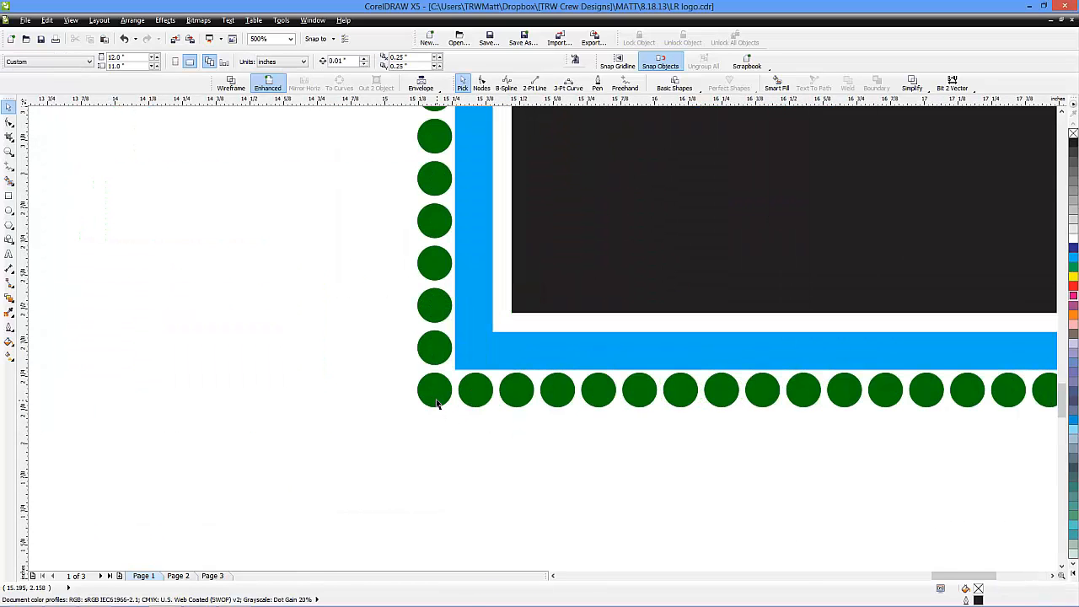
{"action": "scroll", "coordinate": [513, 436], "scroll_direction": "up", "scroll_amount": 2}
{"action": "left_click_drag", "start_coordinate": [409, 415], "coordinate": [403, 420]}
{"action": "left_click_drag", "start_coordinate": [431, 314], "coordinate": [393, 318]}
{"action": "mouse_move", "coordinate": [434, 213]}
{"action": "left_mouse_down"}
{"action": "mouse_move", "coordinate": [412, 215]}
{"action": "mouse_move", "coordinate": [433, 211]}
{"action": "left_mouse_up"}
{"action": "left_click_drag", "start_coordinate": [395, 301], "coordinate": [434, 296]}
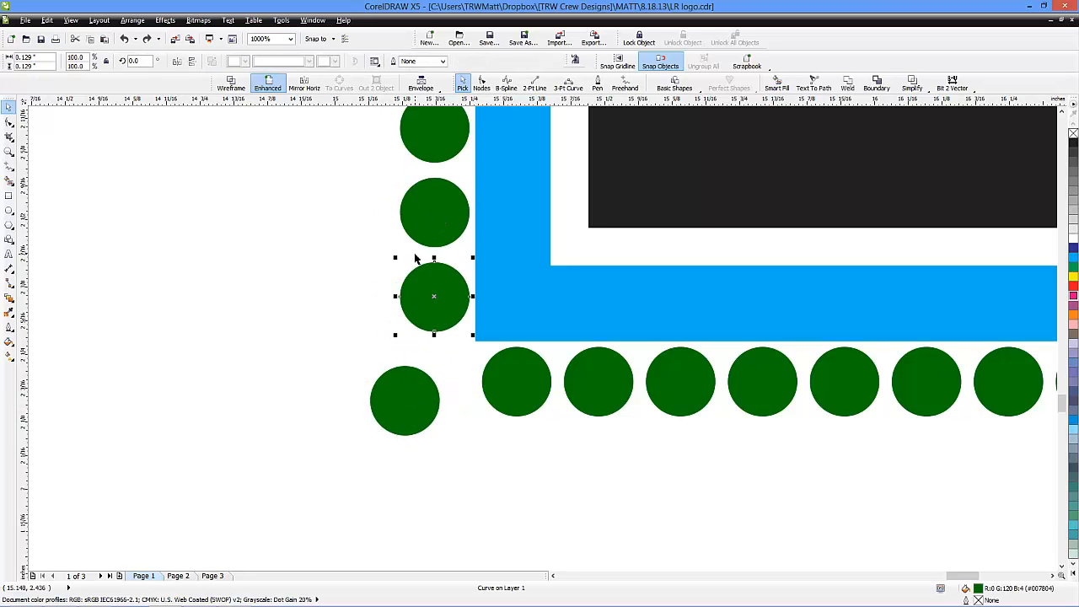
{"action": "left_click_drag", "start_coordinate": [405, 401], "coordinate": [433, 381]}
{"action": "left_click", "coordinate": [575, 62]}
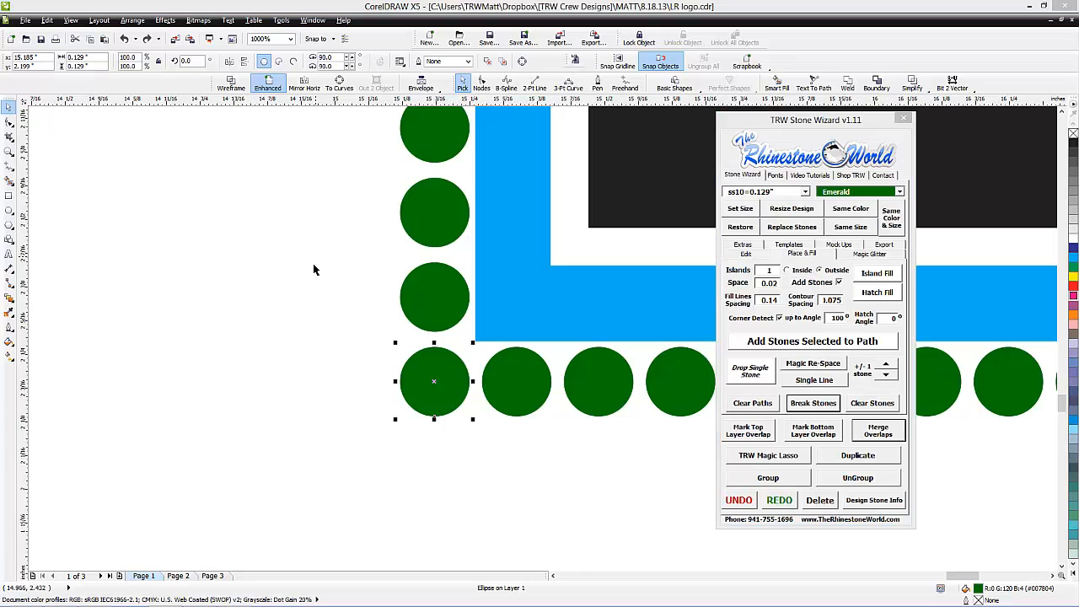
- Copy the LR design beside the page into a new document and place it on that page
{"action": "scroll", "coordinate": [310, 287], "scroll_direction": "down", "scroll_amount": 7}
{"action": "scroll", "coordinate": [307, 299], "scroll_direction": "down", "scroll_amount": 5}
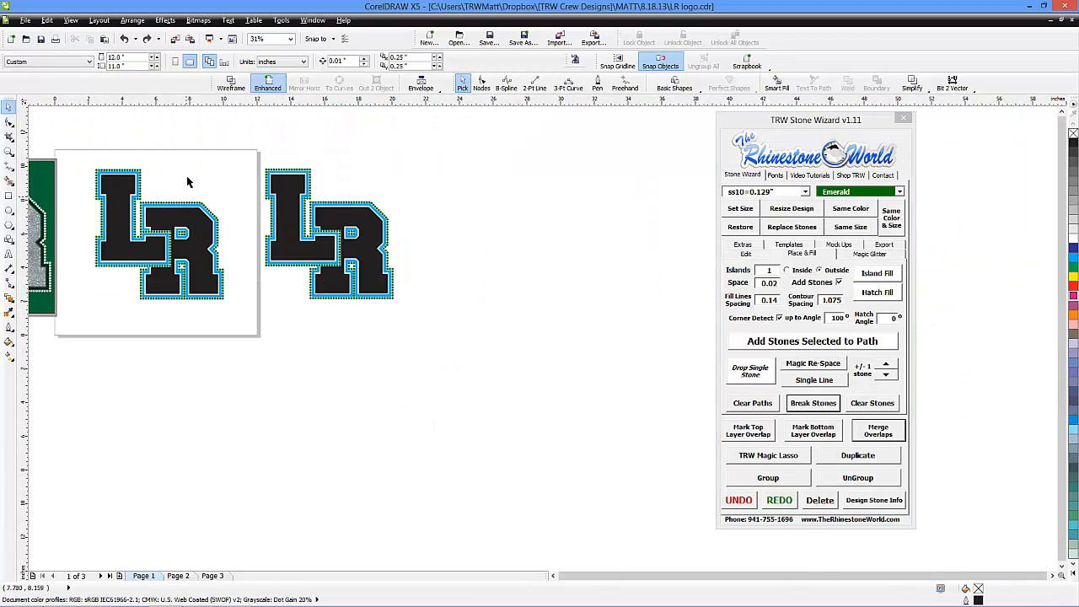
{"action": "scroll", "coordinate": [189, 182], "scroll_direction": "up", "scroll_amount": 3}
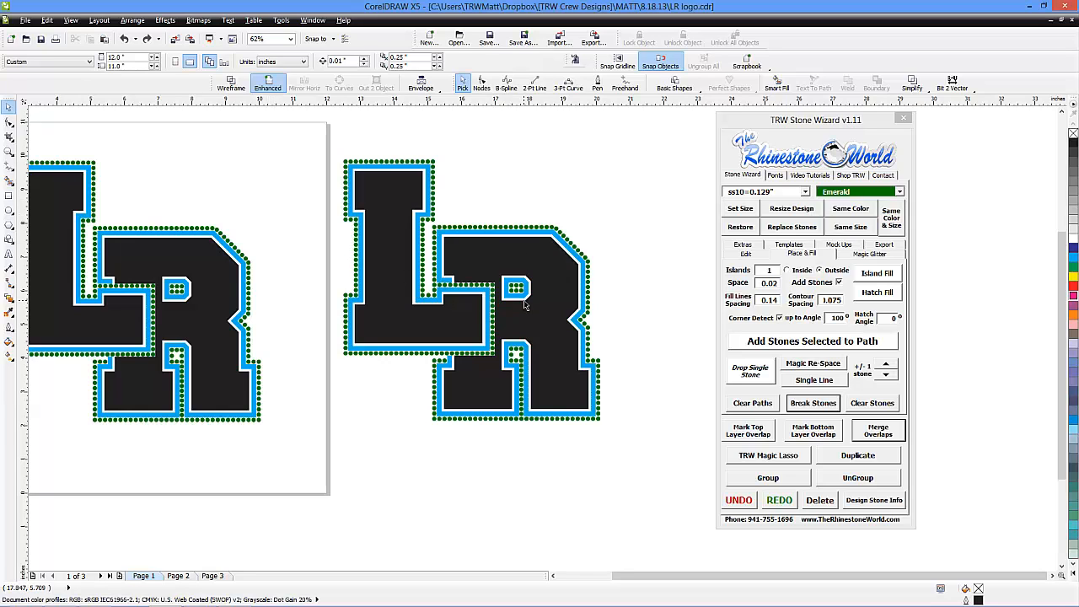
{"action": "scroll", "coordinate": [518, 305], "scroll_direction": "down", "scroll_amount": 2}
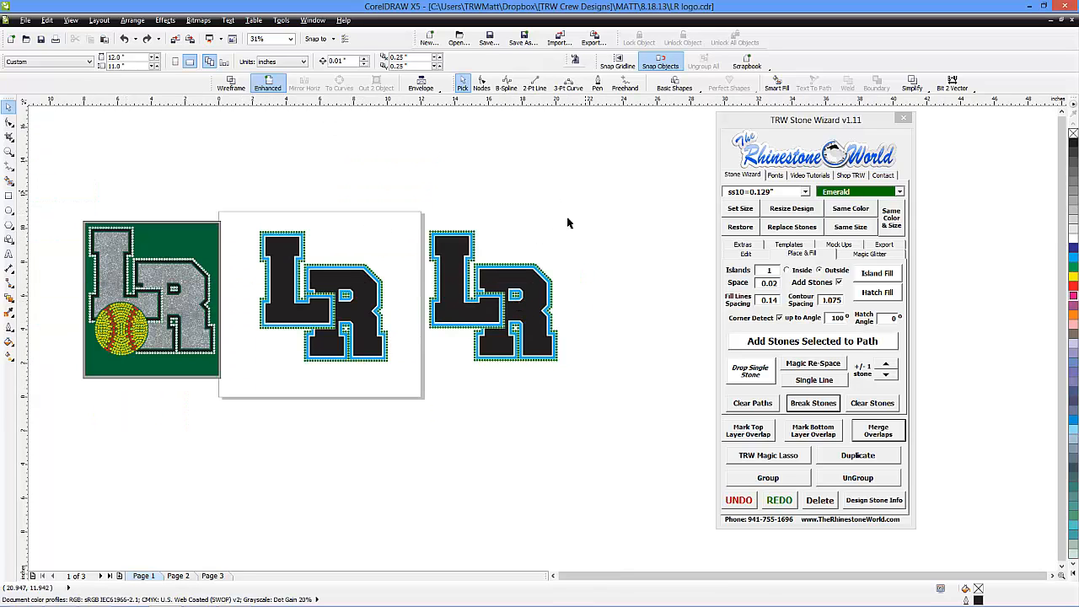
{"action": "left_click_drag", "start_coordinate": [568, 222], "coordinate": [410, 403]}
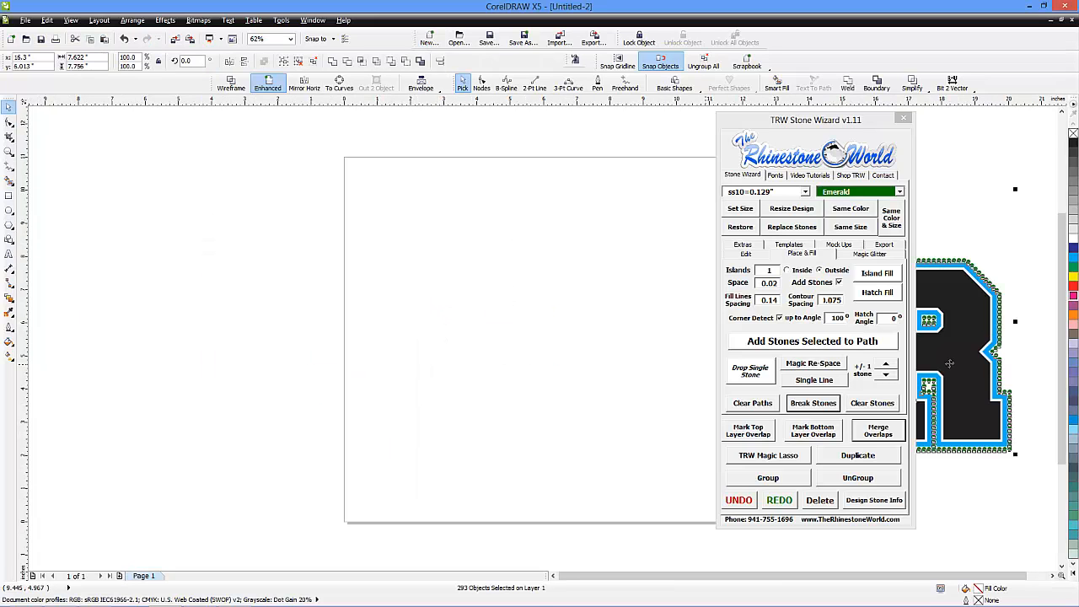
{"action": "key", "text": "ctrl+v"}
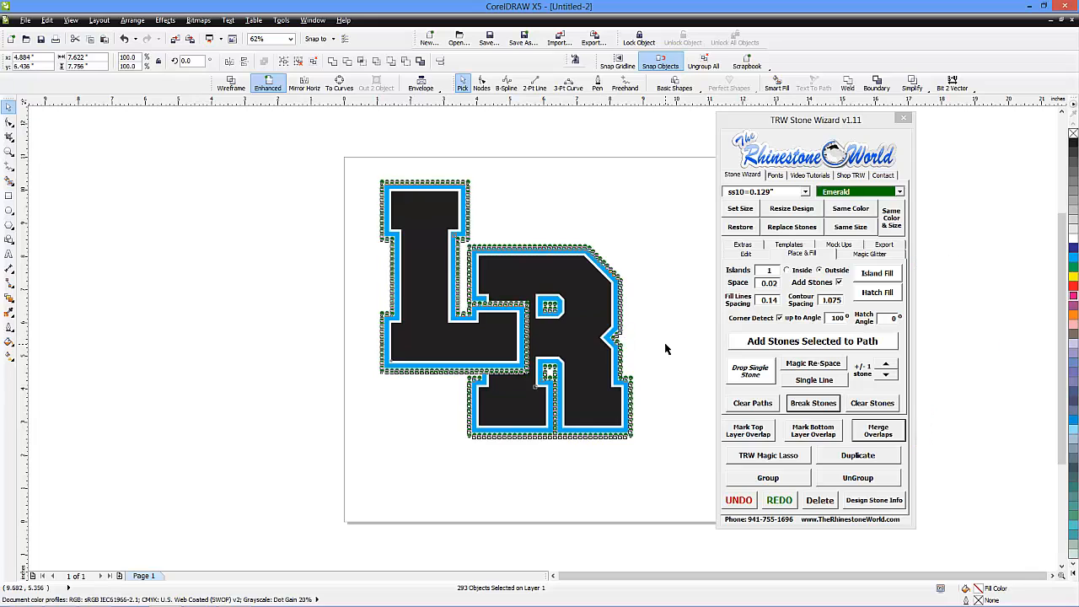
- Select all emerald stones in the pasted design by matching colour and delete them
{"action": "left_click", "coordinate": [658, 347]}
{"action": "left_click", "coordinate": [620, 334]}
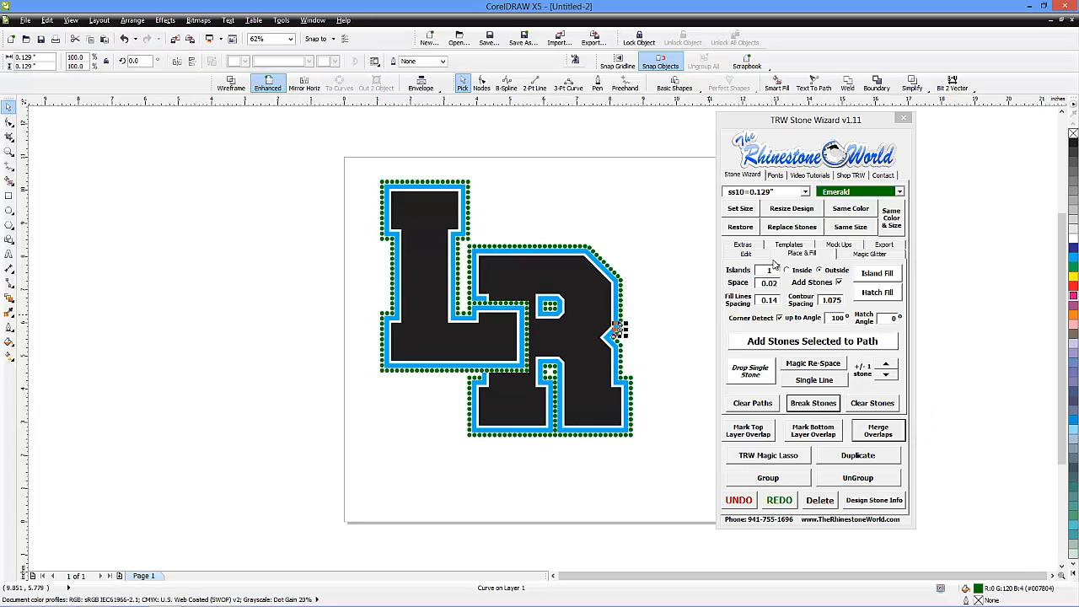
{"action": "left_click", "coordinate": [849, 211]}
{"action": "left_click_drag", "start_coordinate": [621, 302], "coordinate": [644, 292]}
{"action": "key", "text": "Delete"}
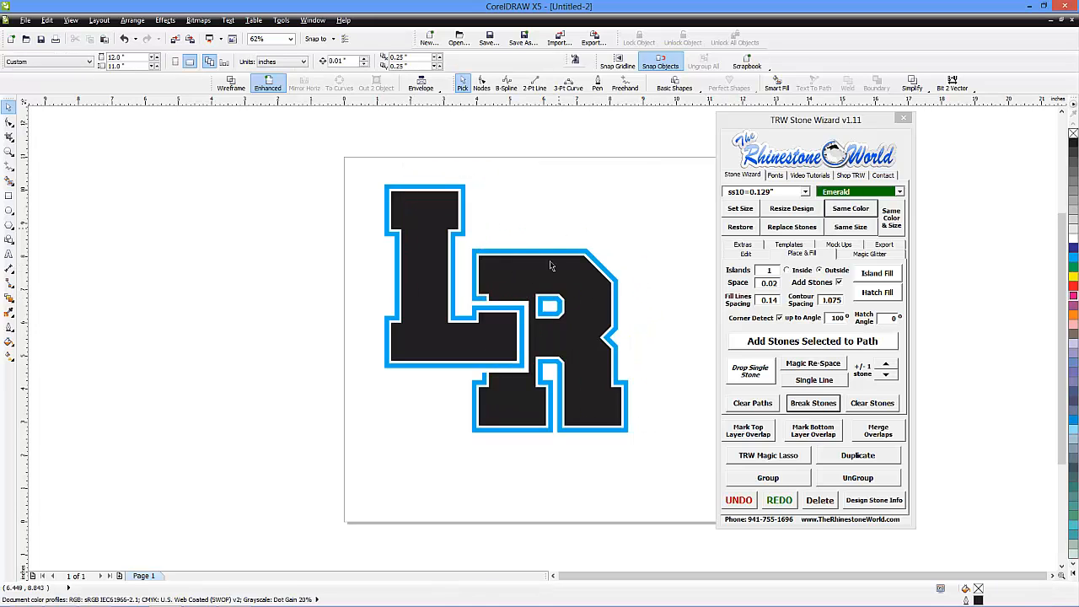
- Try the Silver glitter fill on the grouped R and its contour, and undo it
{"action": "left_click", "coordinate": [527, 287]}
{"action": "left_click", "coordinate": [876, 255]}
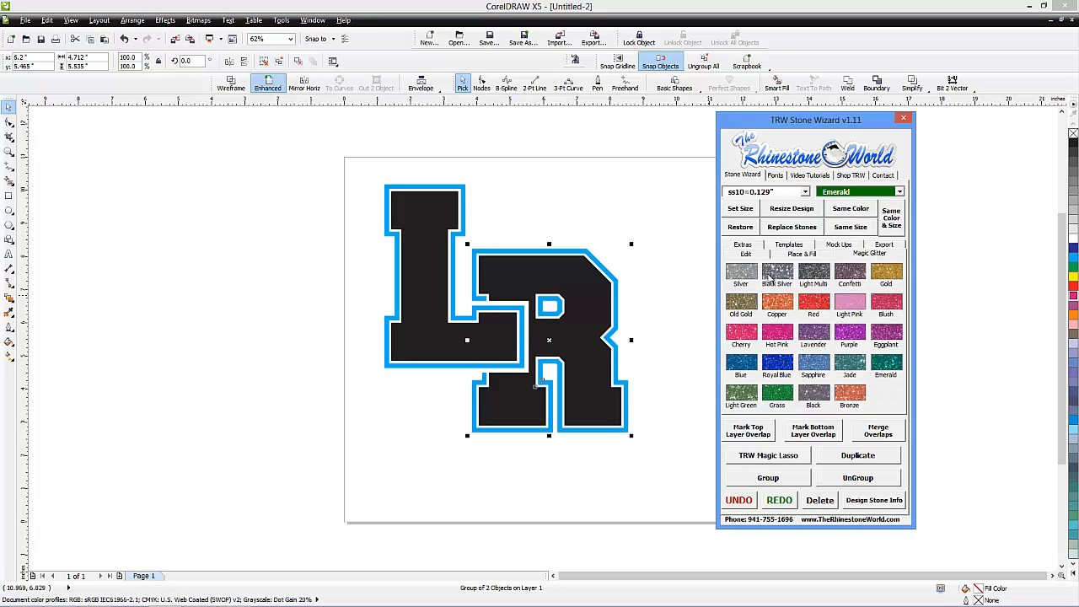
{"action": "left_click", "coordinate": [745, 278]}
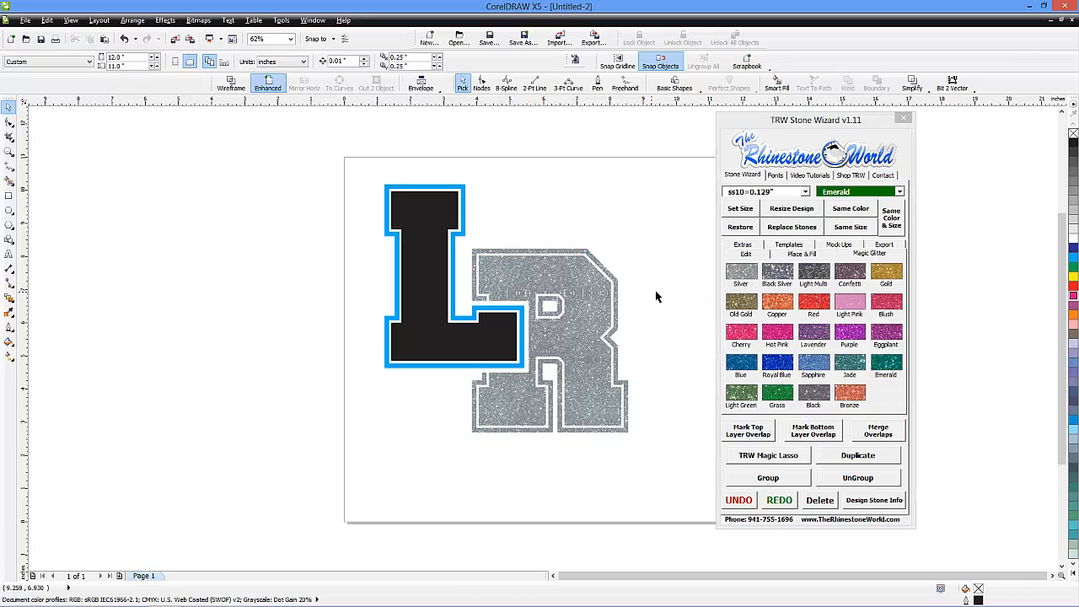
{"action": "key", "text": "ctrl+z"}
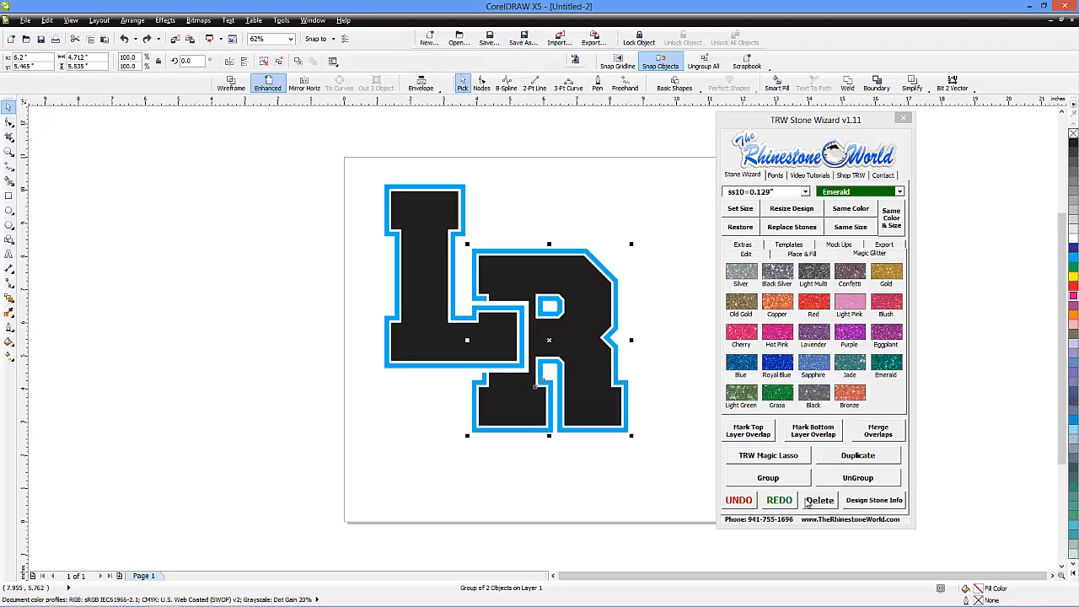
- Ungroup the R from its contour and fill the inner R and inner L with Silver glitter
{"action": "left_click", "coordinate": [856, 477]}
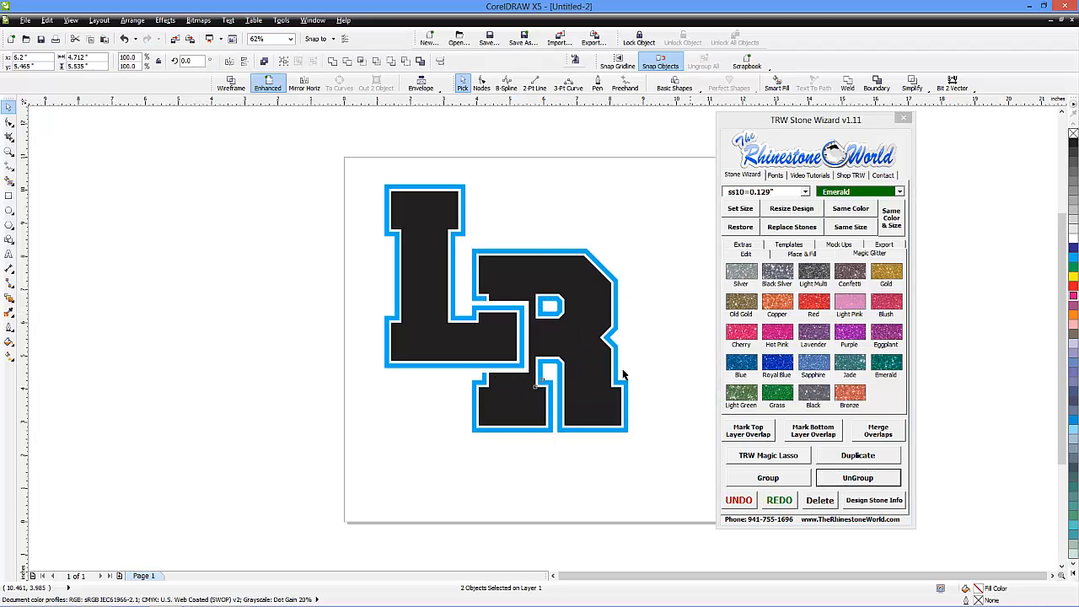
{"action": "left_click", "coordinate": [597, 365]}
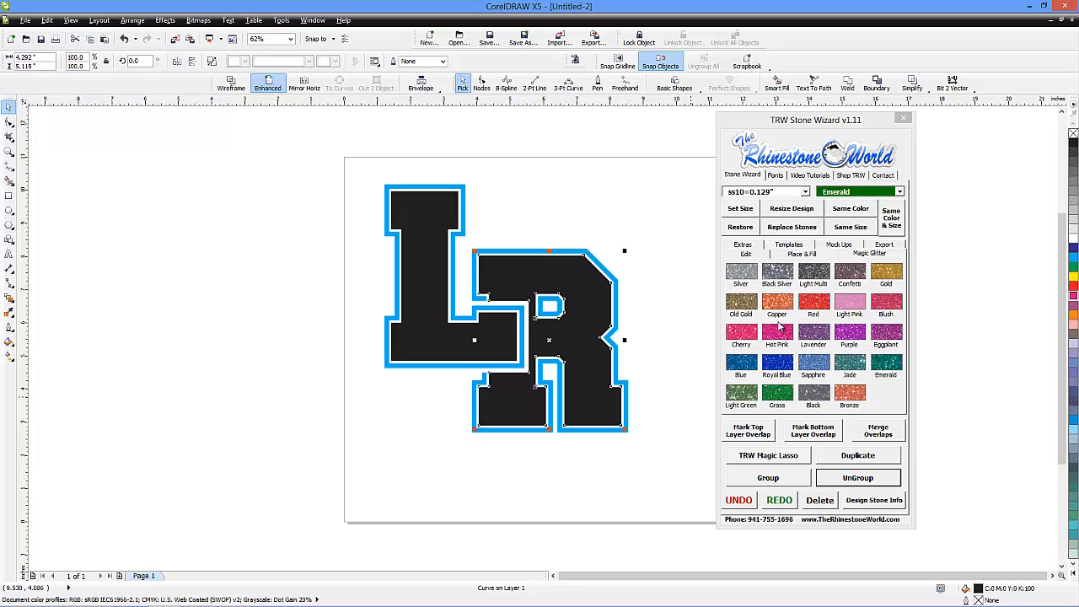
{"action": "left_click", "coordinate": [740, 272]}
{"action": "left_click", "coordinate": [466, 339]}
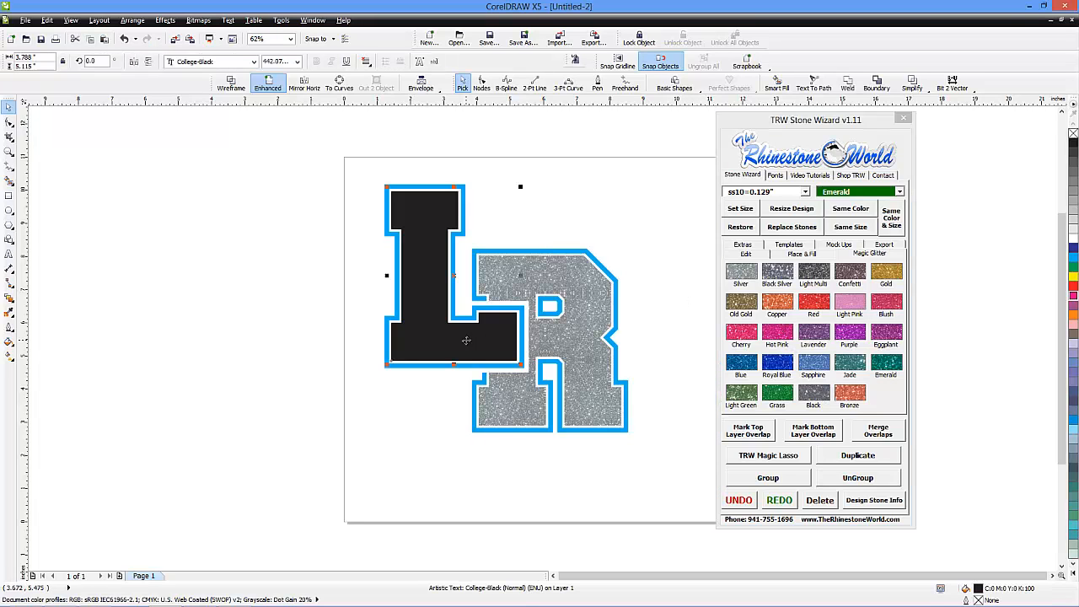
{"action": "left_click", "coordinate": [737, 277]}
- Recolour the blue outer contours of both the L and the R to black
{"action": "left_click", "coordinate": [492, 244]}
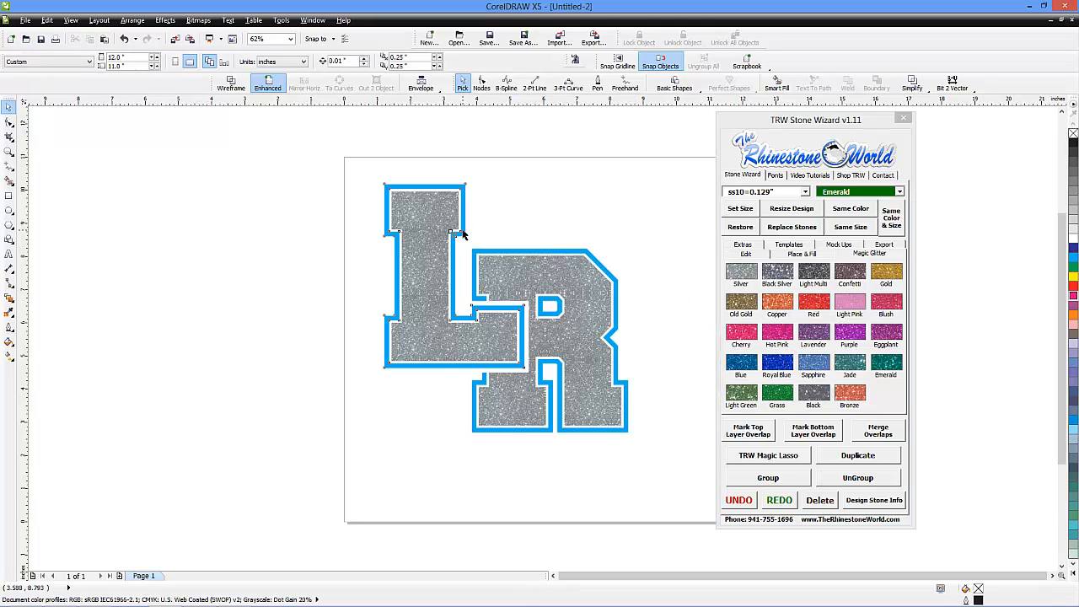
{"action": "left_click", "coordinate": [463, 235]}
{"action": "left_click", "coordinate": [546, 257], "text": "shift"}
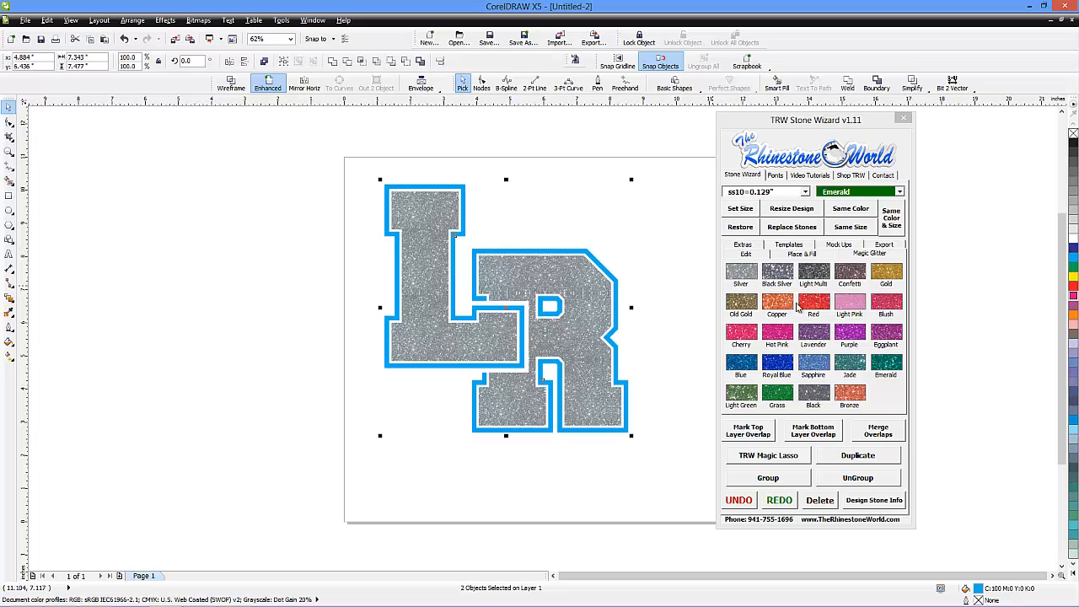
{"action": "right_click", "coordinate": [1073, 143]}
{"action": "left_click", "coordinate": [628, 343]}
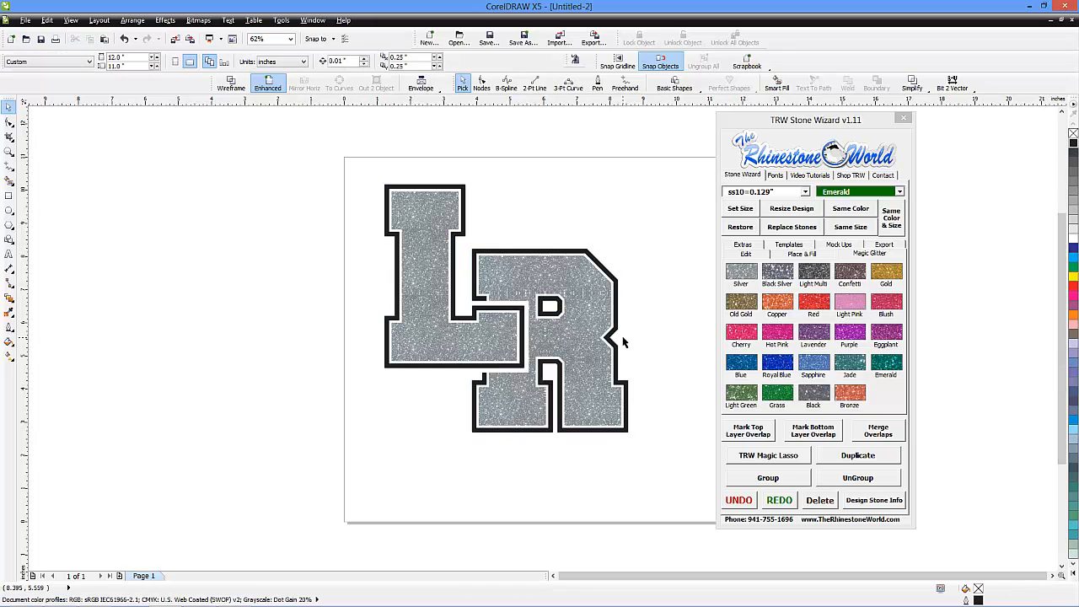
- Close the Untitled-2 document without saving its changes
{"action": "left_click", "coordinate": [1071, 22]}
{"action": "left_click", "coordinate": [558, 336]}
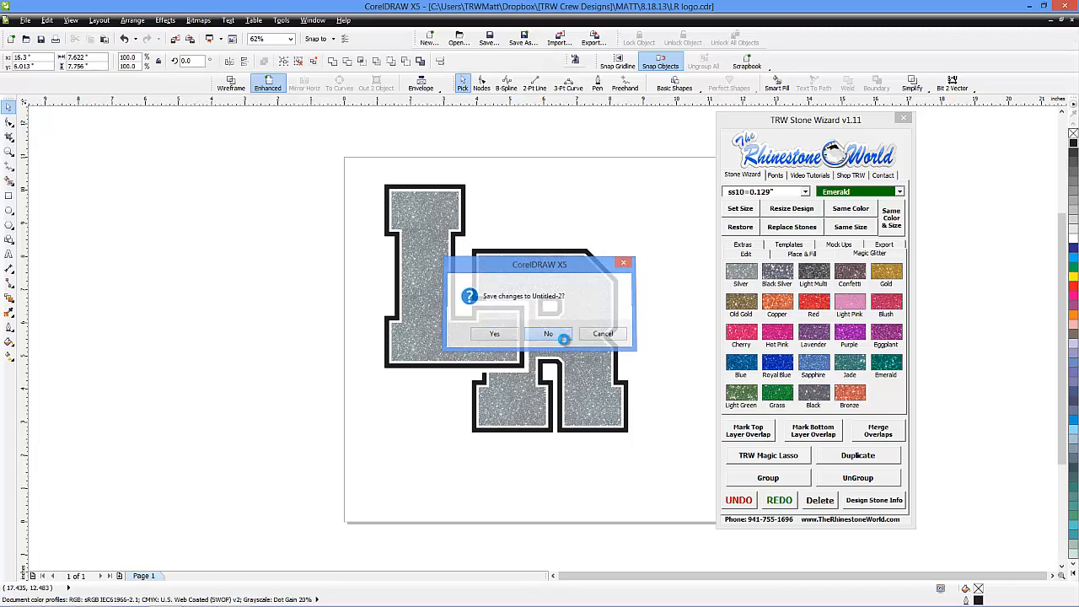
{"action": "left_click_drag", "start_coordinate": [610, 197], "coordinate": [408, 418]}
{"action": "key", "text": "Delete"}
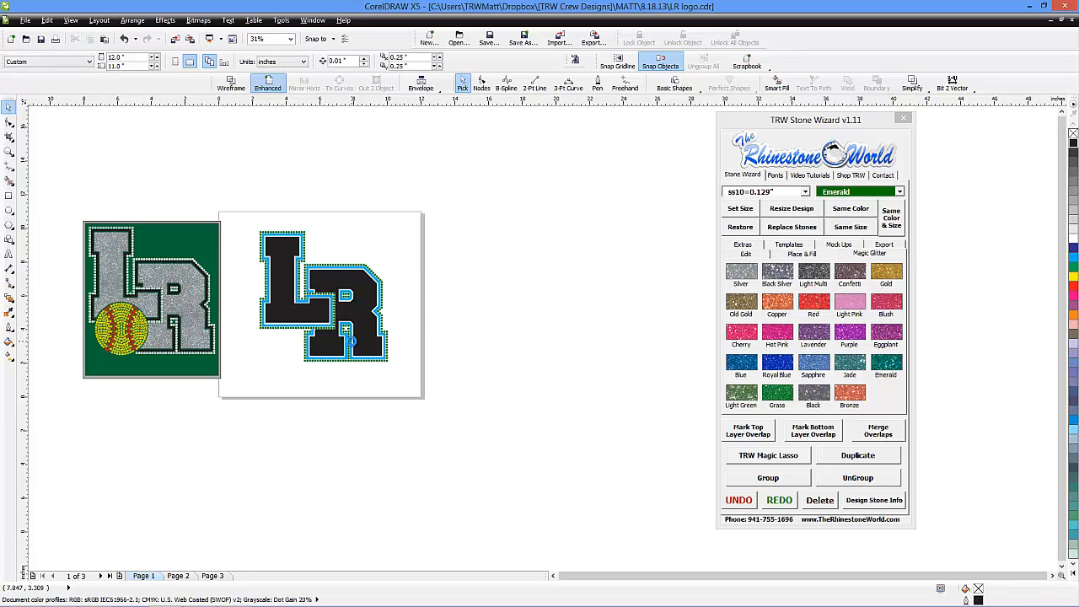
{"action": "key", "text": "ctrl+z"}
{"action": "left_click_drag", "start_coordinate": [390, 194], "coordinate": [260, 408]}
{"action": "scroll", "coordinate": [306, 374], "scroll_direction": "up", "scroll_amount": 5}
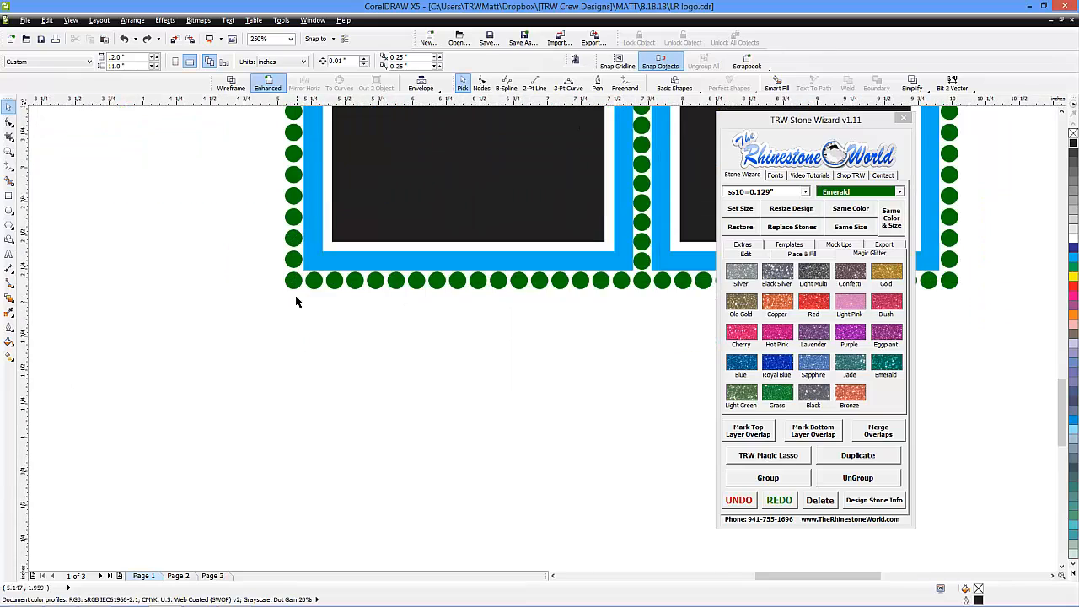
{"action": "scroll", "coordinate": [333, 392], "scroll_direction": "down", "scroll_amount": 5}
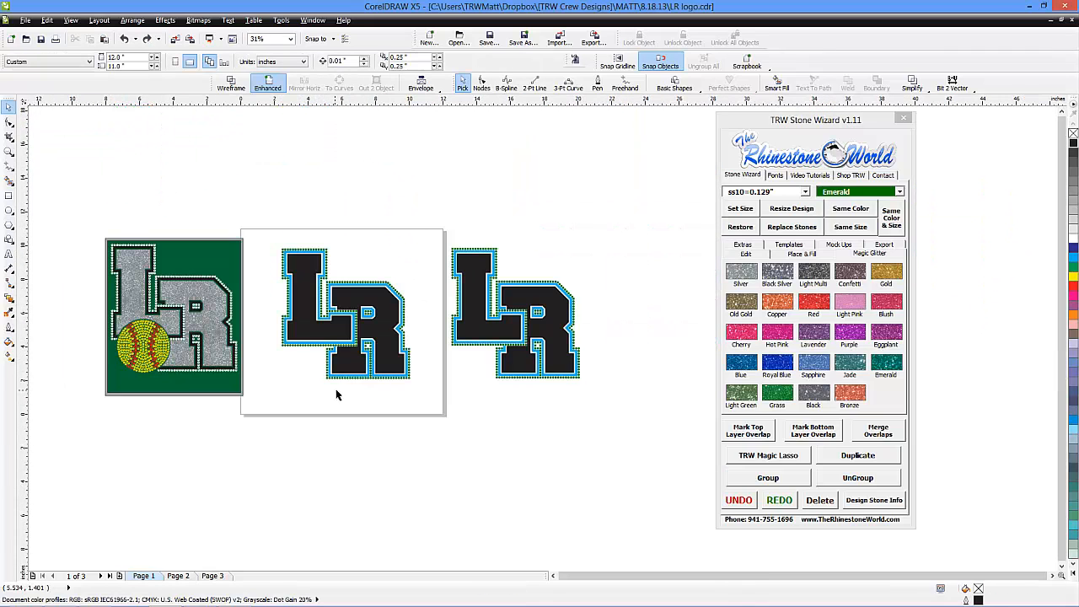
- Delete the duplicate LR design beside the page, keeping the one on the page
{"action": "left_click_drag", "start_coordinate": [615, 211], "coordinate": [440, 413]}
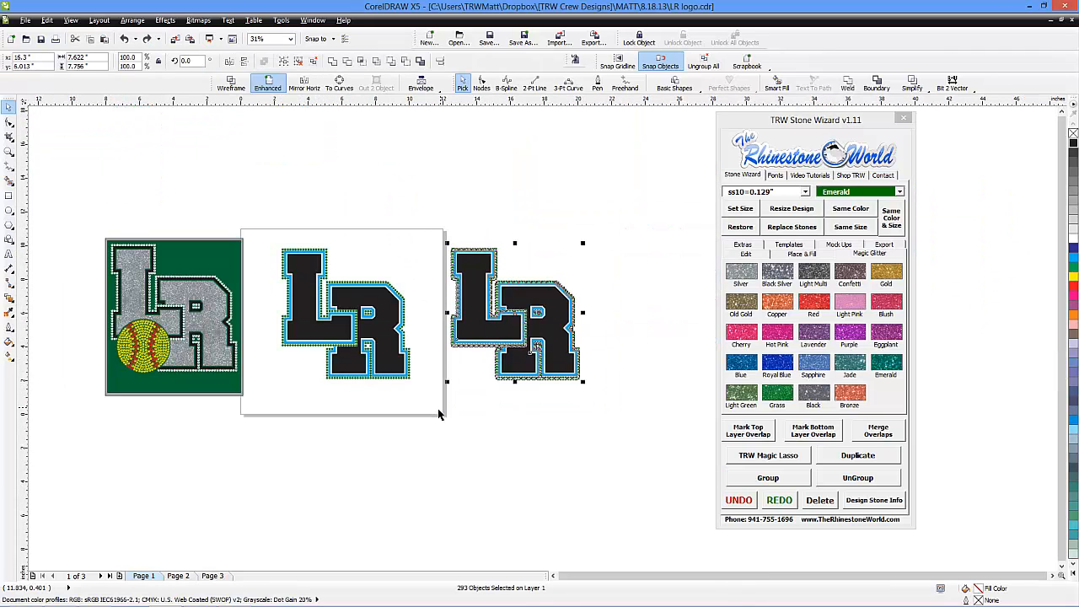
{"action": "key", "text": "Delete"}
{"action": "scroll", "coordinate": [300, 307], "scroll_direction": "up", "scroll_amount": 1}
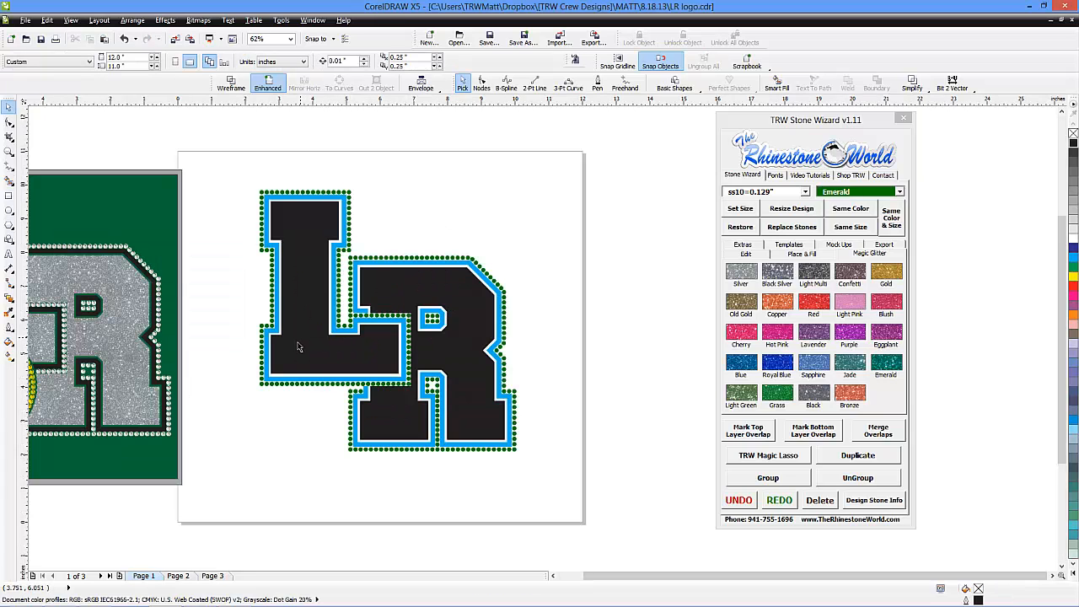
- Ungroup the L and R artwork and fill the inner black L and inner black R with Silver glitter
{"action": "scroll", "coordinate": [297, 344], "scroll_direction": "down", "scroll_amount": 1}
{"action": "scroll", "coordinate": [135, 368], "scroll_direction": "up", "scroll_amount": 1}
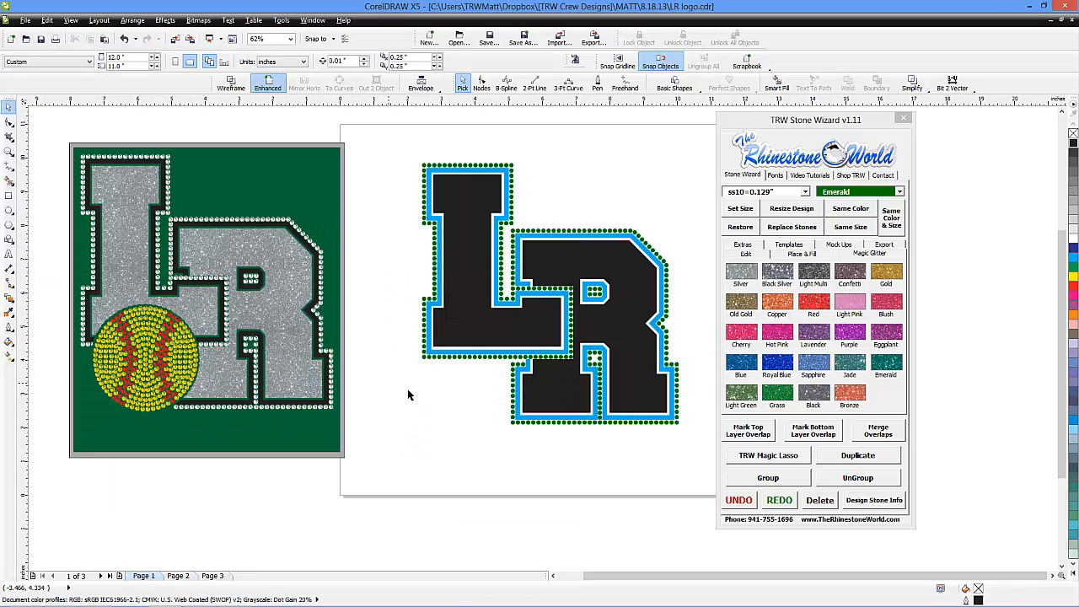
{"action": "left_click", "coordinate": [470, 341]}
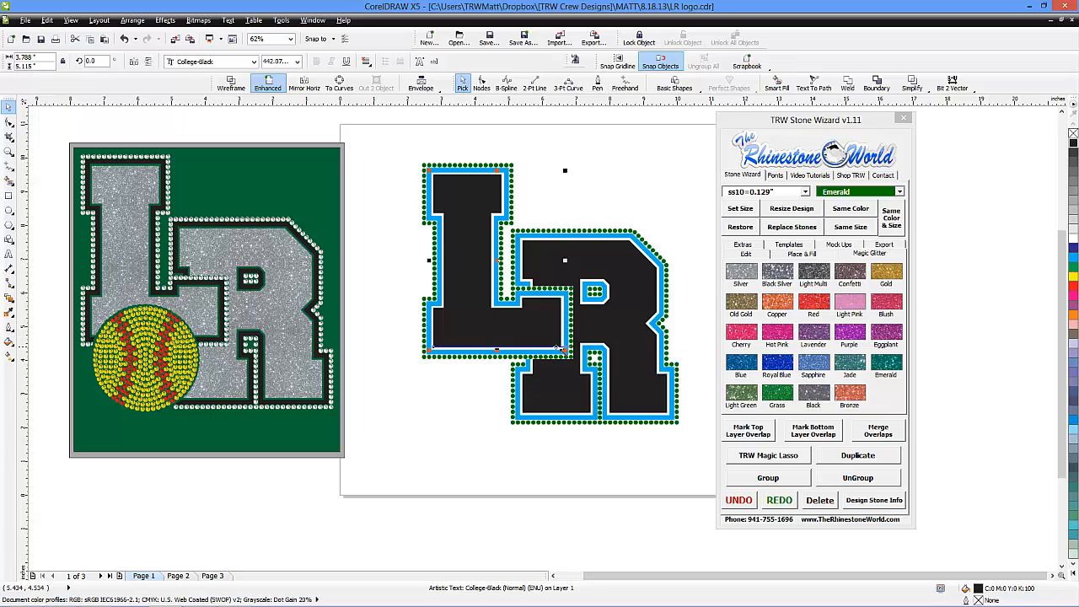
{"action": "left_click", "coordinate": [857, 477]}
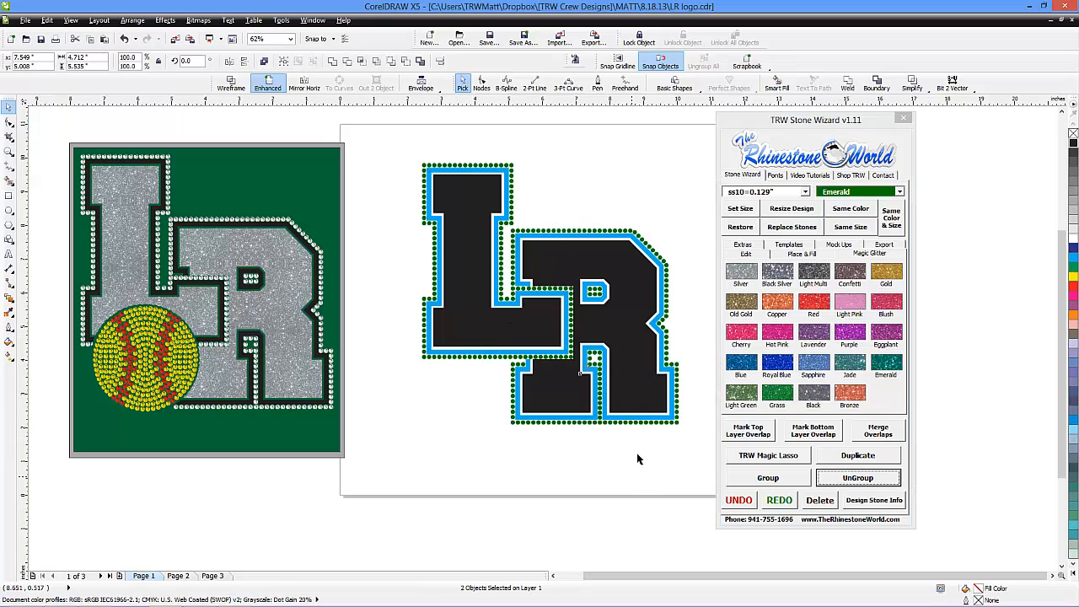
{"action": "left_click", "coordinate": [642, 399]}
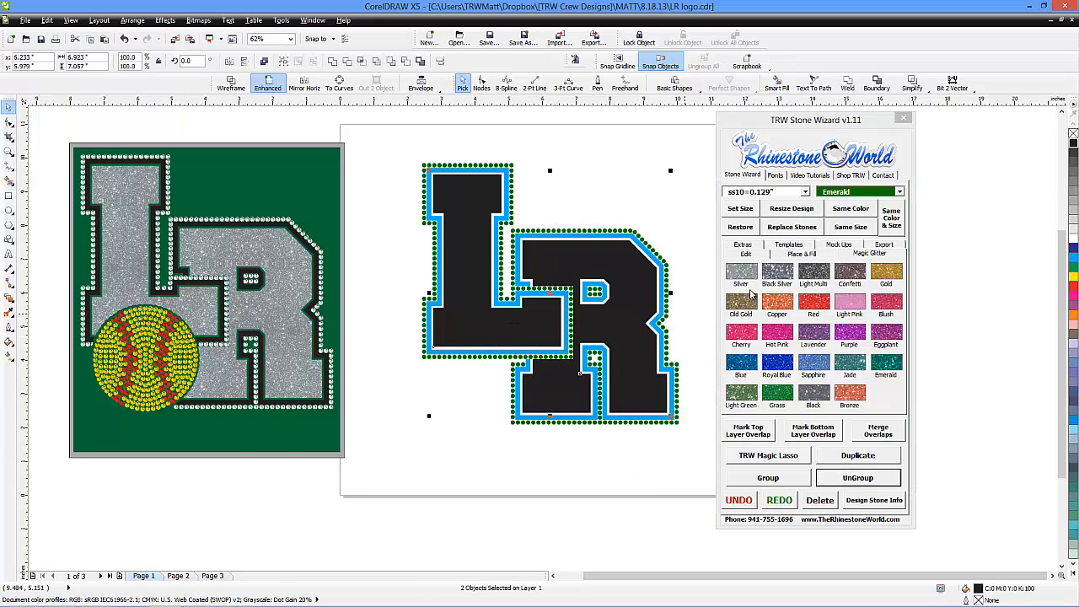
{"action": "left_click", "coordinate": [742, 273]}
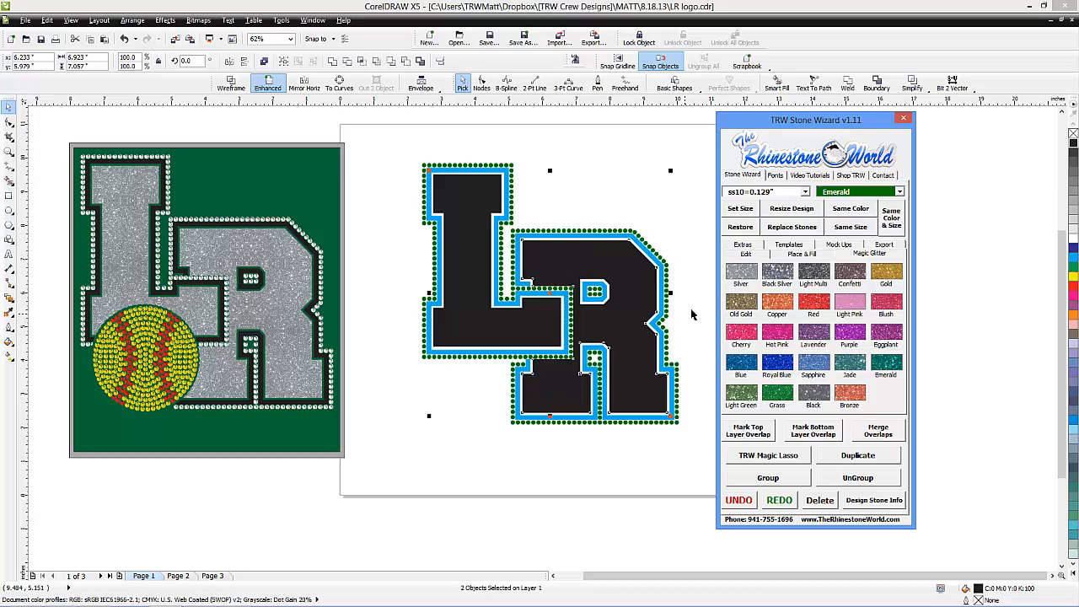
- Recolour the blue contours around the silver L and R to black
{"action": "left_click", "coordinate": [595, 418]}
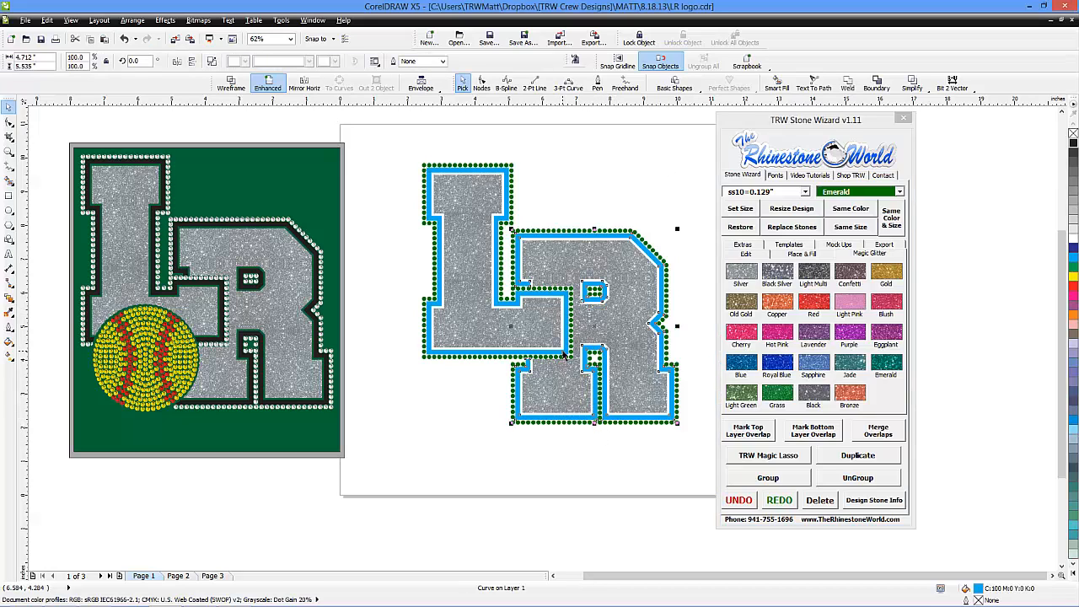
{"action": "left_click", "coordinate": [544, 349], "text": "shift"}
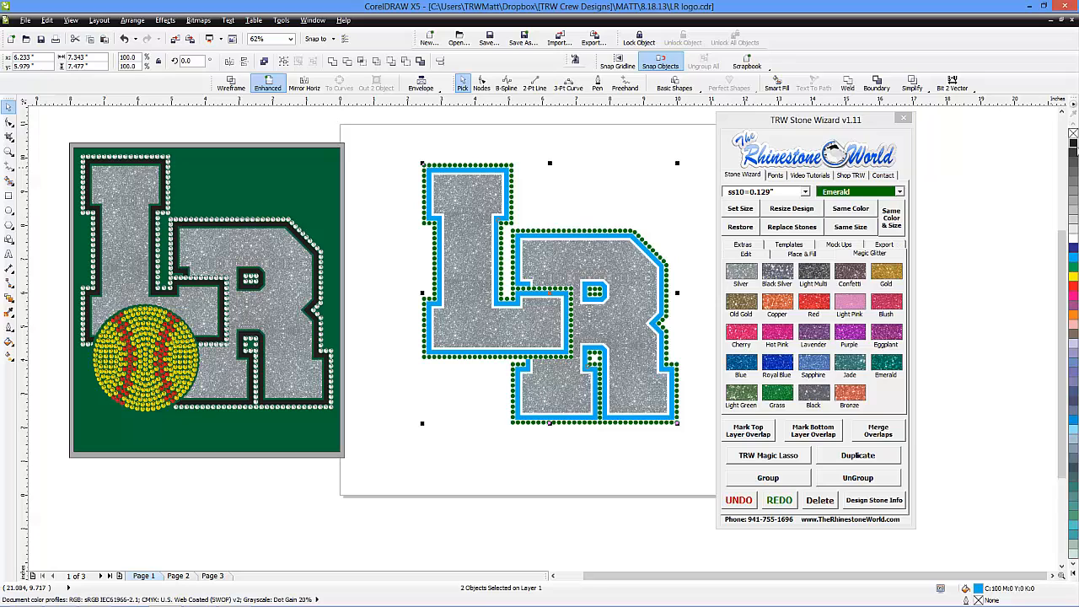
{"action": "right_click", "coordinate": [1073, 143]}
{"action": "left_click", "coordinate": [674, 234]}
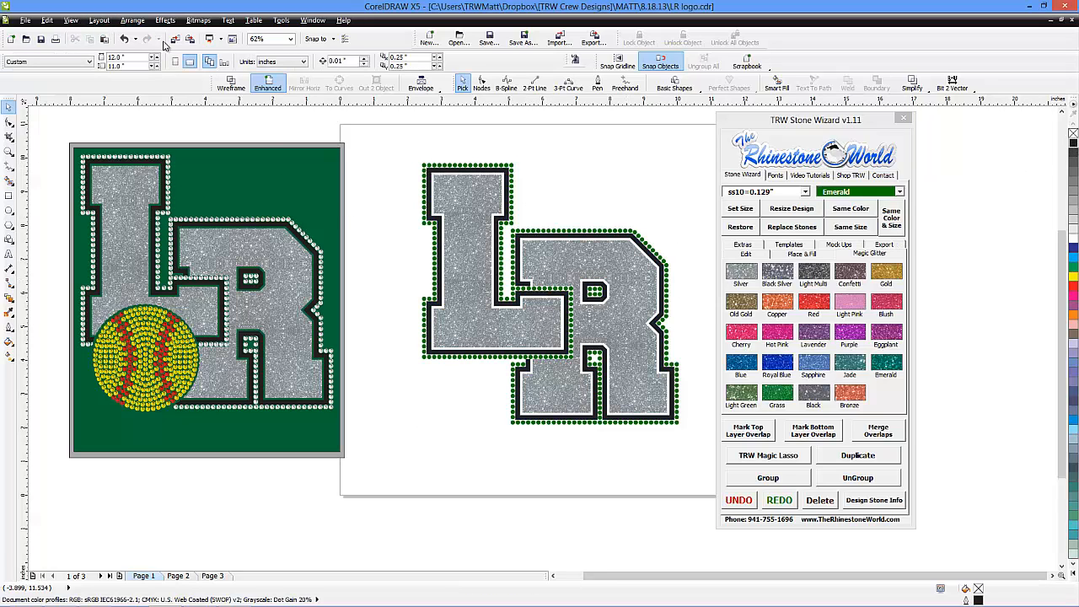
- Set the page background to solid green
{"action": "left_click", "coordinate": [99, 20]}
{"action": "left_click", "coordinate": [114, 135]}
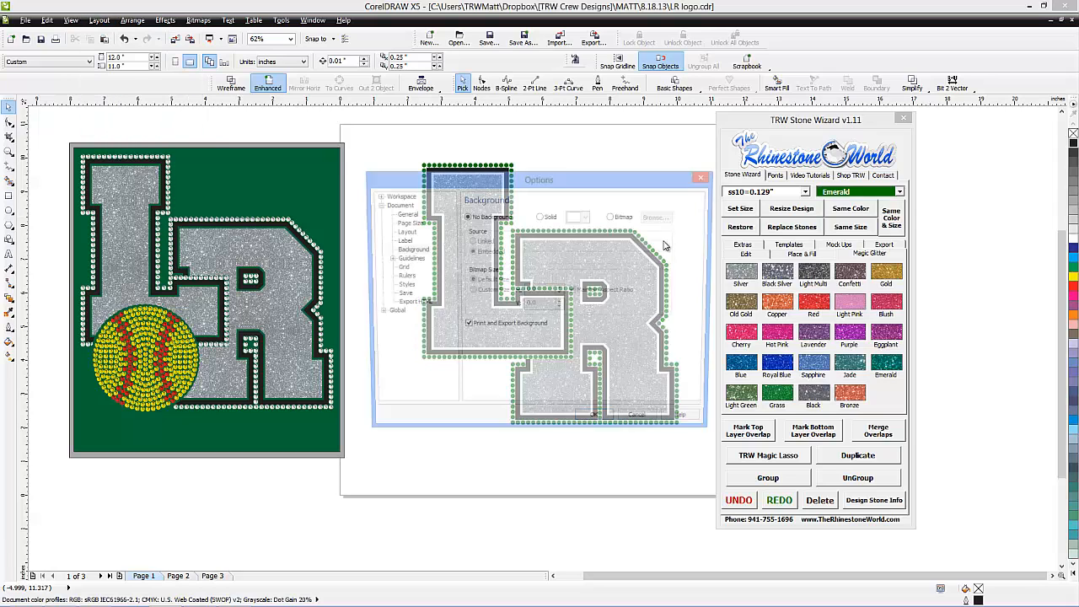
{"action": "left_click", "coordinate": [541, 217]}
{"action": "left_click", "coordinate": [583, 217]}
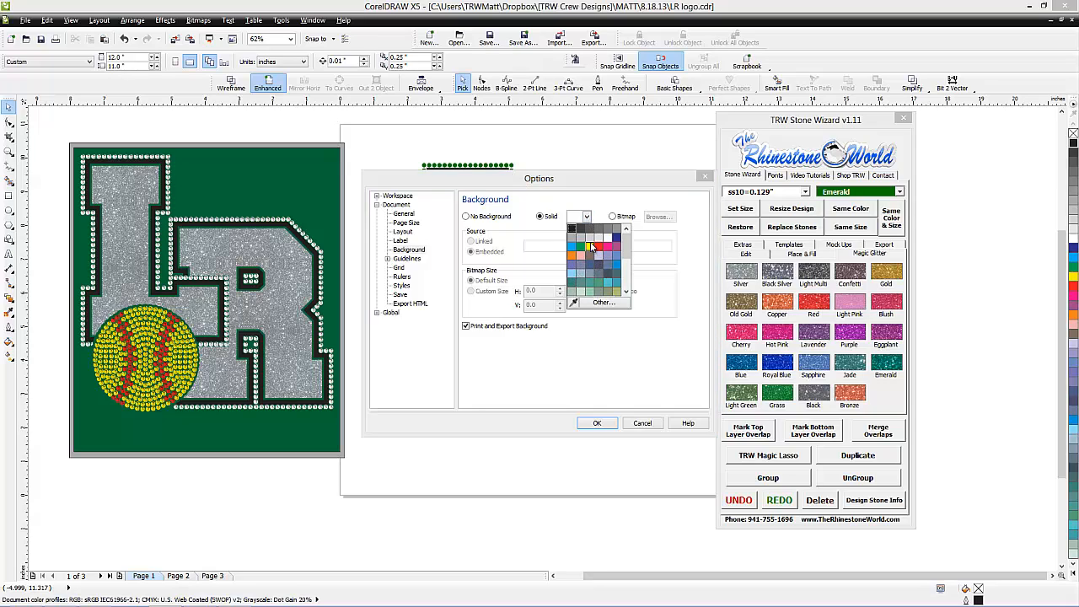
{"action": "left_click", "coordinate": [594, 263]}
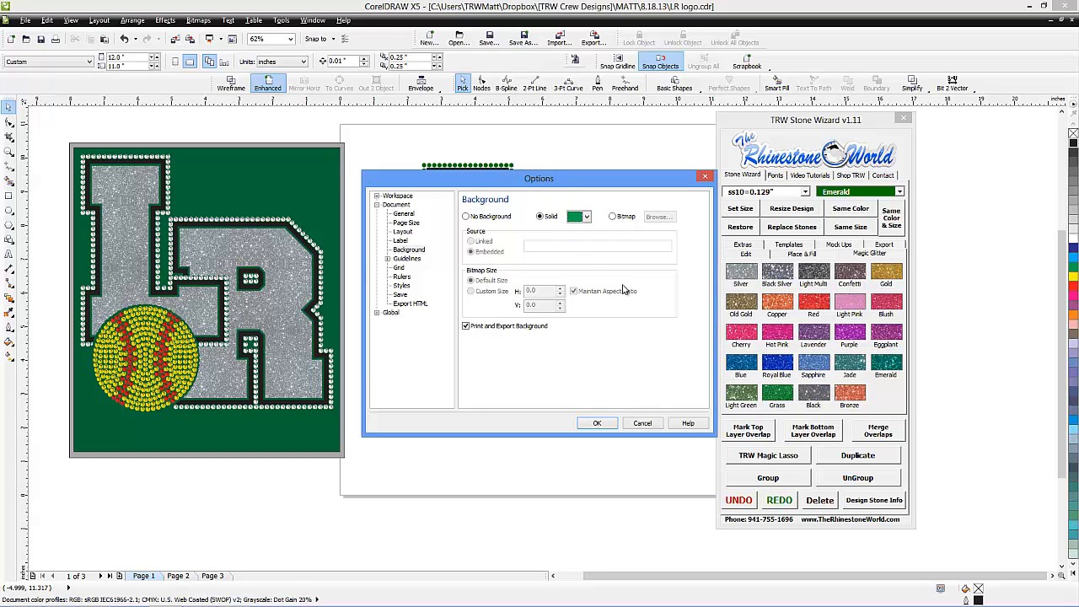
{"action": "left_click", "coordinate": [597, 423]}
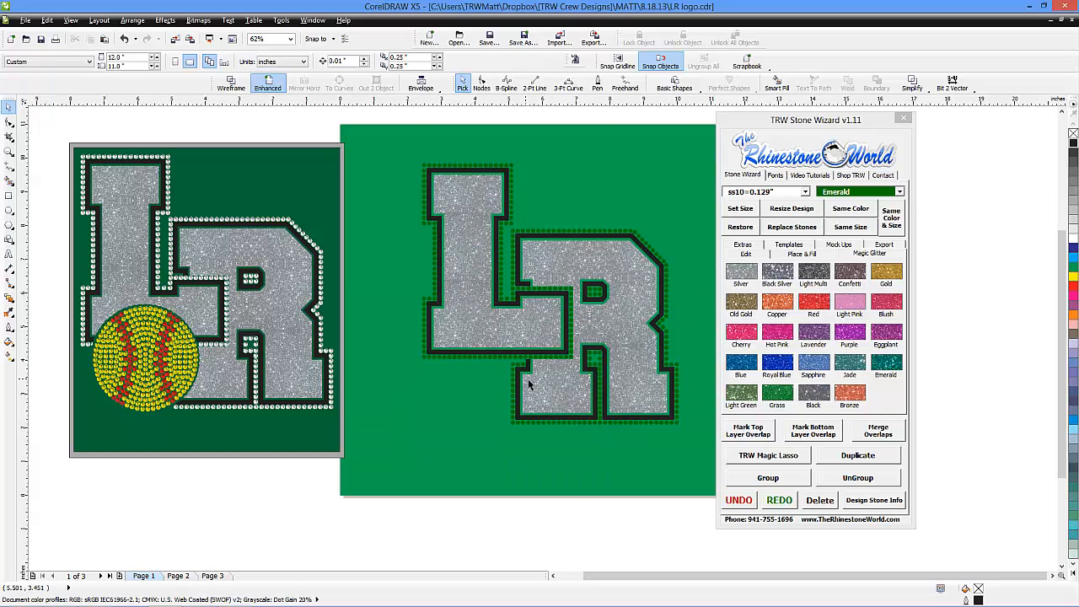
- Select all the Emerald stones outlining the letters by colour and change them to Crystal
{"action": "left_click", "coordinate": [537, 423]}
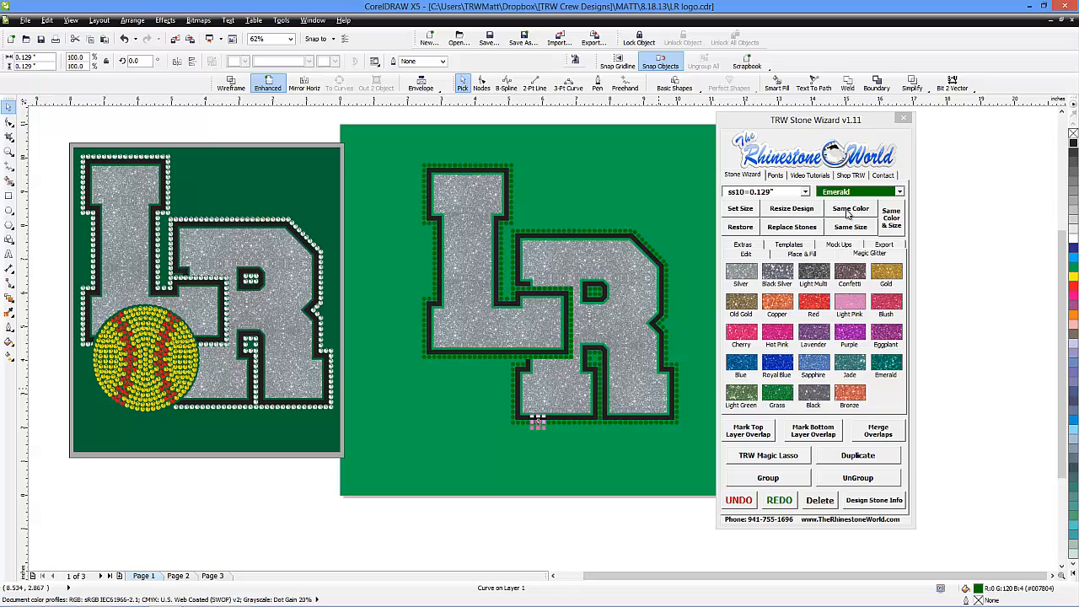
{"action": "left_click", "coordinate": [849, 210]}
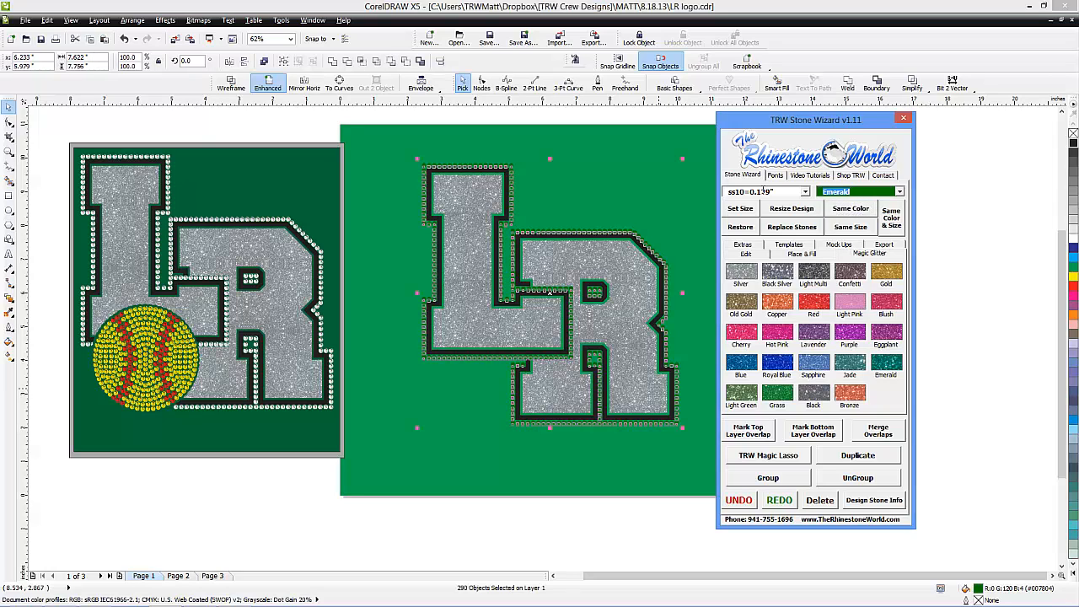
{"action": "type", "text": "c"}
{"action": "left_click", "coordinate": [697, 295]}
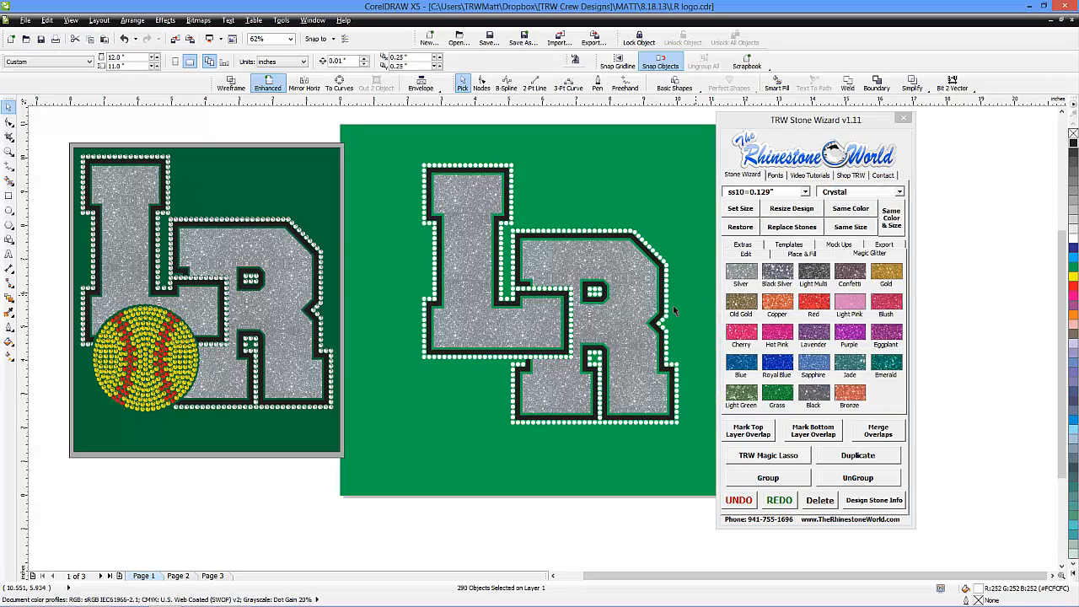
{"action": "key", "text": "Escape"}
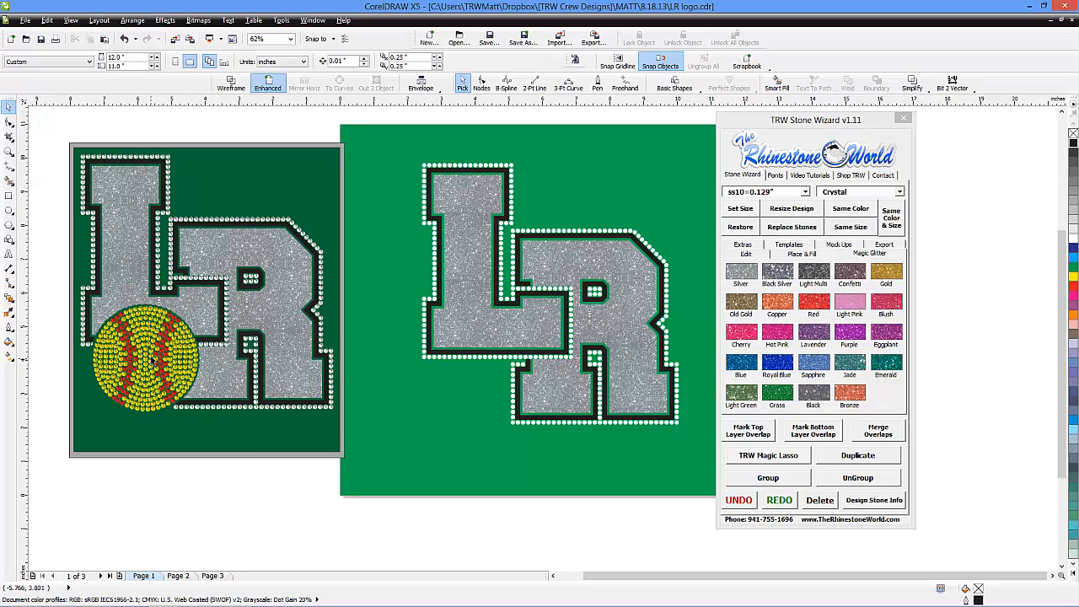
- Copy the rhinestone softball from Page 3 and paste it onto Page 1
{"action": "left_click", "coordinate": [213, 575]}
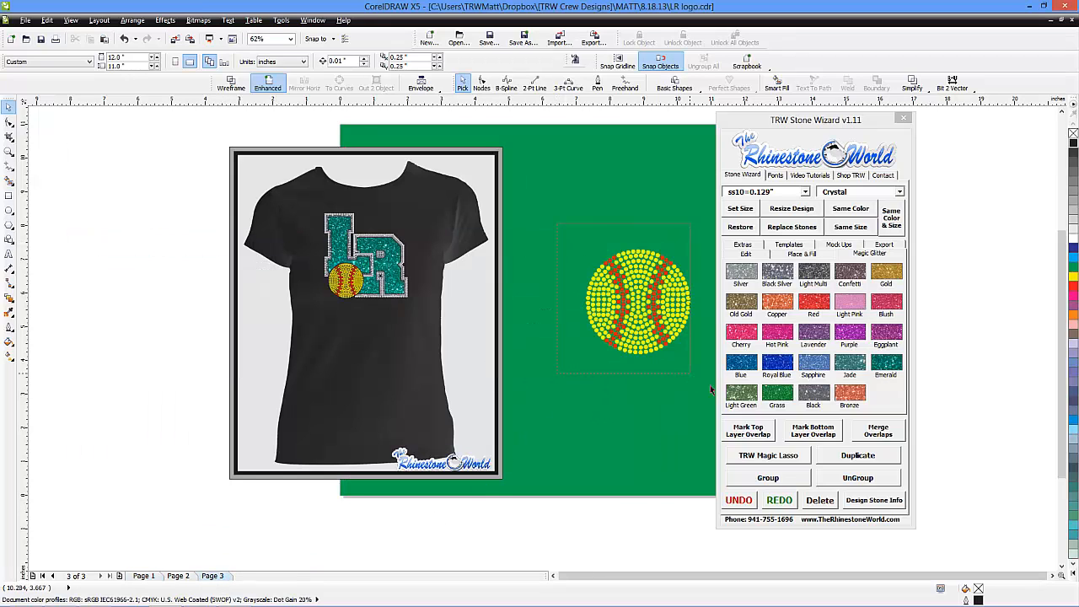
{"action": "left_click_drag", "start_coordinate": [710, 390], "coordinate": [710, 389]}
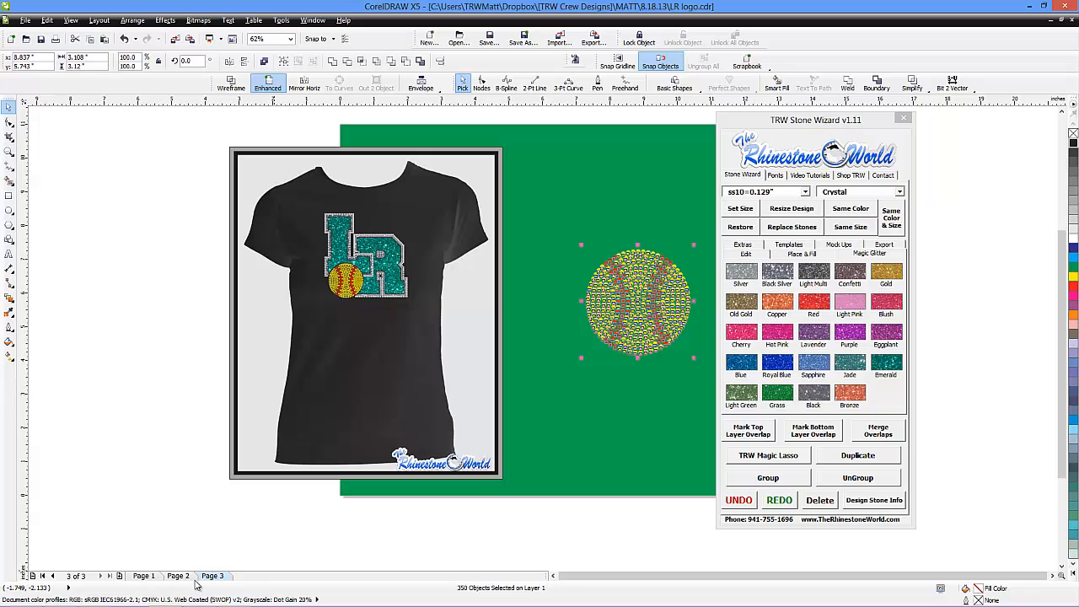
{"action": "left_click", "coordinate": [156, 577]}
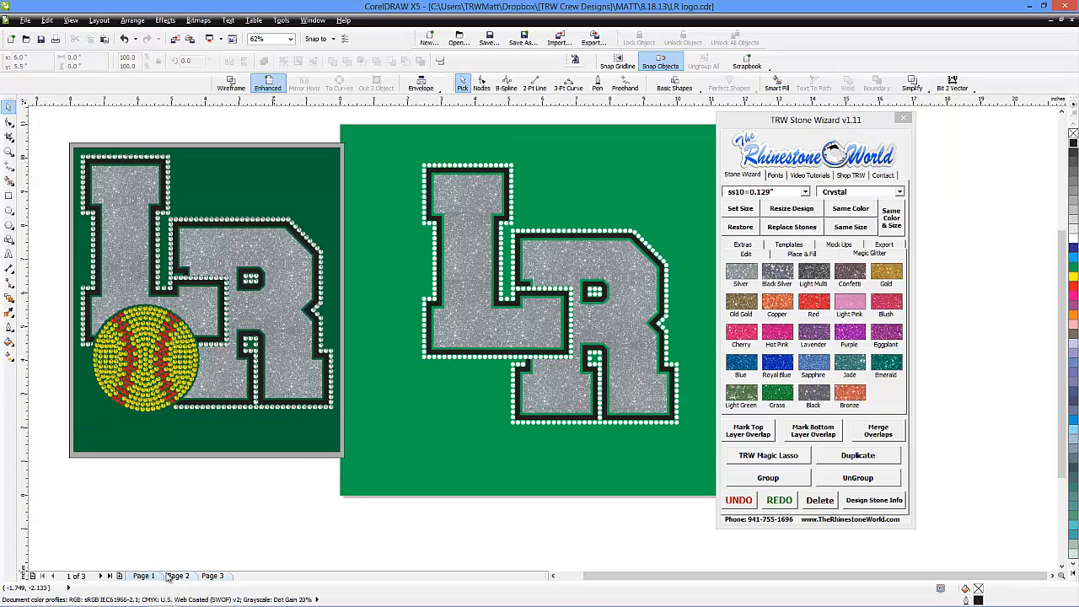
{"action": "left_click", "coordinate": [274, 522]}
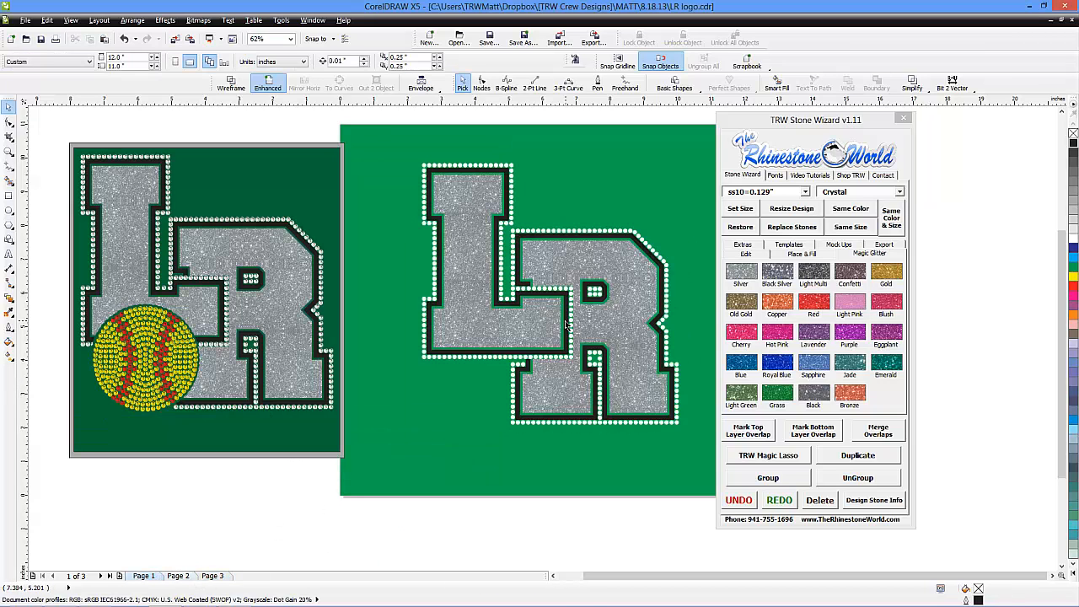
{"action": "key", "text": "ctrl+v"}
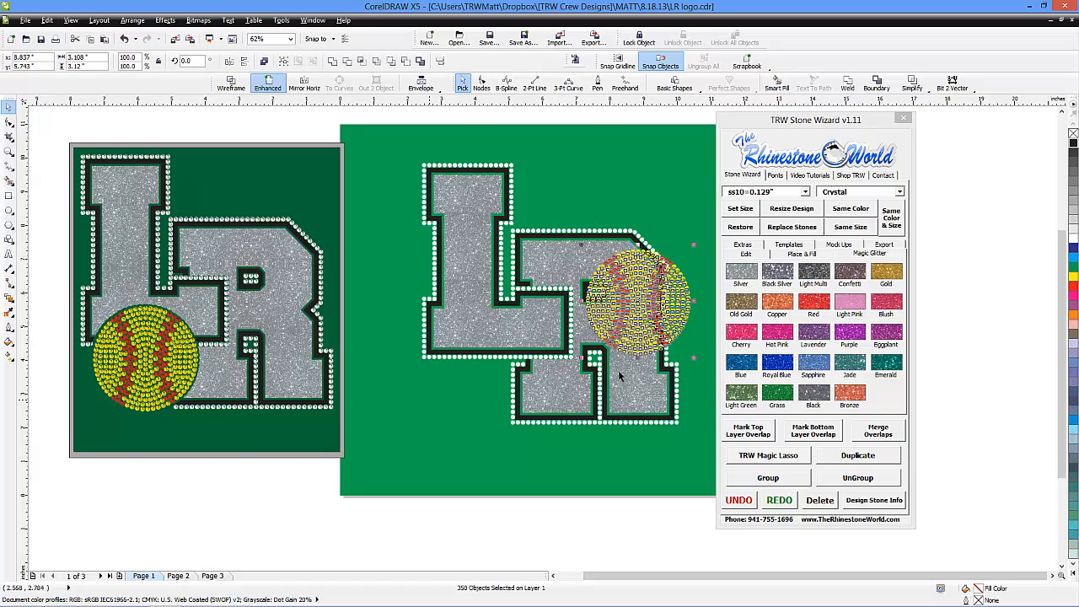
- Try the pasted softball over the L's lower-left corner and examine how its stones overlap the lettering
{"action": "left_click_drag", "start_coordinate": [668, 324], "coordinate": [512, 401]}
{"action": "scroll", "coordinate": [510, 399], "scroll_direction": "up", "scroll_amount": 4}
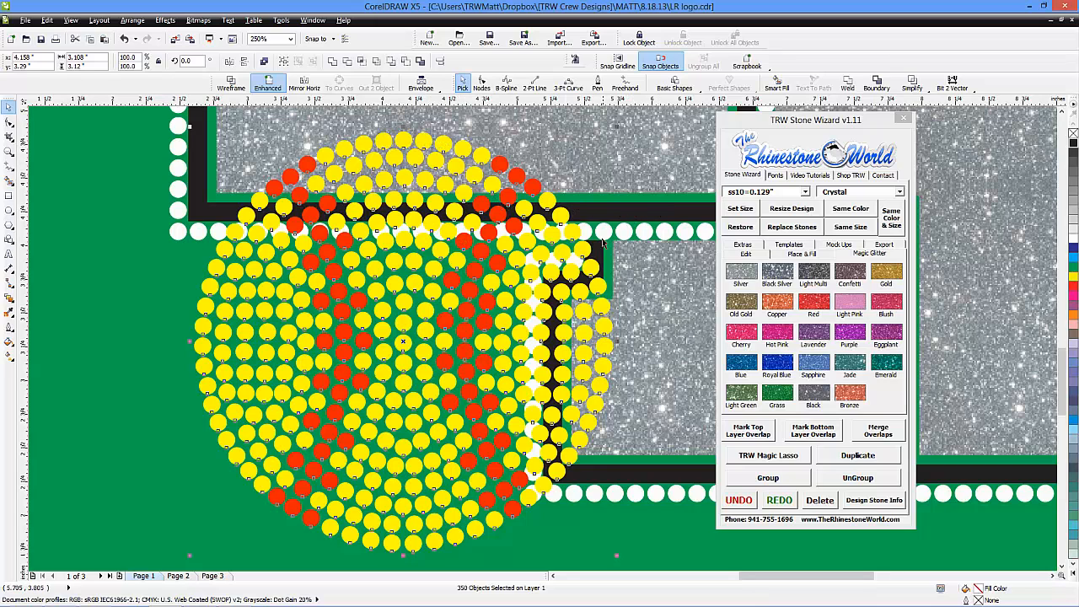
{"action": "scroll", "coordinate": [440, 306], "scroll_direction": "down", "scroll_amount": 3}
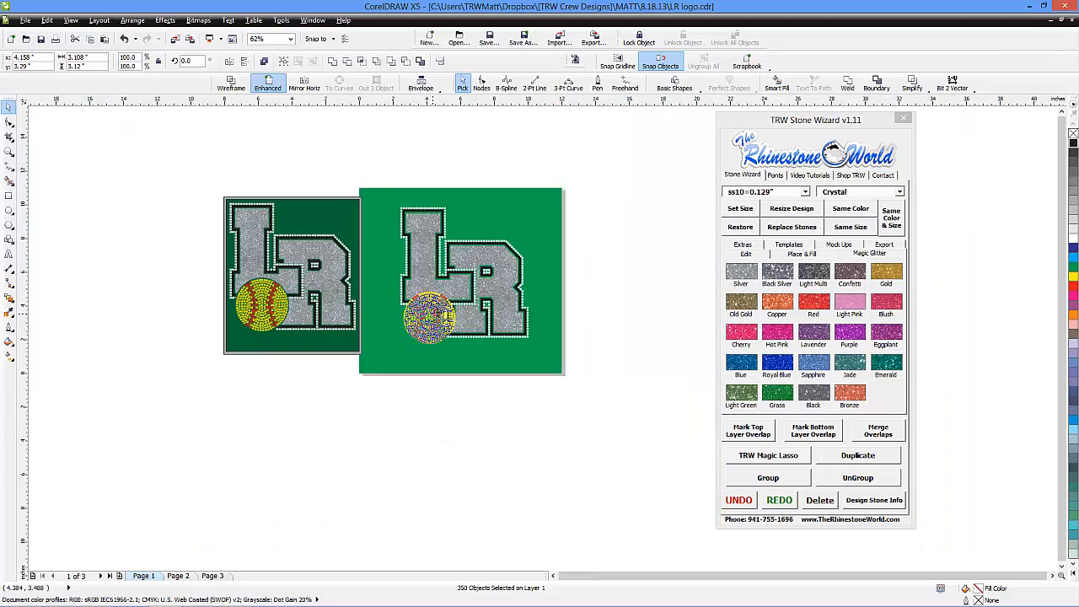
{"action": "scroll", "coordinate": [453, 313], "scroll_direction": "up", "scroll_amount": 1}
- Move the softball onto the empty area just below the green page
{"action": "left_click_drag", "start_coordinate": [454, 313], "coordinate": [488, 488]}
{"action": "scroll", "coordinate": [473, 480], "scroll_direction": "down", "scroll_amount": 2}
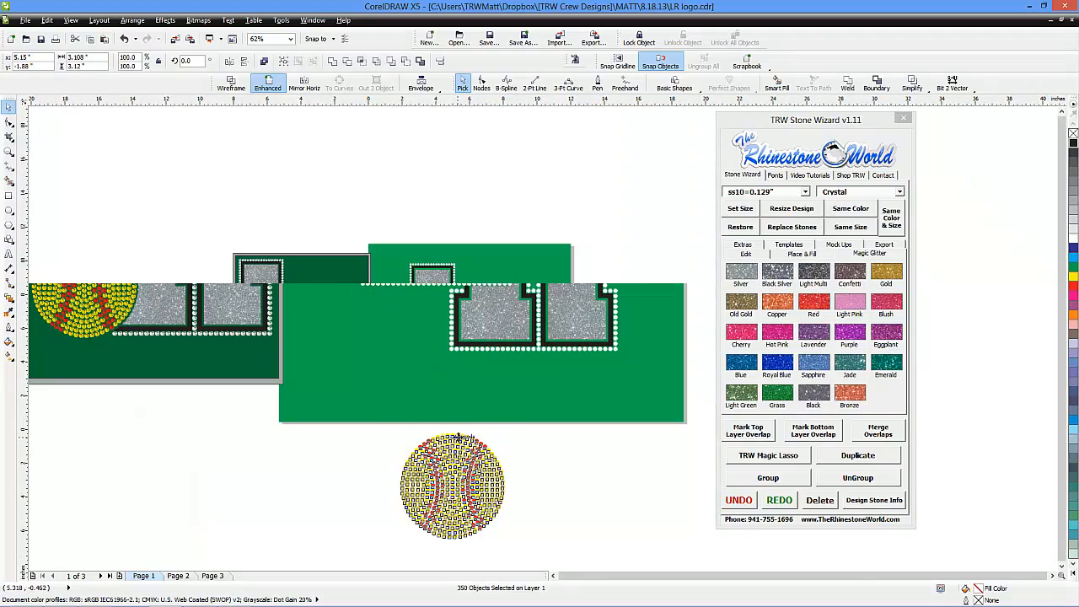
{"action": "scroll", "coordinate": [461, 471], "scroll_direction": "up", "scroll_amount": 2}
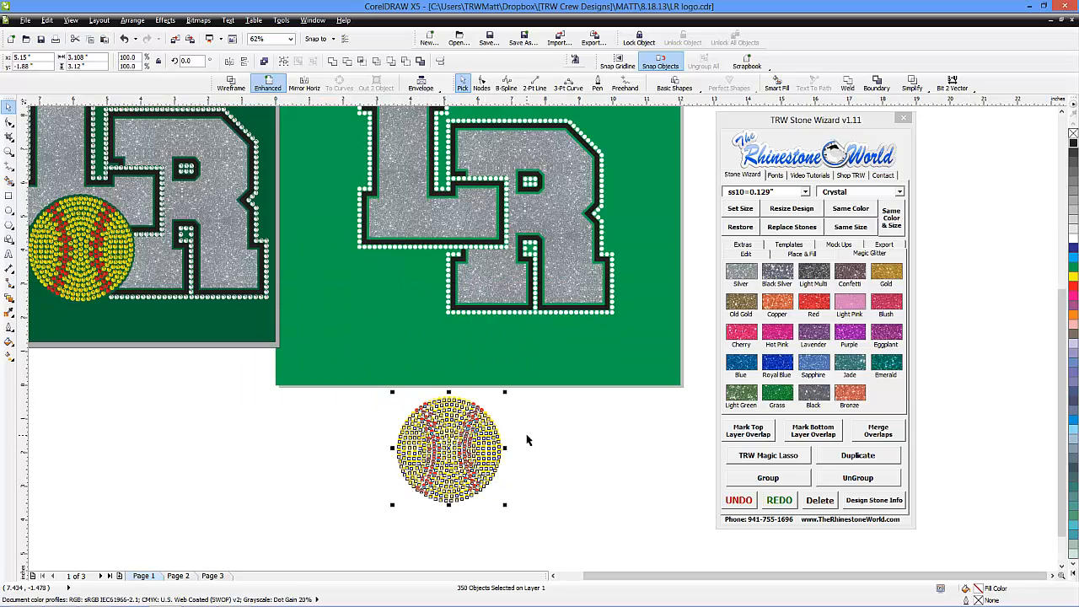
{"action": "left_click", "coordinate": [537, 459]}
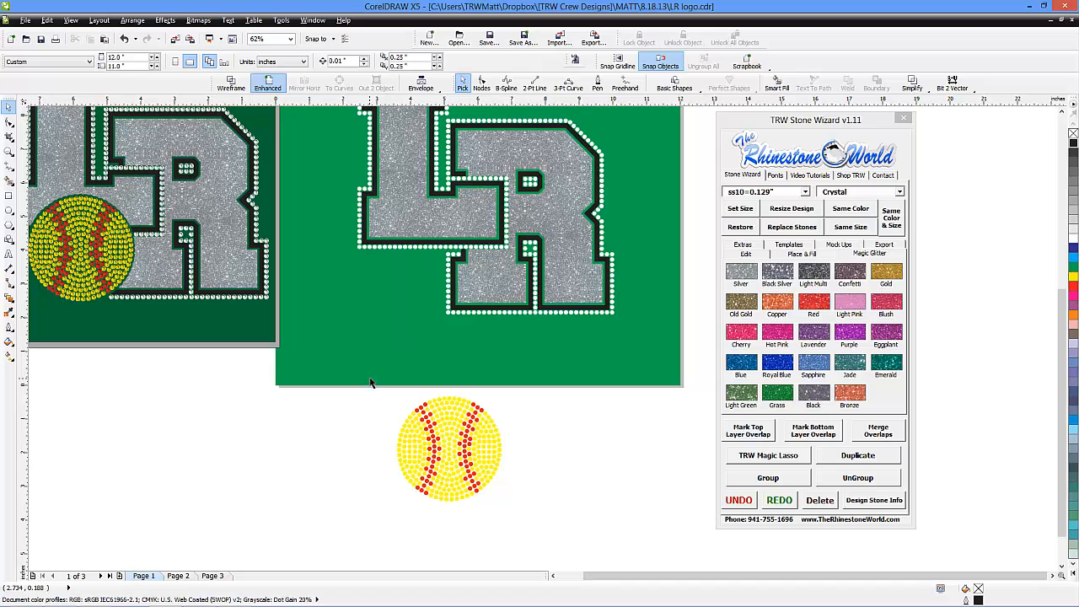
- Group all the softball's stones and shift the group slightly sideways below the page
{"action": "left_click_drag", "start_coordinate": [534, 526], "coordinate": [348, 386]}
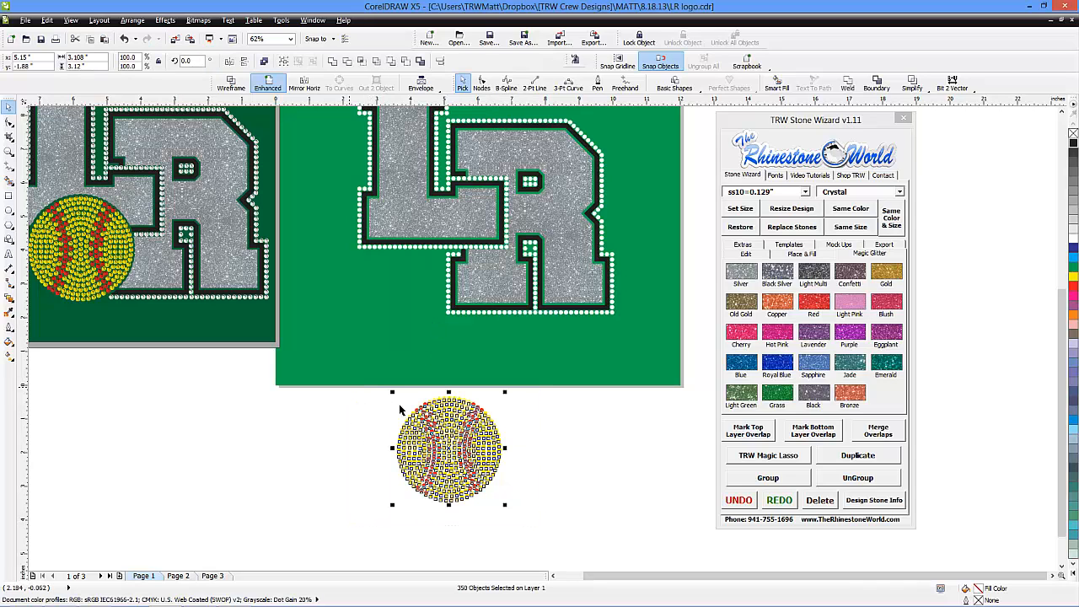
{"action": "left_click", "coordinate": [766, 479]}
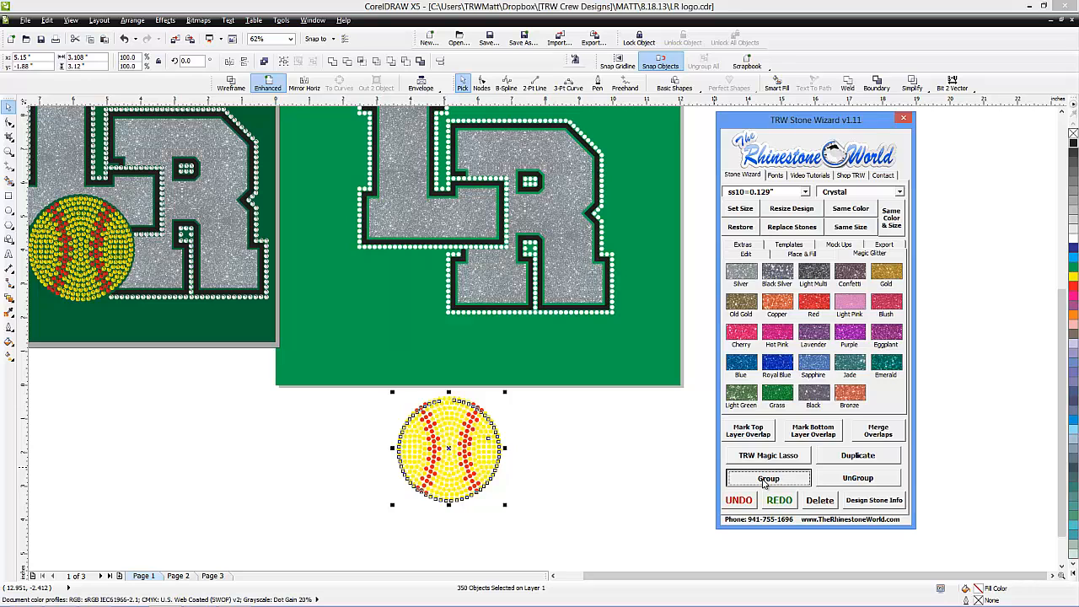
{"action": "left_click", "coordinate": [472, 472]}
{"action": "left_click_drag", "start_coordinate": [472, 472], "coordinate": [499, 475]}
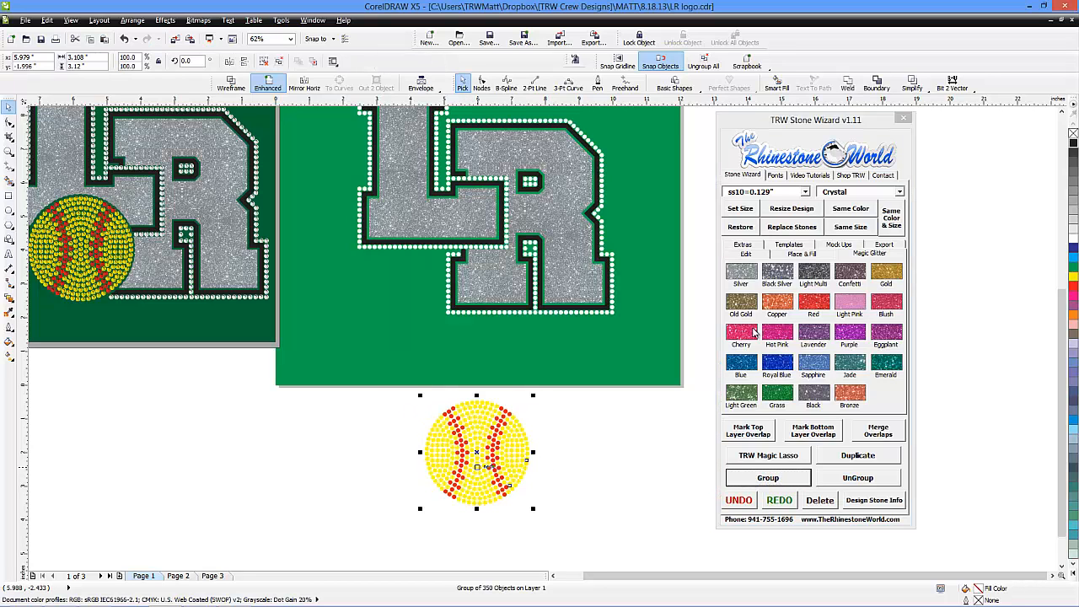
- Configure the outside island fill with Add Stones off, contour spacing 0.07 and Corner Detect off
{"action": "left_click", "coordinate": [800, 255]}
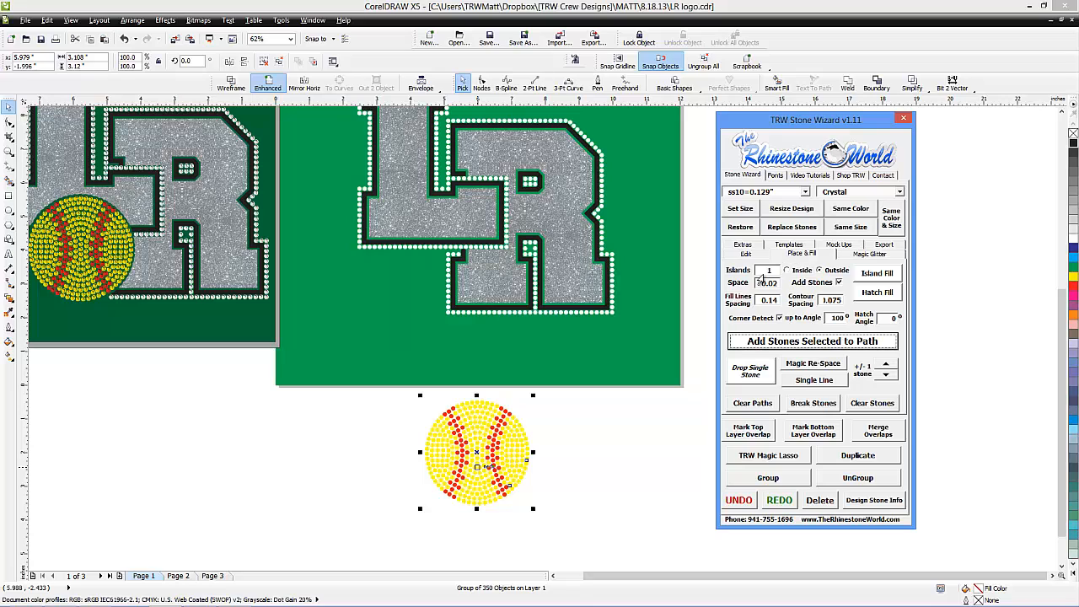
{"action": "left_click", "coordinate": [838, 285]}
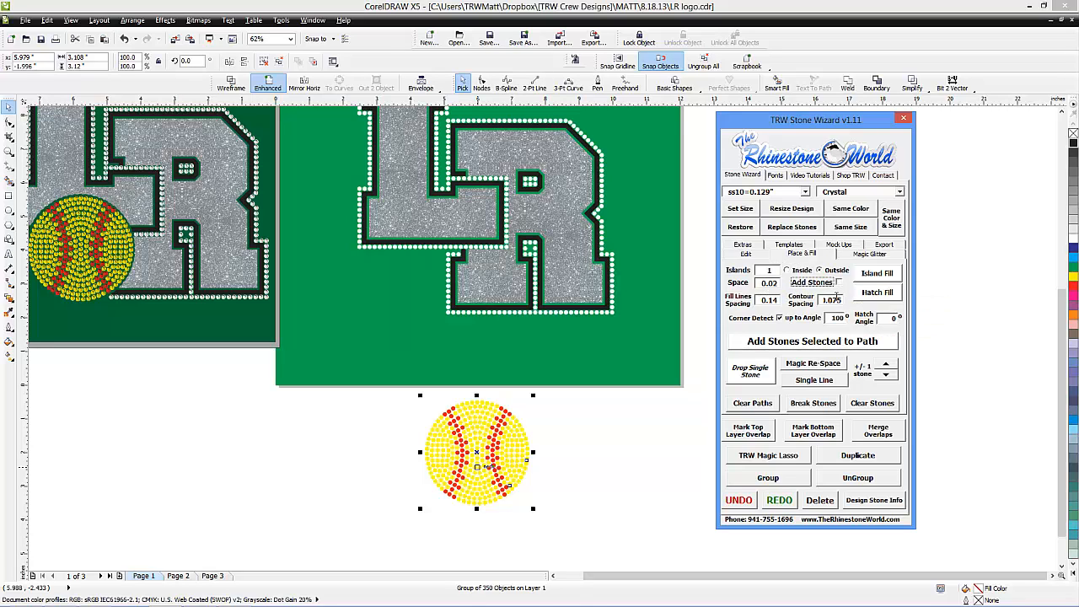
{"action": "left_click_drag", "start_coordinate": [833, 300], "coordinate": [843, 301]}
{"action": "type", "text": "0.05"}
{"action": "left_click_drag", "start_coordinate": [841, 300], "coordinate": [835, 299]}
{"action": "left_click", "coordinate": [780, 318]}
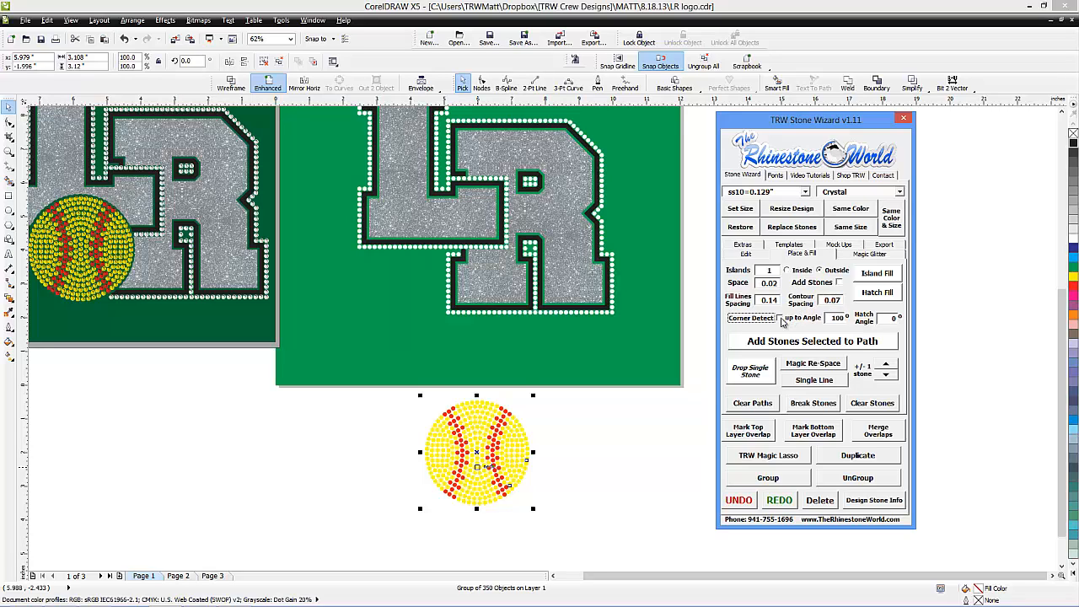
- Generate a single outside contour around the grouped softball with Island Fill
{"action": "left_click", "coordinate": [869, 274]}
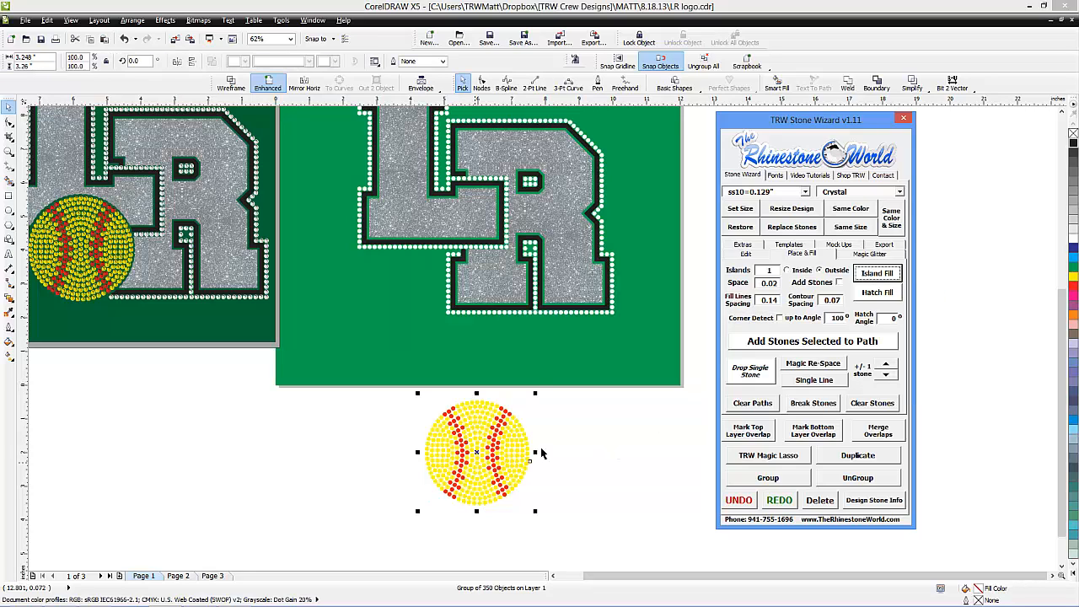
{"action": "right_click", "coordinate": [1073, 263]}
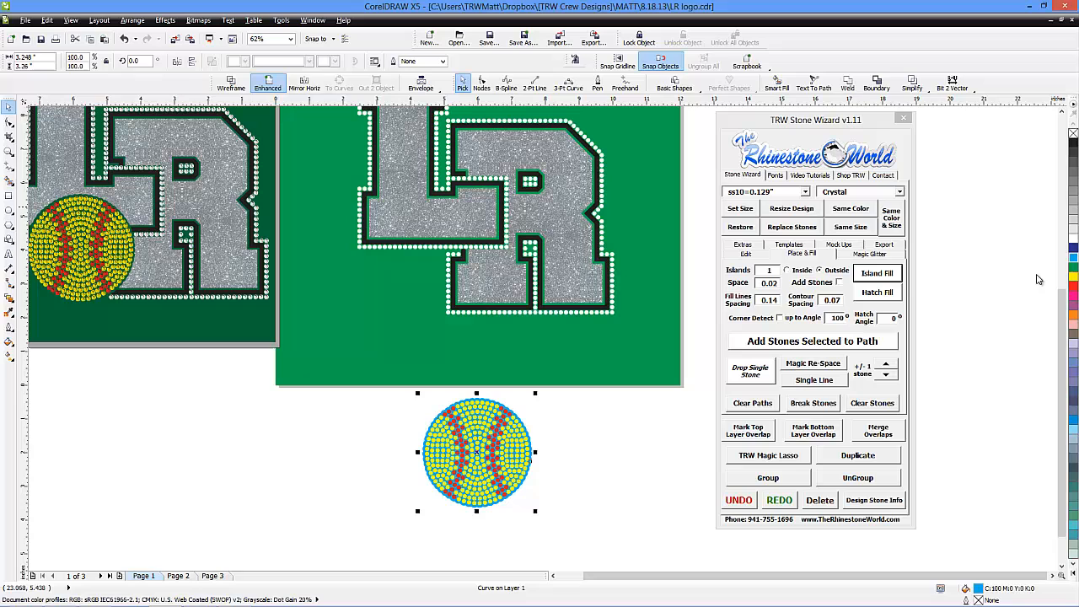
{"action": "left_click", "coordinate": [655, 448]}
{"action": "scroll", "coordinate": [500, 500], "scroll_direction": "up", "scroll_amount": 2}
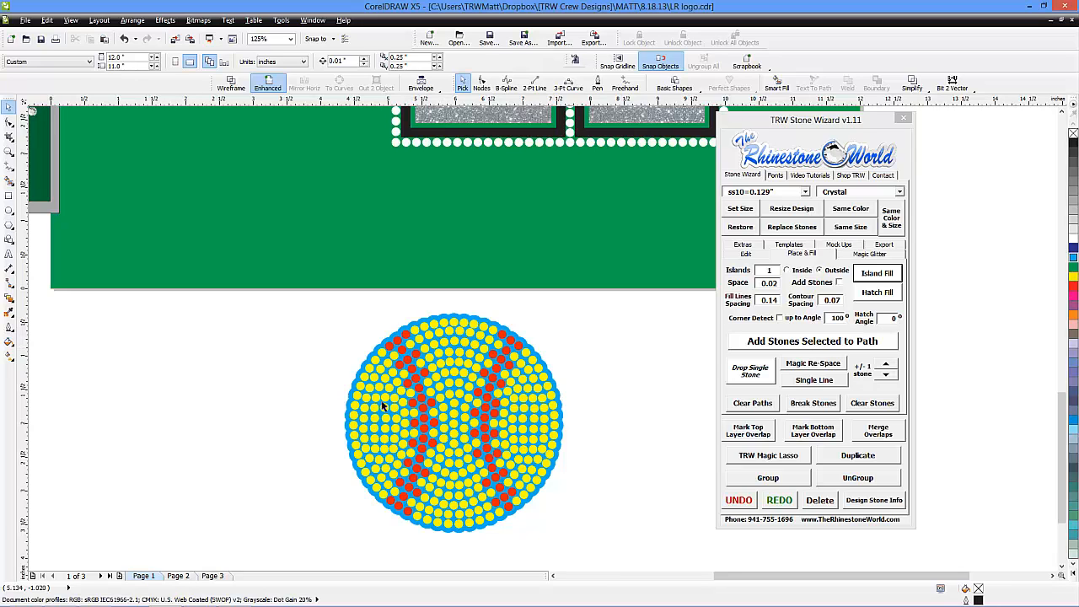
- Move the grouped softball stones sideways off their blue contour shape below the green page
{"action": "scroll", "coordinate": [473, 452], "scroll_direction": "down", "scroll_amount": 2}
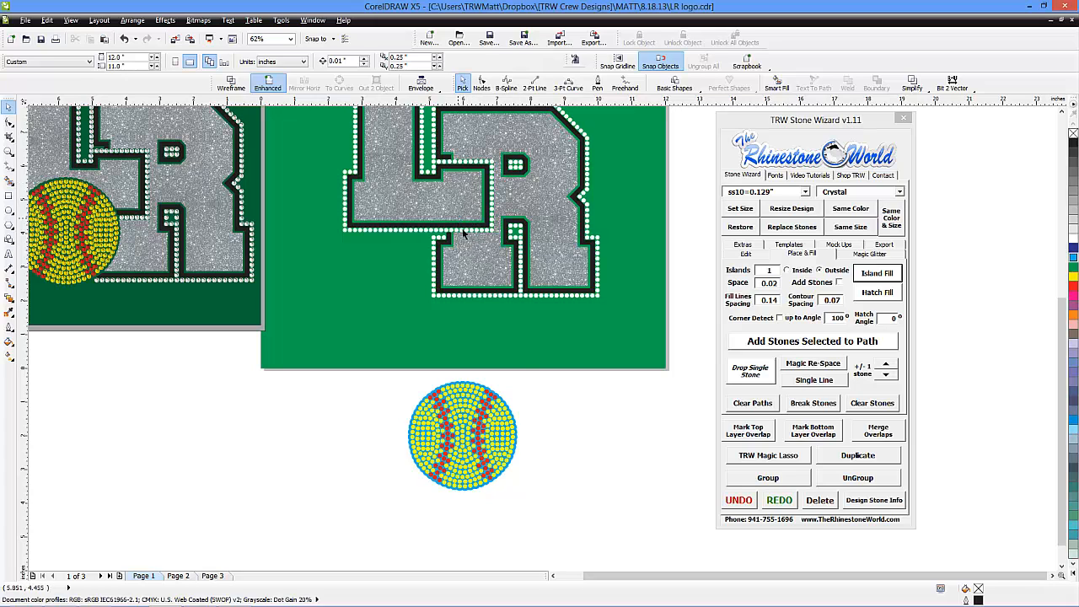
{"action": "left_click", "coordinate": [495, 438]}
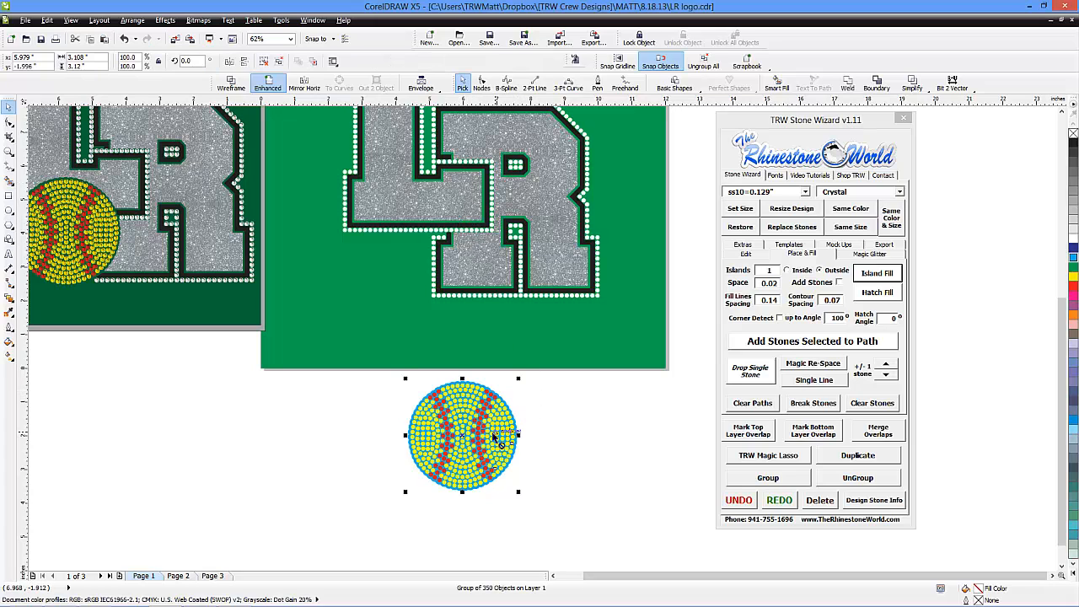
{"action": "left_click_drag", "start_coordinate": [495, 438], "coordinate": [405, 437]}
- Position the blue contour circle over the lower-left corner of the L and the adjoining R on the green page
{"action": "left_click", "coordinate": [482, 436]}
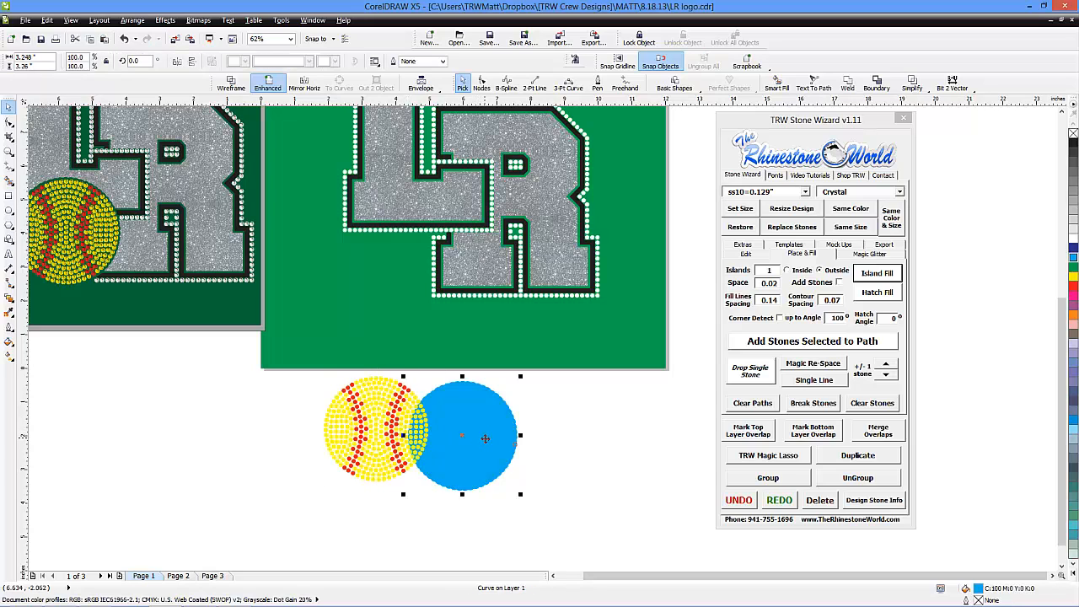
{"action": "left_click_drag", "start_coordinate": [486, 442], "coordinate": [428, 251]}
{"action": "scroll", "coordinate": [415, 202], "scroll_direction": "up", "scroll_amount": 2}
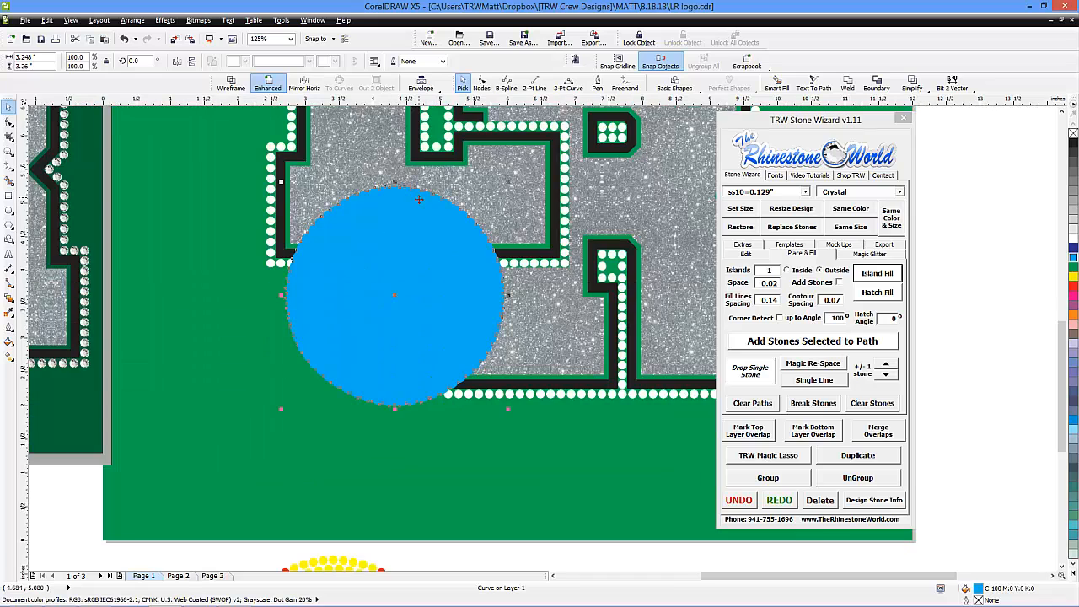
{"action": "scroll", "coordinate": [417, 209], "scroll_direction": "up", "scroll_amount": 2}
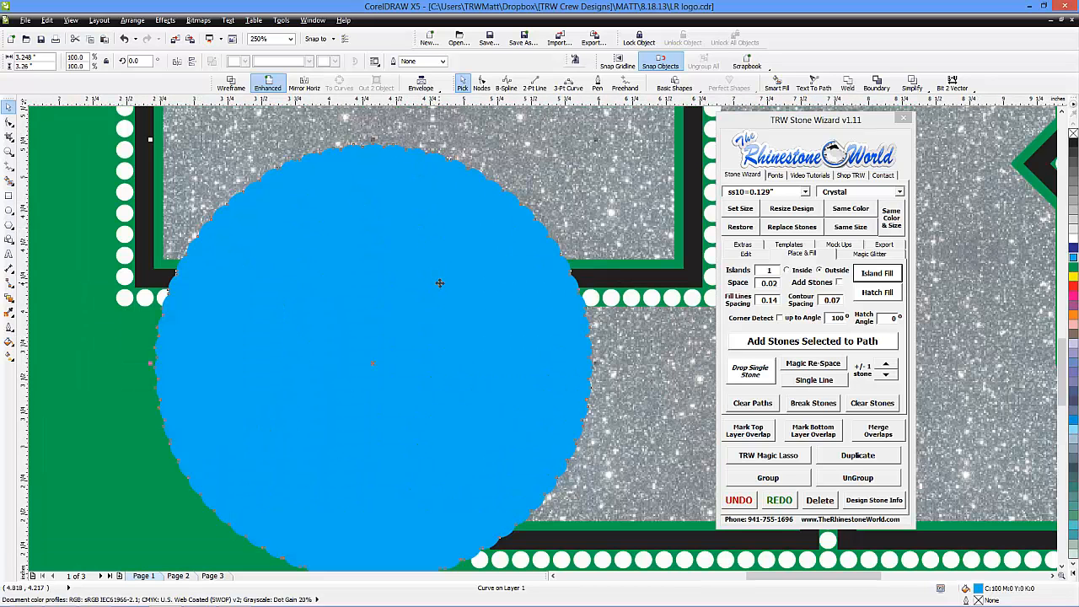
{"action": "left_click_drag", "start_coordinate": [440, 284], "coordinate": [434, 282]}
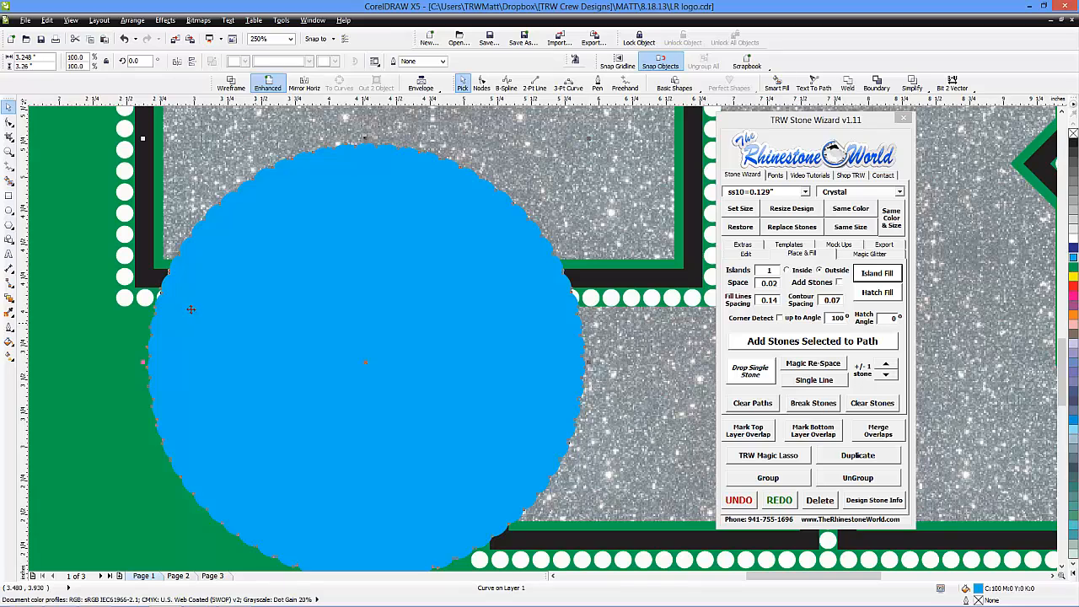
{"action": "scroll", "coordinate": [295, 313], "scroll_direction": "down", "scroll_amount": 5}
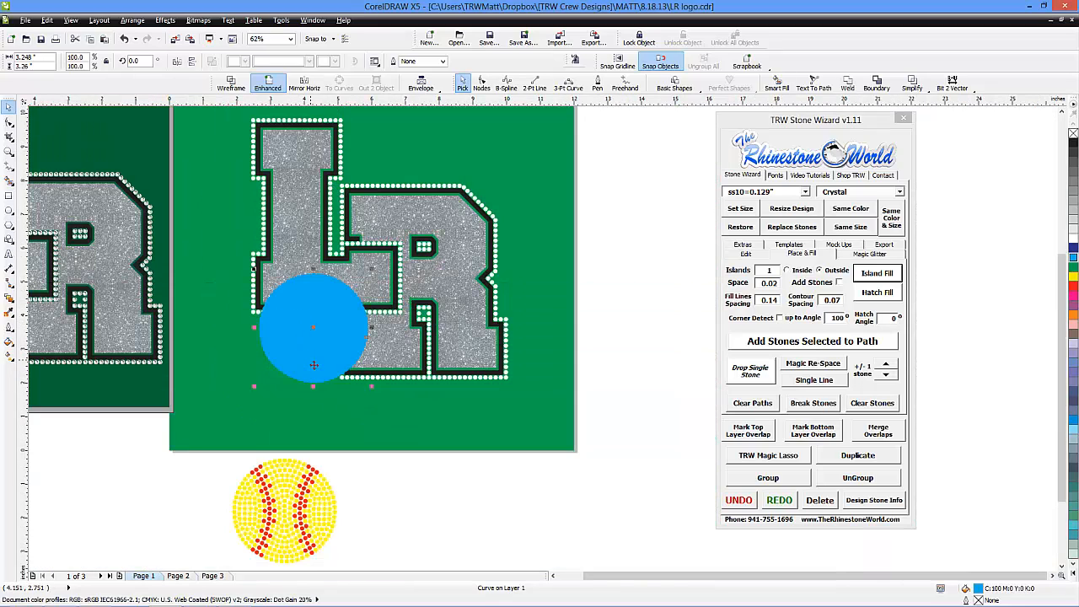
{"action": "scroll", "coordinate": [327, 379], "scroll_direction": "up", "scroll_amount": 5}
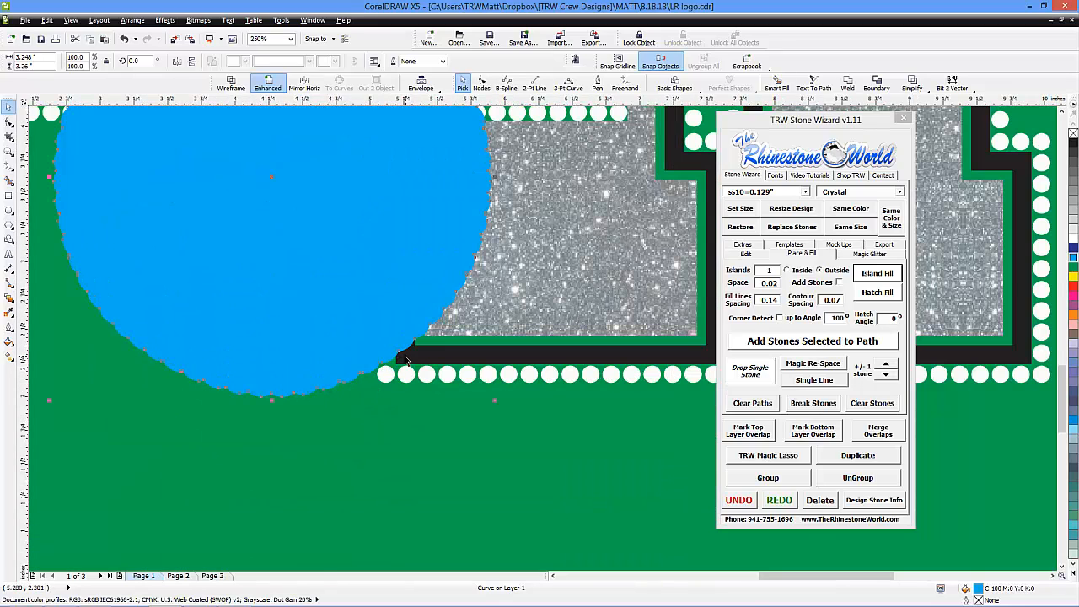
{"action": "scroll", "coordinate": [407, 361], "scroll_direction": "down", "scroll_amount": 5}
{"action": "scroll", "coordinate": [426, 316], "scroll_direction": "down", "scroll_amount": 2}
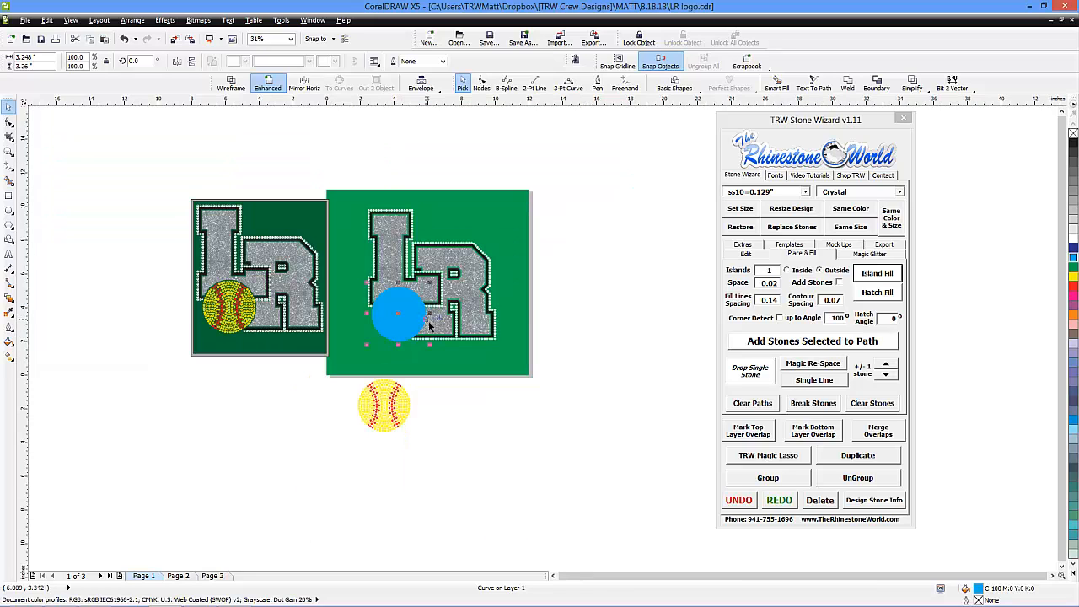
- Select the entire LR lettering with its stones and the blue circle, and trim the overlaps with Simplify
{"action": "left_click", "coordinate": [561, 282]}
{"action": "left_click_drag", "start_coordinate": [542, 170], "coordinate": [347, 349]}
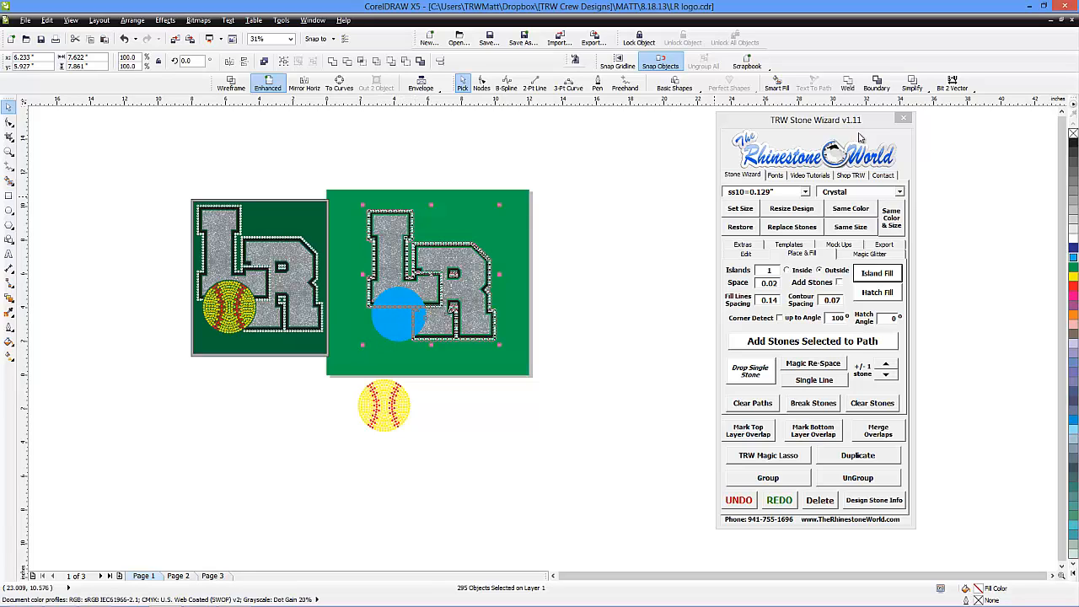
{"action": "left_click", "coordinate": [911, 89]}
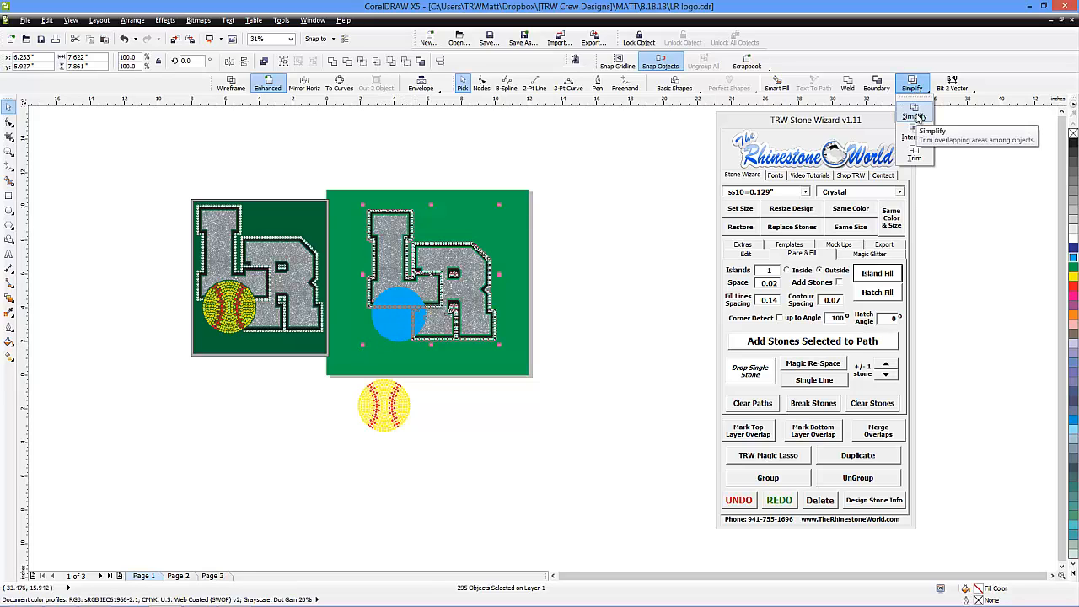
{"action": "left_click", "coordinate": [914, 117]}
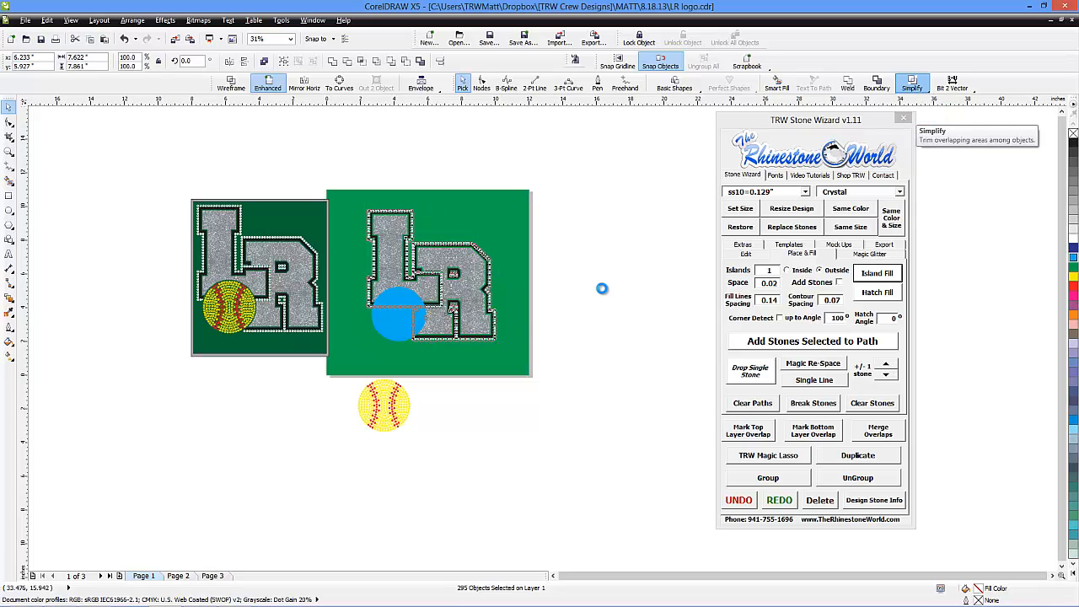
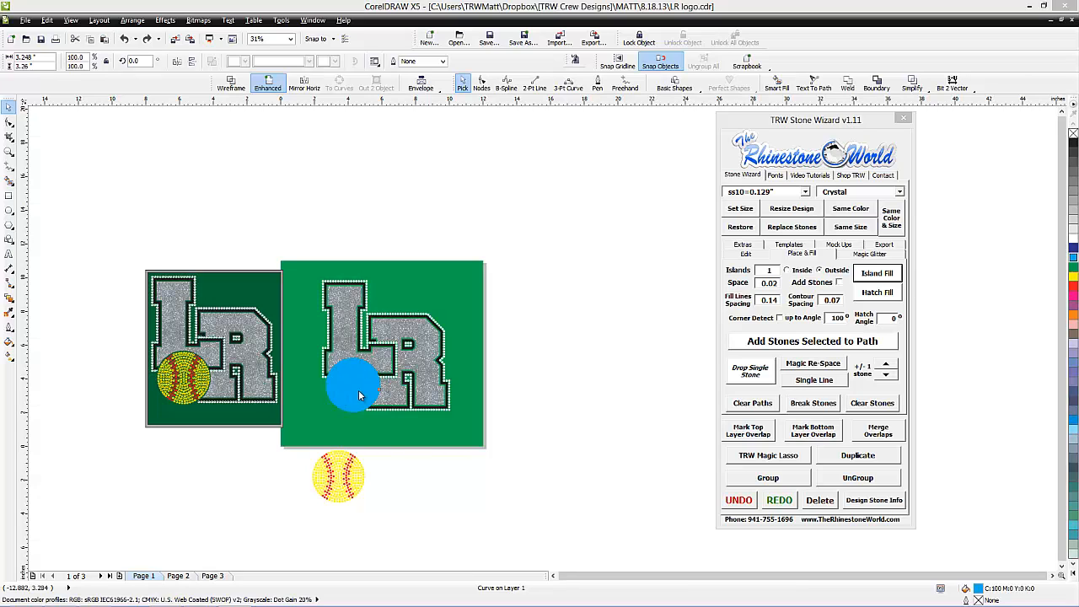
- Try moving the blue circle off the cutout and deleting it, and undo both changes
{"action": "scroll", "coordinate": [353, 389], "scroll_direction": "up", "scroll_amount": 4}
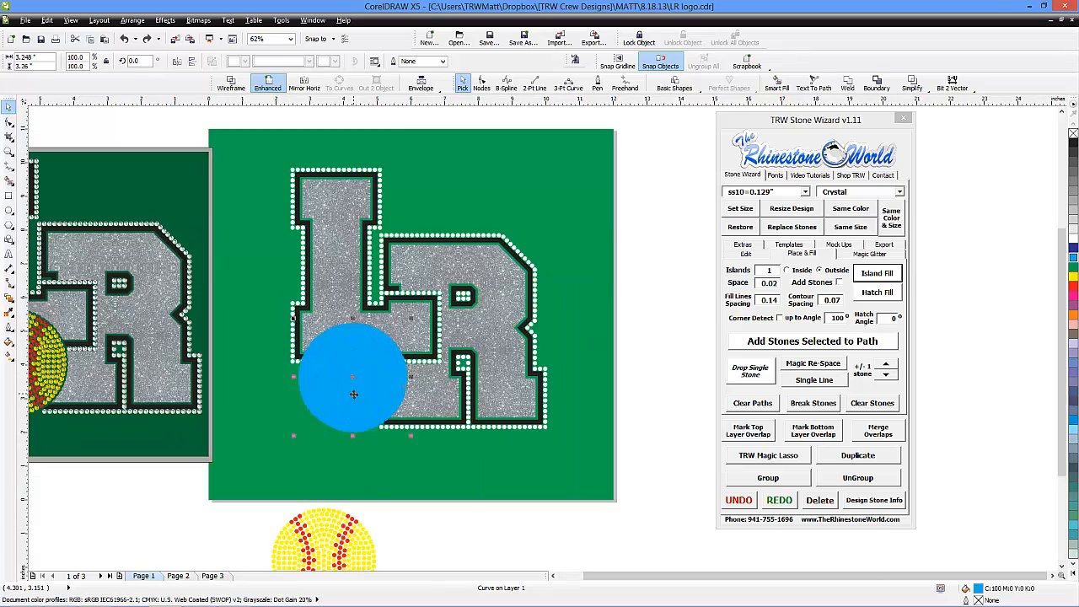
{"action": "left_click_drag", "start_coordinate": [428, 357], "coordinate": [386, 413]}
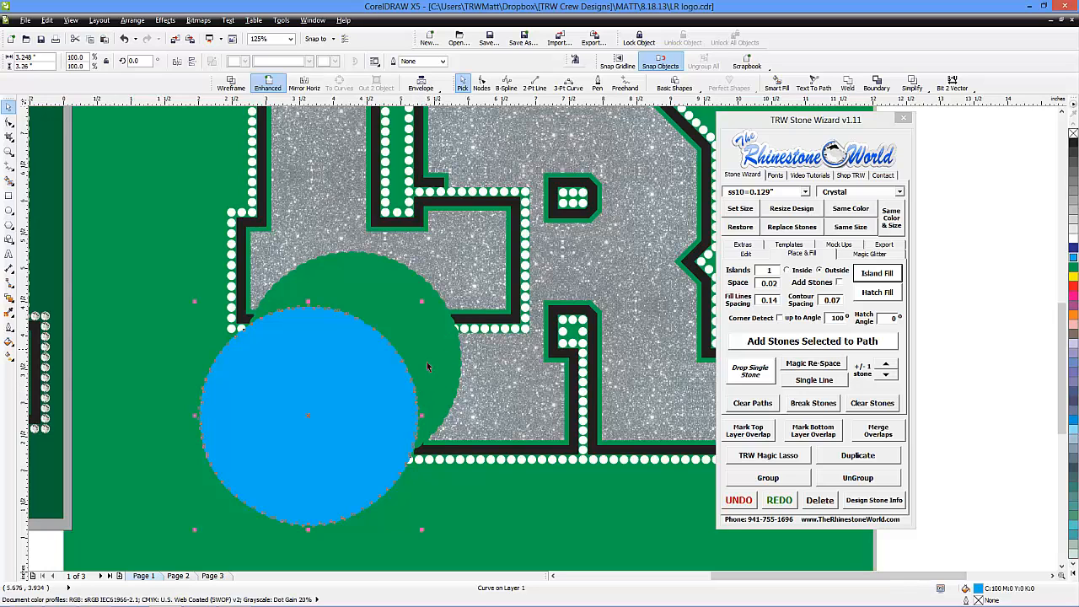
{"action": "scroll", "coordinate": [426, 364], "scroll_direction": "down", "scroll_amount": 2}
{"action": "scroll", "coordinate": [426, 364], "scroll_direction": "down", "scroll_amount": 2}
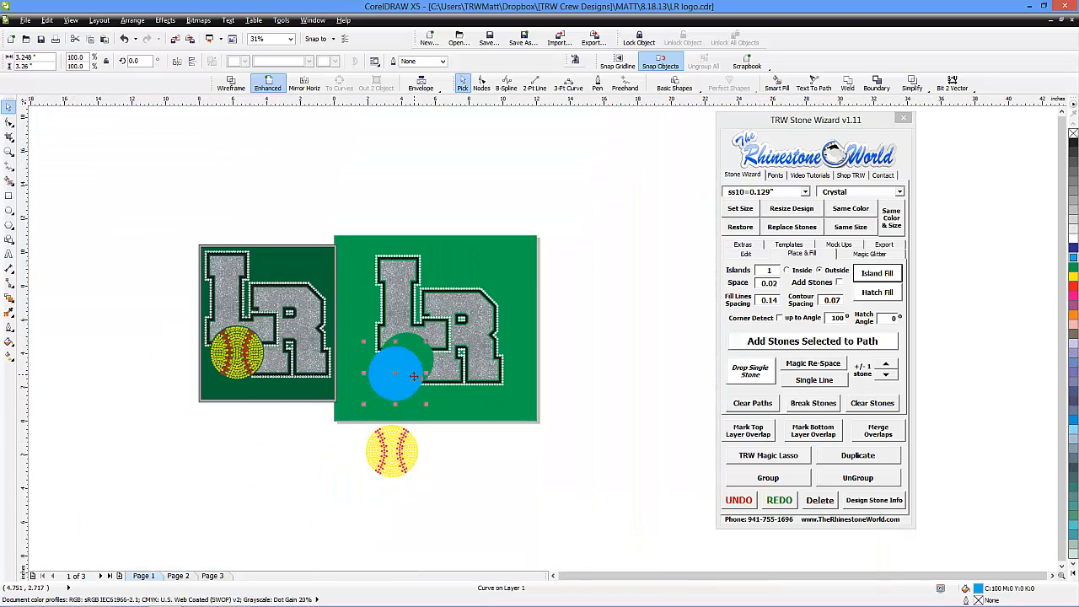
{"action": "key", "text": "Delete"}
{"action": "left_click", "coordinate": [404, 445]}
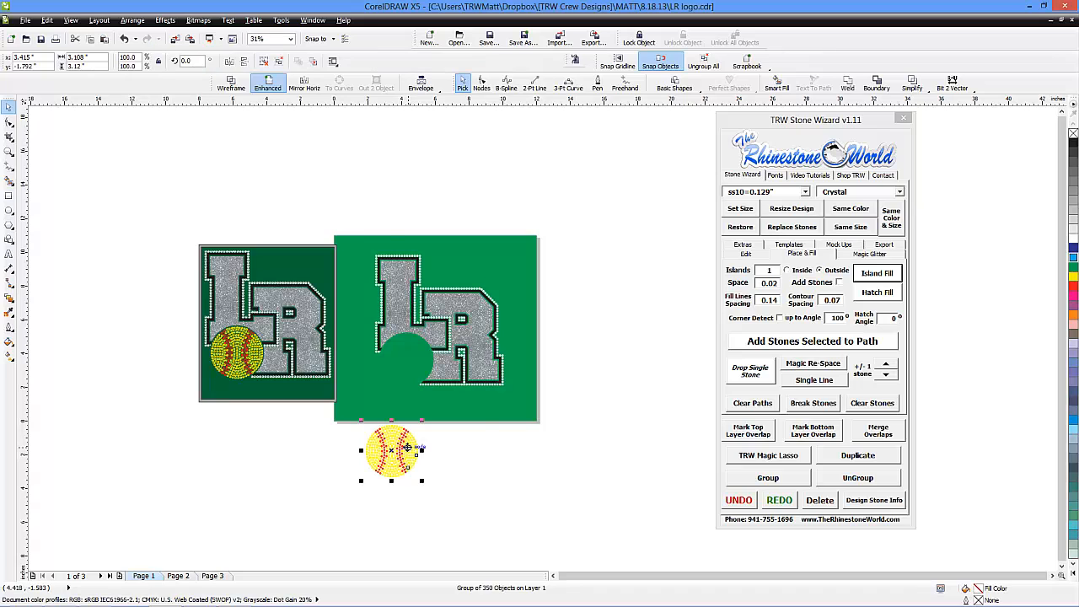
{"action": "scroll", "coordinate": [404, 445], "scroll_direction": "up", "scroll_amount": 2}
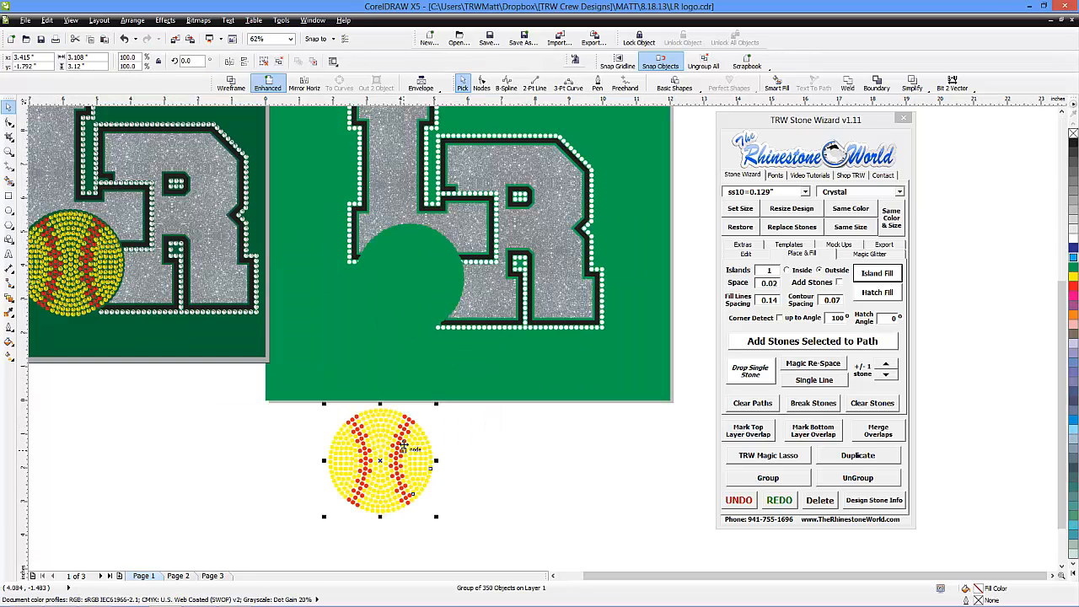
{"action": "key", "text": "ctrl+z"}
{"action": "left_click", "coordinate": [472, 440]}
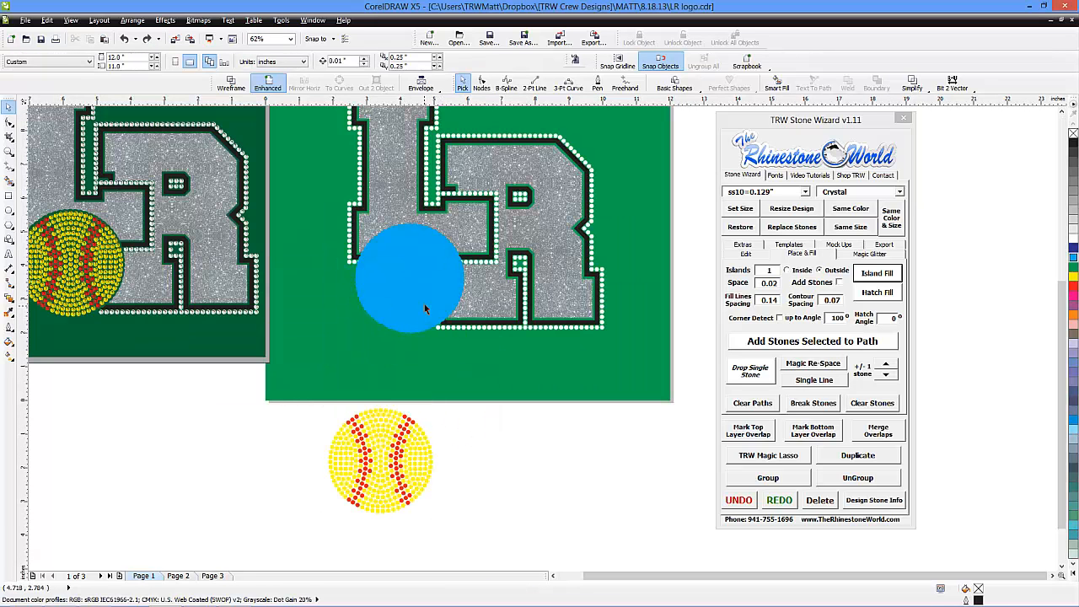
- Align the grouped softball stones to the center of the blue circle with Align Objects
{"action": "left_click", "coordinate": [424, 303]}
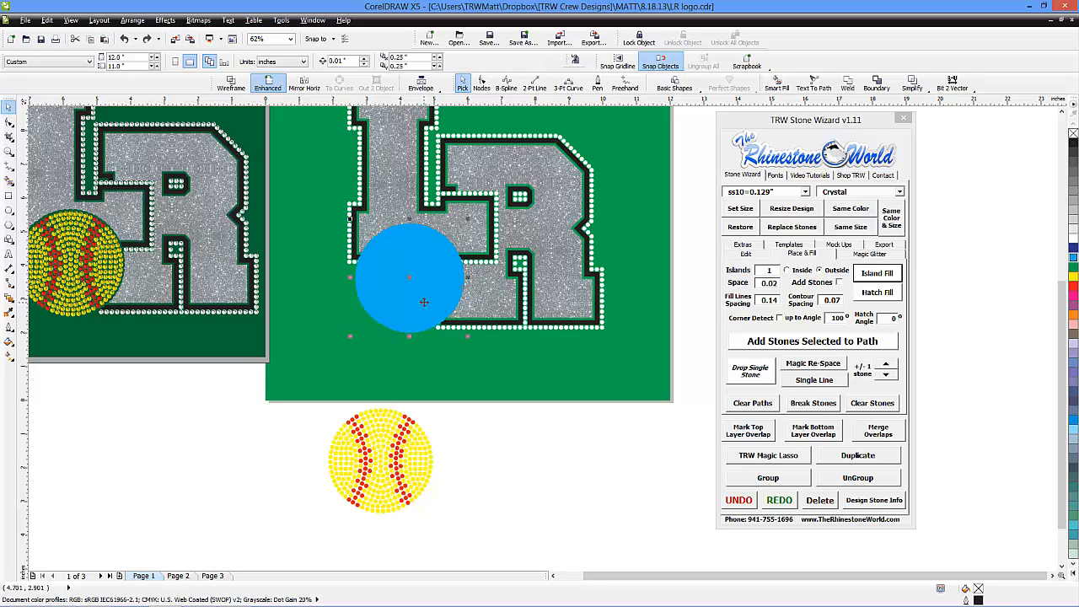
{"action": "left_click", "coordinate": [398, 465], "text": "shift"}
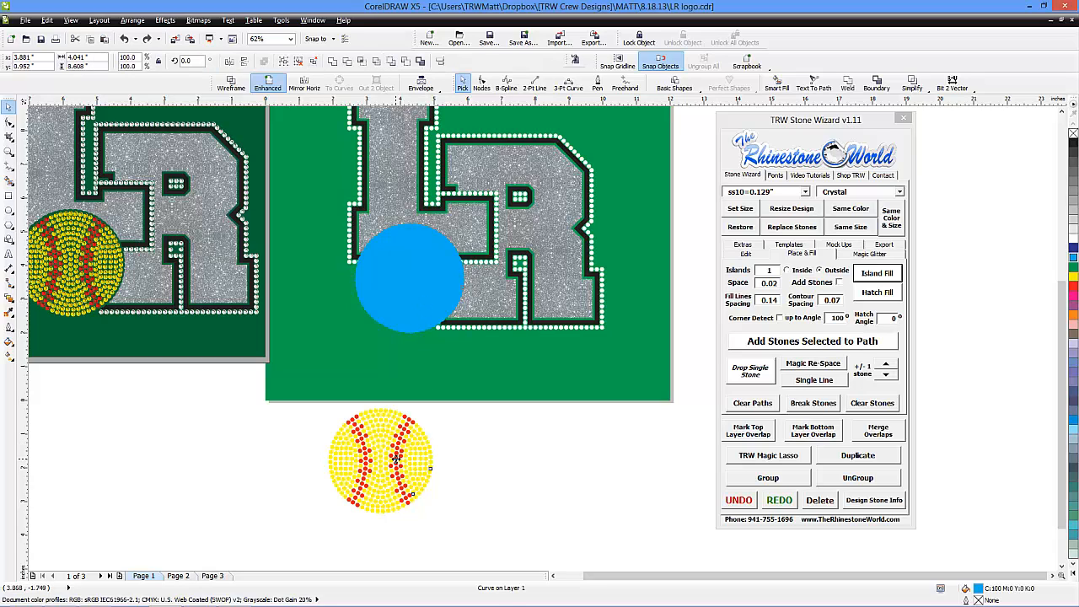
{"action": "left_click", "coordinate": [746, 254]}
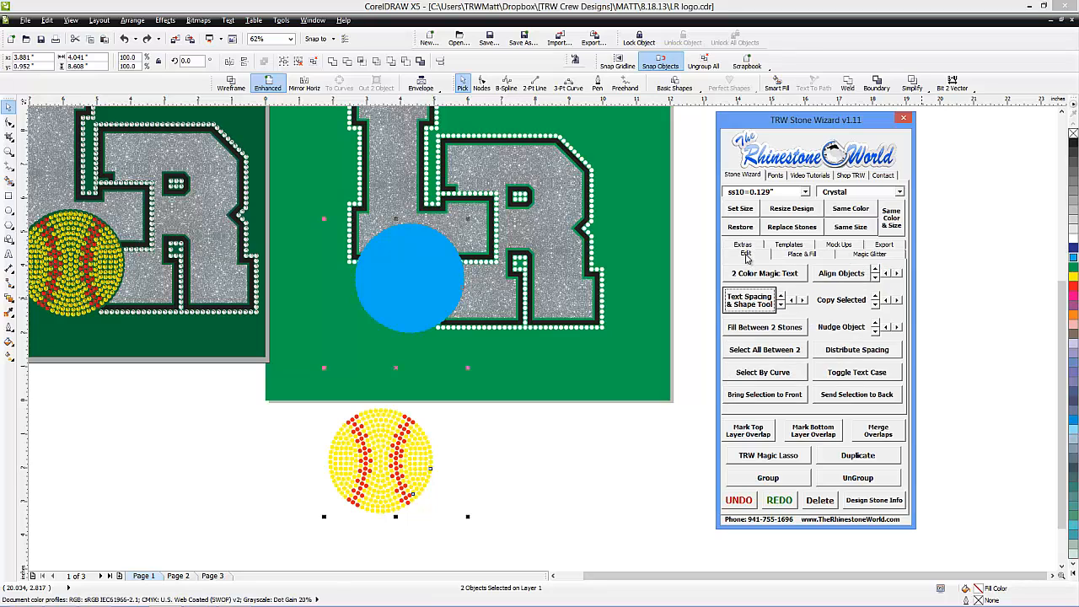
{"action": "left_click", "coordinate": [876, 272]}
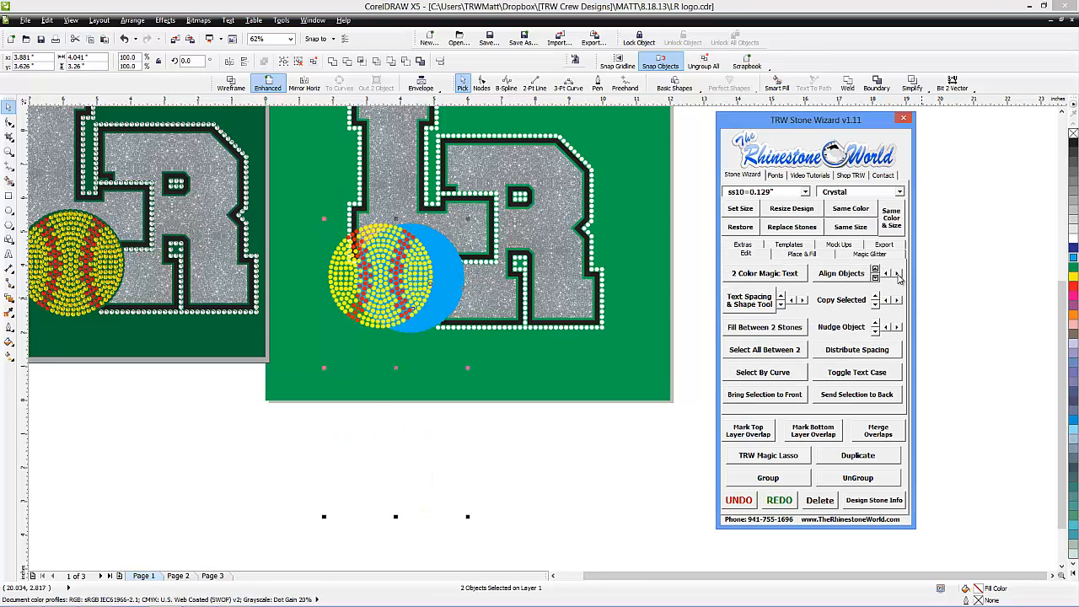
{"action": "left_click", "coordinate": [895, 274]}
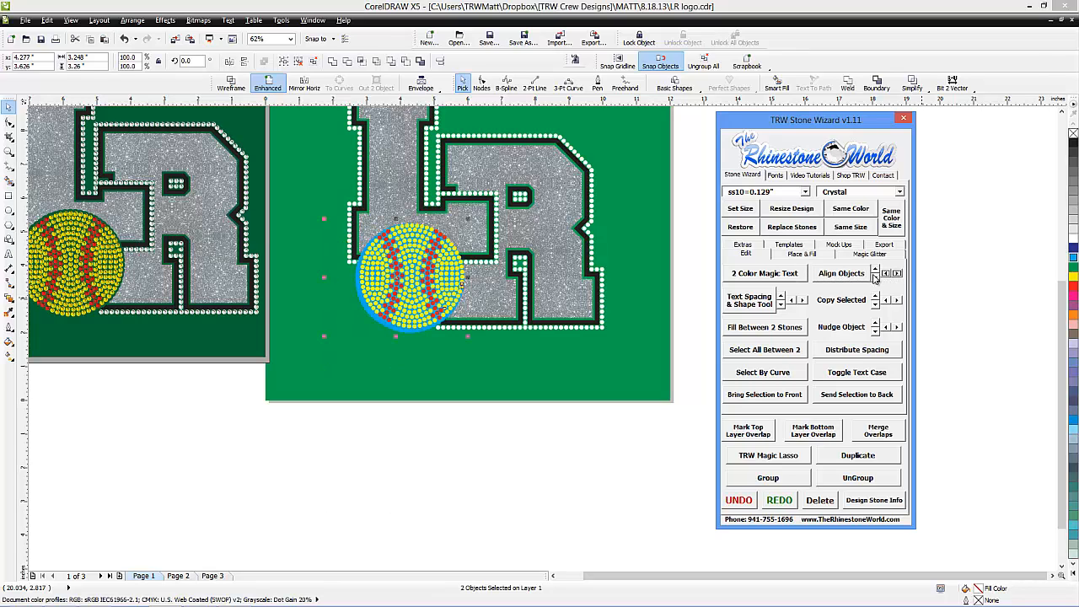
{"action": "left_click", "coordinate": [847, 276]}
{"action": "left_click", "coordinate": [582, 426]}
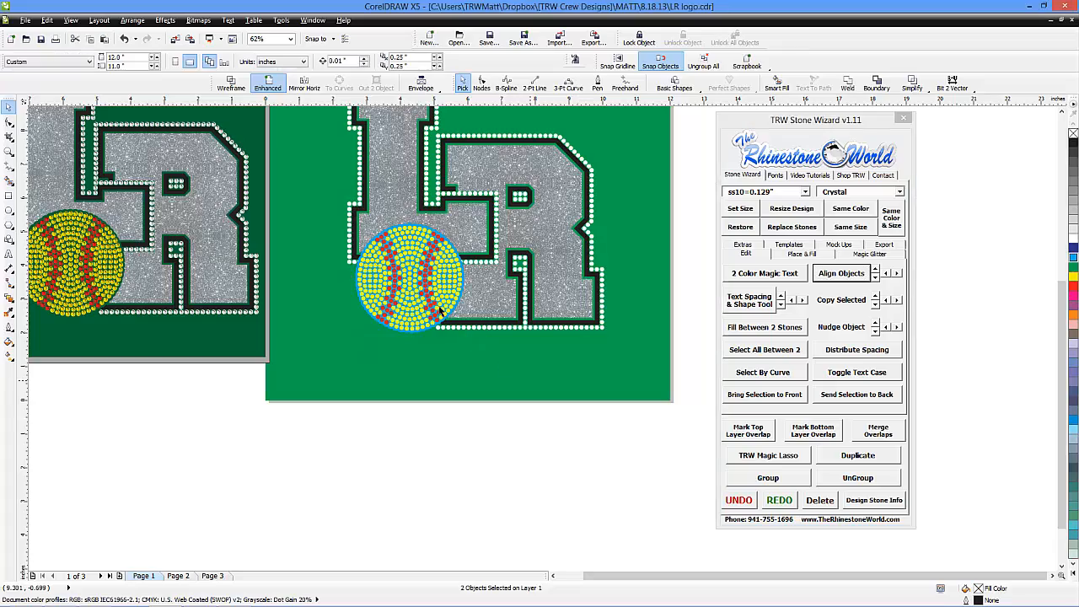
- Delete the blue contour circle behind the softball stones
{"action": "scroll", "coordinate": [417, 274], "scroll_direction": "up", "scroll_amount": 4}
{"action": "scroll", "coordinate": [447, 272], "scroll_direction": "down", "scroll_amount": 4}
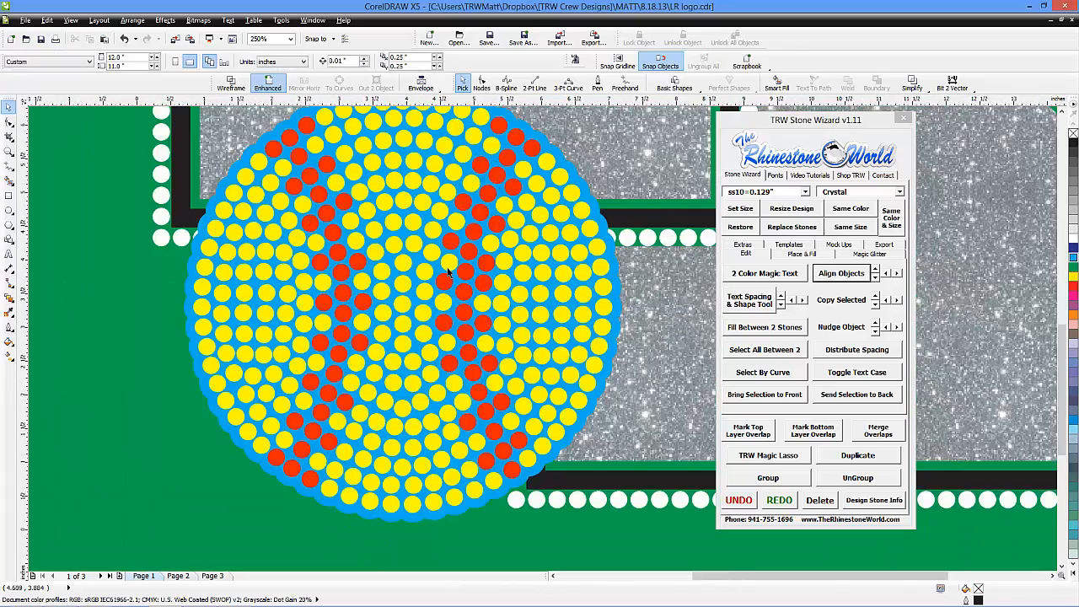
{"action": "scroll", "coordinate": [473, 255], "scroll_direction": "up", "scroll_amount": 4}
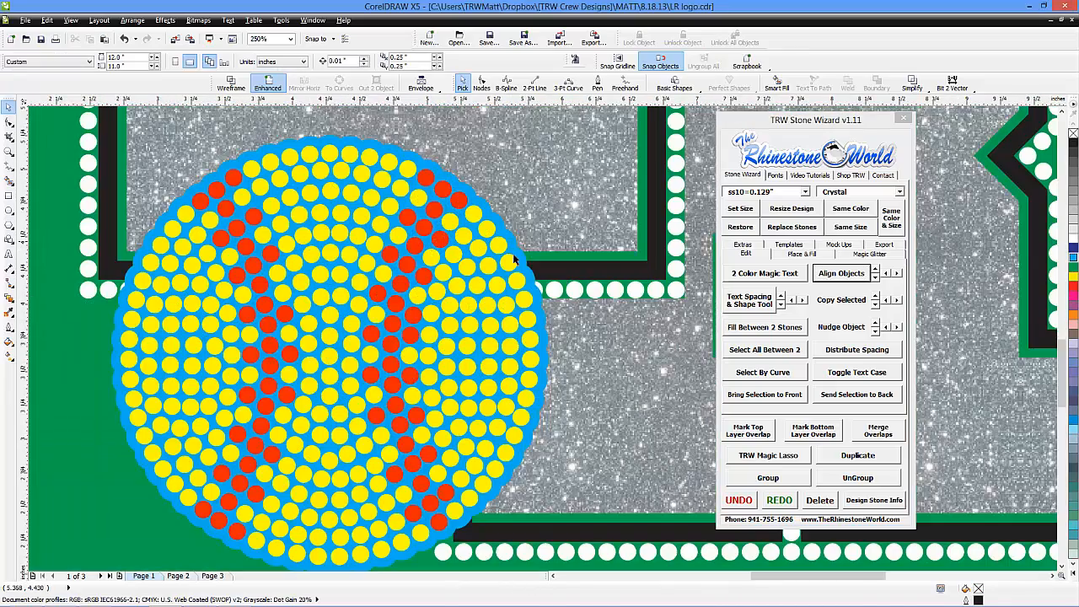
{"action": "left_click", "coordinate": [519, 258]}
{"action": "key", "text": "Delete"}
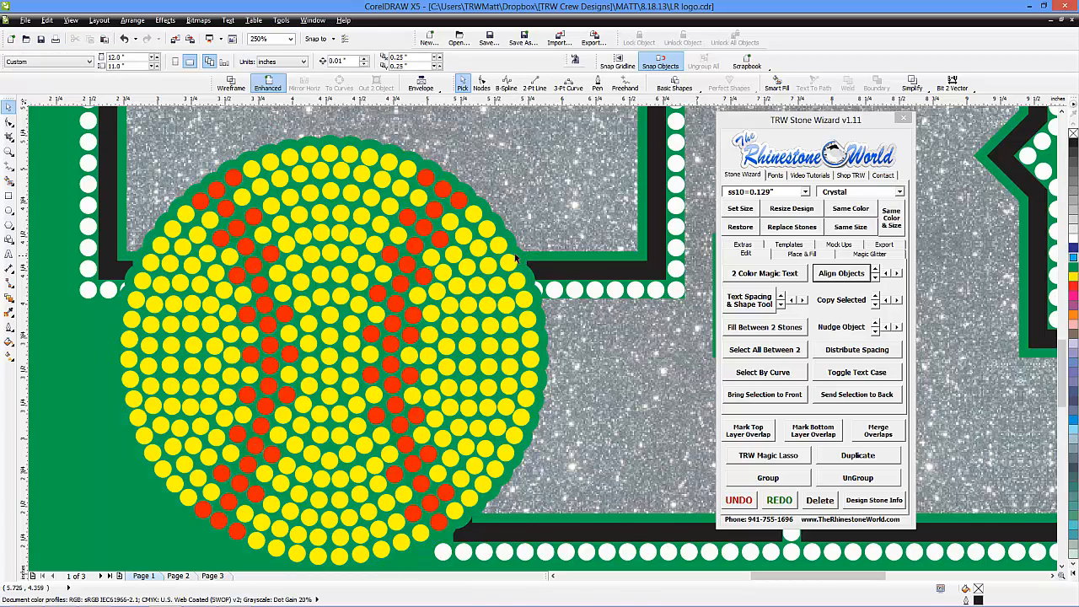
{"action": "scroll", "coordinate": [508, 248], "scroll_direction": "down", "scroll_amount": 4}
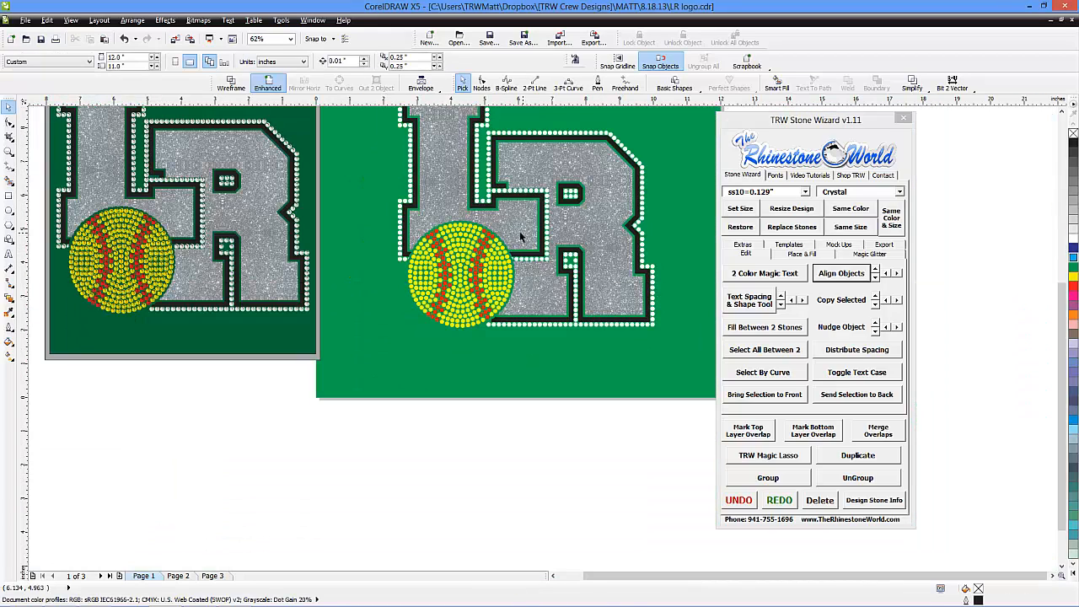
- Delete the trimmed white stone fragment beside the softball at the L's lower-left corner
{"action": "scroll", "coordinate": [503, 246], "scroll_direction": "up", "scroll_amount": 2}
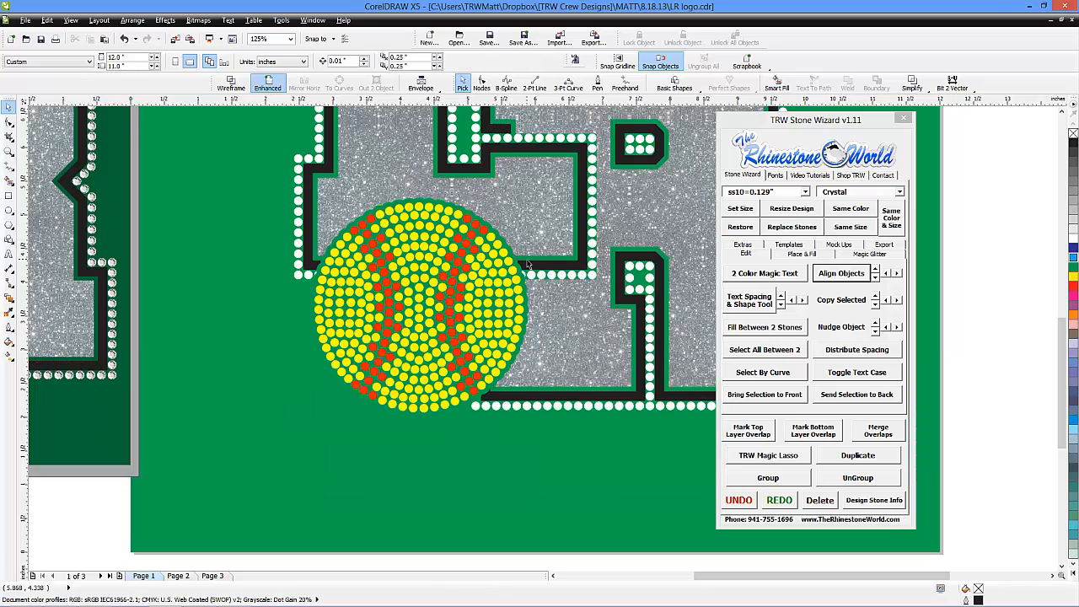
{"action": "scroll", "coordinate": [323, 283], "scroll_direction": "up", "scroll_amount": 4}
{"action": "left_click", "coordinate": [315, 268]}
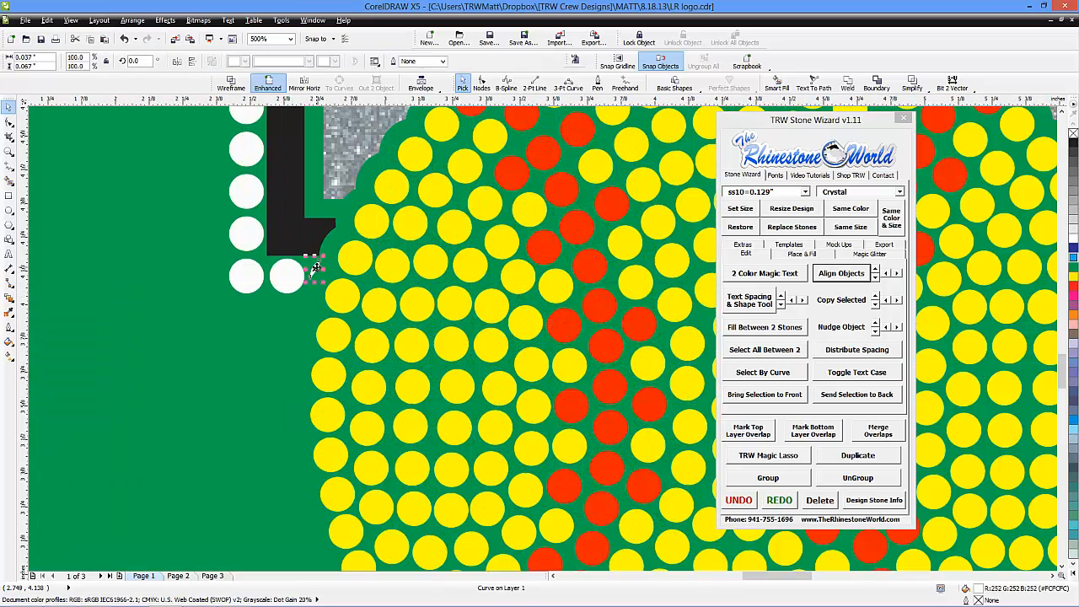
{"action": "key", "text": "Escape"}
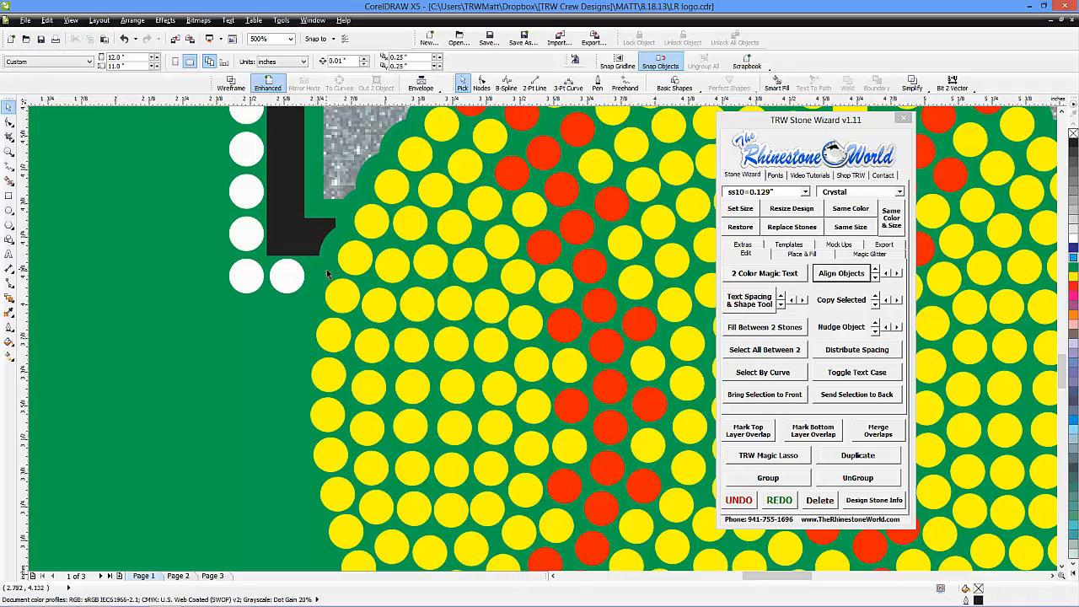
- Delete the leftover trimmed stone fragments along the softball's right and lower-right edges
{"action": "scroll", "coordinate": [346, 268], "scroll_direction": "down", "scroll_amount": 4}
{"action": "scroll", "coordinate": [540, 272], "scroll_direction": "up", "scroll_amount": 4}
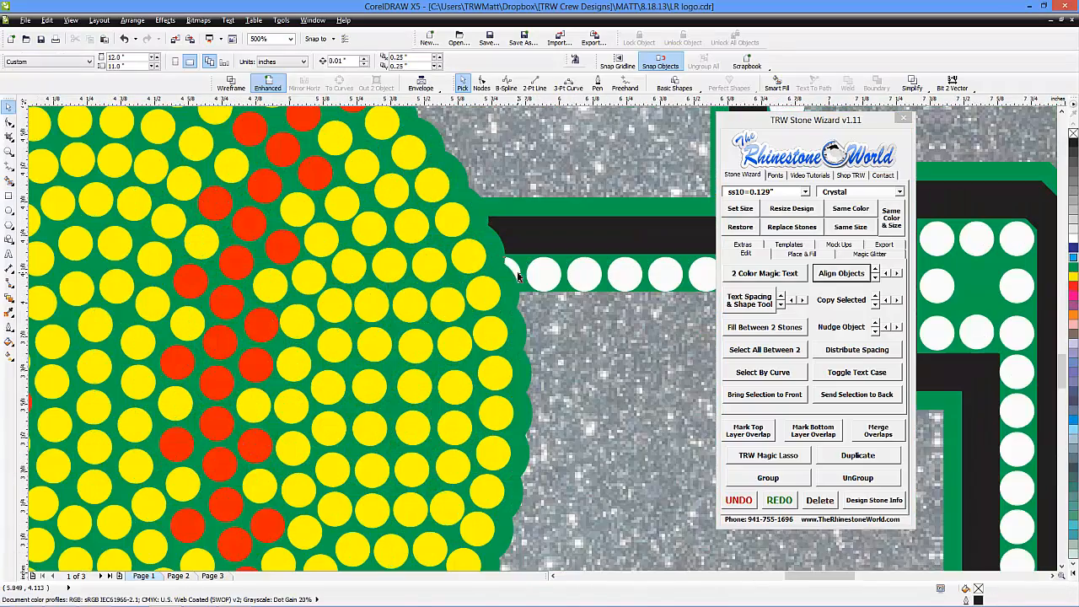
{"action": "scroll", "coordinate": [517, 274], "scroll_direction": "down", "scroll_amount": 4}
{"action": "scroll", "coordinate": [472, 408], "scroll_direction": "up", "scroll_amount": 2}
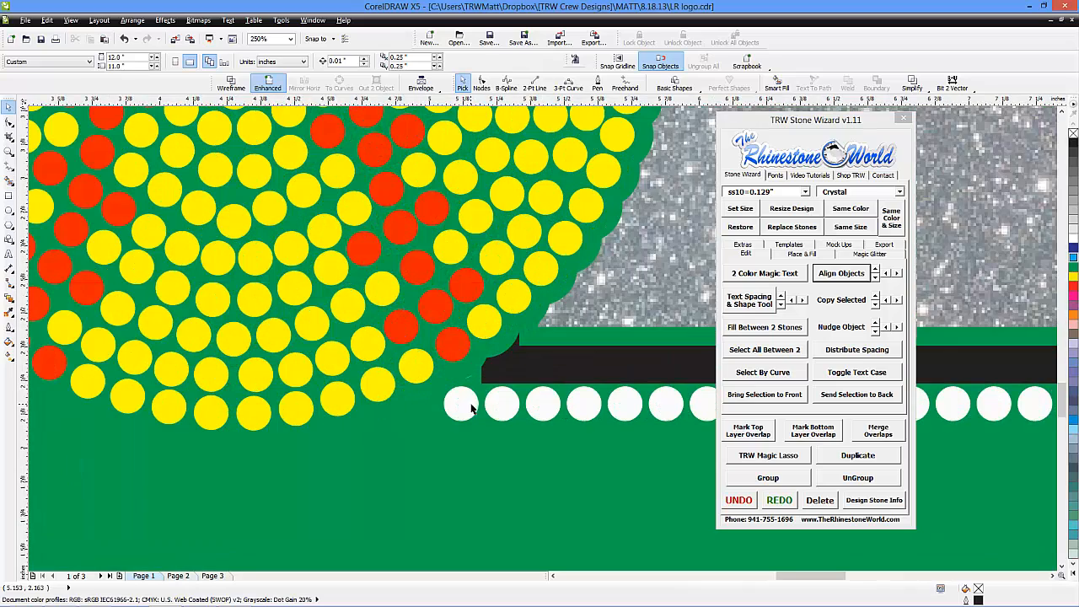
{"action": "scroll", "coordinate": [469, 380], "scroll_direction": "up", "scroll_amount": 2}
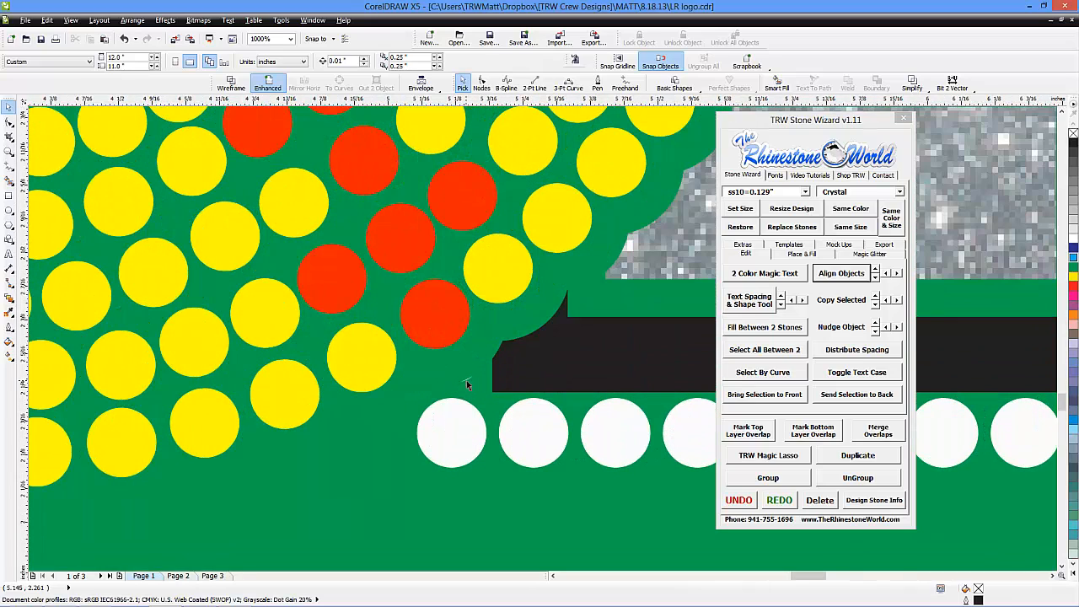
{"action": "left_click", "coordinate": [467, 383]}
{"action": "scroll", "coordinate": [468, 381], "scroll_direction": "up", "scroll_amount": 6}
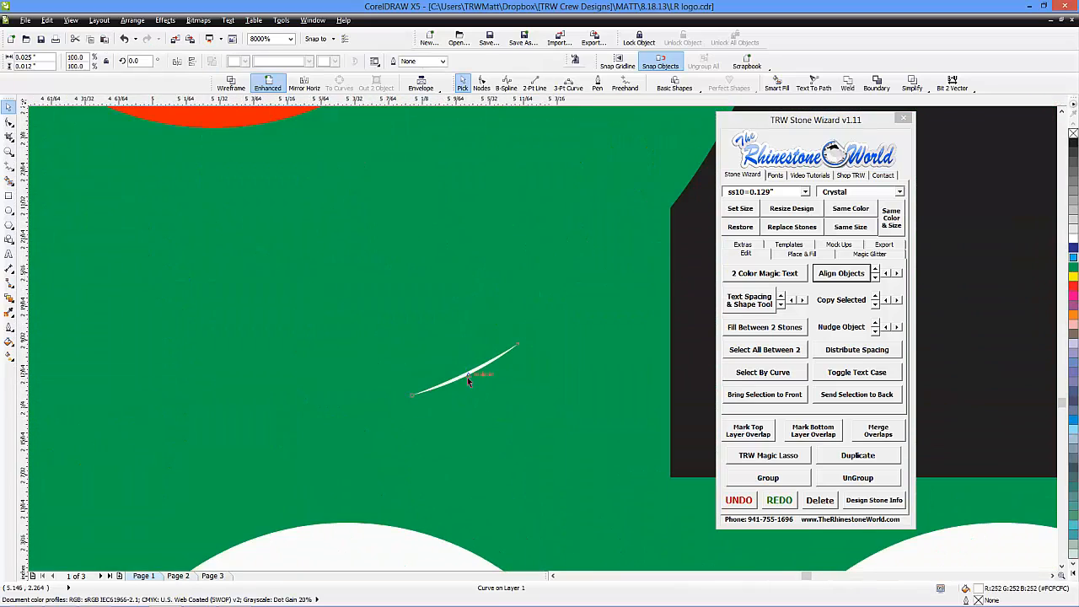
{"action": "scroll", "coordinate": [467, 377], "scroll_direction": "down", "scroll_amount": 14}
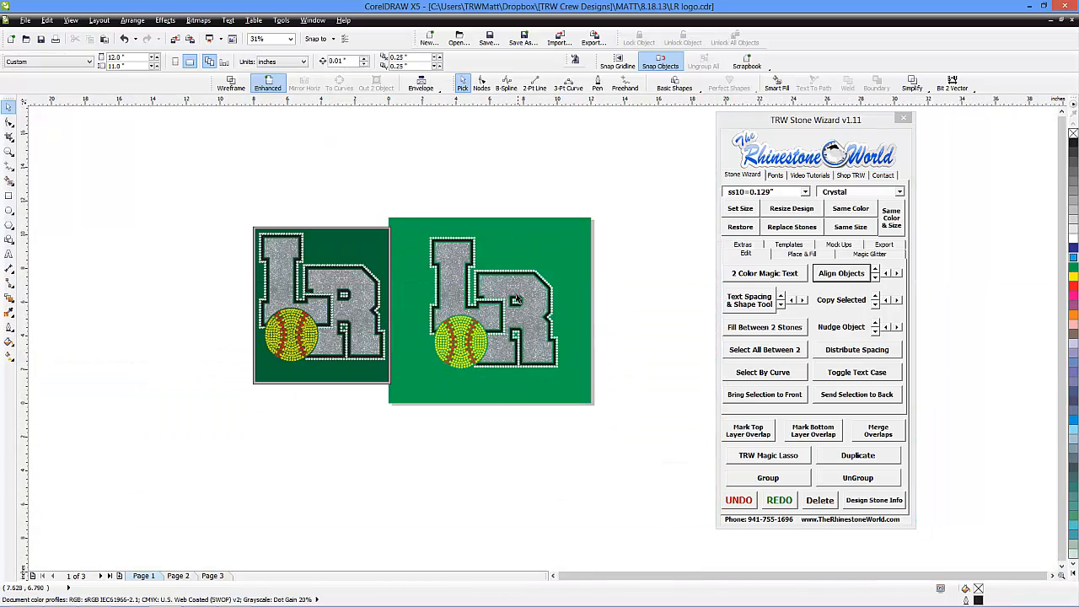
- Ungroup the softball stones in the green-page design and clear the selection
{"action": "scroll", "coordinate": [526, 296], "scroll_direction": "up", "scroll_amount": 2}
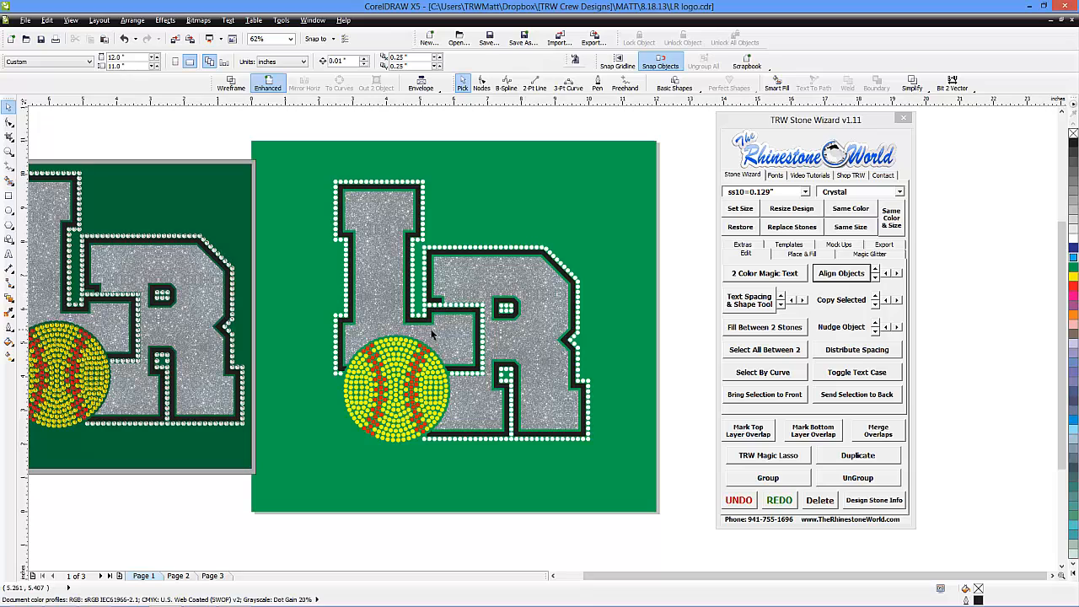
{"action": "left_click", "coordinate": [398, 385]}
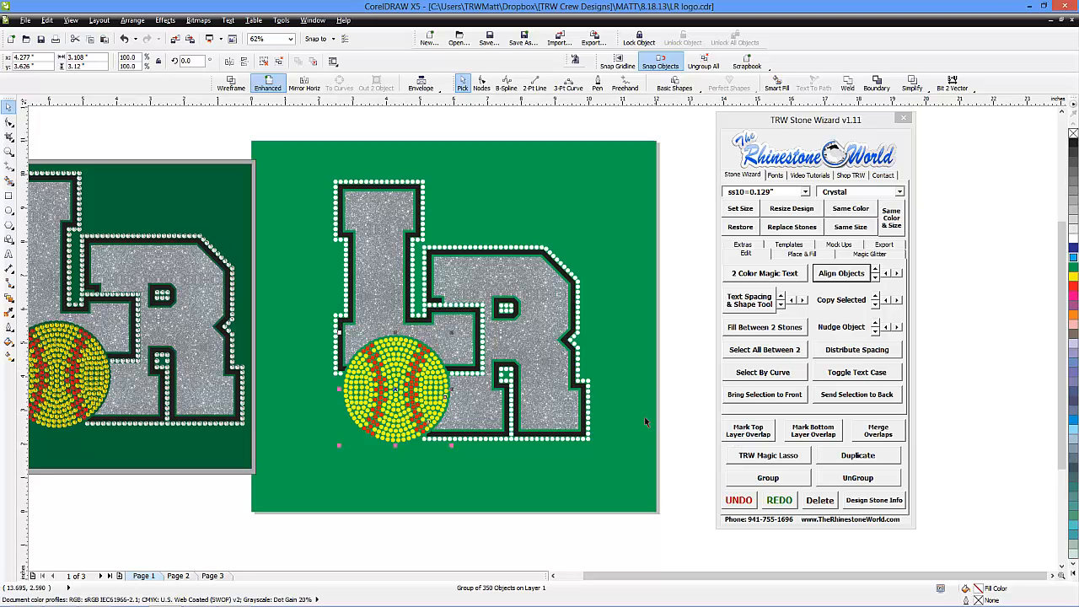
{"action": "left_click", "coordinate": [851, 478]}
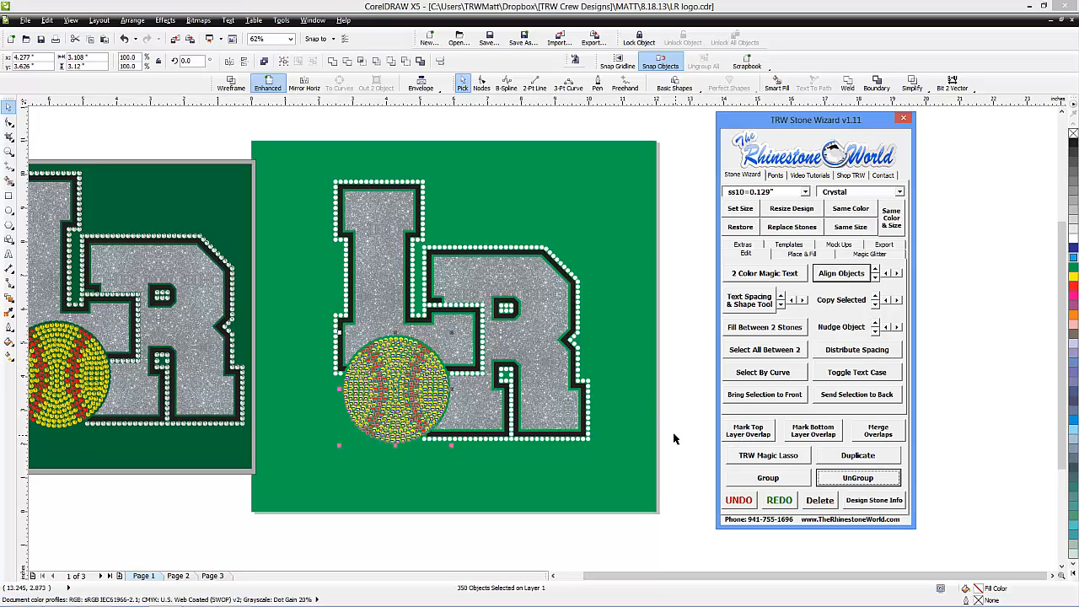
{"action": "left_click", "coordinate": [679, 427]}
- Delete the original reference LR logo beside the page
{"action": "scroll", "coordinate": [488, 352], "scroll_direction": "down", "scroll_amount": 2}
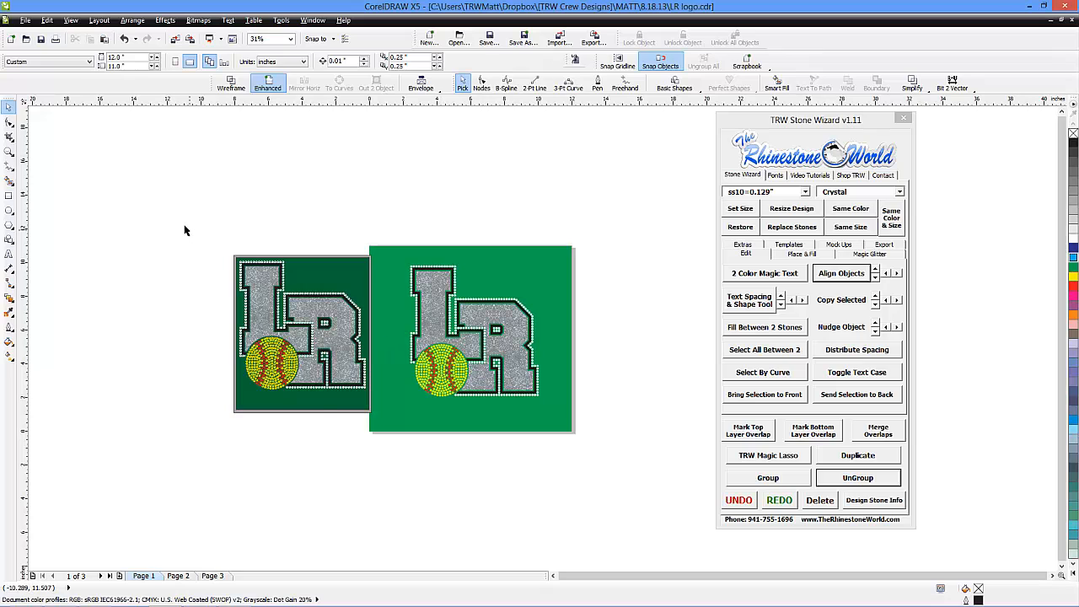
{"action": "left_click_drag", "start_coordinate": [191, 234], "coordinate": [387, 459]}
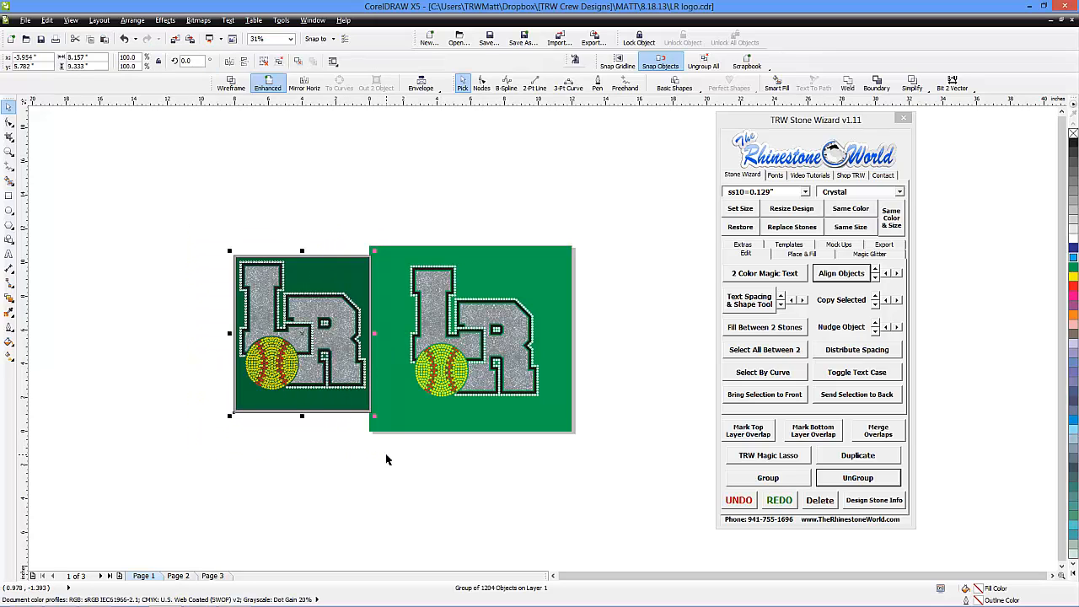
{"action": "key", "text": "Delete"}
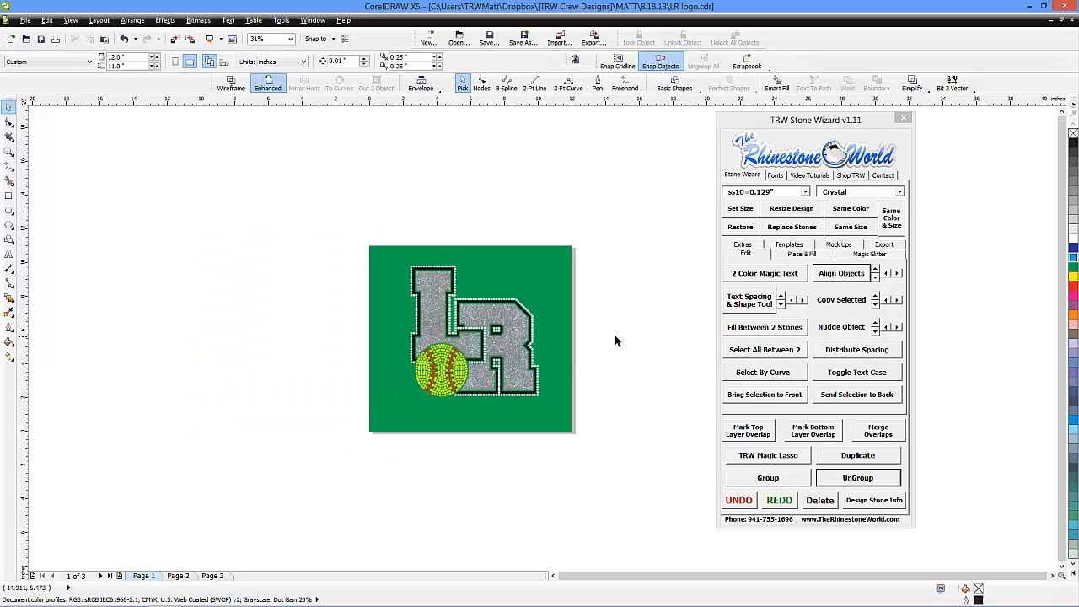
- Select the complete LR softball design and create a customer mock-up with no shirt from it
{"action": "left_click_drag", "start_coordinate": [588, 233], "coordinate": [370, 413]}
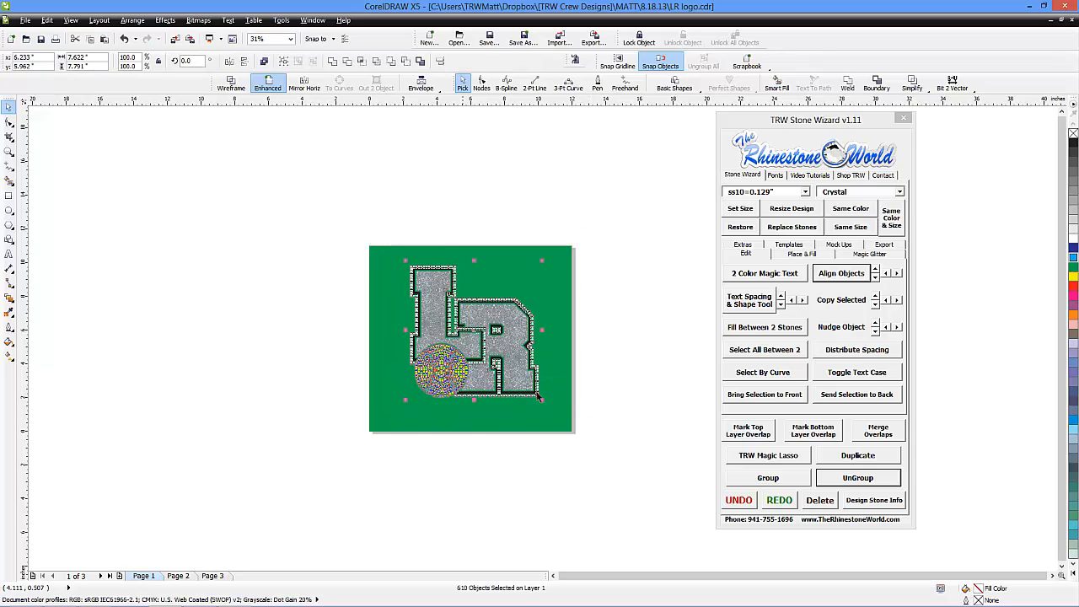
{"action": "left_click", "coordinate": [839, 245]}
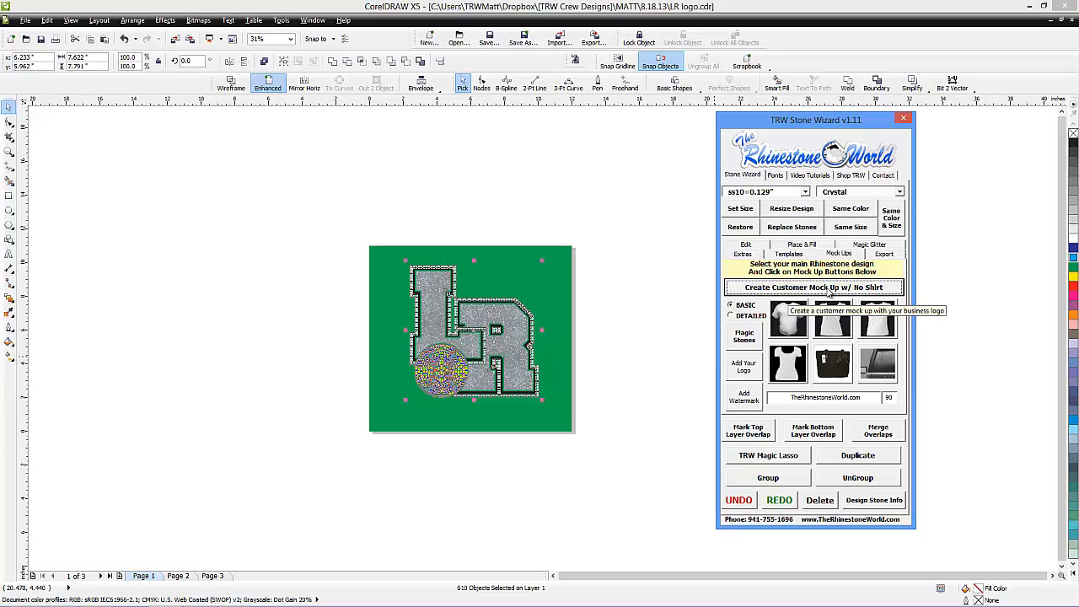
{"action": "left_click", "coordinate": [829, 288]}
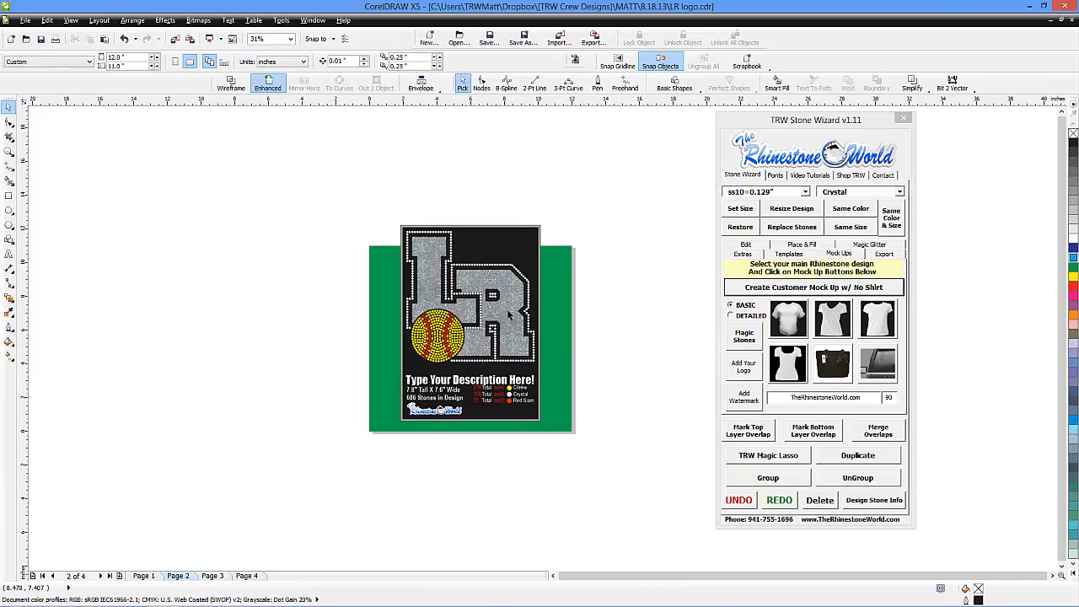
- Examine the mock-up's description line, design size and stone totals by color
{"action": "scroll", "coordinate": [525, 394], "scroll_direction": "up", "scroll_amount": 2}
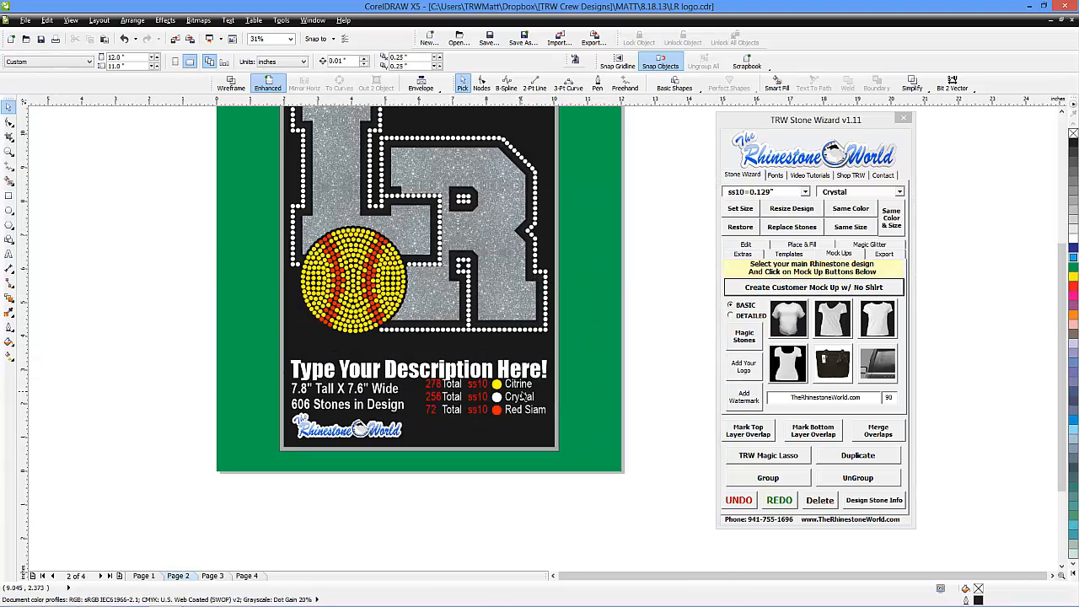
{"action": "scroll", "coordinate": [522, 395], "scroll_direction": "up", "scroll_amount": 2}
{"action": "left_click", "coordinate": [530, 345]}
{"action": "left_click", "coordinate": [530, 341]}
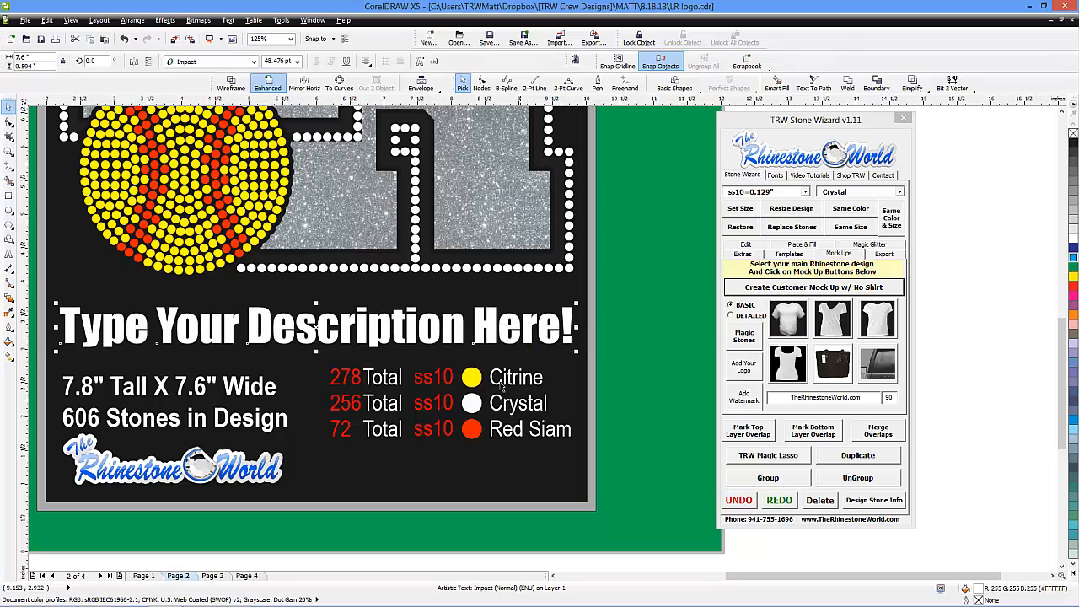
{"action": "scroll", "coordinate": [495, 428], "scroll_direction": "down", "scroll_amount": 2}
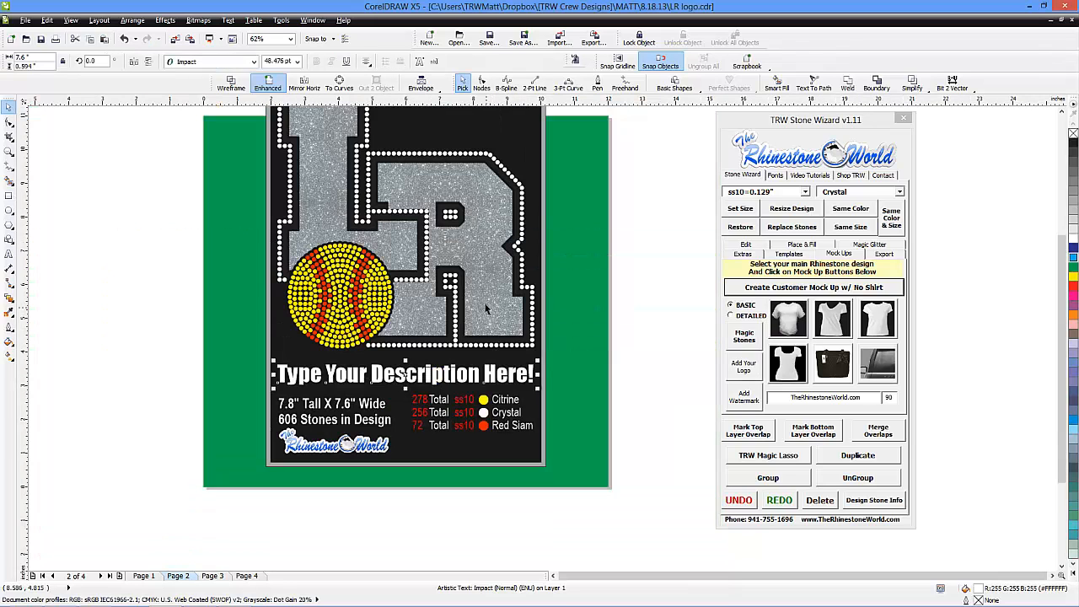
- Try gray fills on the mock-up's background rectangle behind the logo, settling on dark green C:93 M:42 Y:100 K:50
{"action": "left_click", "coordinate": [526, 134], "text": "ctrl"}
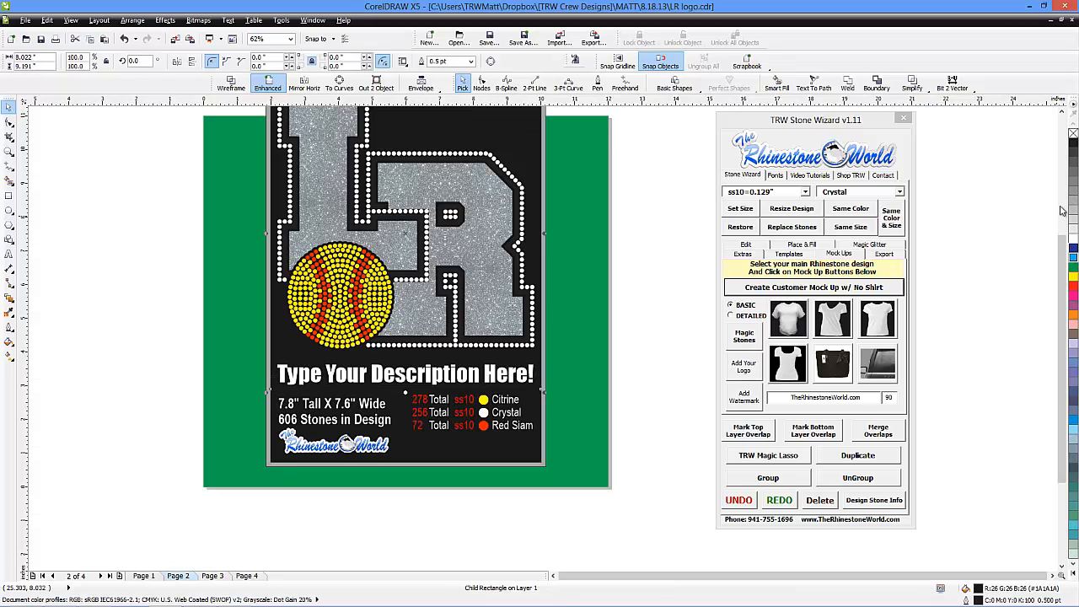
{"action": "left_click", "coordinate": [1074, 191]}
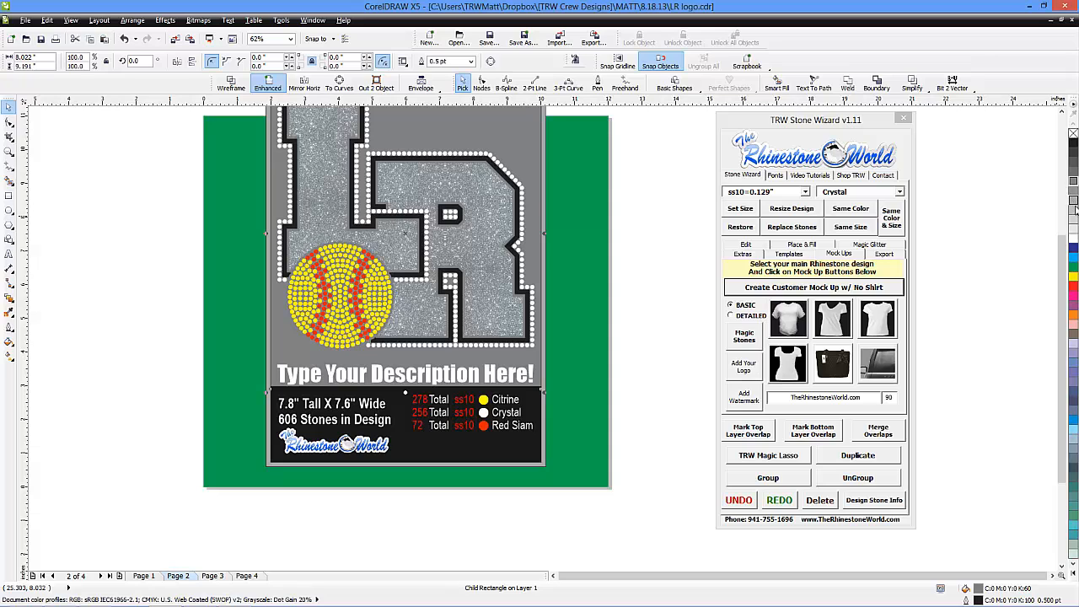
{"action": "left_click", "coordinate": [1073, 206]}
{"action": "left_click", "coordinate": [1072, 200]}
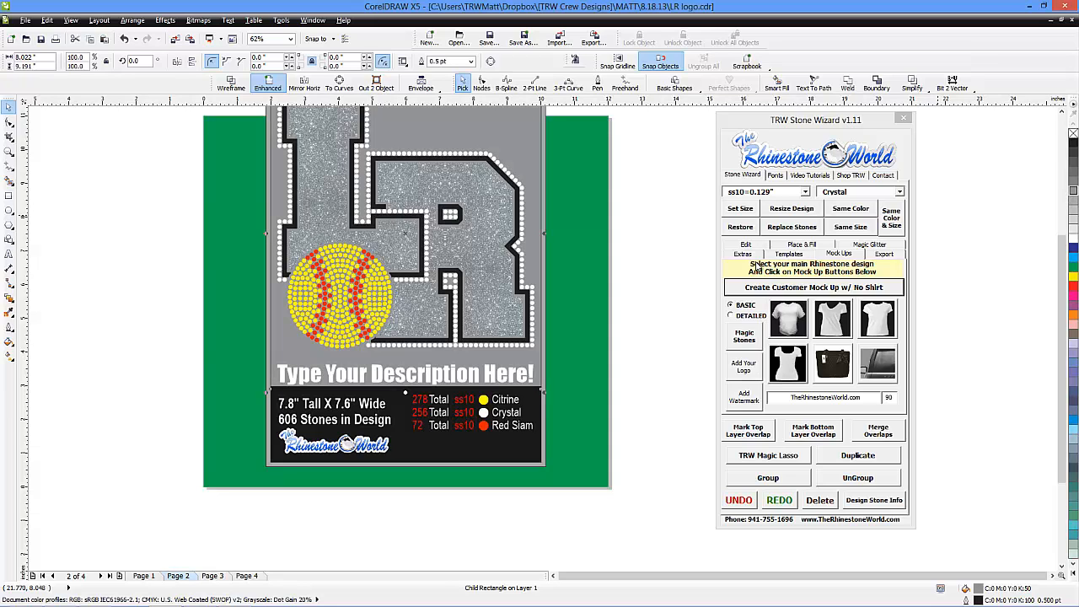
{"action": "left_click", "coordinate": [1074, 270]}
{"action": "left_click", "coordinate": [564, 307]}
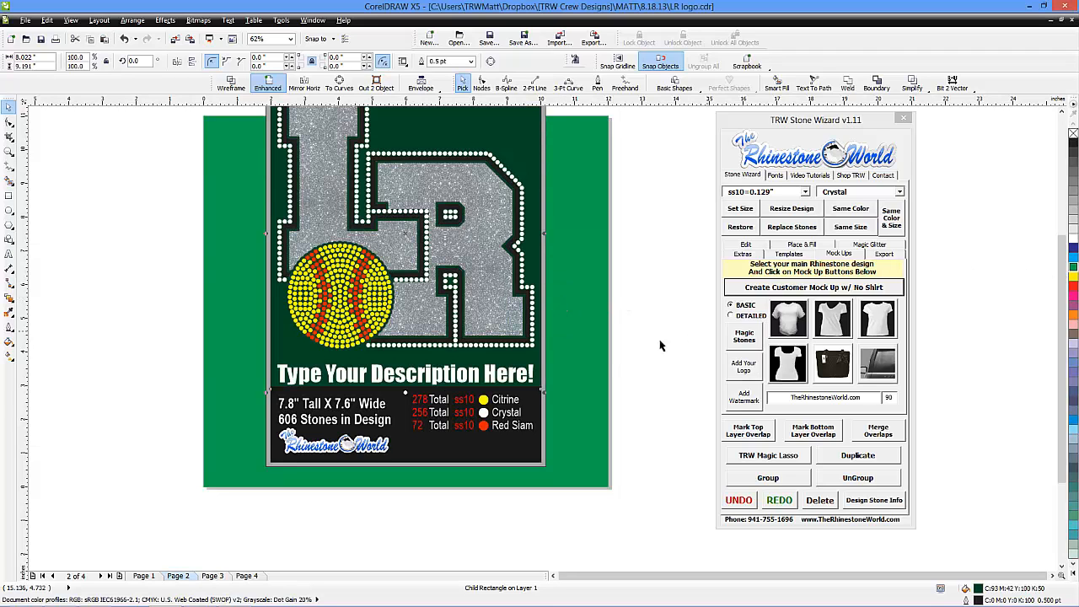
{"action": "left_click", "coordinate": [634, 354]}
- Apply Magic Stones to the whole customer mock-up to render its circles as realistic rhinestones
{"action": "scroll", "coordinate": [598, 369], "scroll_direction": "down", "scroll_amount": 2}
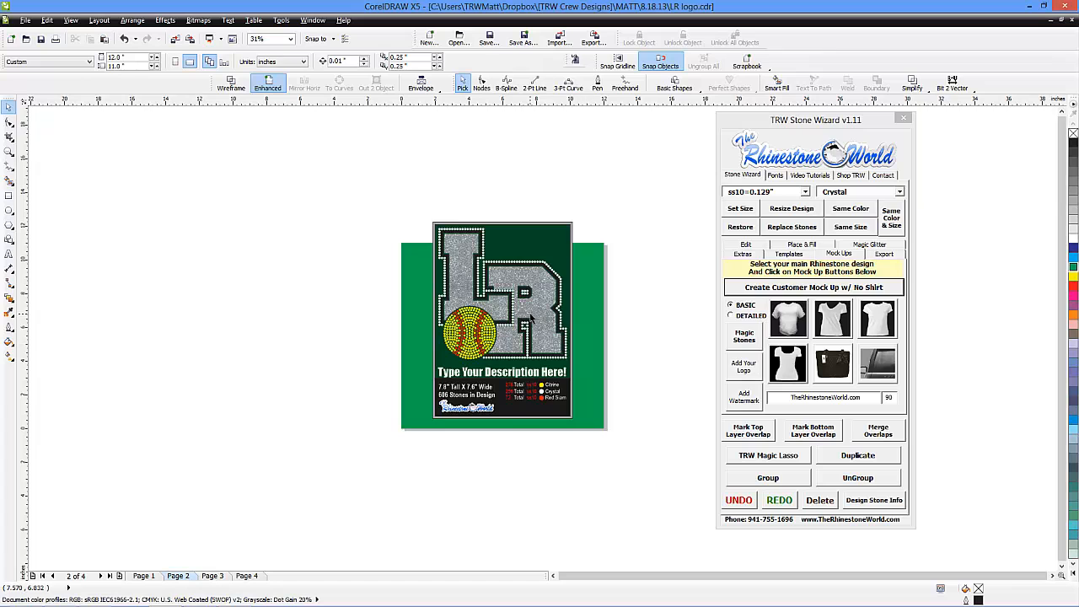
{"action": "scroll", "coordinate": [532, 320], "scroll_direction": "up", "scroll_amount": 2}
{"action": "left_click", "coordinate": [556, 335]}
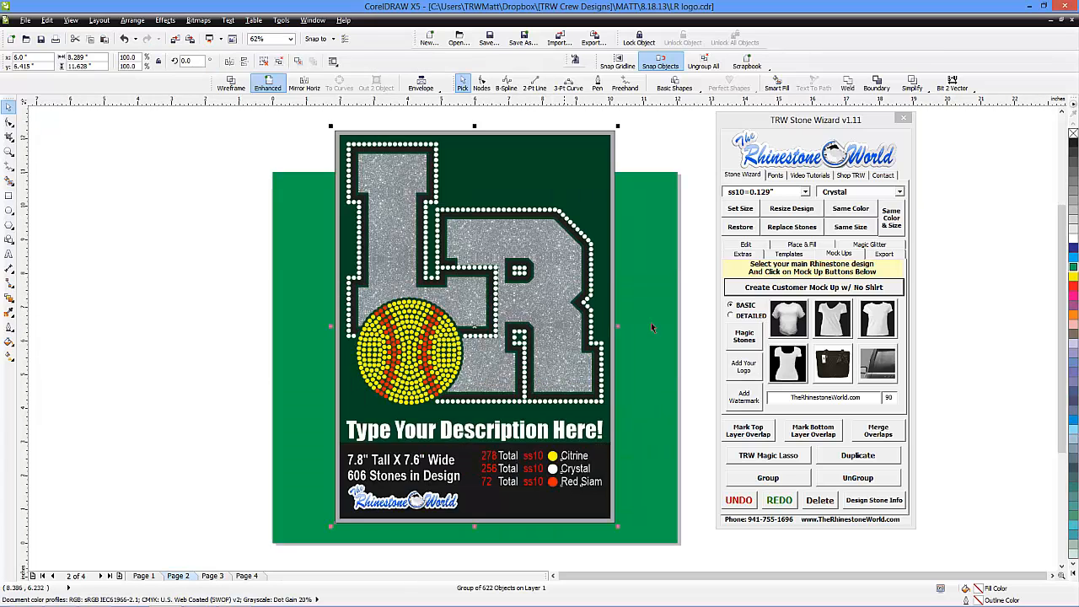
{"action": "left_click", "coordinate": [746, 339]}
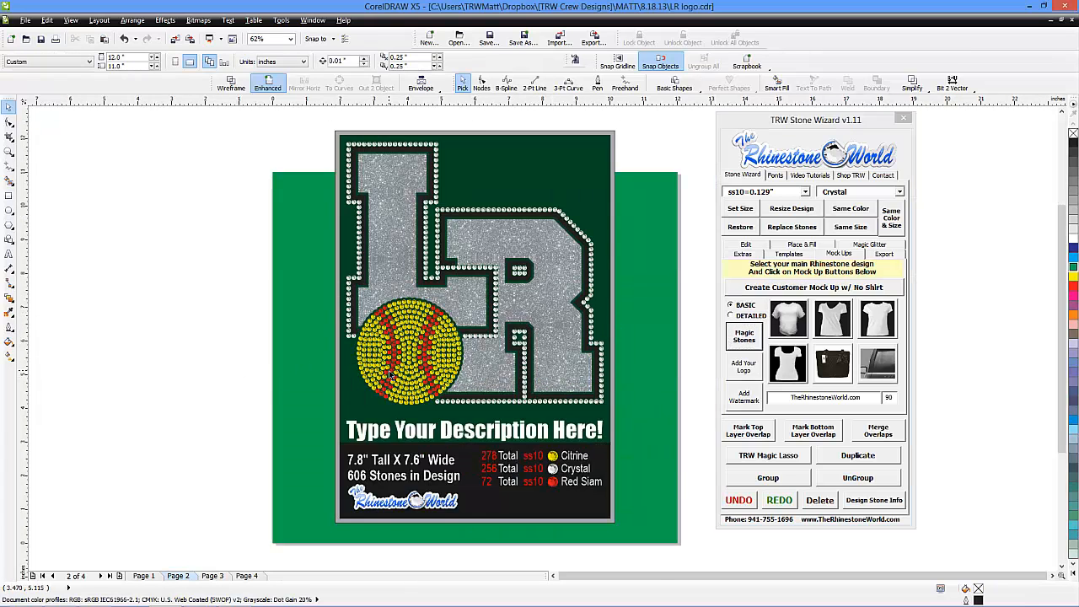
{"action": "scroll", "coordinate": [390, 377], "scroll_direction": "up", "scroll_amount": 4}
{"action": "scroll", "coordinate": [390, 377], "scroll_direction": "up", "scroll_amount": 2}
{"action": "scroll", "coordinate": [390, 377], "scroll_direction": "down", "scroll_amount": 4}
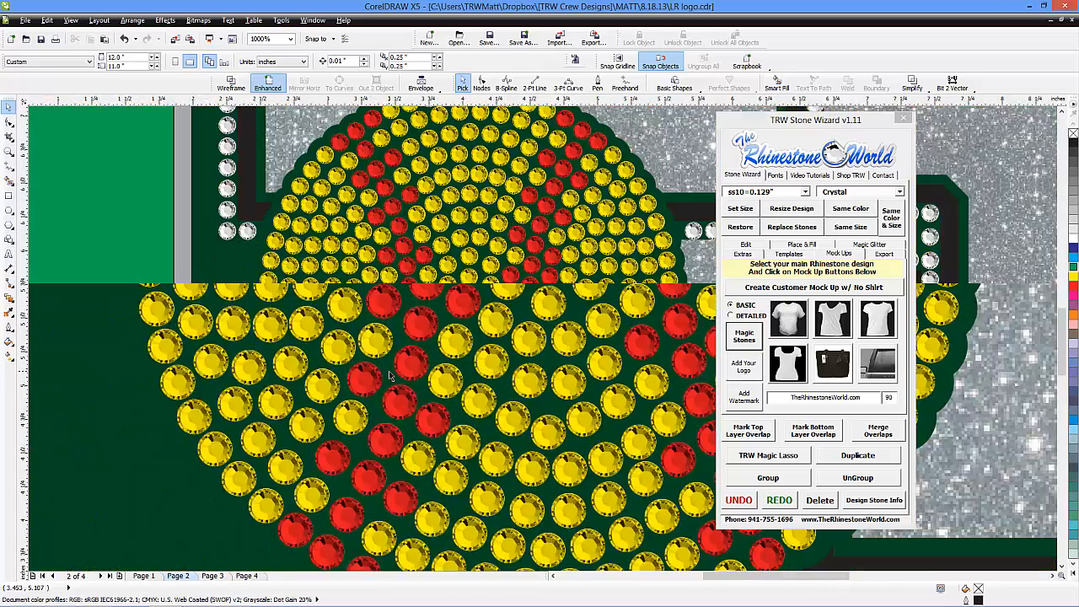
{"action": "scroll", "coordinate": [389, 376], "scroll_direction": "down", "scroll_amount": 1}
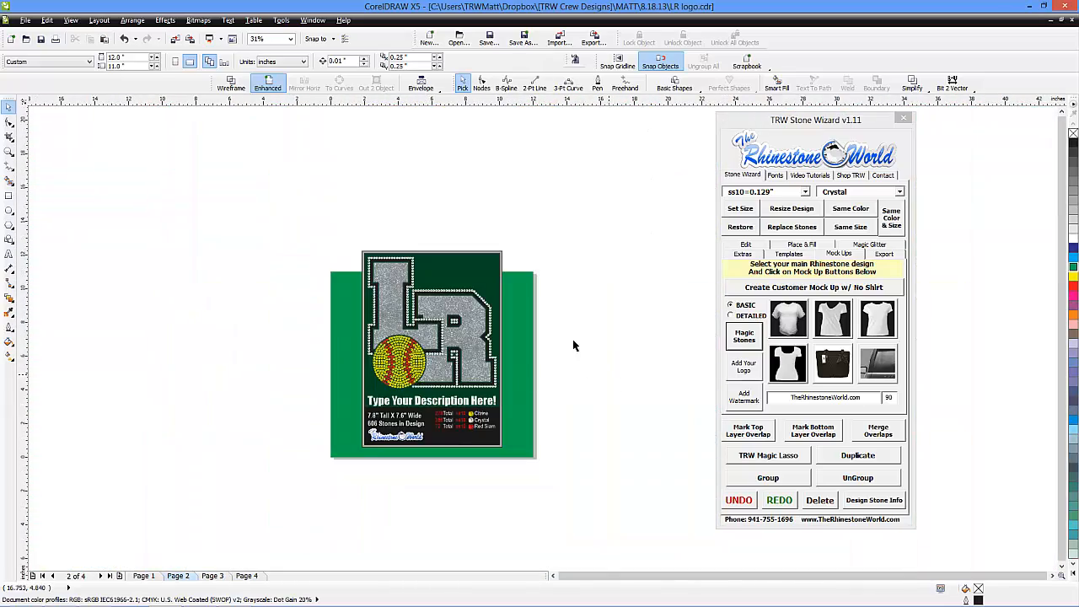
{"action": "left_click_drag", "start_coordinate": [529, 226], "coordinate": [407, 355]}
{"action": "left_click_drag", "start_coordinate": [494, 263], "coordinate": [349, 481]}
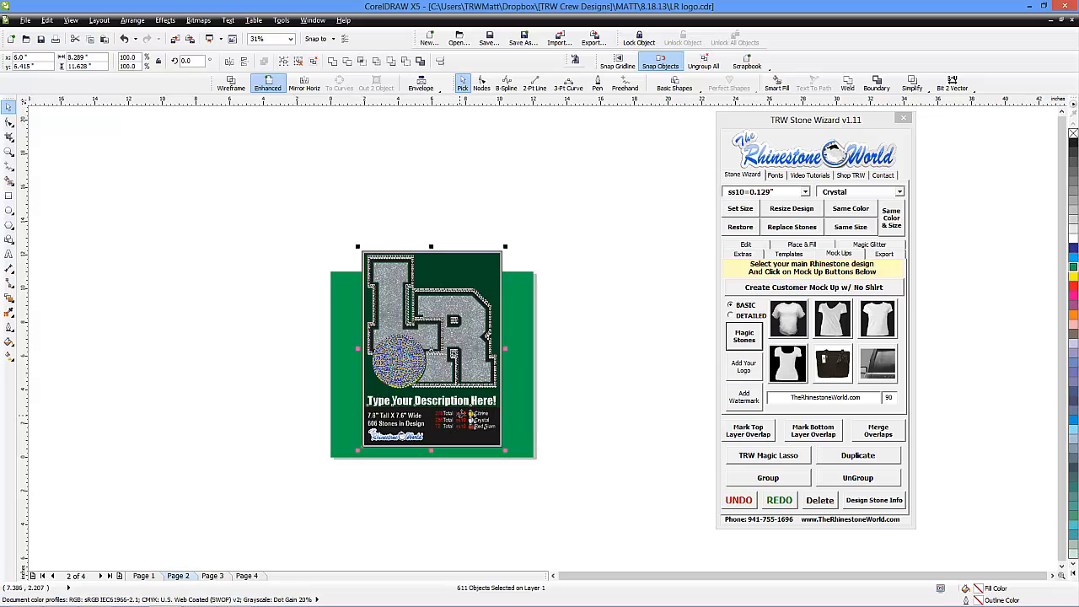
{"action": "left_click_drag", "start_coordinate": [453, 400], "coordinate": [463, 414]}
{"action": "left_click", "coordinate": [543, 339]}
- Inspect the mock-up's rhinestone softball, crystal outline and glitter letters at overview and close range
{"action": "scroll", "coordinate": [459, 337], "scroll_direction": "up", "scroll_amount": 1}
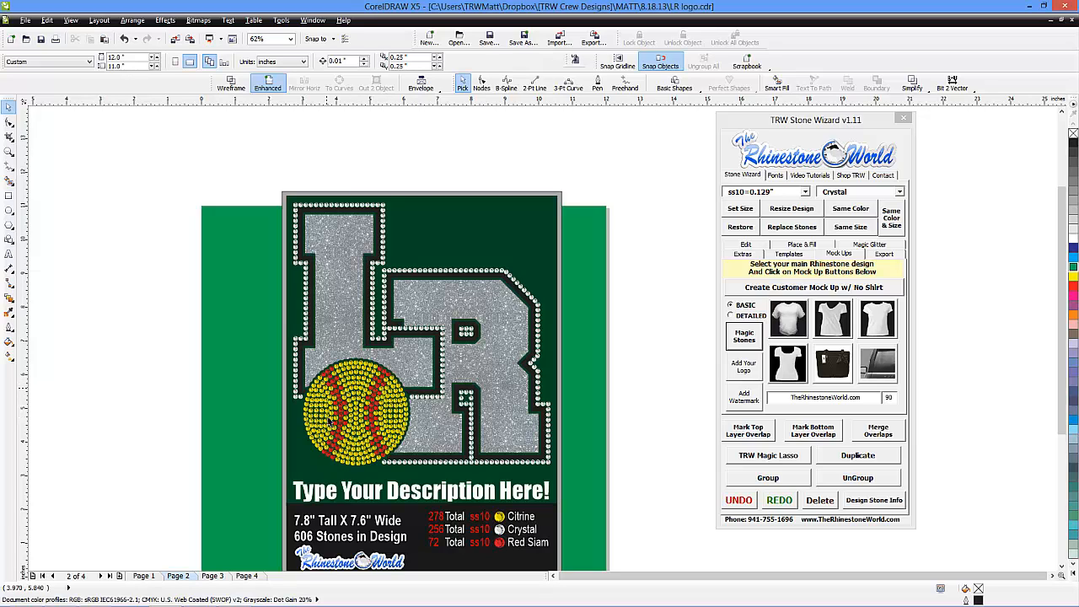
{"action": "scroll", "coordinate": [364, 413], "scroll_direction": "down", "scroll_amount": 2}
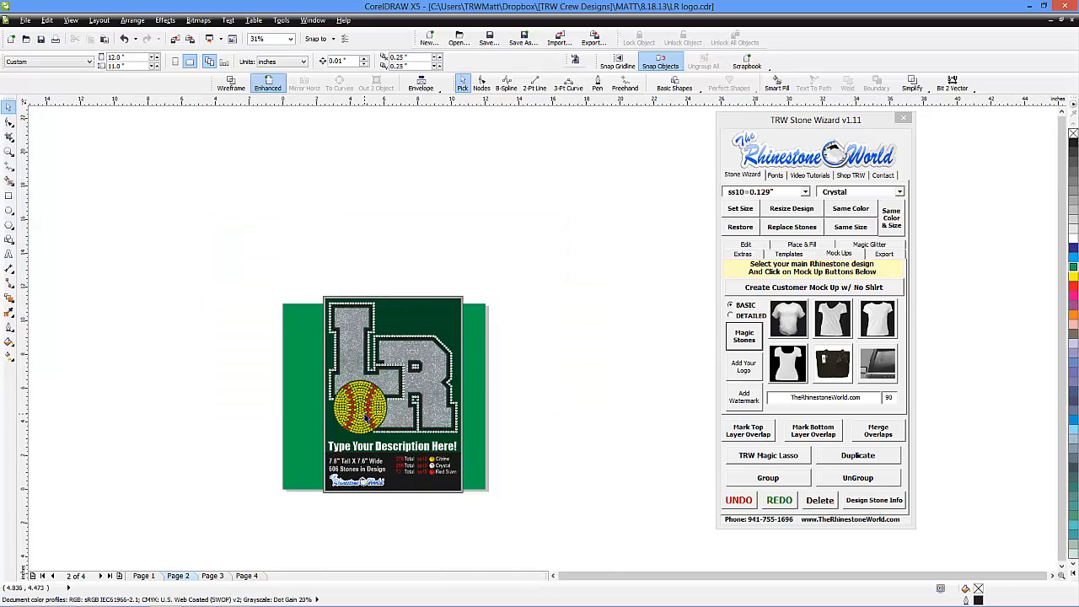
{"action": "scroll", "coordinate": [365, 413], "scroll_direction": "up", "scroll_amount": 2}
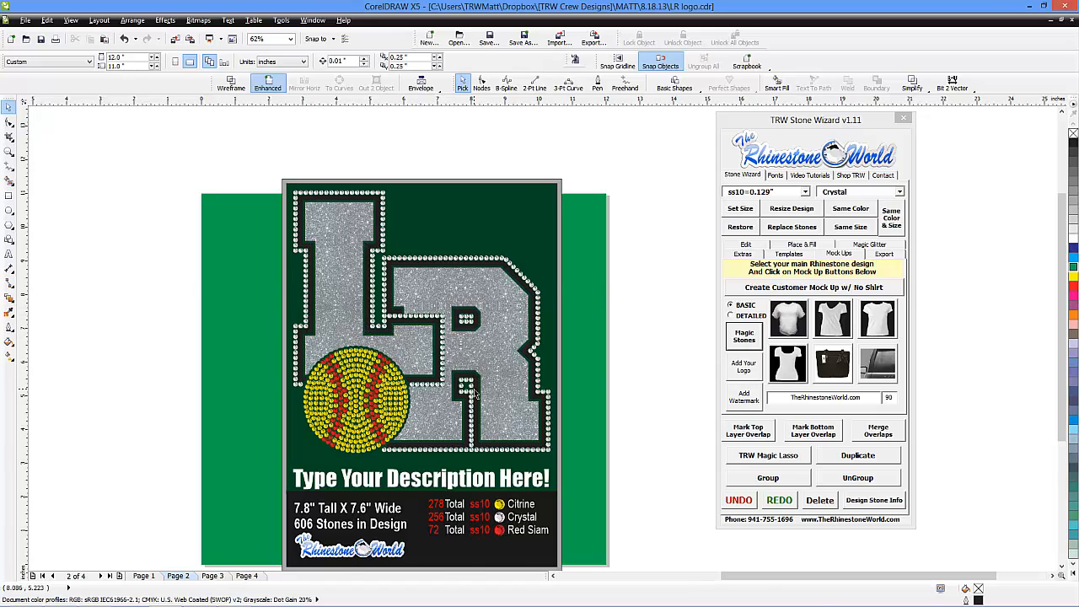
{"action": "scroll", "coordinate": [475, 393], "scroll_direction": "up", "scroll_amount": 4}
{"action": "scroll", "coordinate": [475, 393], "scroll_direction": "down", "scroll_amount": 6}
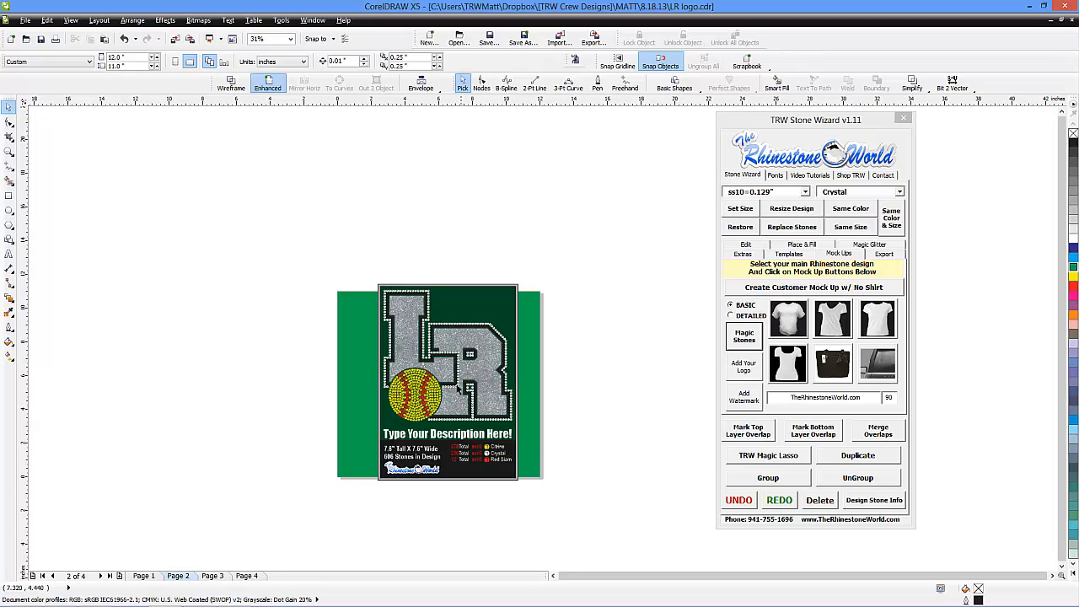
{"action": "scroll", "coordinate": [446, 387], "scroll_direction": "up", "scroll_amount": 1}
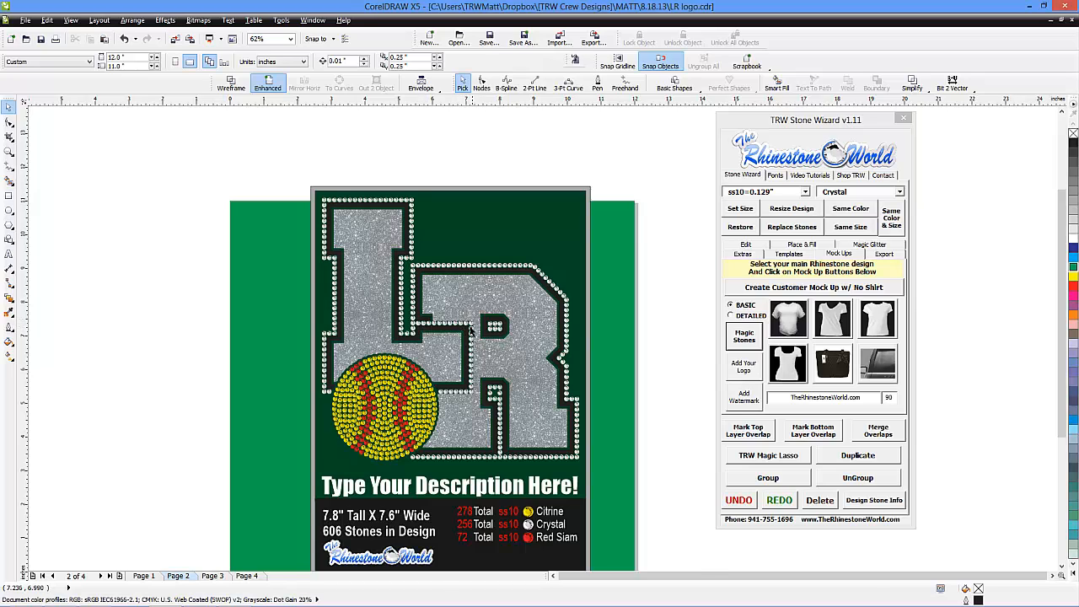
{"action": "scroll", "coordinate": [471, 330], "scroll_direction": "up", "scroll_amount": 5}
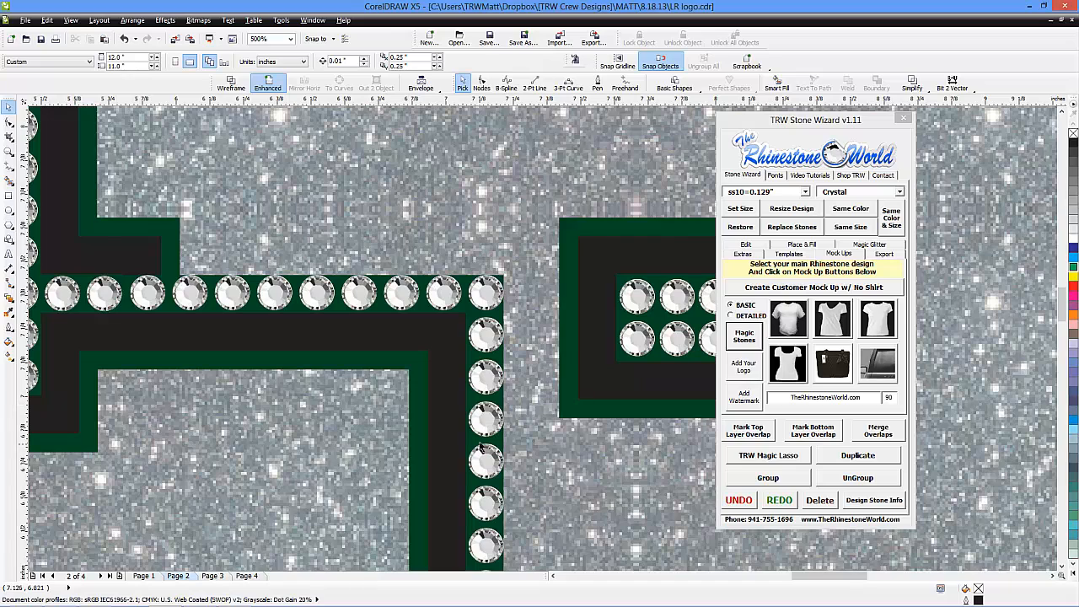
{"action": "scroll", "coordinate": [480, 435], "scroll_direction": "down", "scroll_amount": 5}
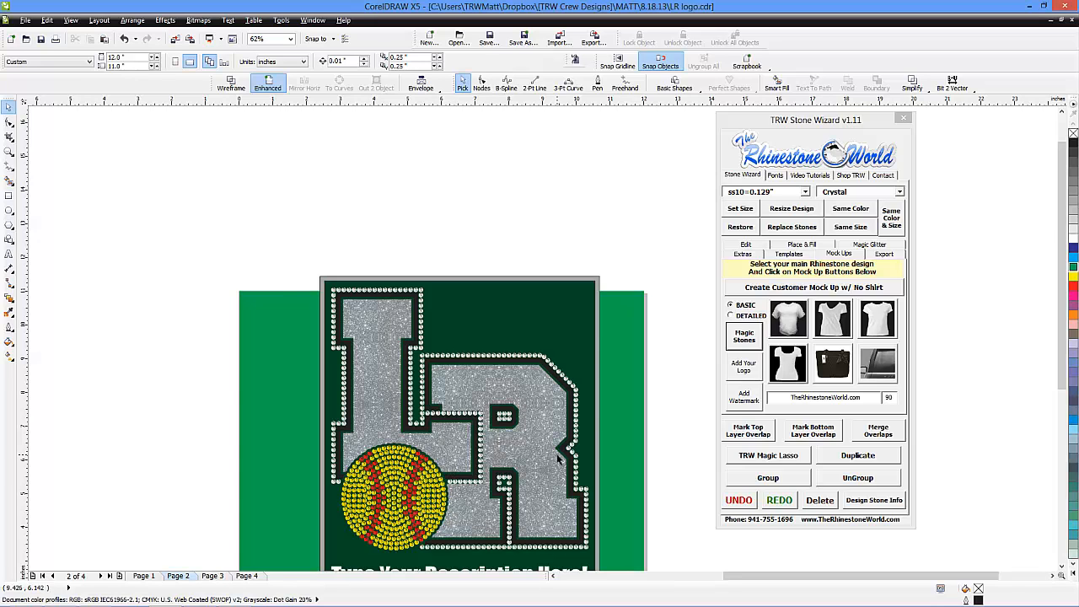
{"action": "scroll", "coordinate": [548, 450], "scroll_direction": "up", "scroll_amount": 2}
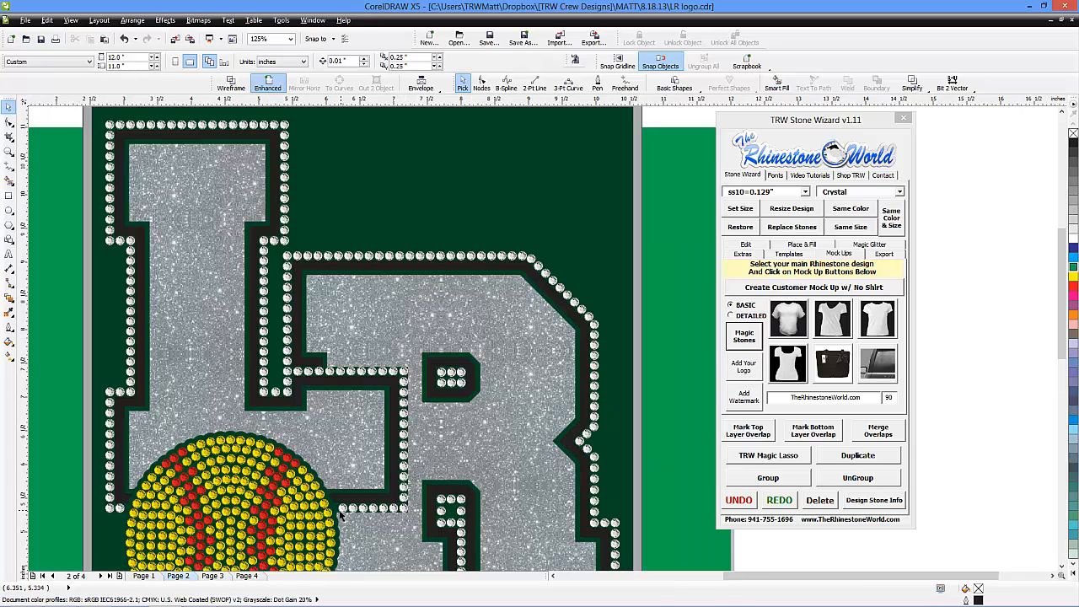
{"action": "scroll", "coordinate": [360, 431], "scroll_direction": "down", "scroll_amount": 3}
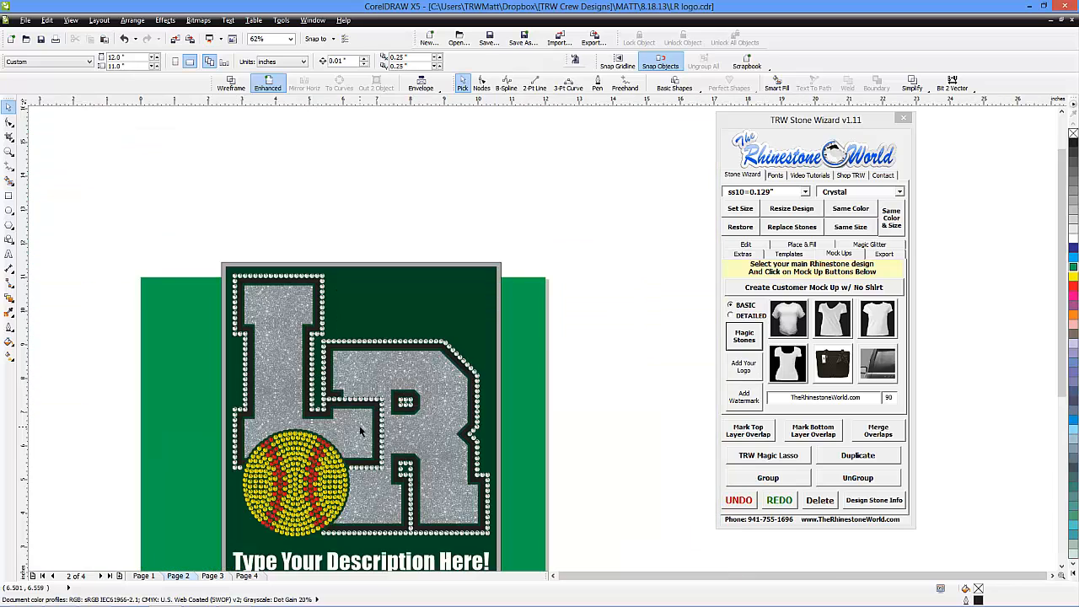
{"action": "scroll", "coordinate": [359, 425], "scroll_direction": "down", "scroll_amount": 1}
{"action": "scroll", "coordinate": [344, 470], "scroll_direction": "up", "scroll_amount": 1}
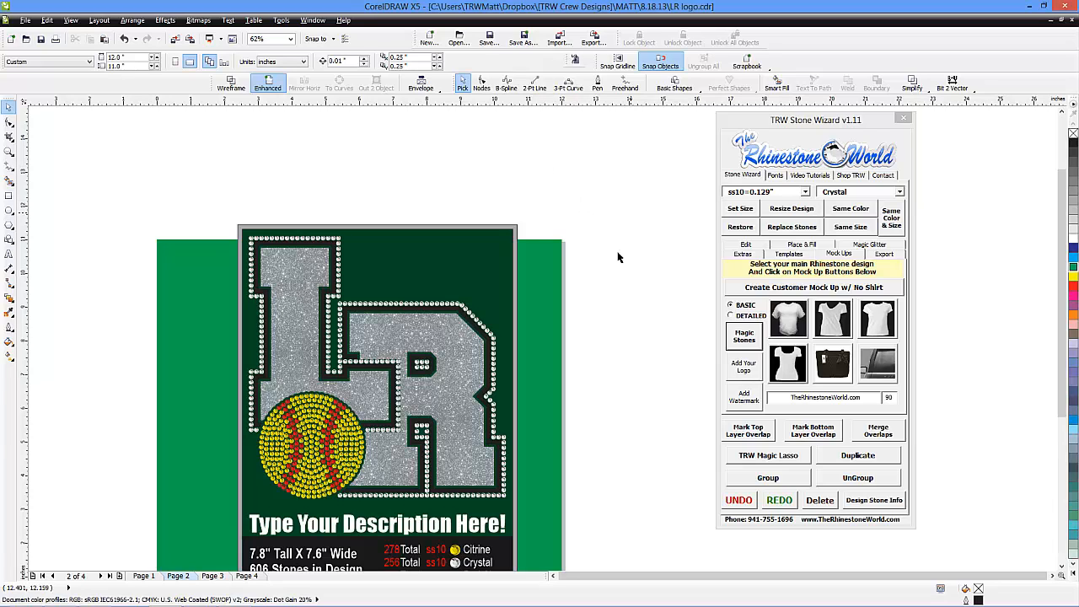
{"action": "scroll", "coordinate": [607, 310], "scroll_direction": "down", "scroll_amount": 1}
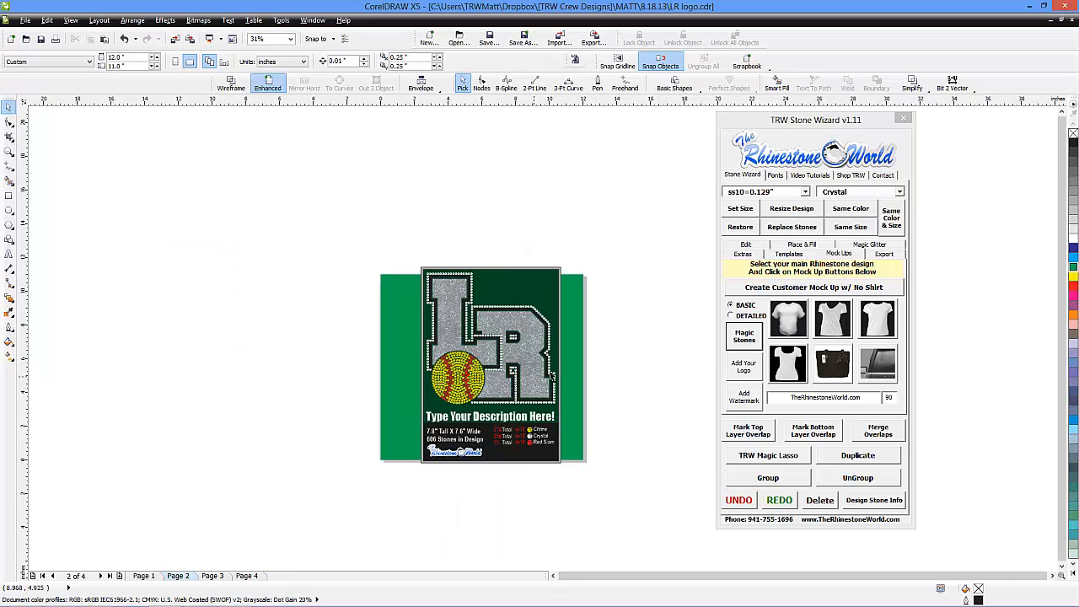
{"action": "scroll", "coordinate": [491, 365], "scroll_direction": "up", "scroll_amount": 1}
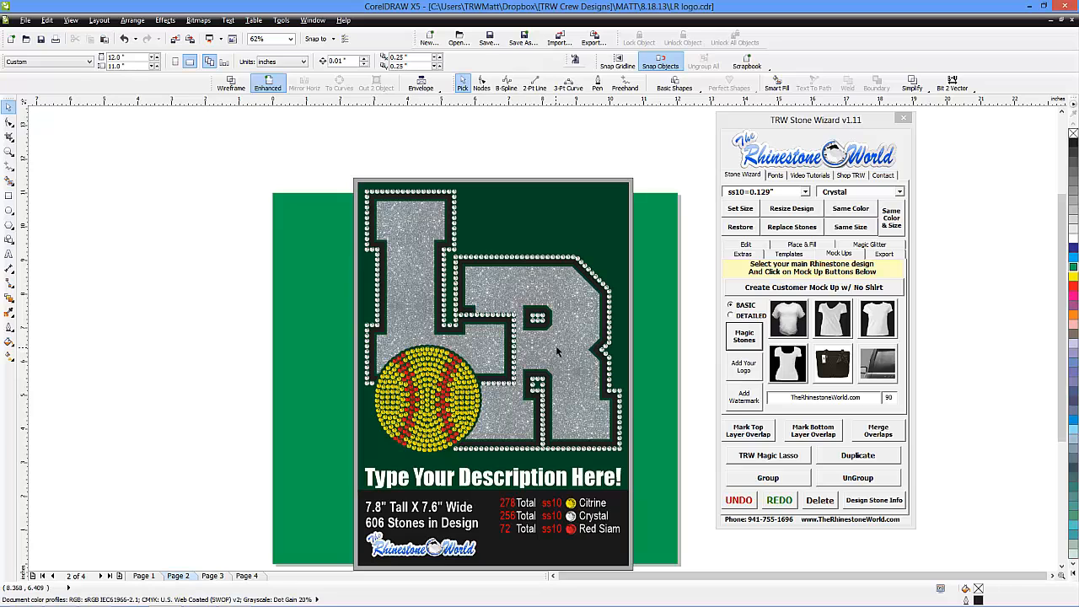
- Move the TRW Stone Wizard slightly farther from the mock-up and display its Edit tools
{"action": "left_click_drag", "start_coordinate": [803, 128], "coordinate": [816, 130]}
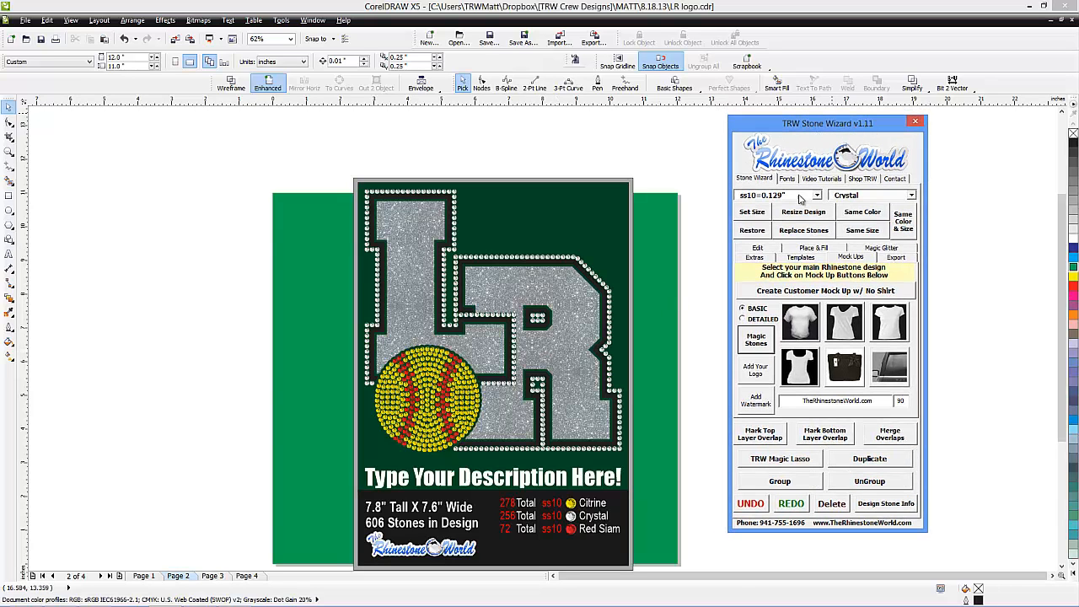
{"action": "left_click", "coordinate": [757, 258]}
{"action": "left_click", "coordinate": [772, 250]}
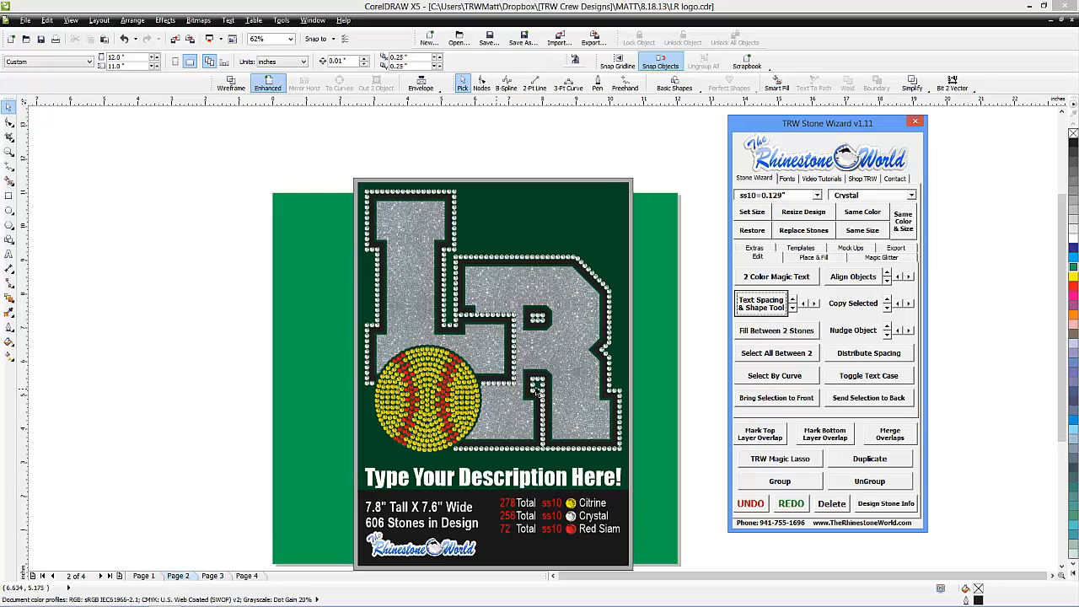
{"action": "left_click", "coordinate": [656, 393]}
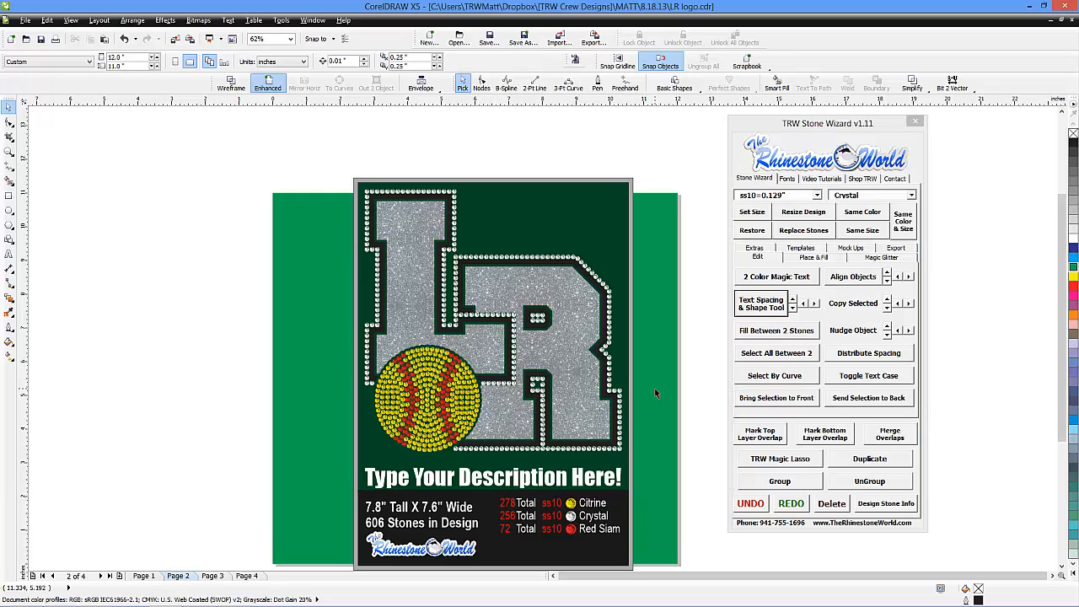